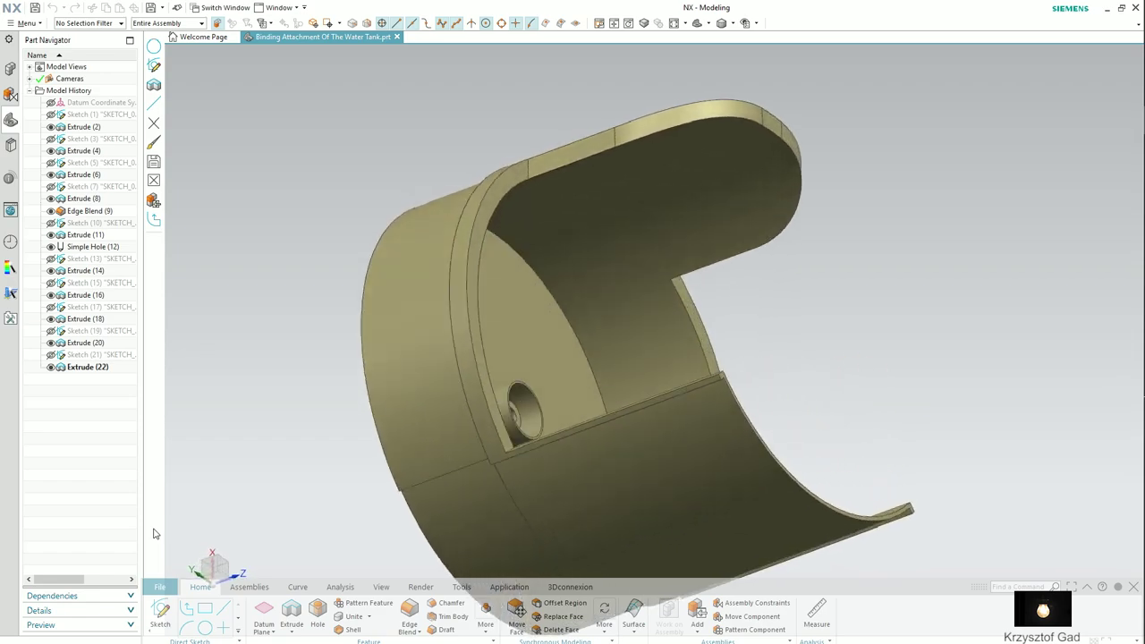
Bring up the Application choices, such as Drafting, for the open water tank attachment model
{"action": "left_click", "coordinate": [507, 588]}
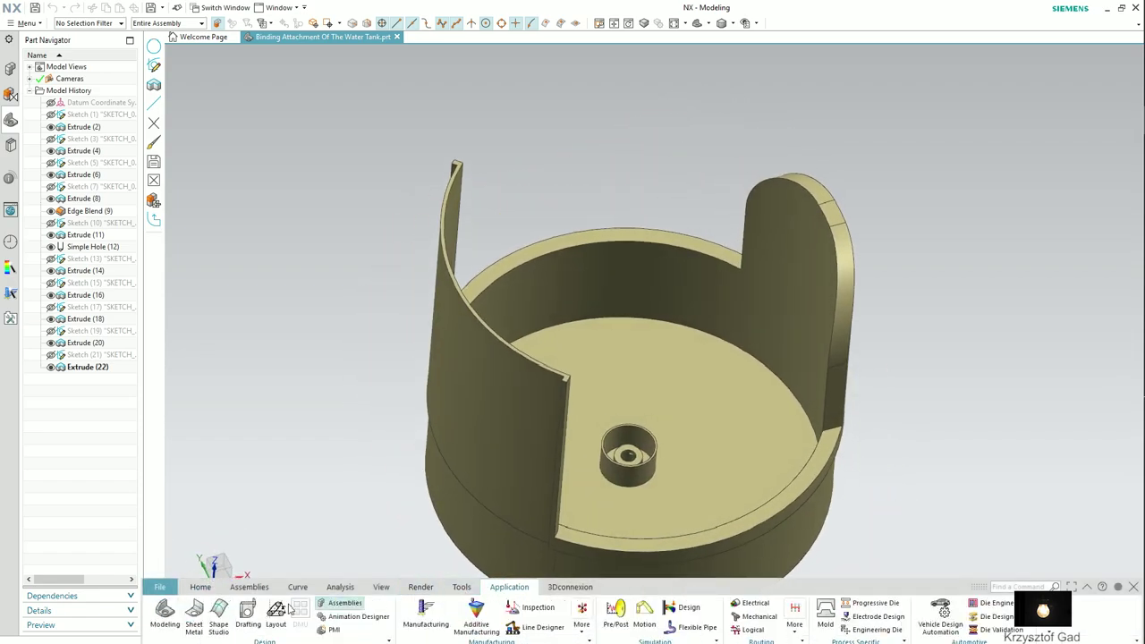
Switch to Drafting and create an A3 sheet from the template, keeping the default title block entries
{"action": "left_click", "coordinate": [253, 617]}
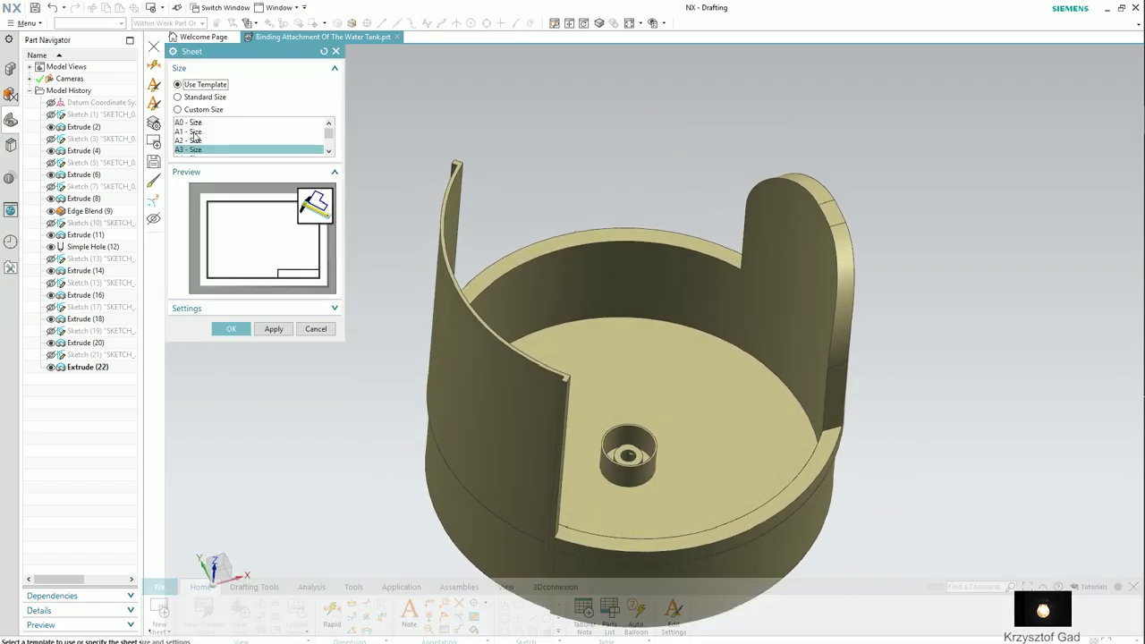
{"action": "left_click", "coordinate": [232, 329]}
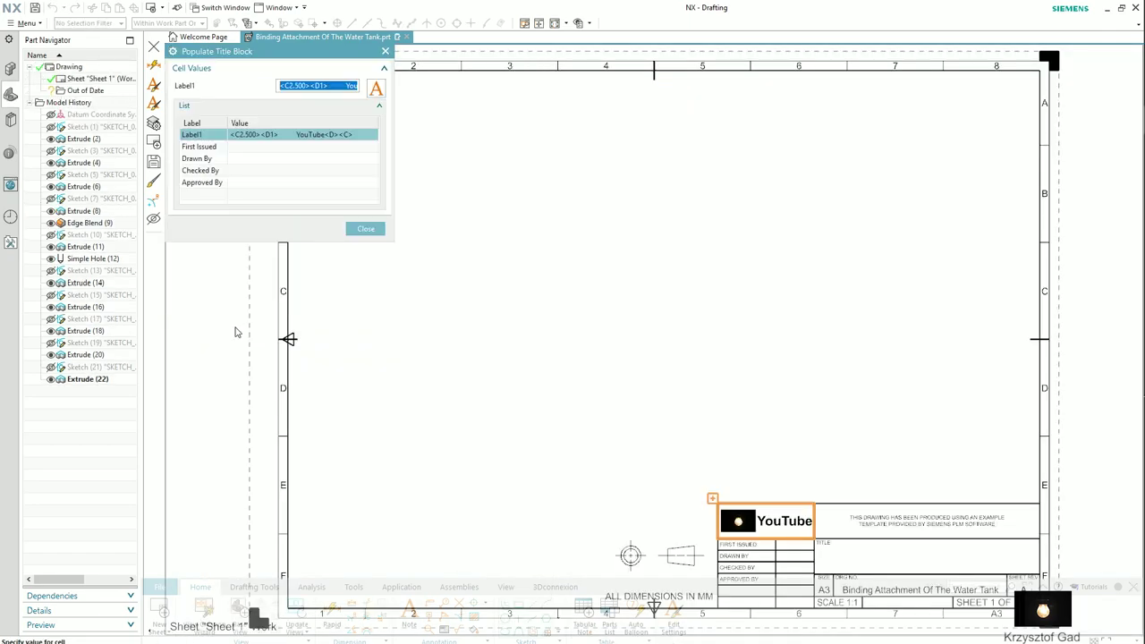
{"action": "left_click", "coordinate": [360, 234]}
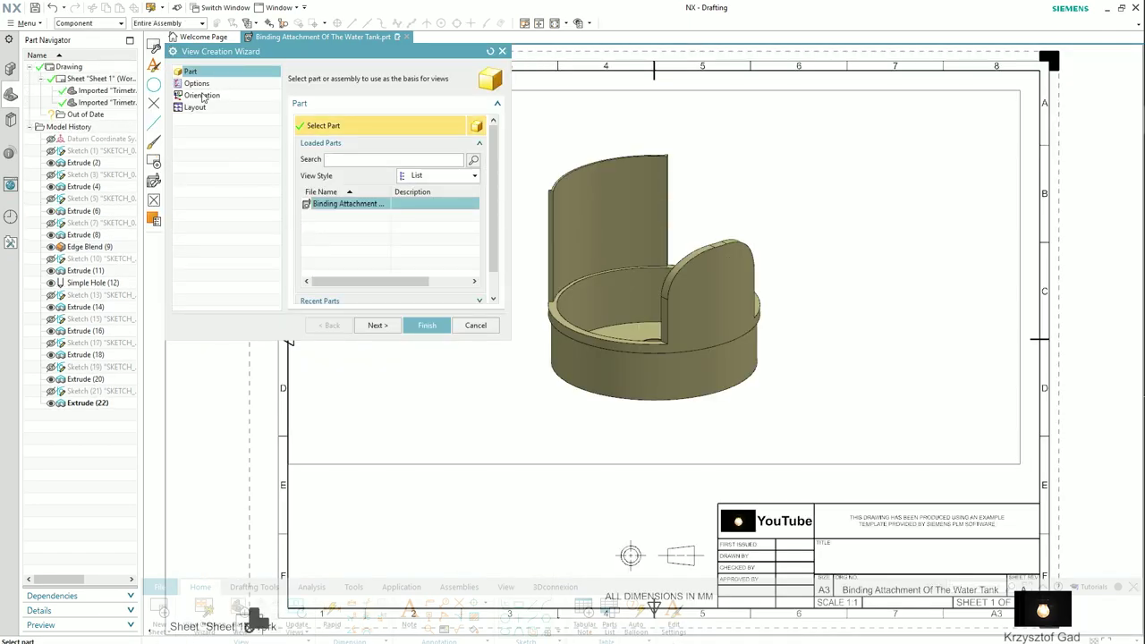
Place the part's Top view on the sheet at a 1:2 scale
{"action": "left_click", "coordinate": [199, 83]}
{"action": "left_click", "coordinate": [452, 152]}
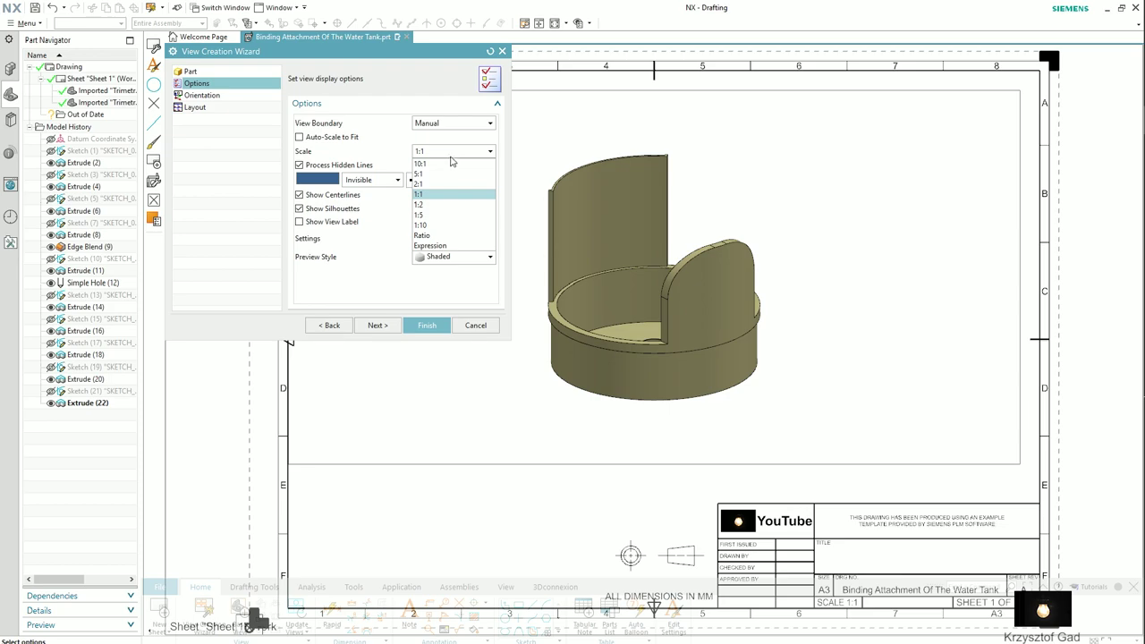
{"action": "left_click", "coordinate": [451, 205]}
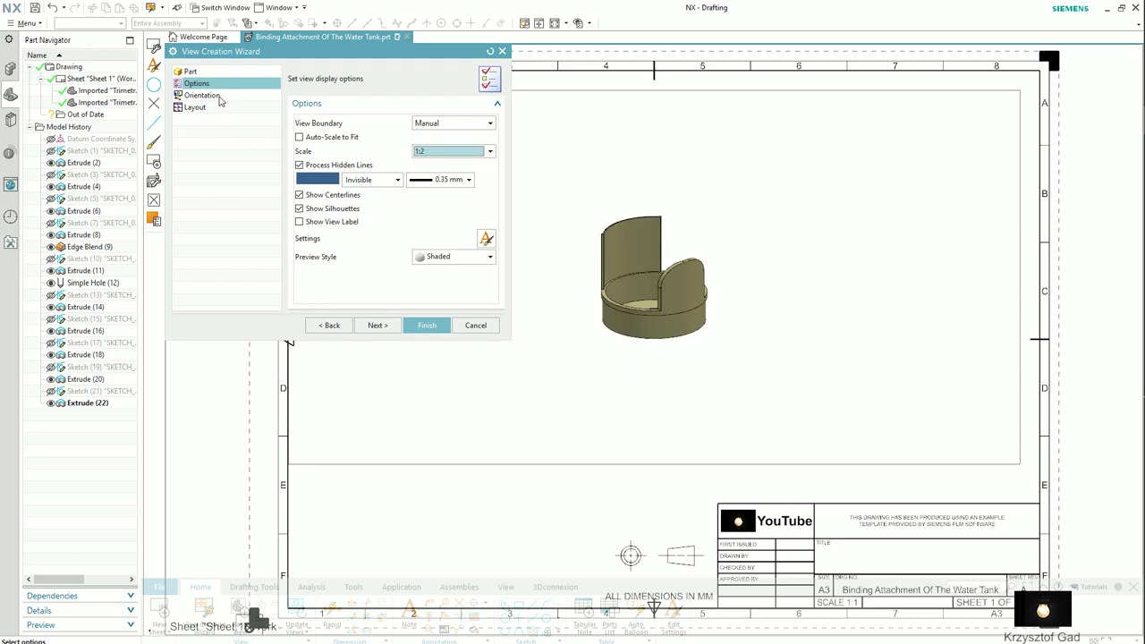
{"action": "left_click", "coordinate": [202, 96]}
{"action": "left_click", "coordinate": [304, 135]}
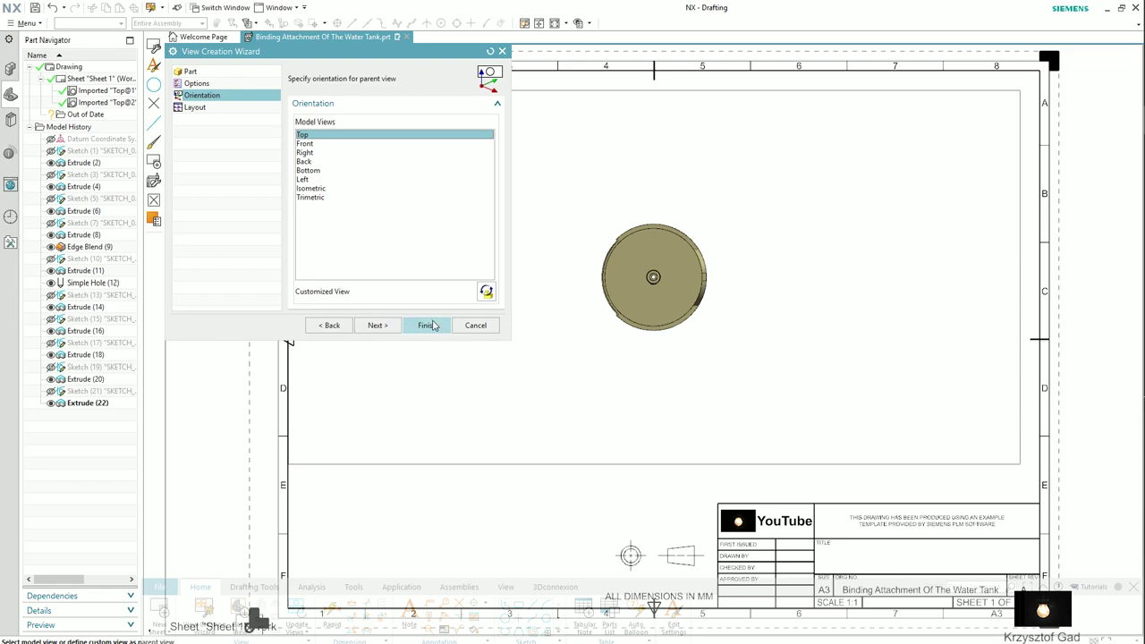
{"action": "left_click", "coordinate": [432, 325]}
Give the top view a larger rectangular boundary and move it toward the lower left
{"action": "right_click", "coordinate": [565, 467]}
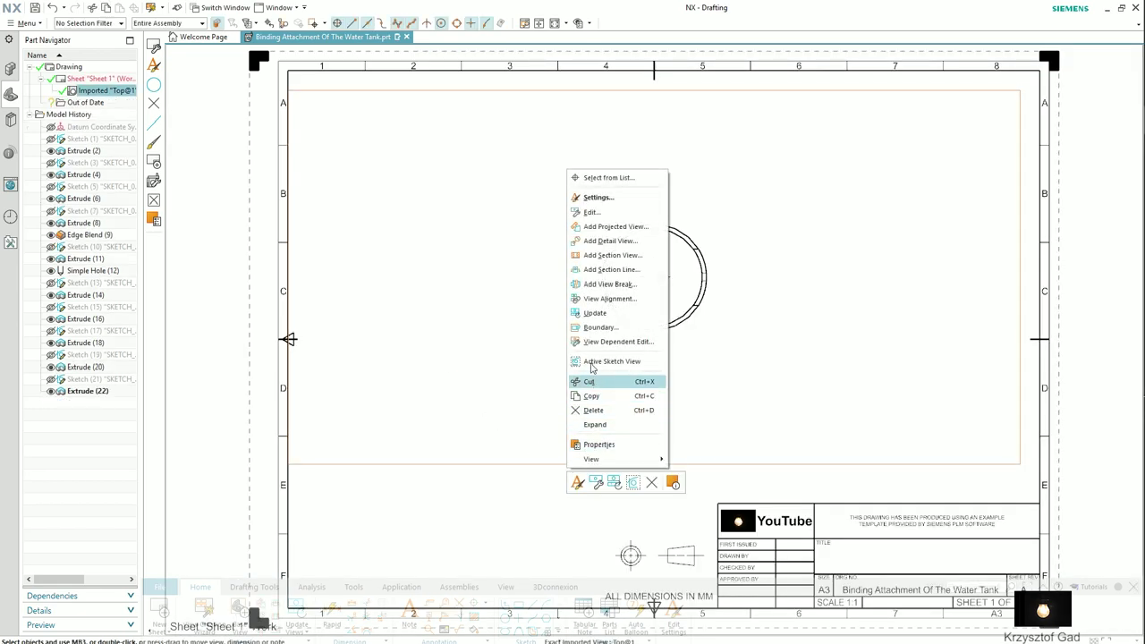
{"action": "left_click", "coordinate": [581, 327]}
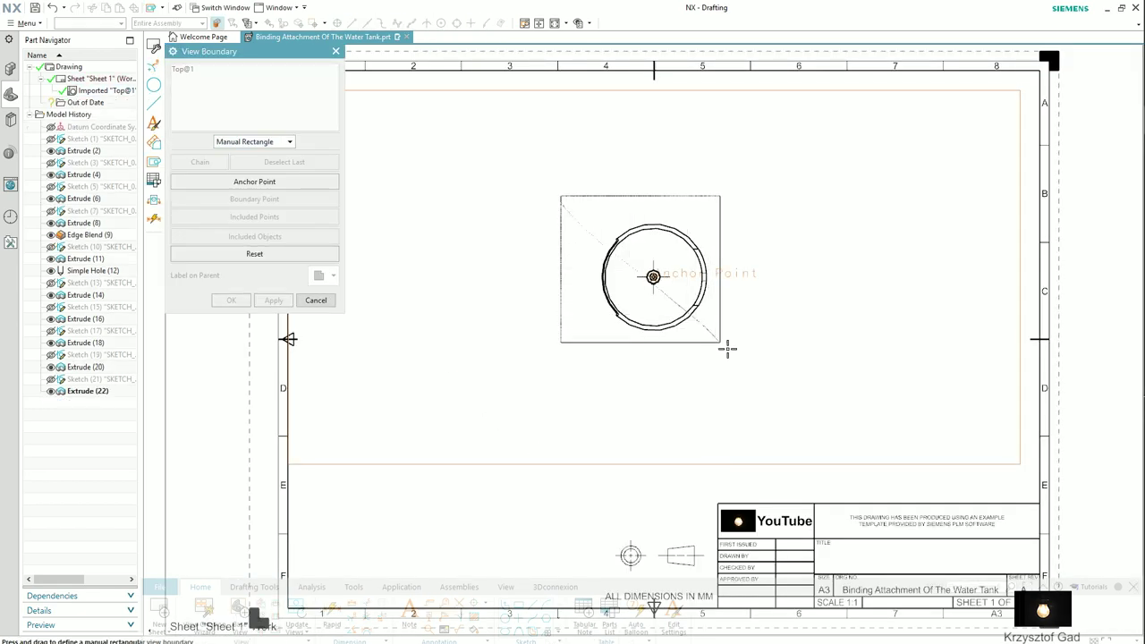
{"action": "left_click_drag", "start_coordinate": [727, 349], "coordinate": [749, 366]}
{"action": "left_click", "coordinate": [316, 300]}
{"action": "key", "text": "ctrl+f"}
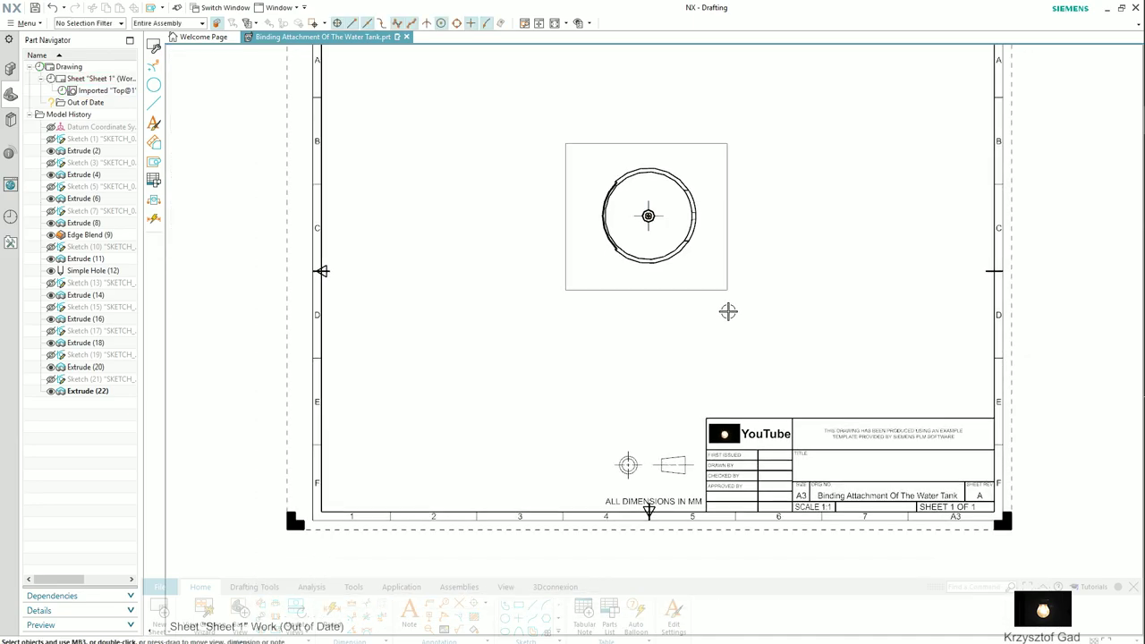
{"action": "left_click_drag", "start_coordinate": [725, 280], "coordinate": [648, 453]}
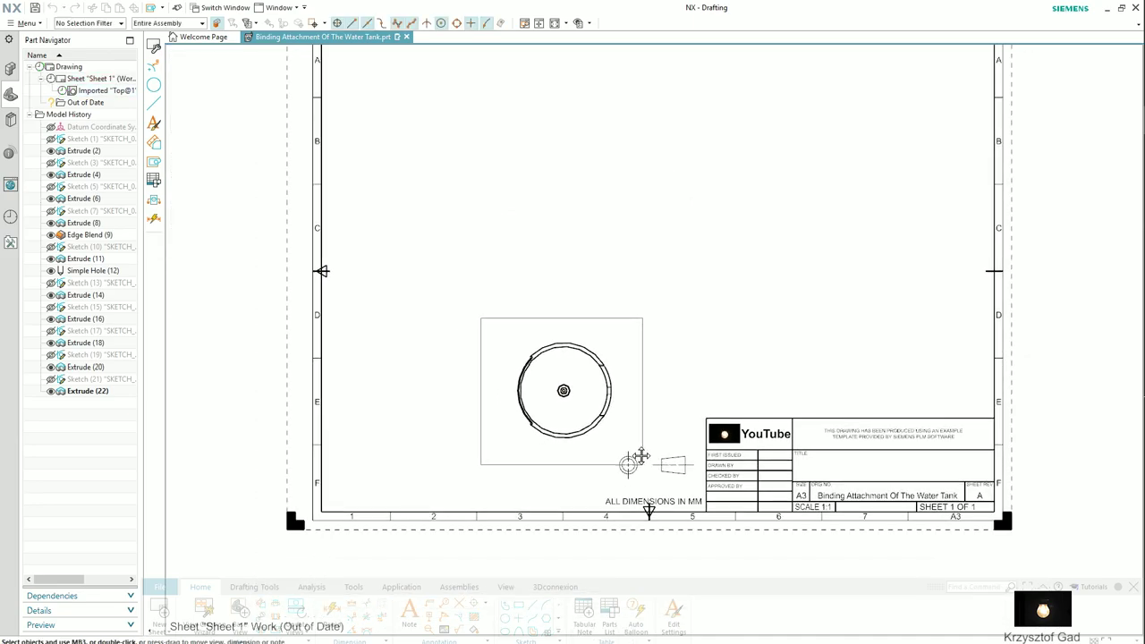
Extend the top view's centre mark lines out to the outer circle
{"action": "scroll", "coordinate": [626, 457], "scroll_direction": "up", "scroll_amount": 1}
{"action": "scroll", "coordinate": [590, 420], "scroll_direction": "up", "scroll_amount": 2}
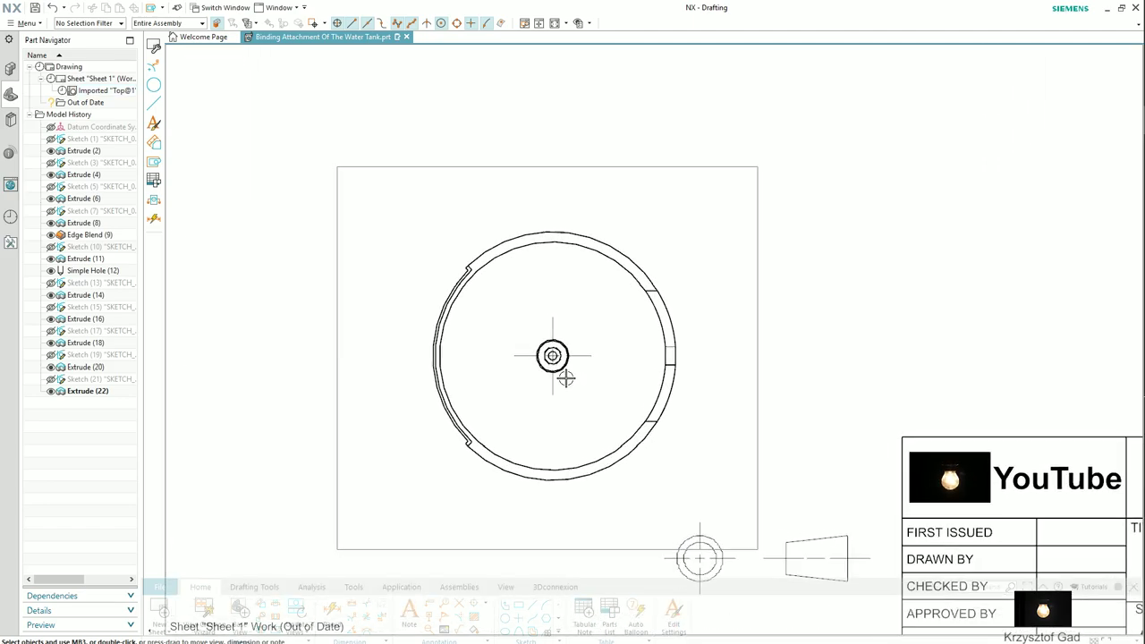
{"action": "scroll", "coordinate": [577, 367], "scroll_direction": "up", "scroll_amount": 2}
{"action": "double_click", "coordinate": [589, 350]}
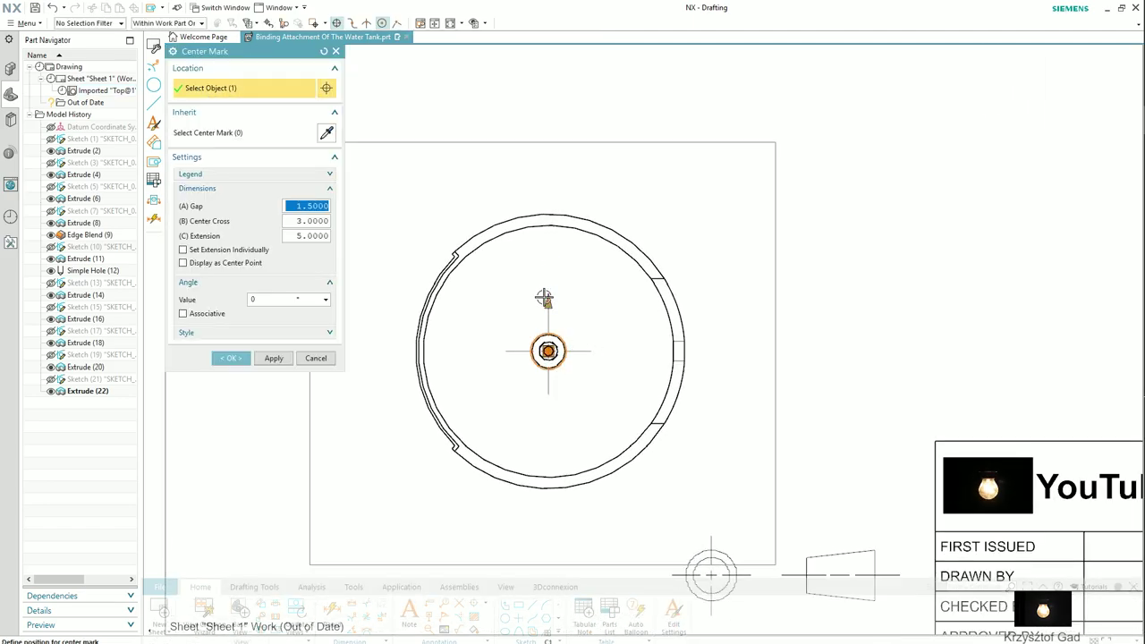
{"action": "left_click_drag", "start_coordinate": [544, 297], "coordinate": [553, 204]}
{"action": "left_click", "coordinate": [237, 358]}
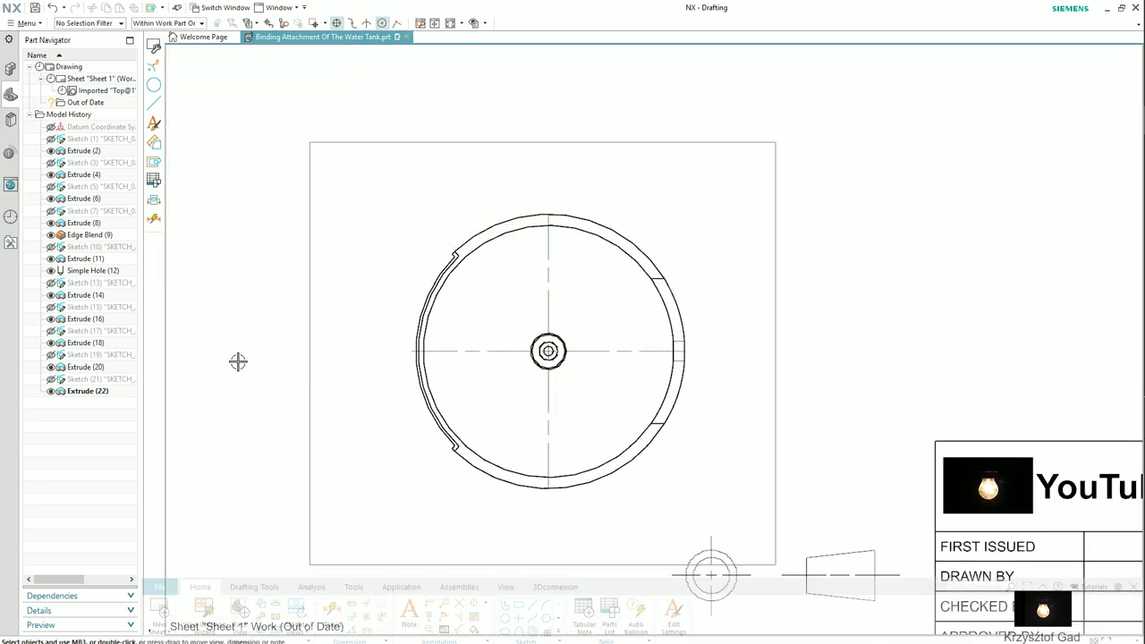
{"action": "key", "text": "ctrl+f"}
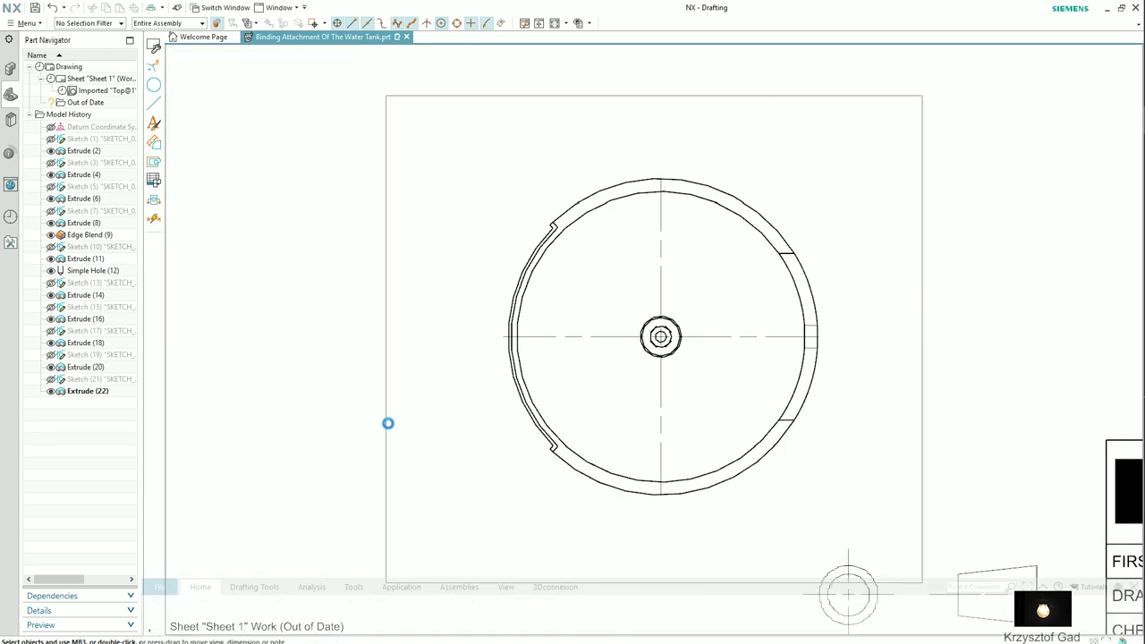
Draw a horizontal section line A–A through the circle's centre, with its arrows flipped to point upward
{"action": "key", "text": "z"}
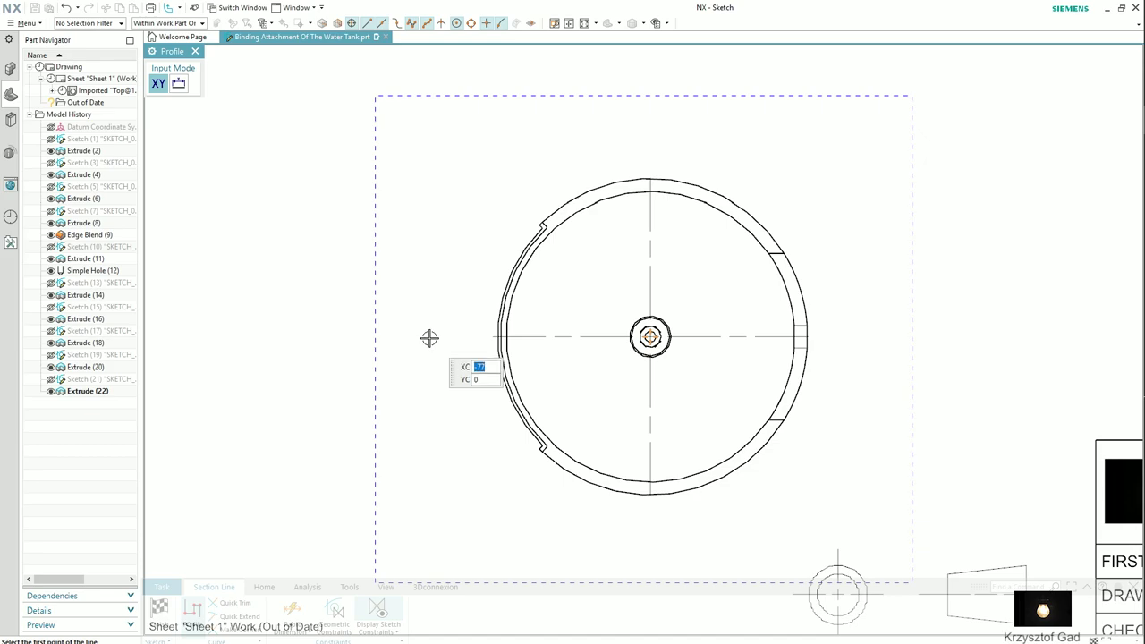
{"action": "left_click", "coordinate": [430, 337]}
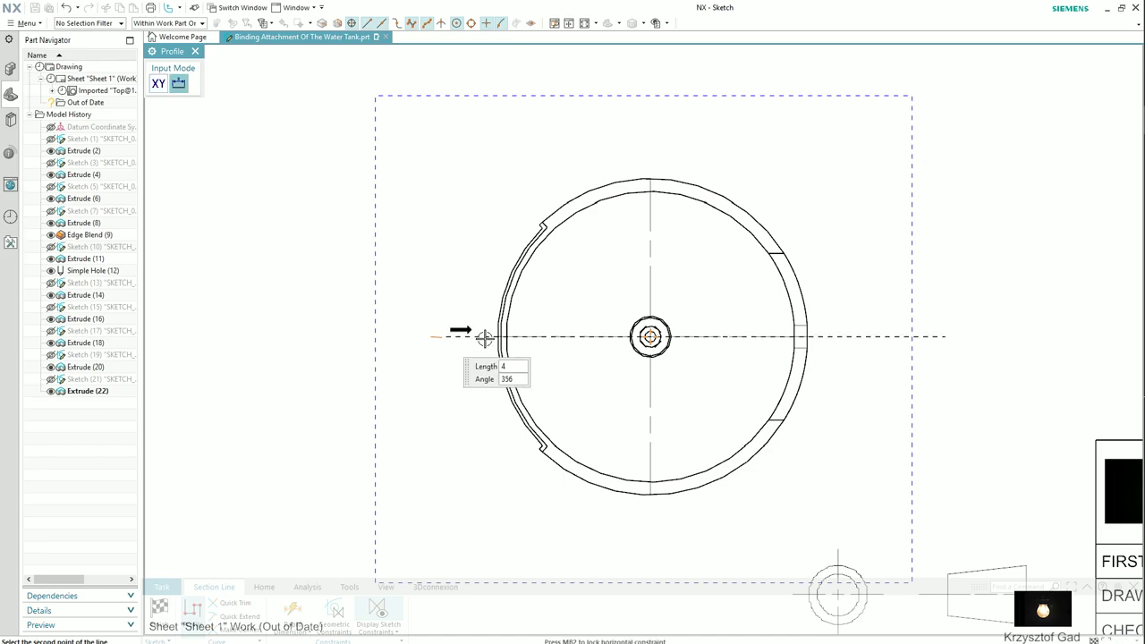
{"action": "left_click", "coordinate": [860, 337]}
{"action": "right_click", "coordinate": [828, 399]}
{"action": "left_click", "coordinate": [848, 407]}
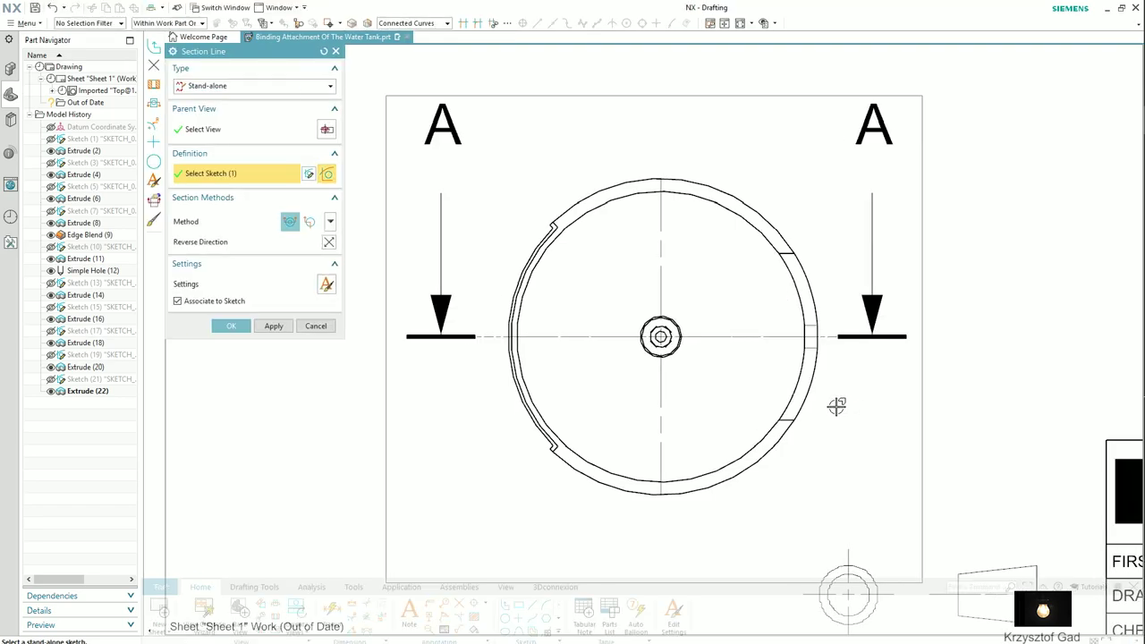
{"action": "left_click", "coordinate": [328, 241]}
{"action": "left_click", "coordinate": [273, 326]}
{"action": "left_click", "coordinate": [230, 325]}
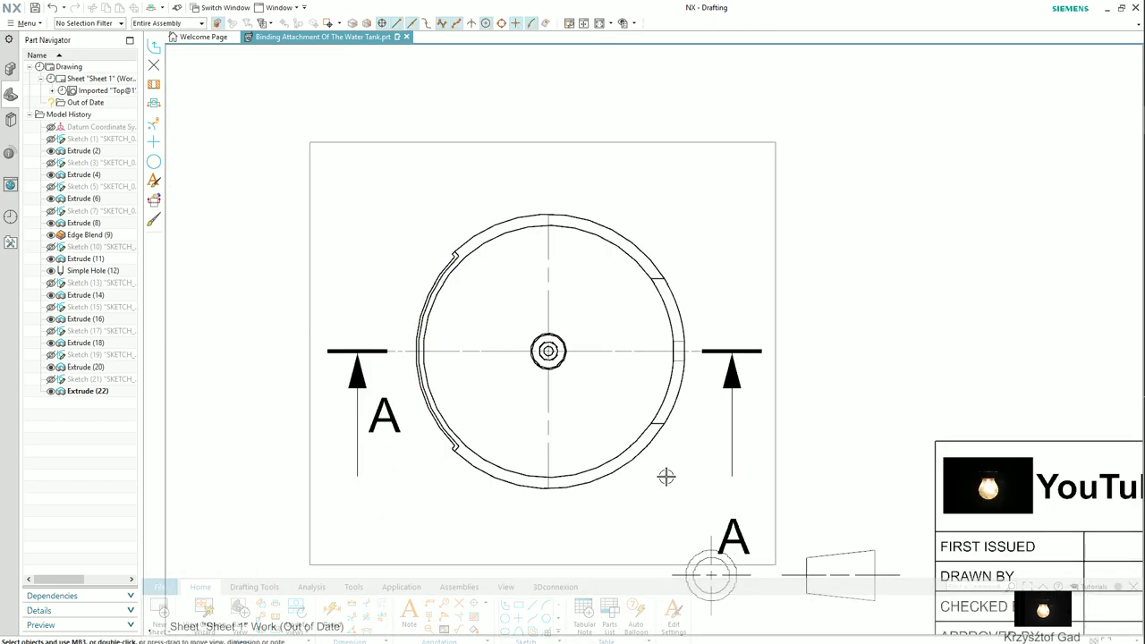
{"action": "left_click", "coordinate": [704, 420]}
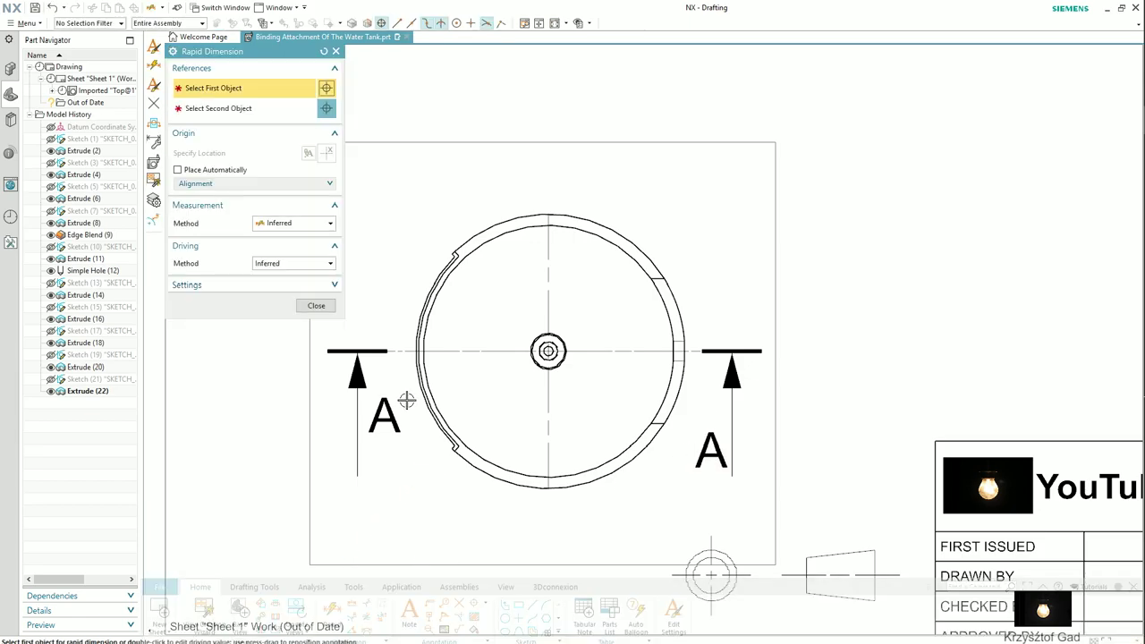
Dimension the rim opening as 57,93 with two decimals, to the right of the view
{"action": "scroll", "coordinate": [691, 354], "scroll_direction": "up", "scroll_amount": 2}
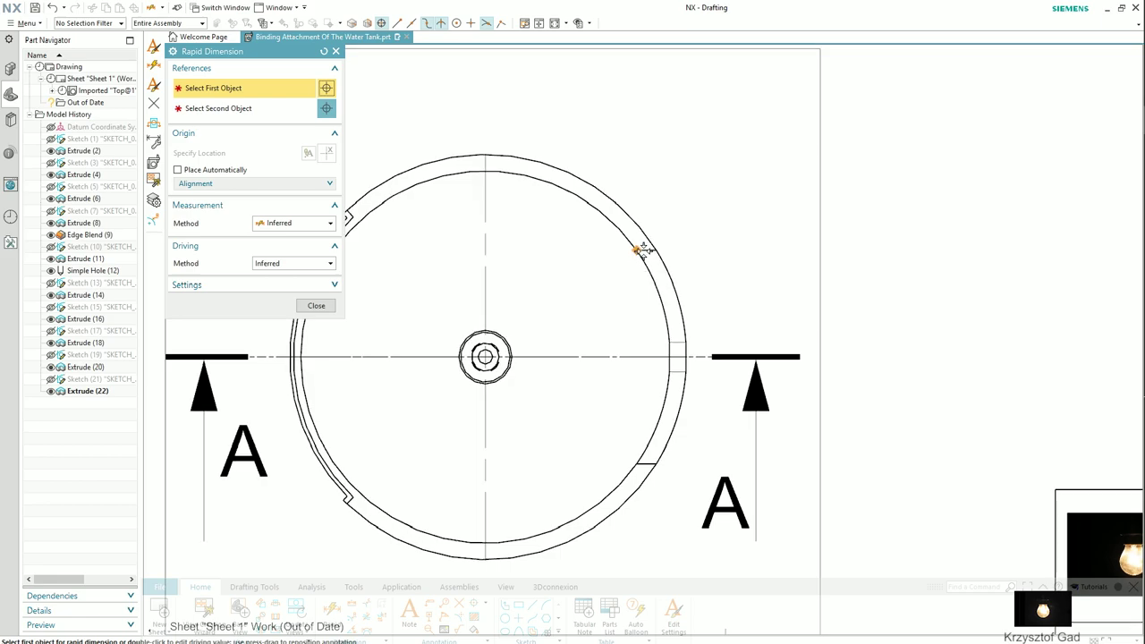
{"action": "left_click", "coordinate": [642, 252]}
{"action": "left_click", "coordinate": [644, 463]}
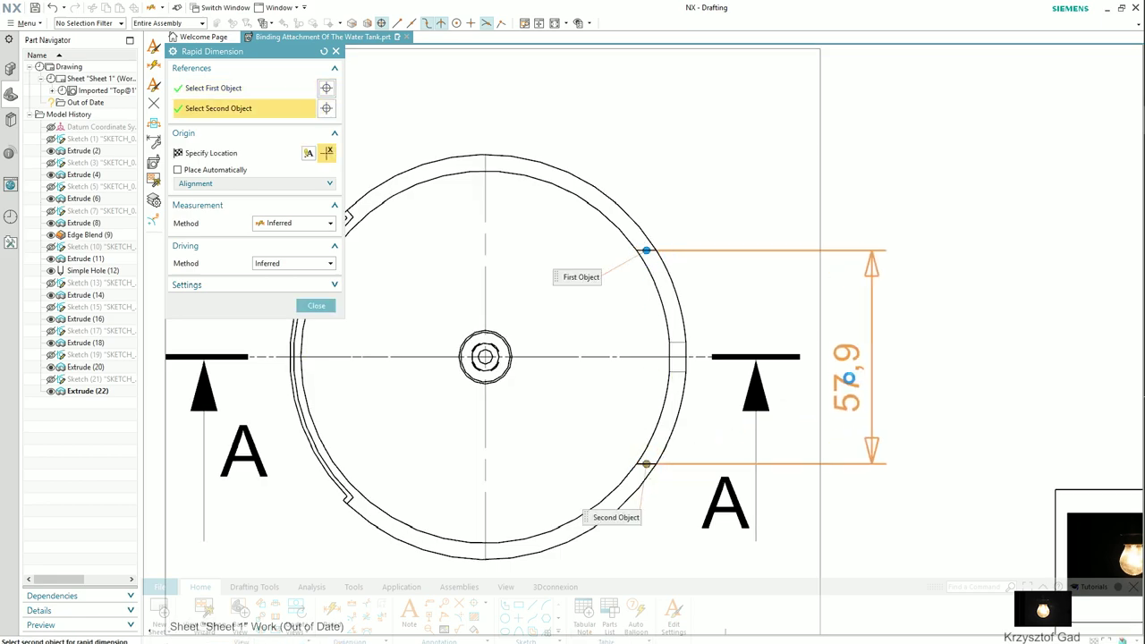
{"action": "mouse_move", "coordinate": [853, 353]}
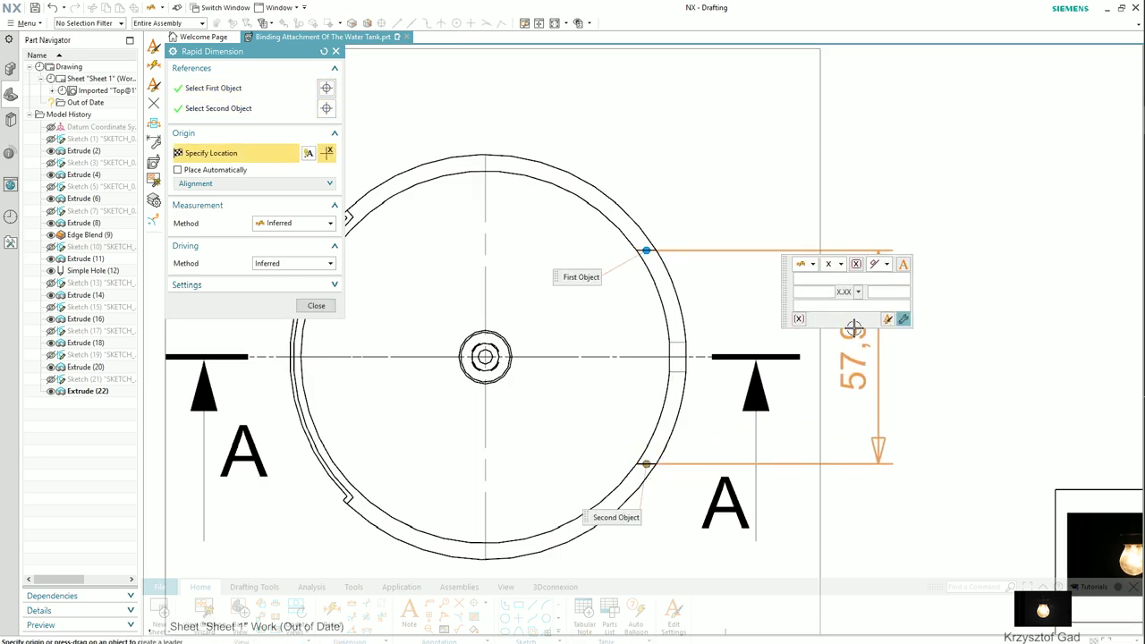
{"action": "left_click", "coordinate": [855, 293]}
{"action": "left_click", "coordinate": [872, 337]}
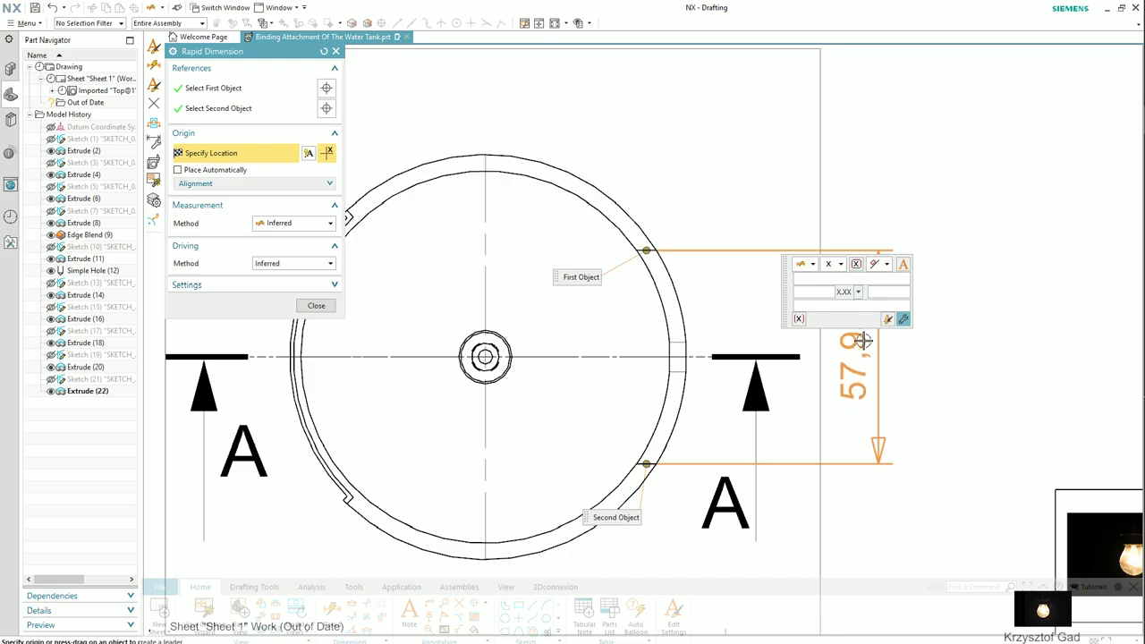
{"action": "left_click", "coordinate": [861, 340]}
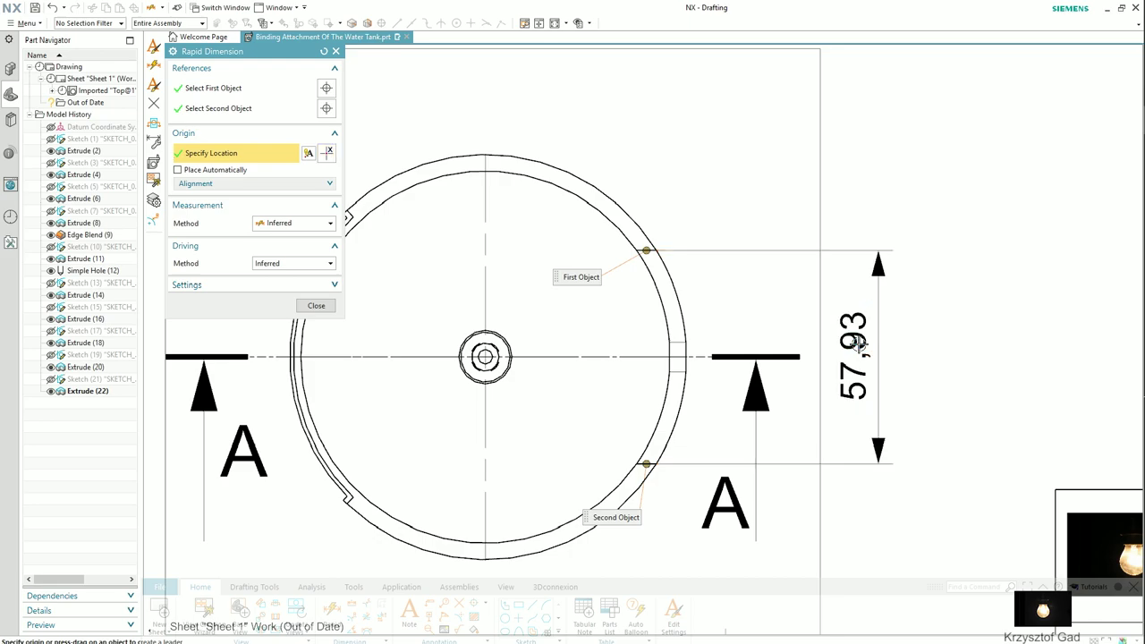
Add radius dimensions R55 on the outer circle and R52,5 on the inner circle
{"action": "left_click", "coordinate": [298, 224]}
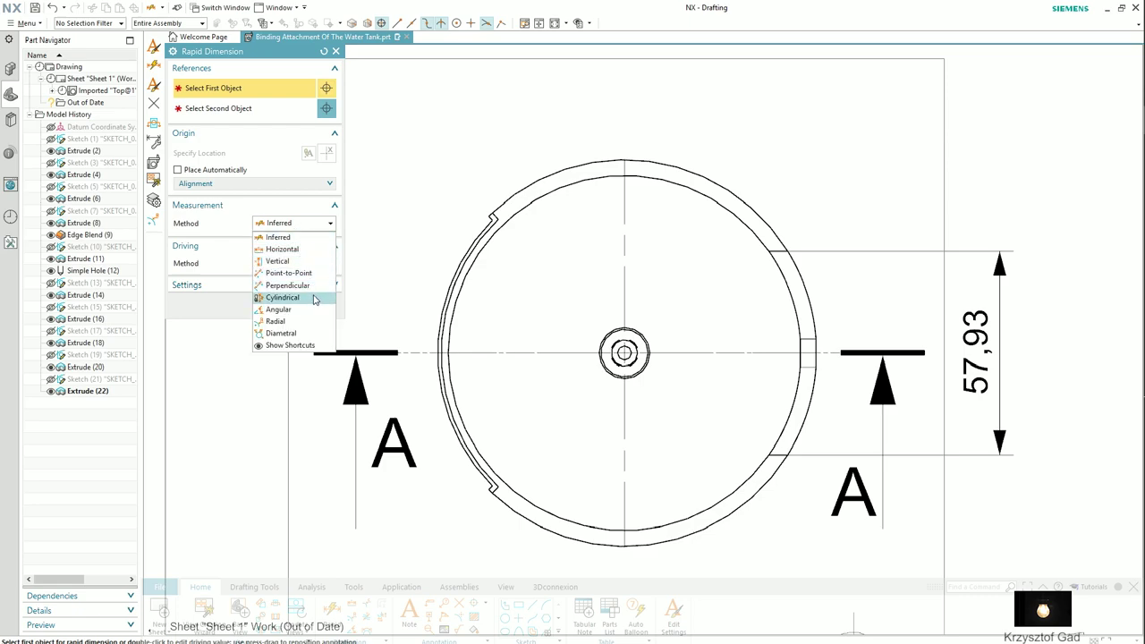
{"action": "left_click", "coordinate": [309, 321]}
{"action": "scroll", "coordinate": [777, 235], "scroll_direction": "up", "scroll_amount": 2}
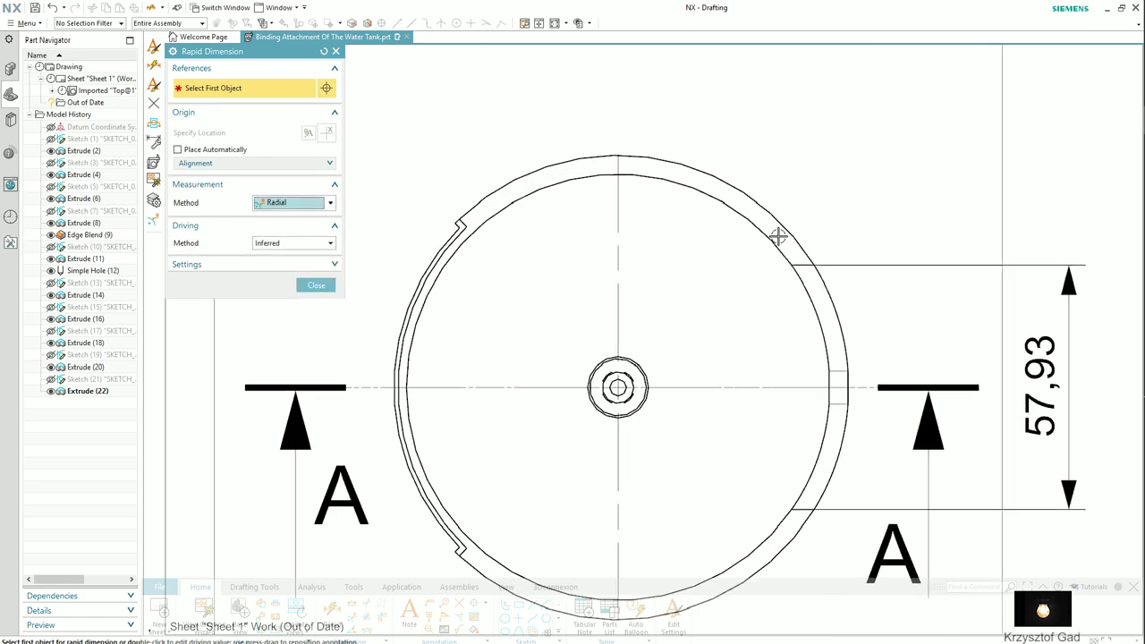
{"action": "left_click", "coordinate": [787, 228]}
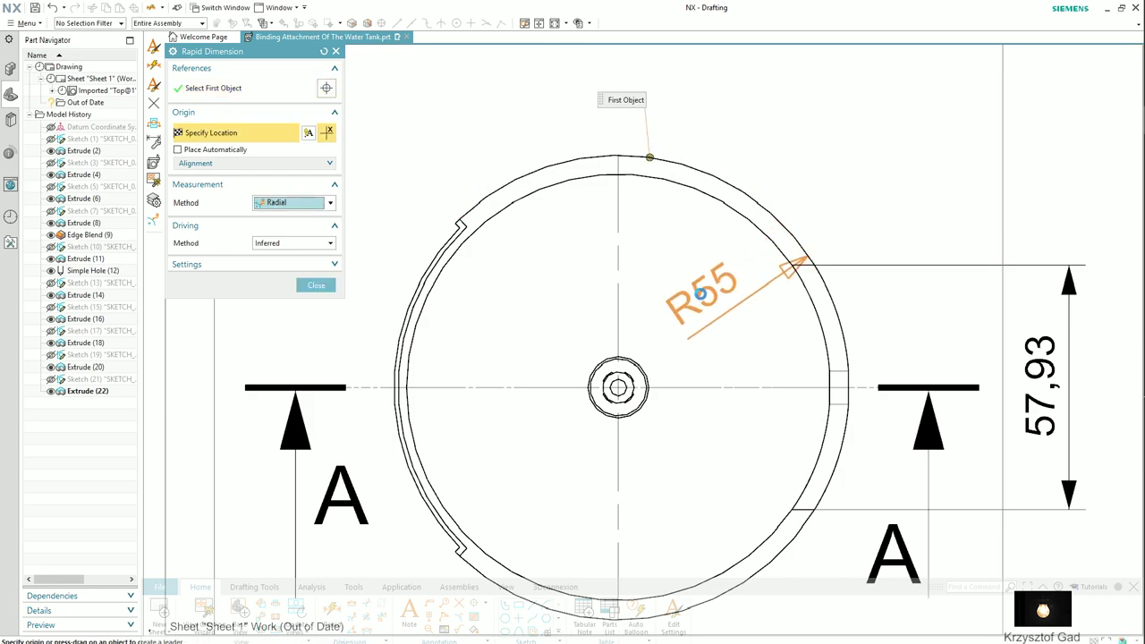
{"action": "left_click", "coordinate": [702, 295]}
{"action": "left_click", "coordinate": [397, 386]}
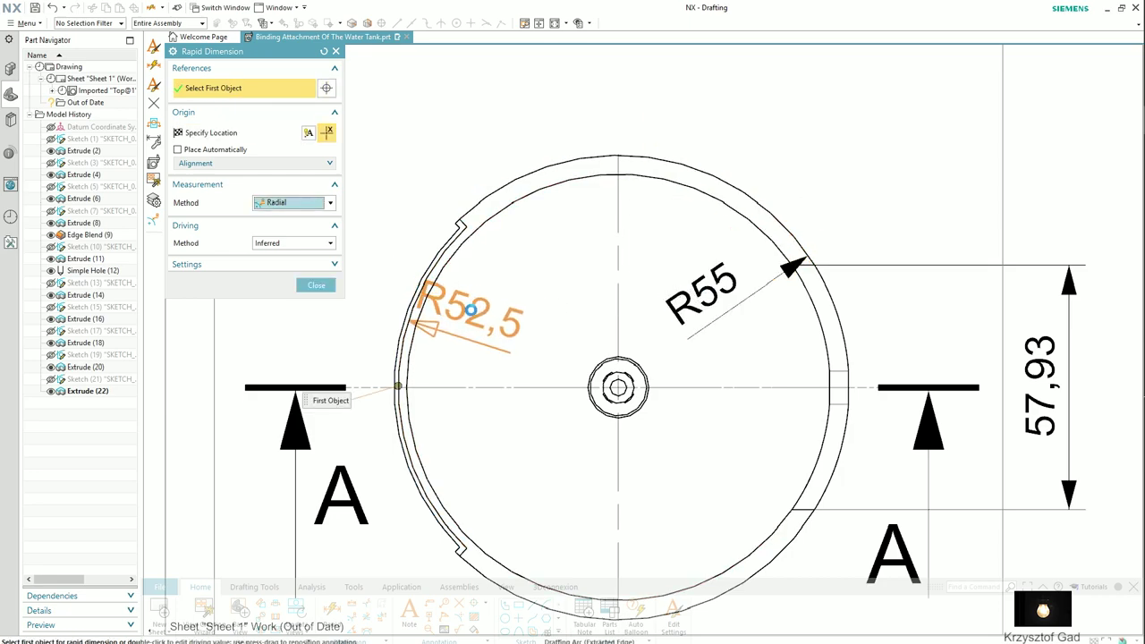
{"action": "left_click", "coordinate": [516, 319]}
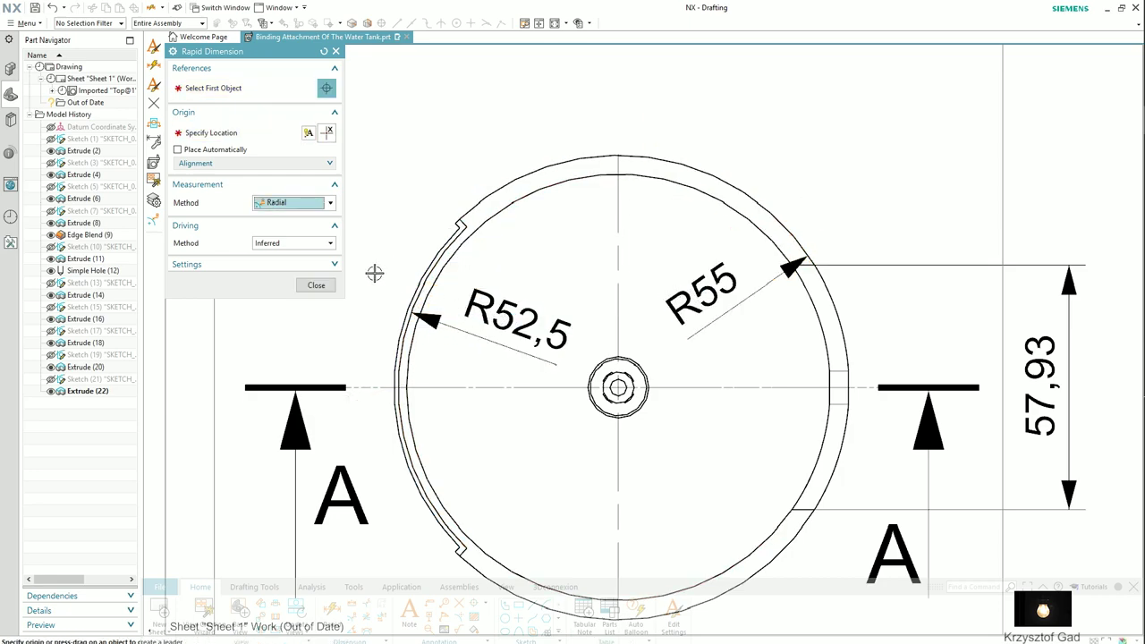
Add a 93° angular dimension between the notch edges, left of the circle
{"action": "left_click", "coordinate": [304, 203]}
{"action": "left_click", "coordinate": [308, 289]}
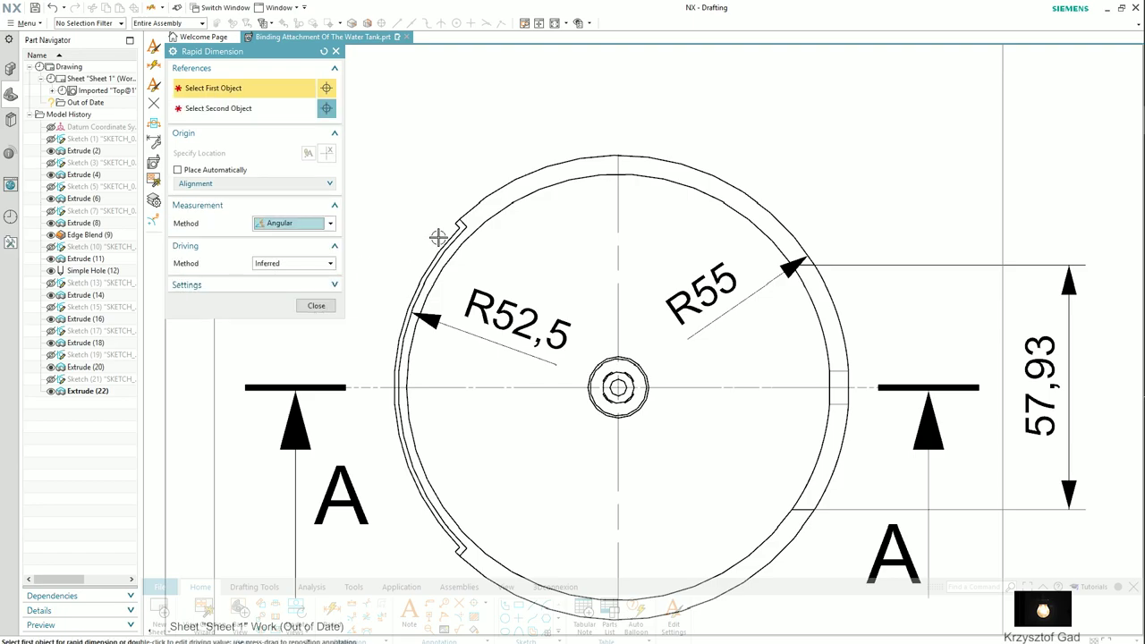
{"action": "left_click", "coordinate": [472, 242]}
{"action": "scroll", "coordinate": [544, 414], "scroll_direction": "up", "scroll_amount": 2}
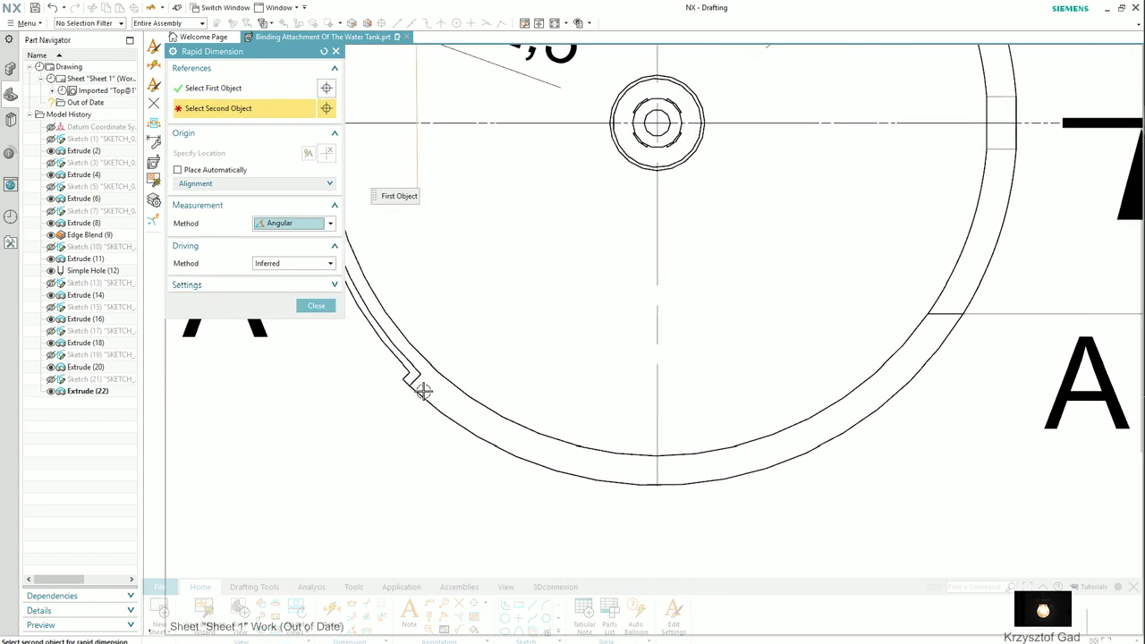
{"action": "left_click", "coordinate": [418, 380]}
{"action": "scroll", "coordinate": [433, 411], "scroll_direction": "down", "scroll_amount": 1}
{"action": "scroll", "coordinate": [433, 410], "scroll_direction": "down", "scroll_amount": 2}
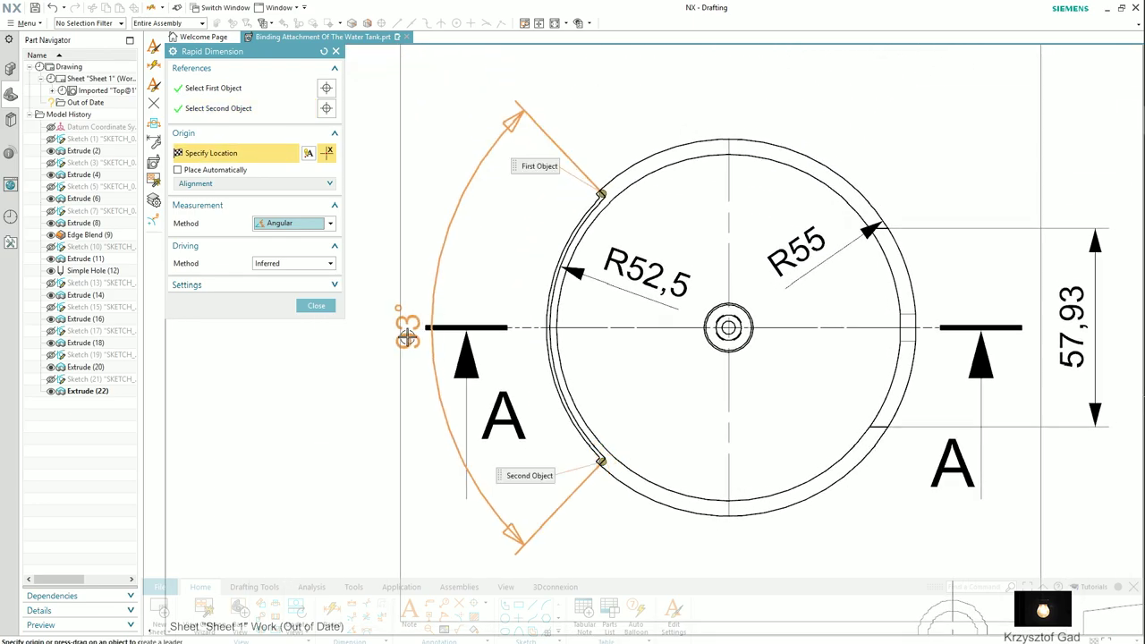
{"action": "left_click", "coordinate": [386, 339]}
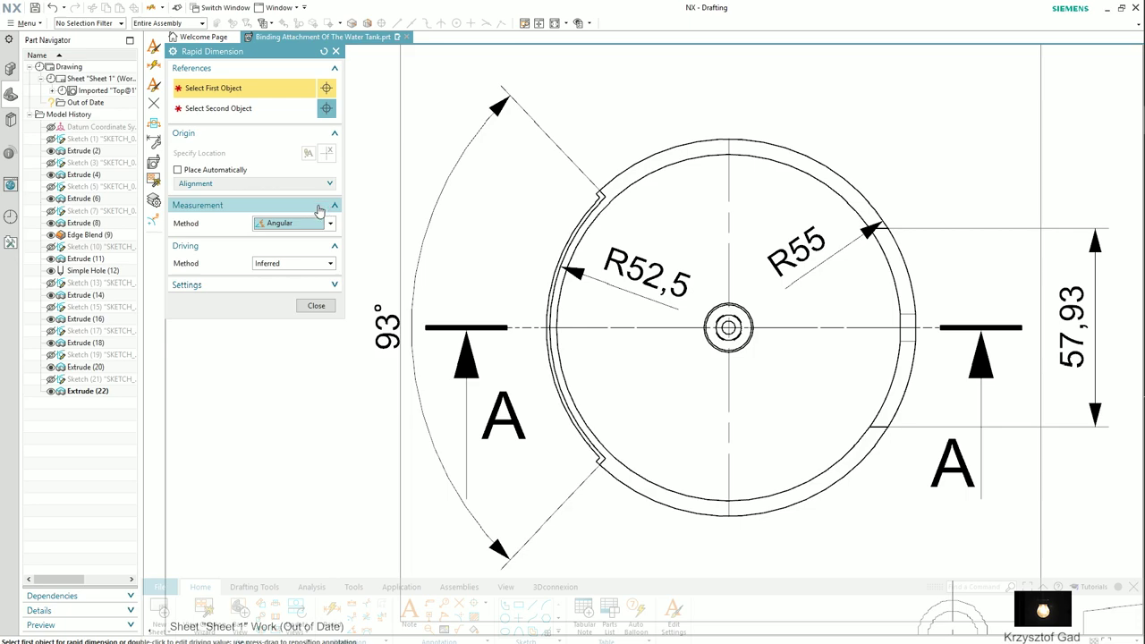
Add an R50,5 radius dimension on the inner circle and finish dimensioning
{"action": "left_click", "coordinate": [309, 224]}
{"action": "left_click", "coordinate": [297, 324]}
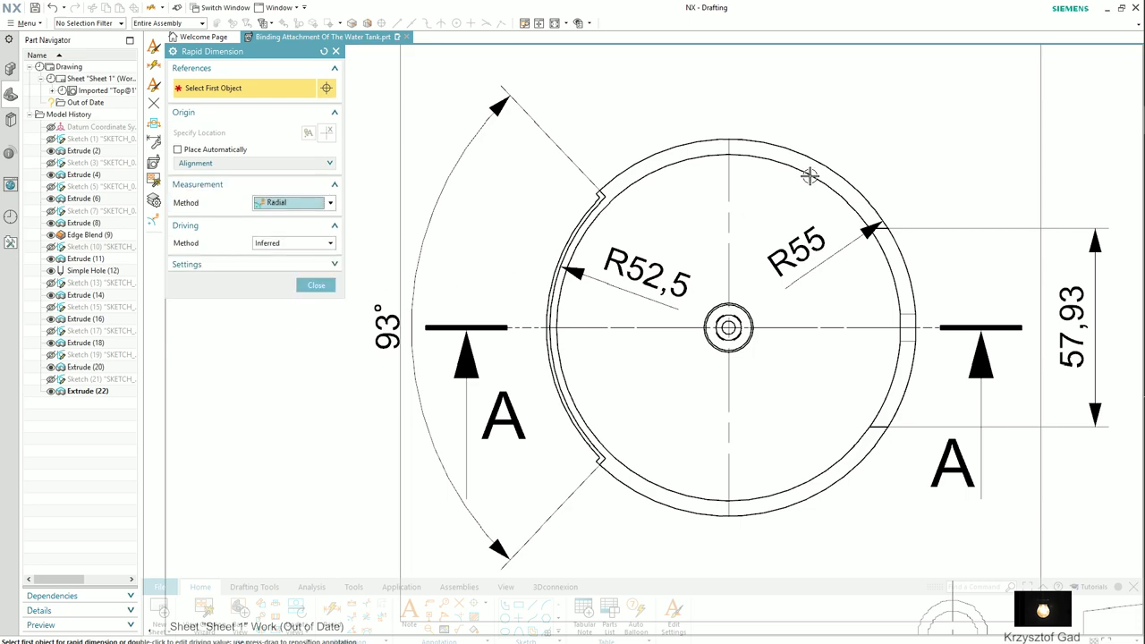
{"action": "left_click", "coordinate": [808, 177]}
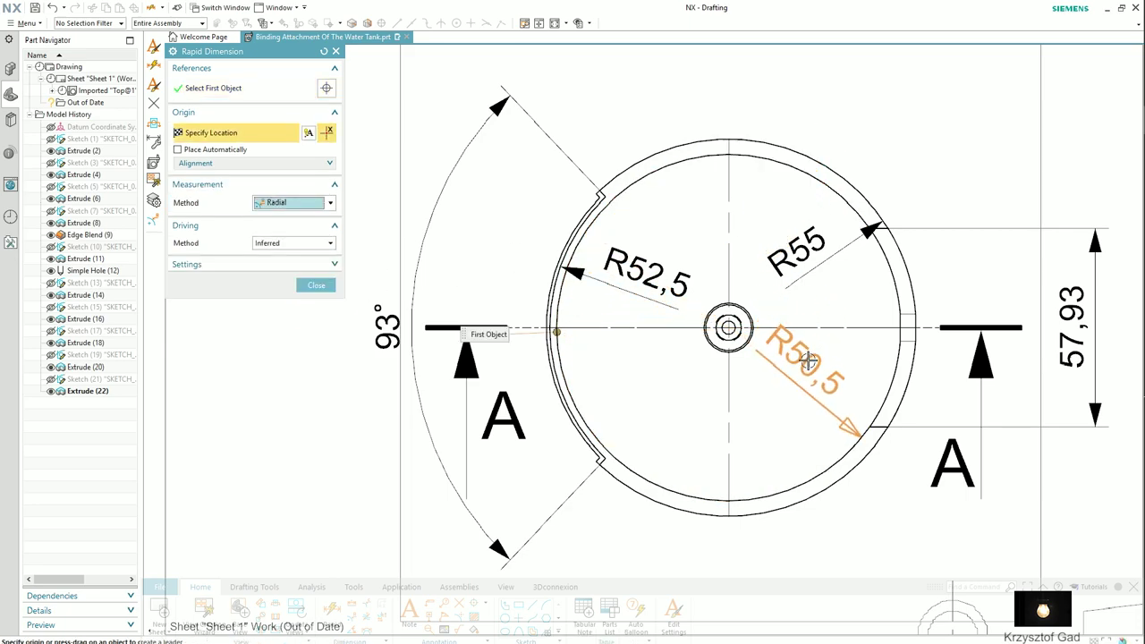
{"action": "left_click", "coordinate": [807, 370]}
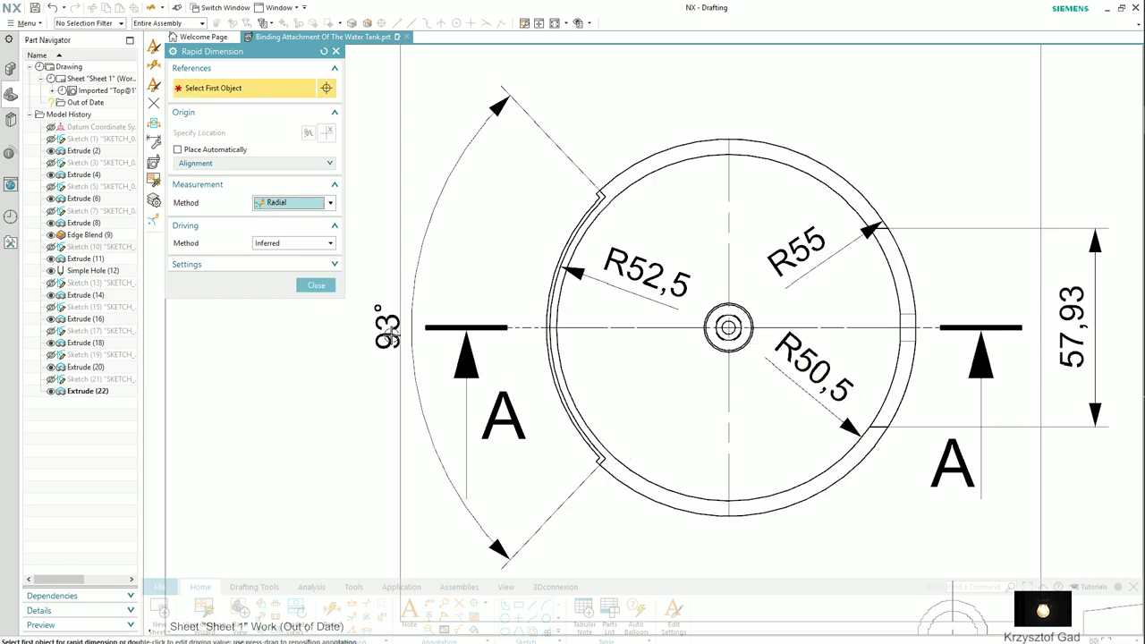
{"action": "left_click", "coordinate": [316, 284]}
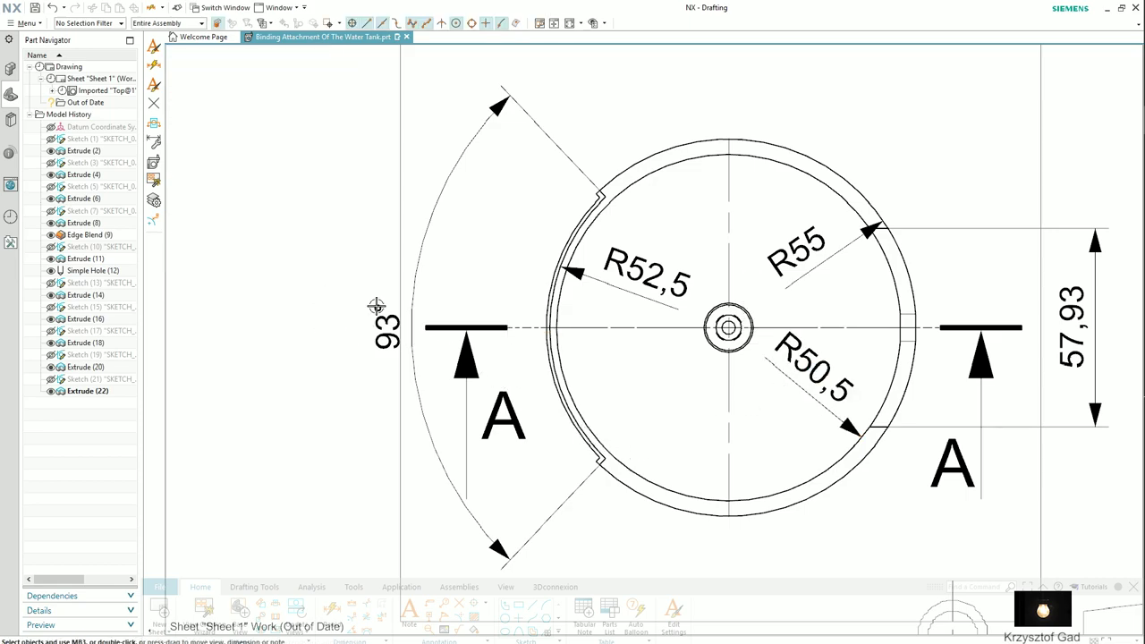
Turn on extension-line breaks for the 57,93 dimension
{"action": "left_click", "coordinate": [942, 423]}
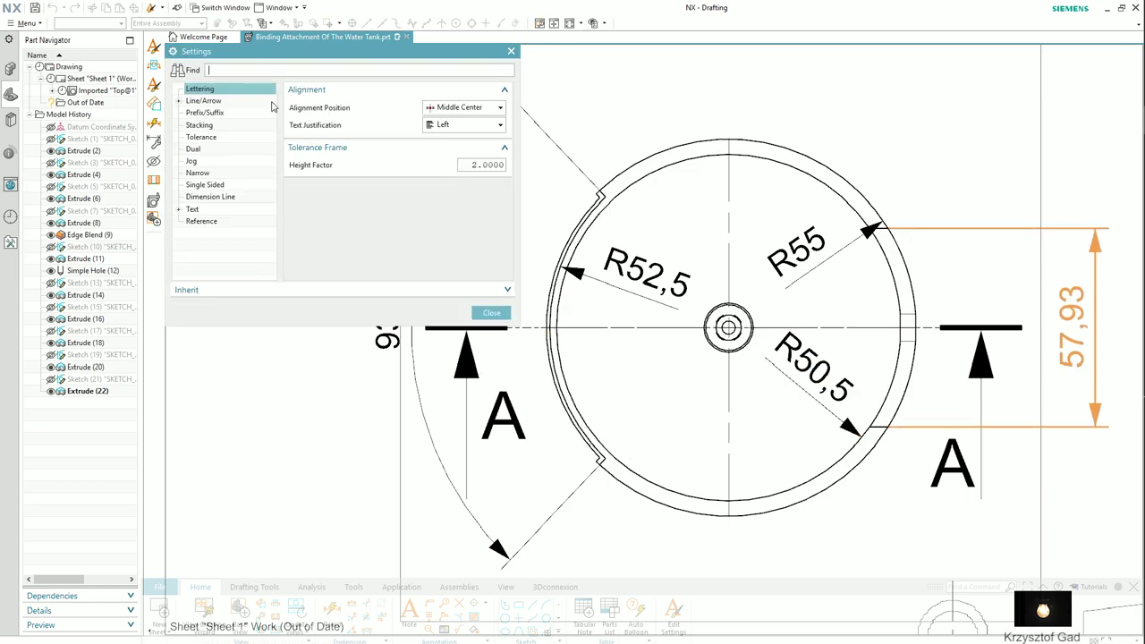
{"action": "left_click", "coordinate": [179, 101]}
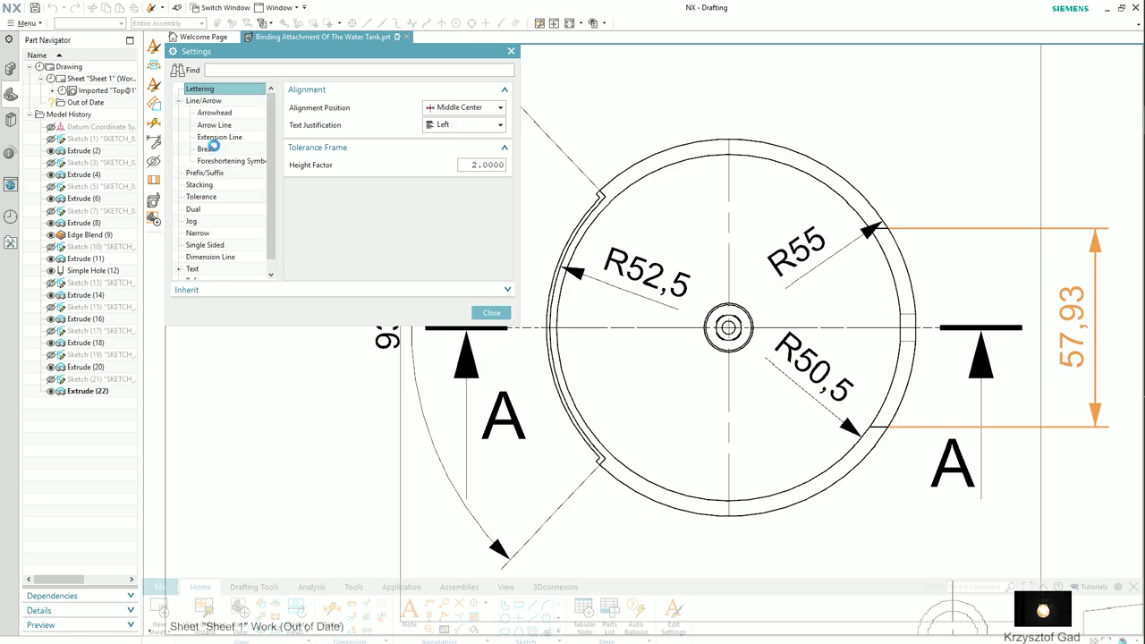
{"action": "left_click", "coordinate": [213, 147]}
{"action": "left_click", "coordinate": [322, 106]}
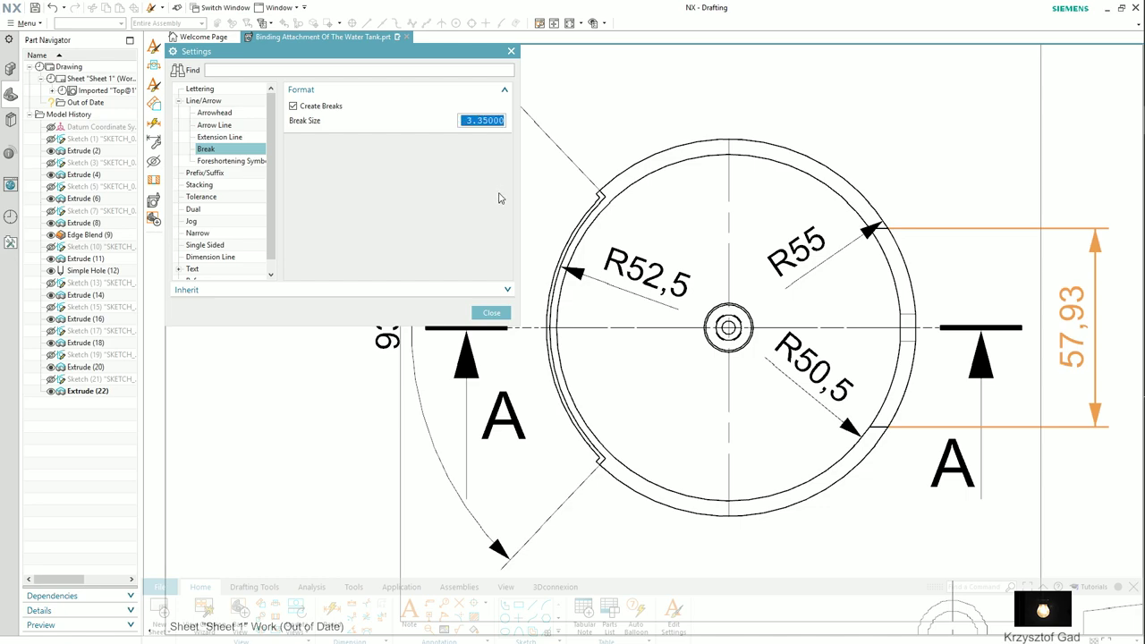
{"action": "left_click", "coordinate": [492, 313]}
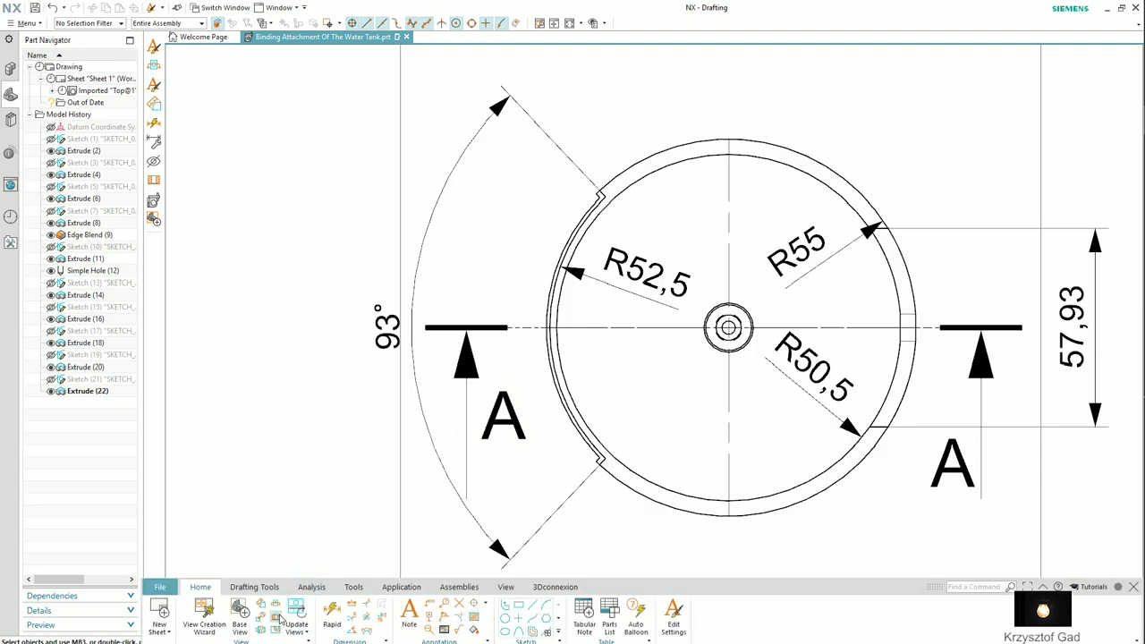
Create SECTION A-A from the existing section line and place it above the bottom view
{"action": "left_click", "coordinate": [277, 618]}
{"action": "left_click", "coordinate": [469, 327]}
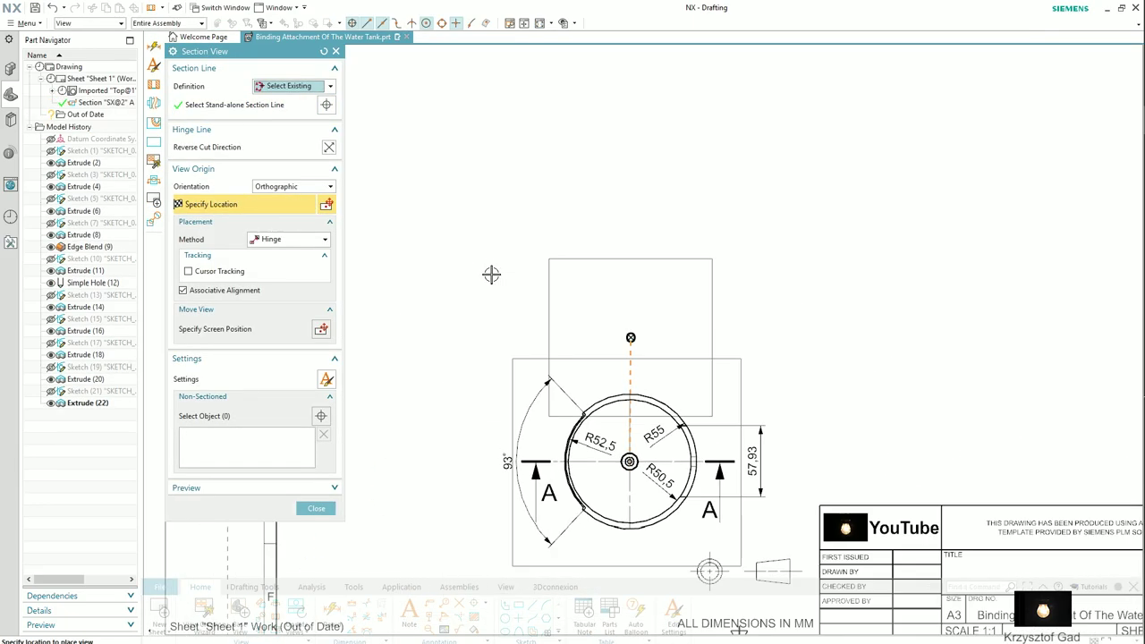
{"action": "scroll", "coordinate": [491, 274], "scroll_direction": "down", "scroll_amount": 1}
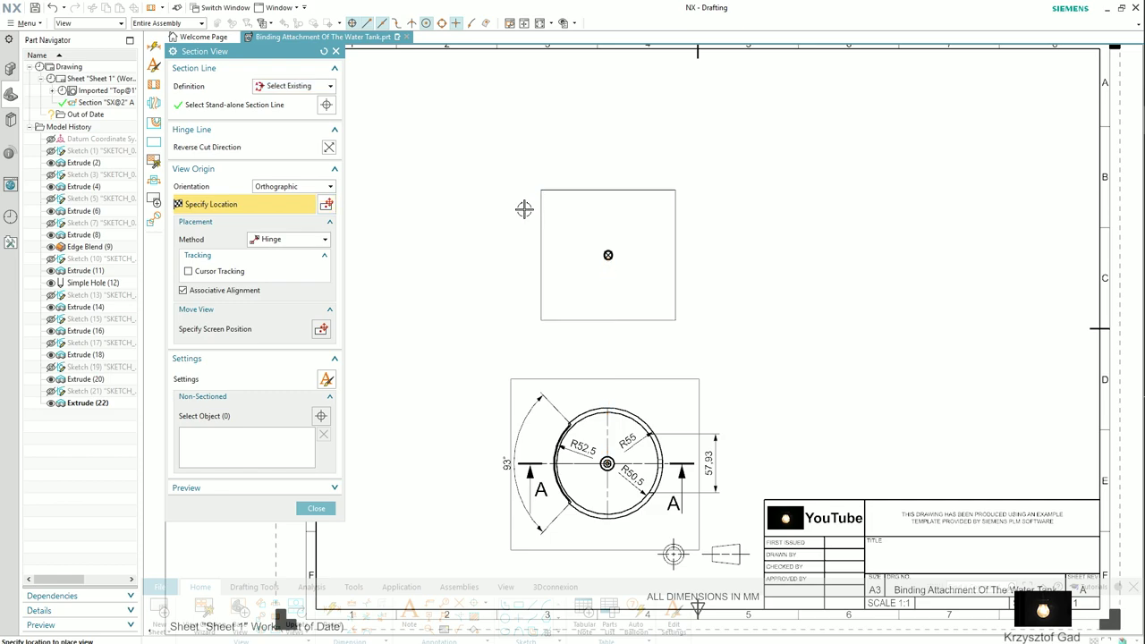
{"action": "left_click", "coordinate": [523, 208]}
{"action": "left_click", "coordinate": [316, 325]}
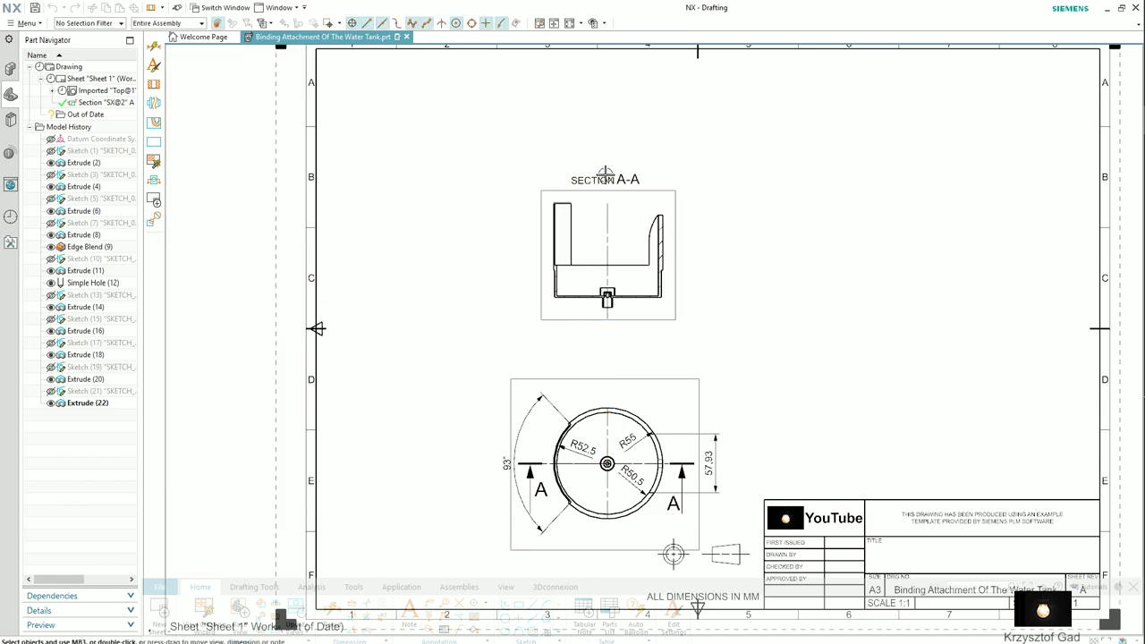
{"action": "scroll", "coordinate": [577, 301], "scroll_direction": "up", "scroll_amount": 5}
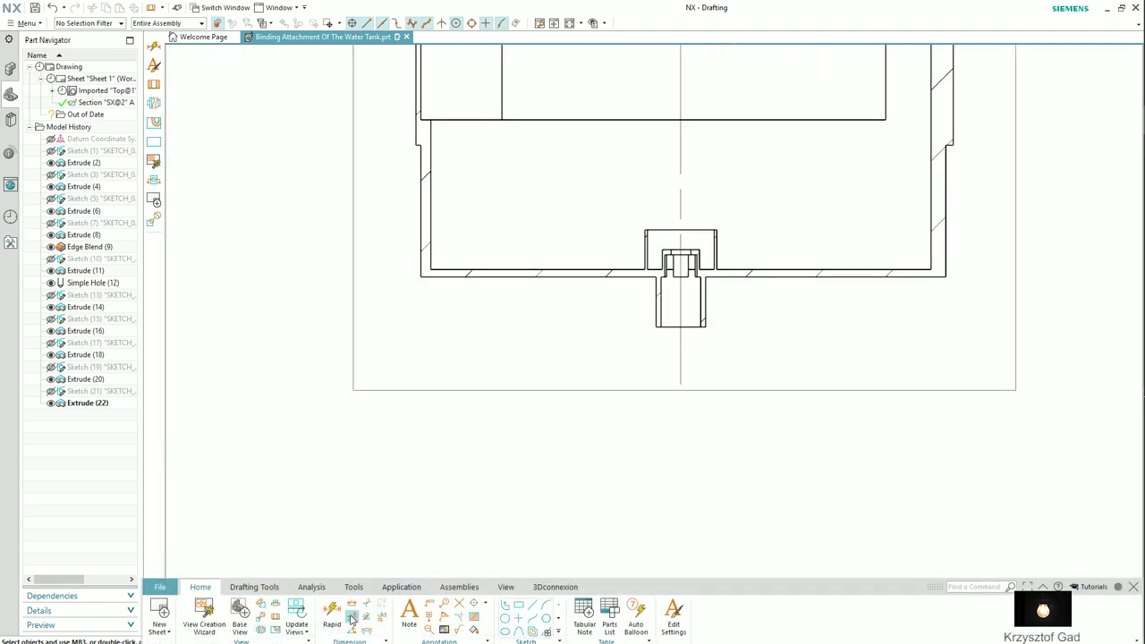
Add cylindrical dimensions Ø8 and Ø10, stacked below the boss in the section view
{"action": "left_click", "coordinate": [294, 204]}
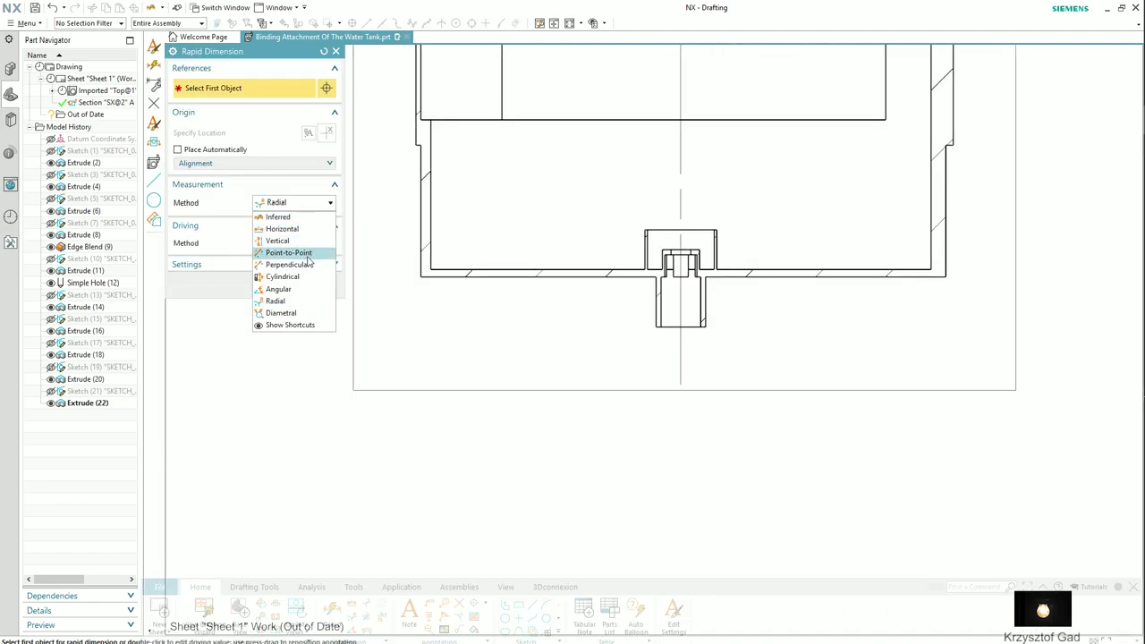
{"action": "left_click", "coordinate": [312, 278]}
{"action": "scroll", "coordinate": [559, 355], "scroll_direction": "up", "scroll_amount": 2}
{"action": "scroll", "coordinate": [616, 327], "scroll_direction": "up", "scroll_amount": 2}
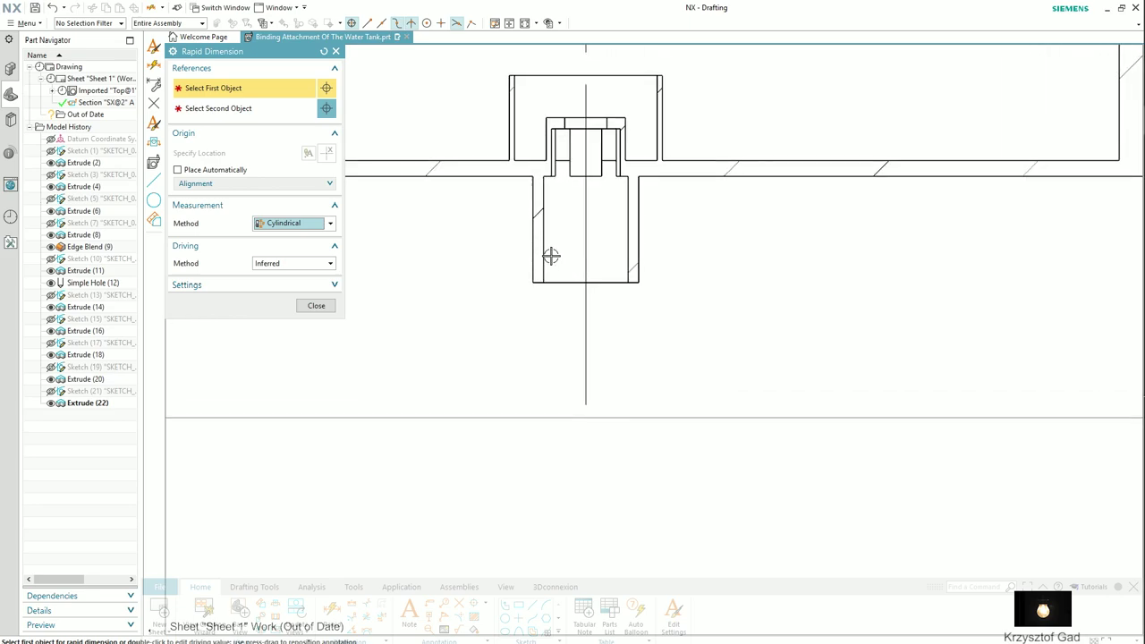
{"action": "left_click", "coordinate": [546, 255]}
{"action": "left_click", "coordinate": [627, 255]}
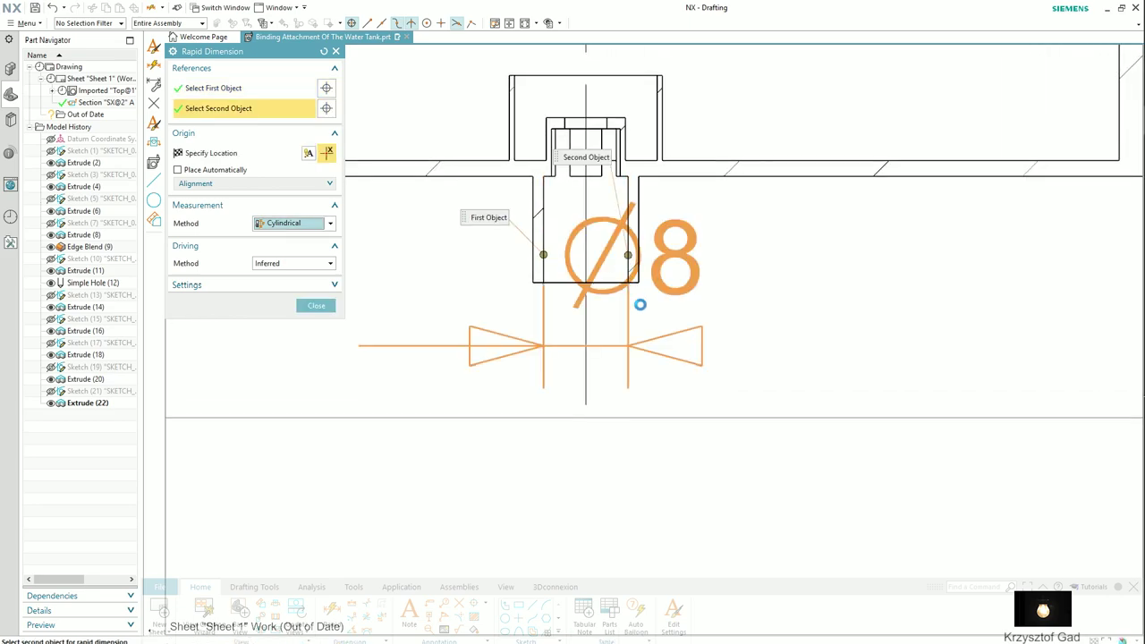
{"action": "scroll", "coordinate": [638, 307], "scroll_direction": "down", "scroll_amount": 2}
{"action": "scroll", "coordinate": [659, 345], "scroll_direction": "down", "scroll_amount": 2}
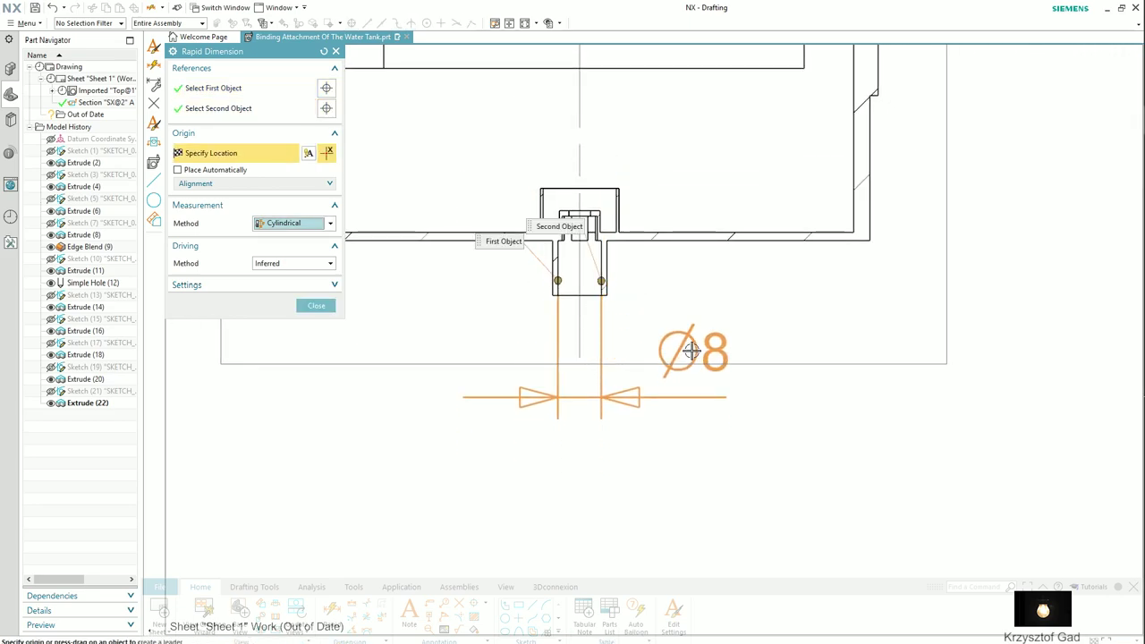
{"action": "left_click", "coordinate": [706, 352]}
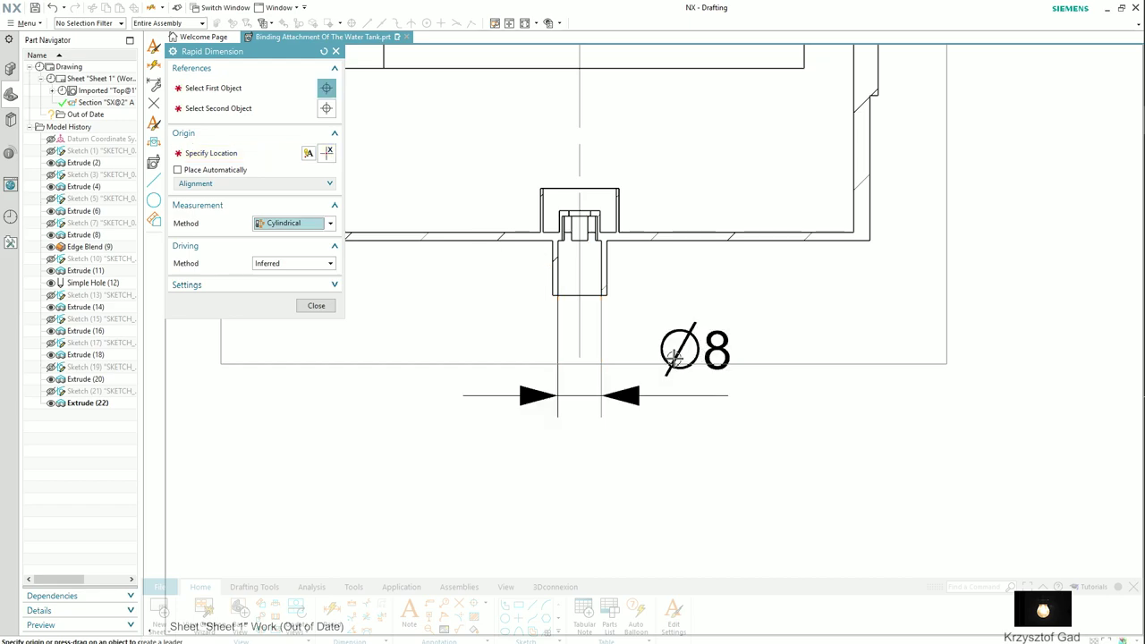
{"action": "left_click", "coordinate": [607, 281]}
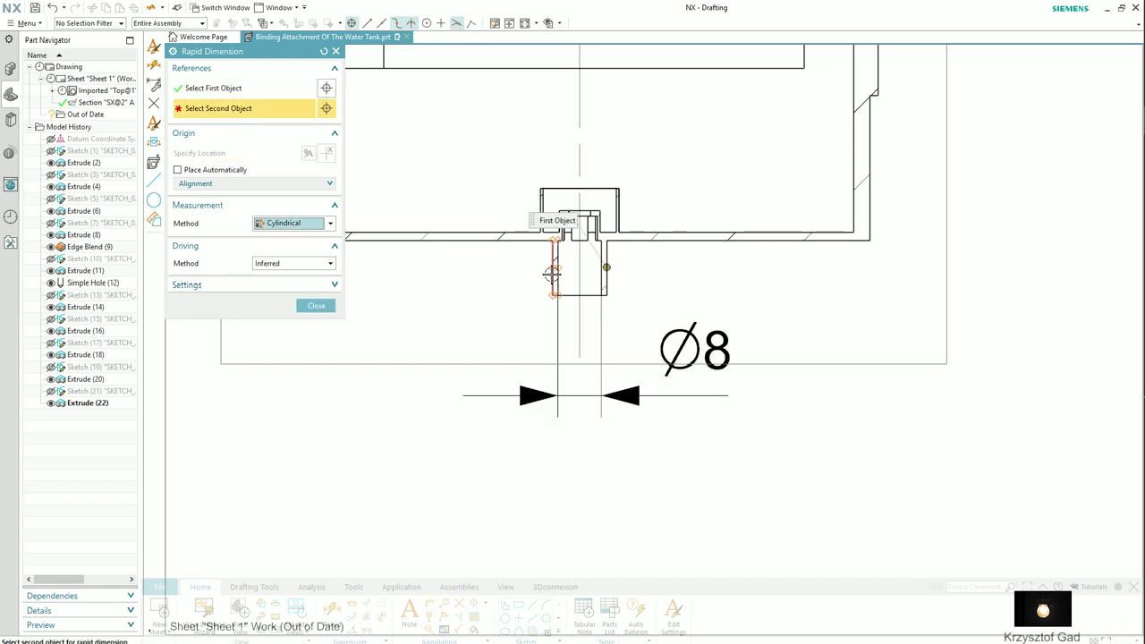
{"action": "left_click", "coordinate": [552, 274]}
{"action": "left_click", "coordinate": [704, 435]}
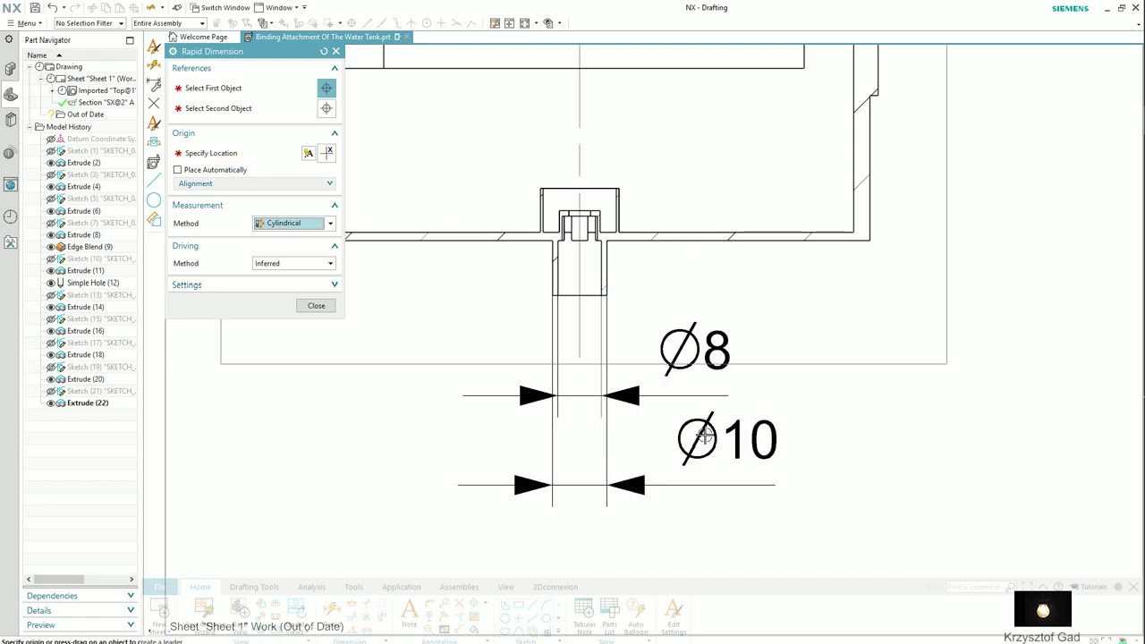
Add stacked Ø13,5 and Ø14,5 diameter dimensions below Ø10
{"action": "left_click", "coordinate": [602, 219]}
{"action": "left_click", "coordinate": [542, 211]}
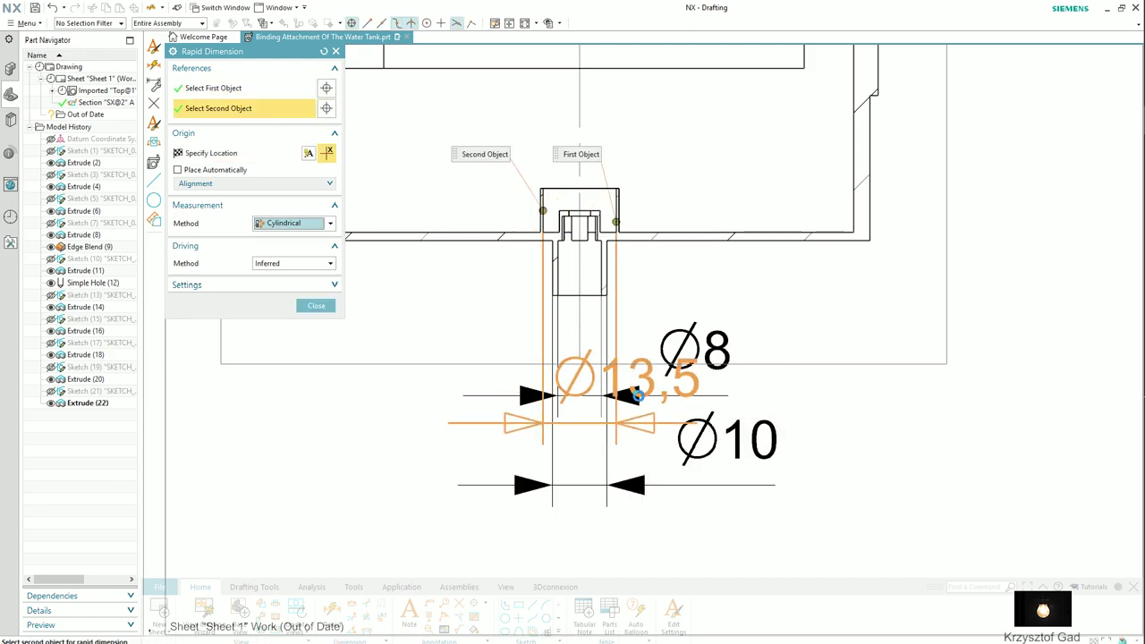
{"action": "left_click", "coordinate": [735, 536]}
{"action": "scroll", "coordinate": [659, 319], "scroll_direction": "down", "scroll_amount": 1}
{"action": "scroll", "coordinate": [626, 119], "scroll_direction": "down", "scroll_amount": 1}
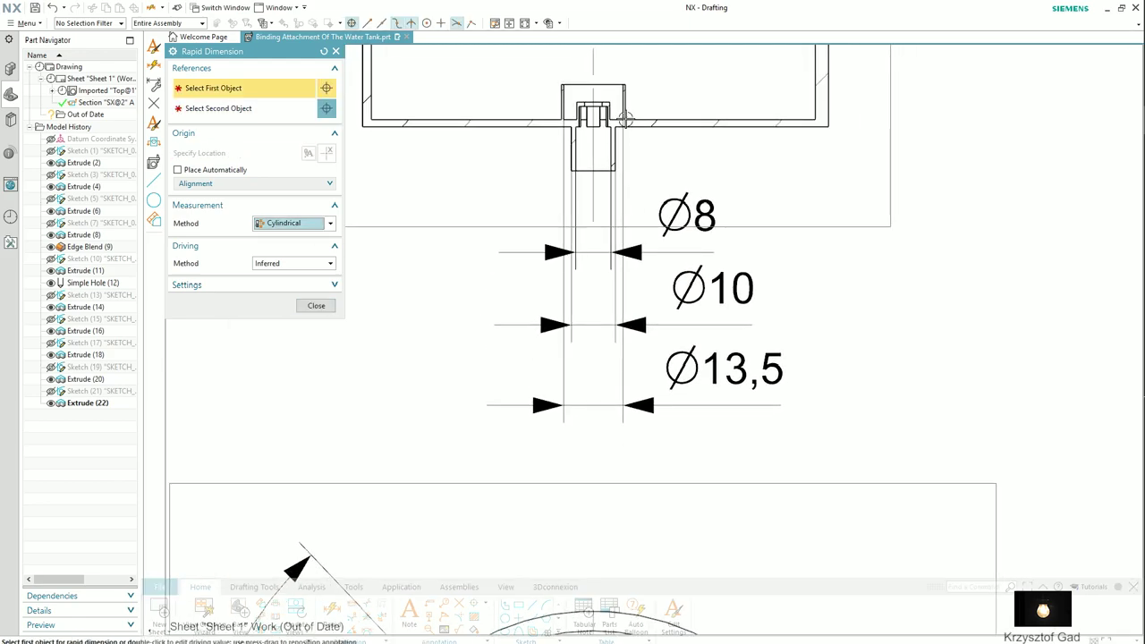
{"action": "left_click", "coordinate": [626, 101]}
{"action": "left_click", "coordinate": [561, 101]}
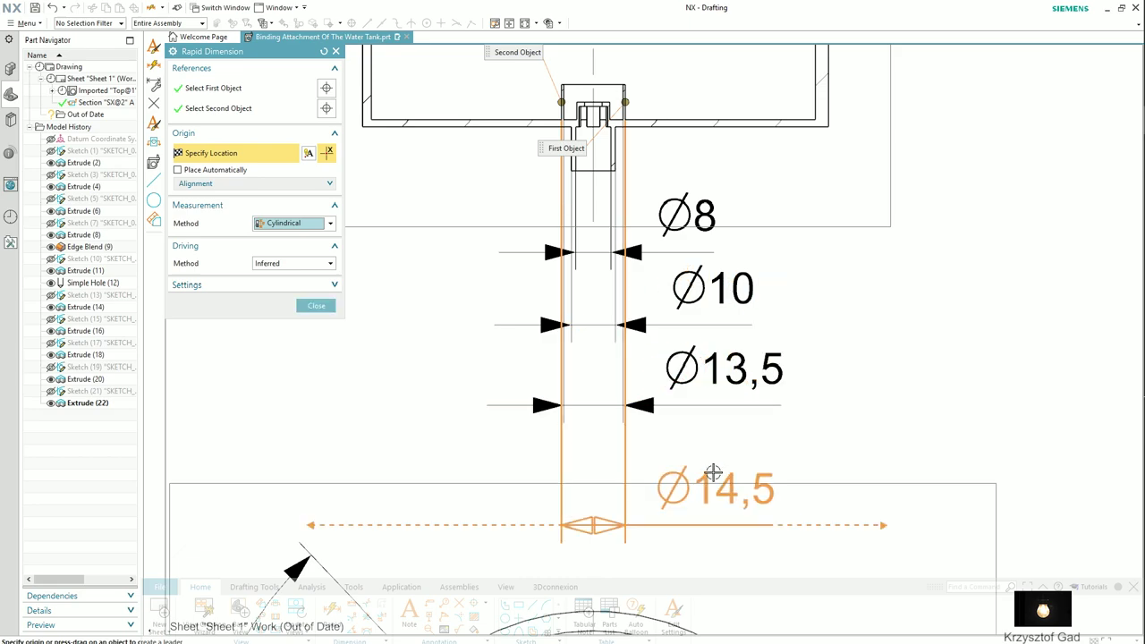
{"action": "left_click", "coordinate": [719, 487]}
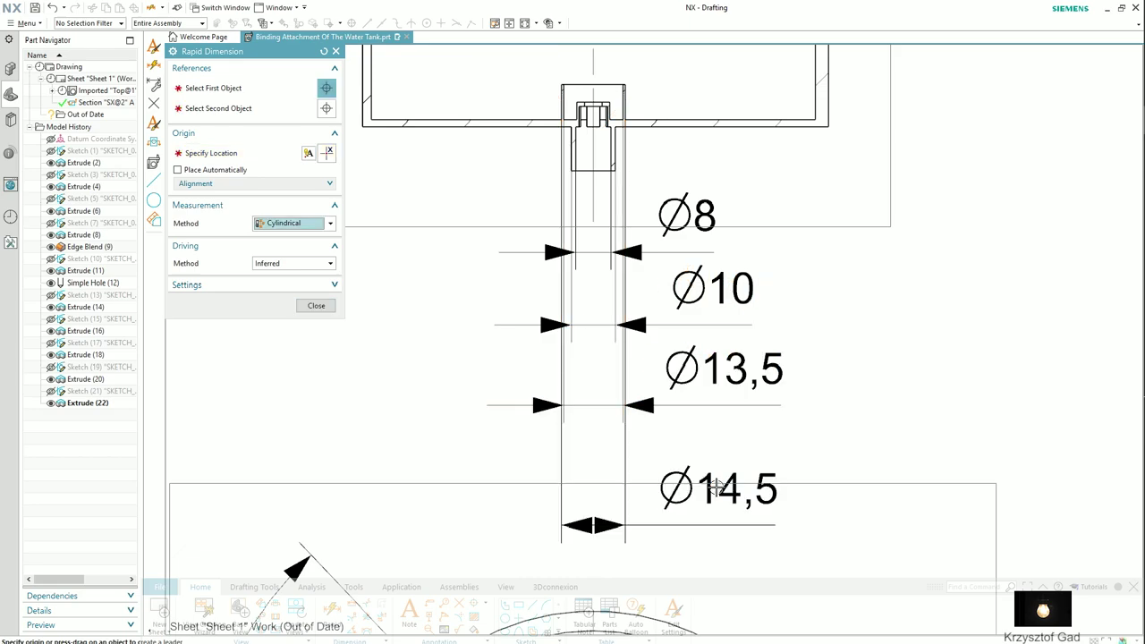
{"action": "key", "text": "Escape"}
Put the Ø14,5 arrows outside, reposition its text, and enable extension-line breaks
{"action": "double_click", "coordinate": [623, 527]}
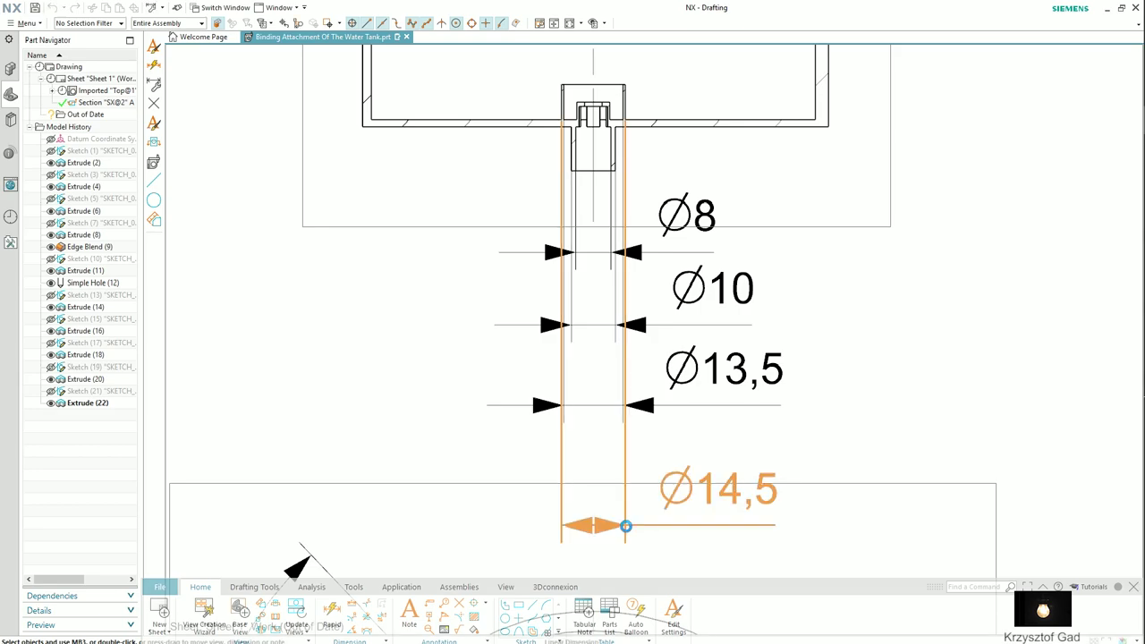
{"action": "left_click", "coordinate": [624, 525]}
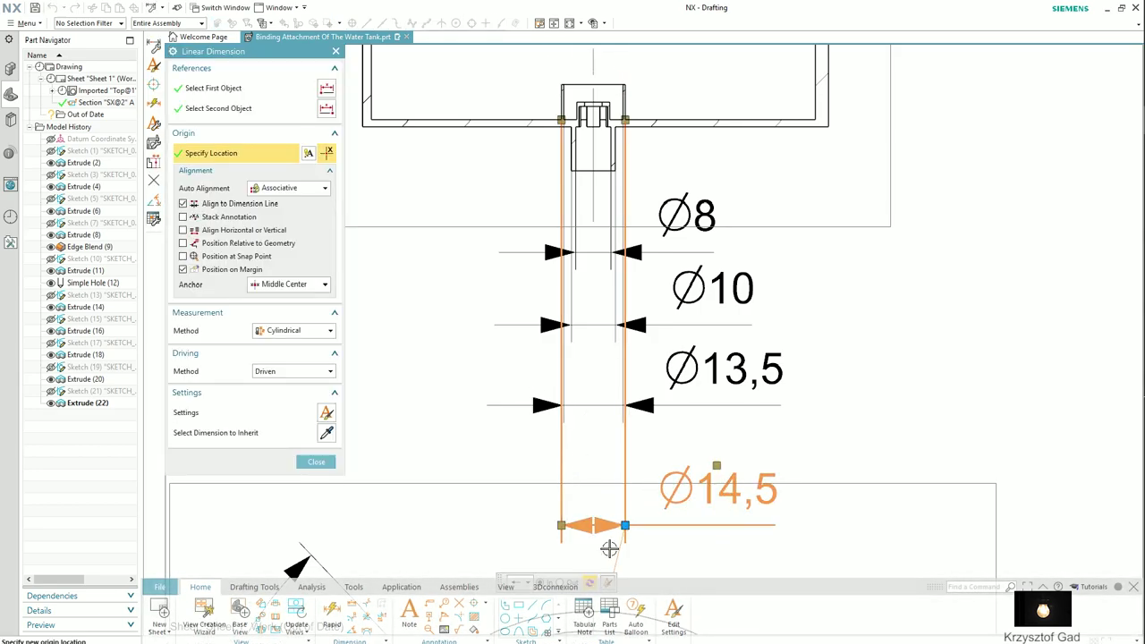
{"action": "middle_click_drag", "start_coordinate": [581, 585], "coordinate": [624, 370]}
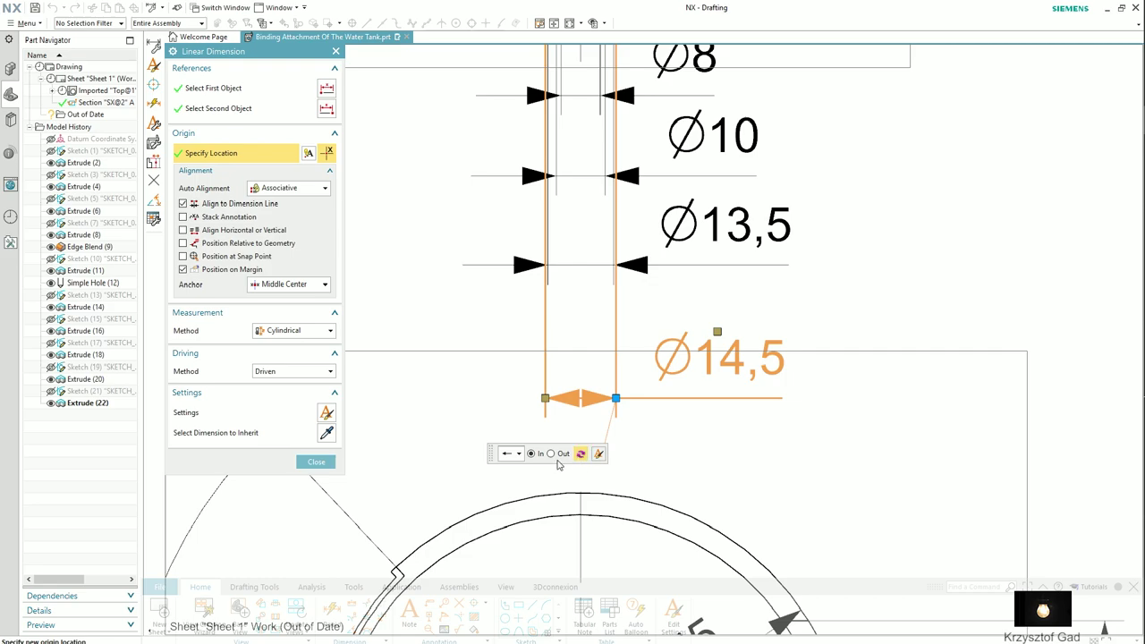
{"action": "left_click", "coordinate": [327, 463]}
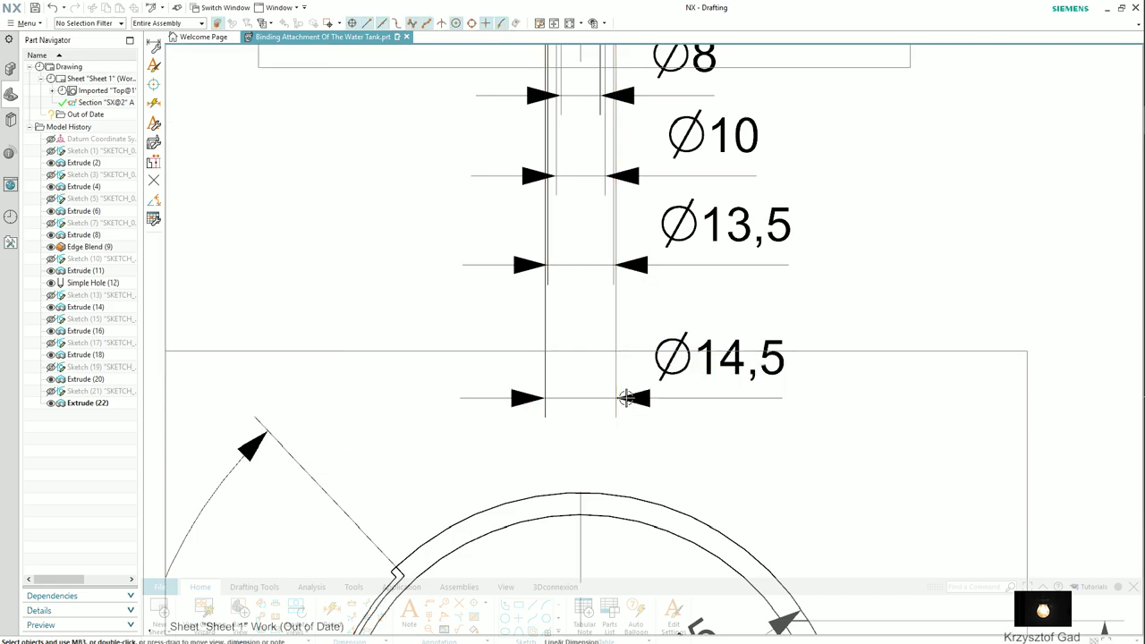
{"action": "mouse_move", "coordinate": [626, 397]}
{"action": "left_mouse_down"}
{"action": "mouse_move", "coordinate": [737, 302]}
{"action": "mouse_move", "coordinate": [687, 317]}
{"action": "left_mouse_up"}
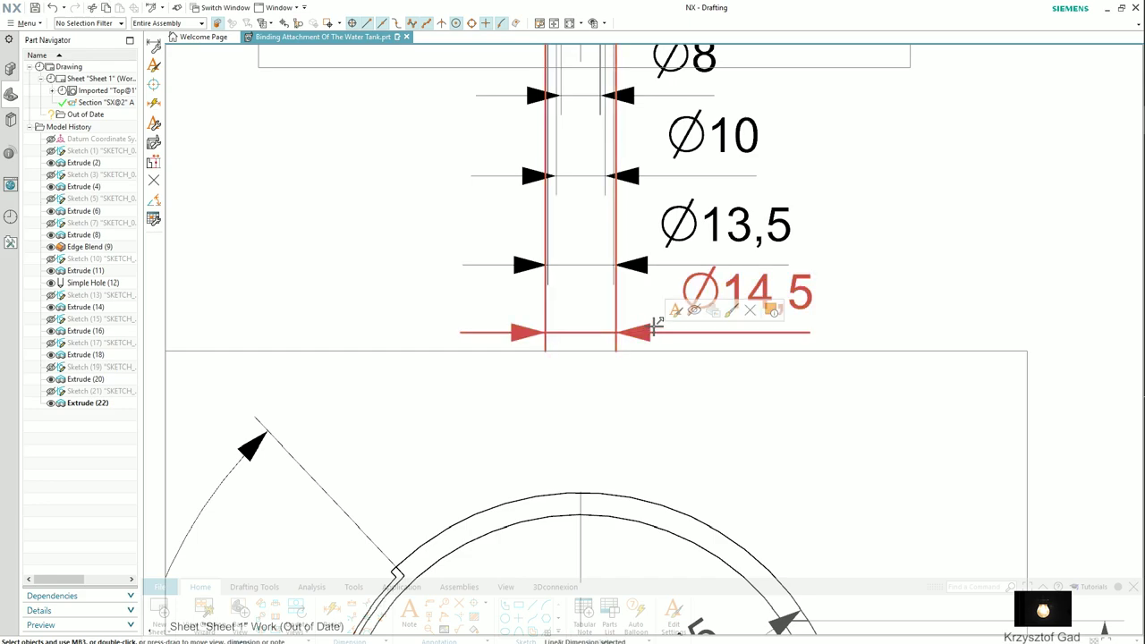
{"action": "double_click", "coordinate": [653, 283]}
{"action": "left_click", "coordinate": [294, 106]}
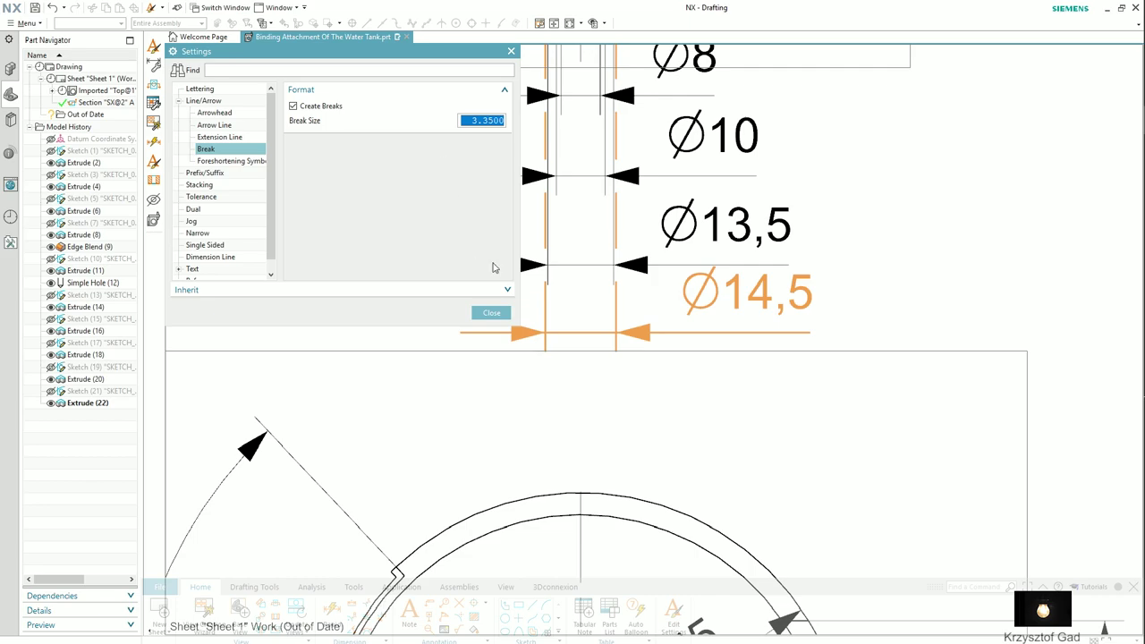
{"action": "left_click", "coordinate": [499, 318]}
Enable extension-line breaks on the Ø10 and Ø13,5 dimensions
{"action": "left_click", "coordinate": [557, 179]}
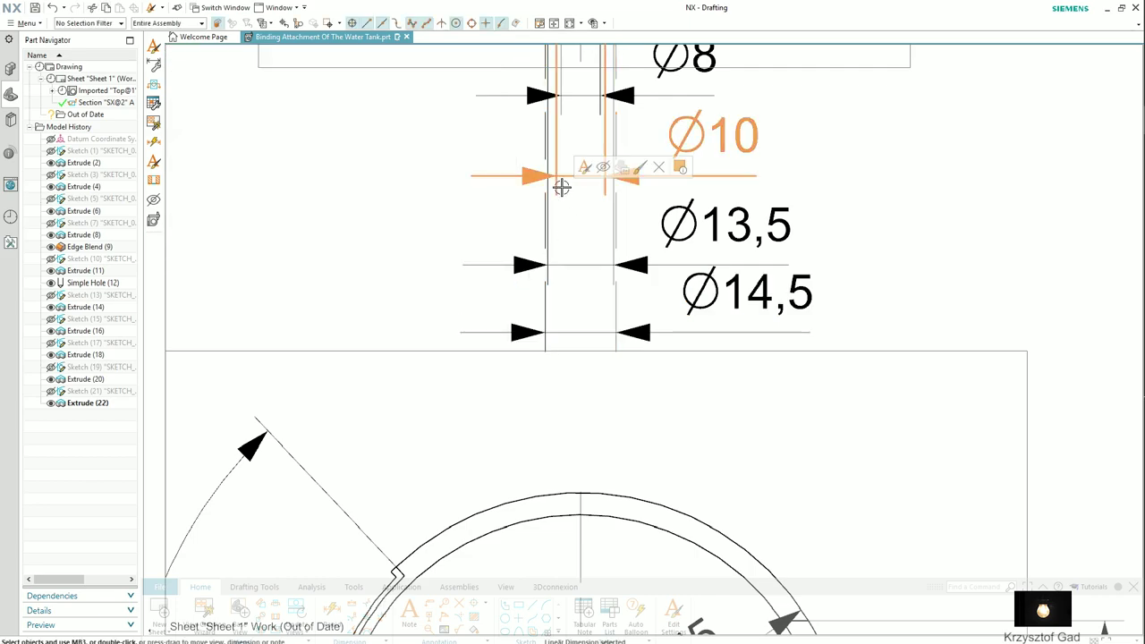
{"action": "double_click", "coordinate": [579, 172]}
{"action": "left_click", "coordinate": [330, 107]}
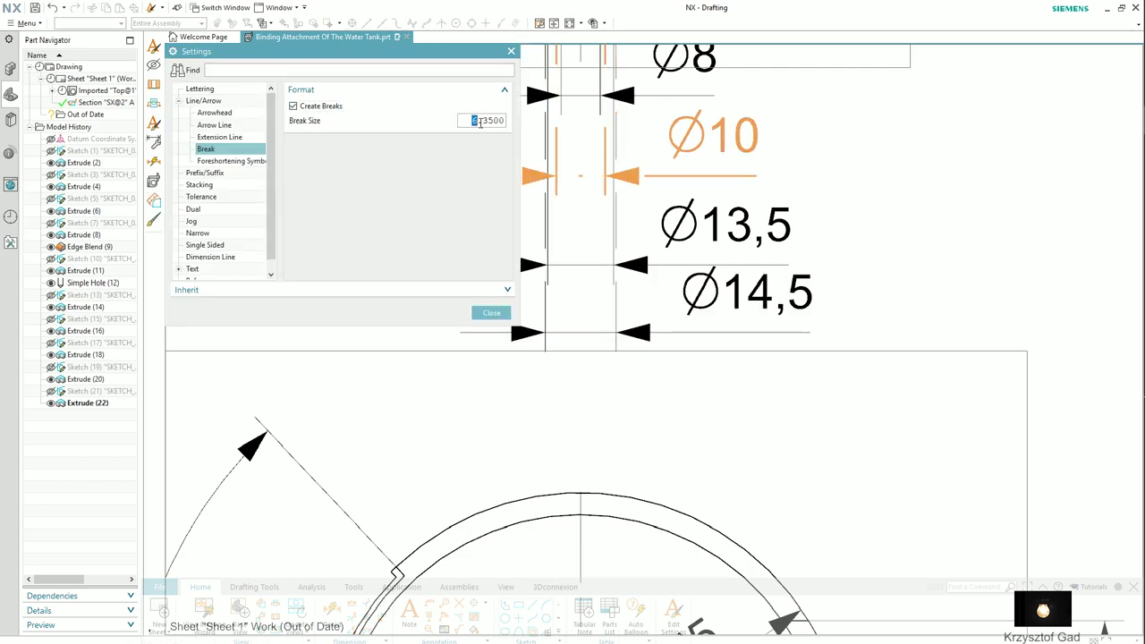
{"action": "left_click", "coordinate": [492, 315]}
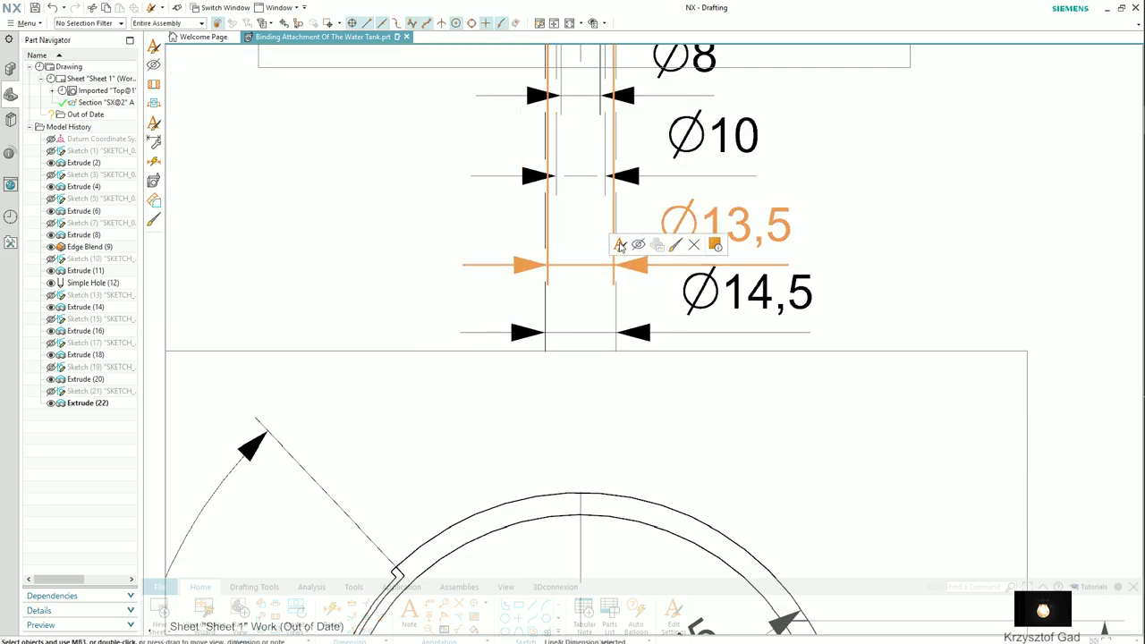
{"action": "left_click", "coordinate": [620, 245]}
{"action": "left_click", "coordinate": [330, 106]}
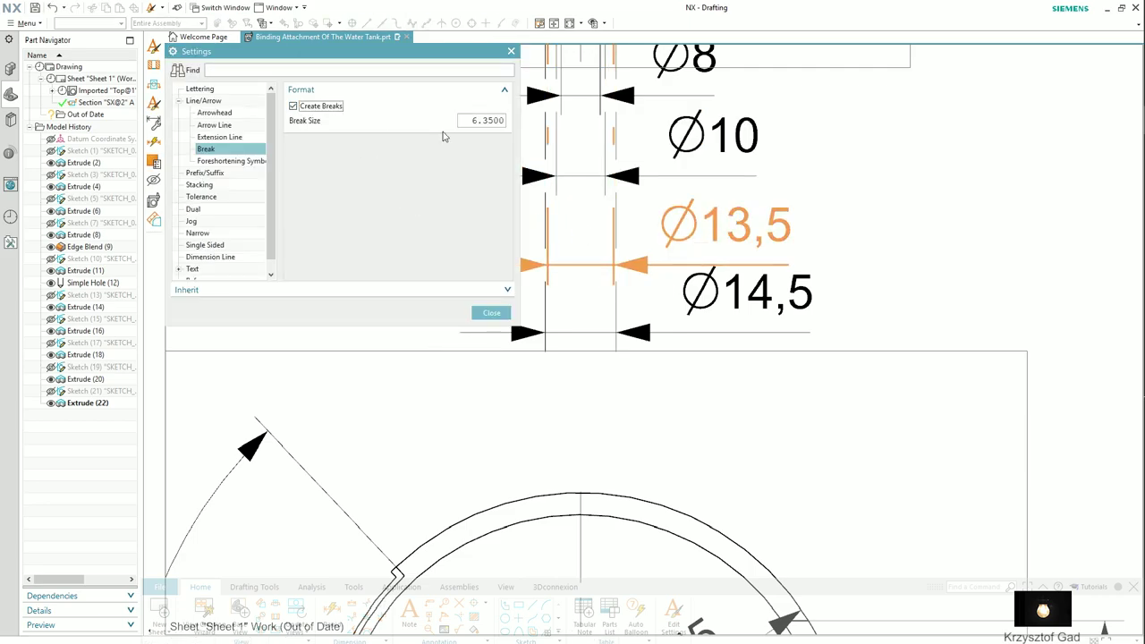
{"action": "left_click", "coordinate": [491, 312]}
Reposition the Ø8 and Ø13,5 dimension labels
{"action": "scroll", "coordinate": [488, 310], "scroll_direction": "down", "scroll_amount": 3}
{"action": "middle_click_drag", "start_coordinate": [488, 309], "coordinate": [579, 291], "text": "shift"}
{"action": "left_click_drag", "start_coordinate": [635, 301], "coordinate": [646, 294]}
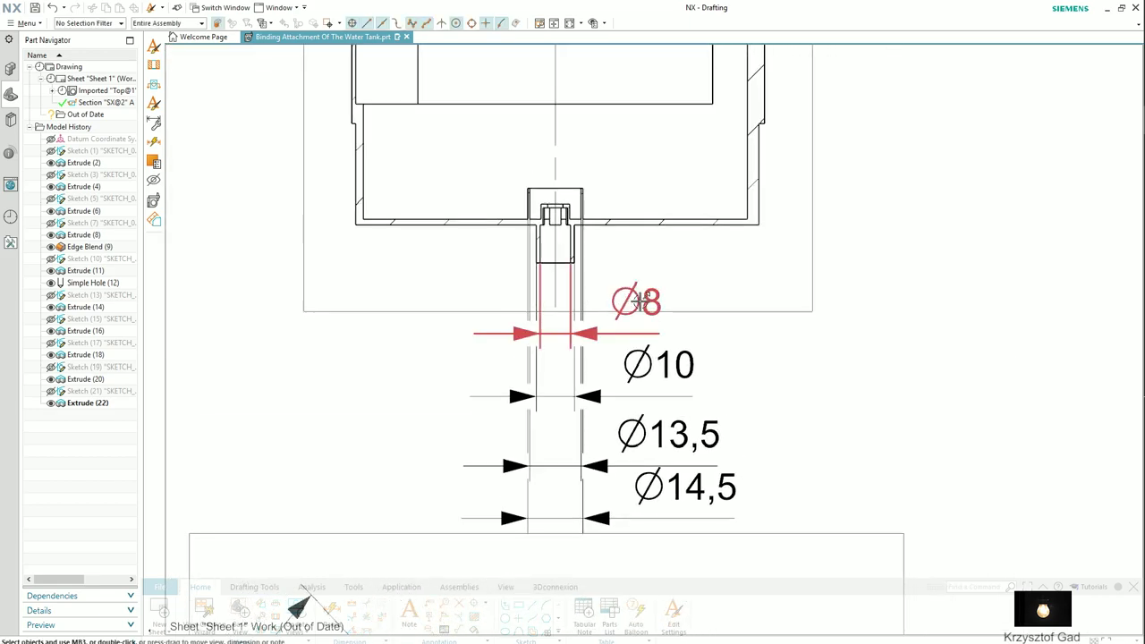
{"action": "left_click", "coordinate": [650, 295]}
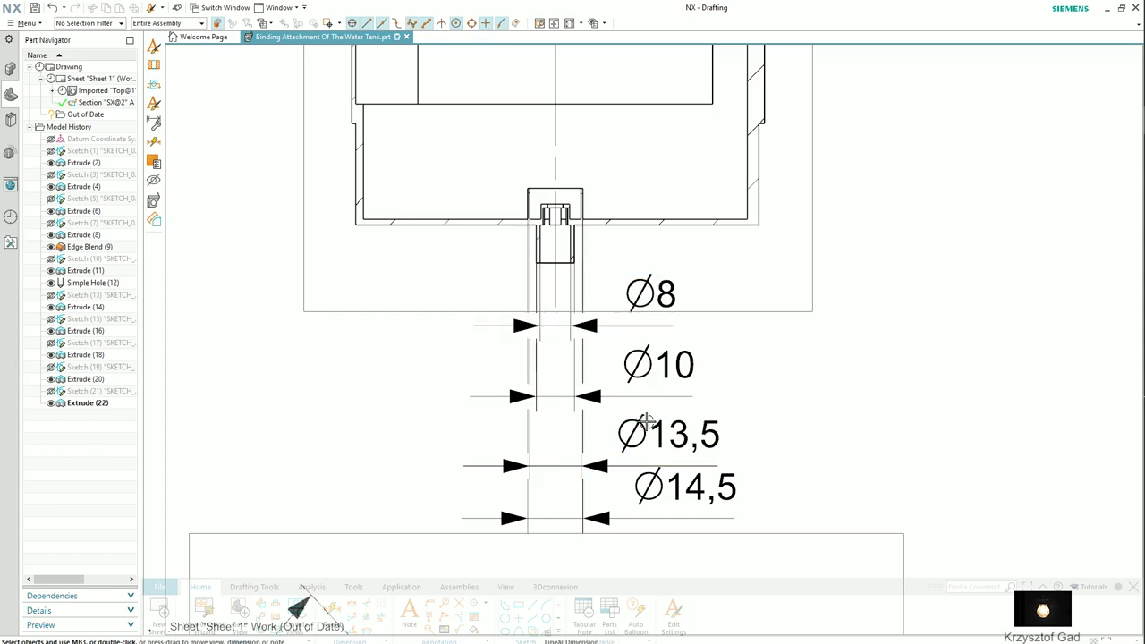
{"action": "left_click_drag", "start_coordinate": [668, 434], "coordinate": [681, 428]}
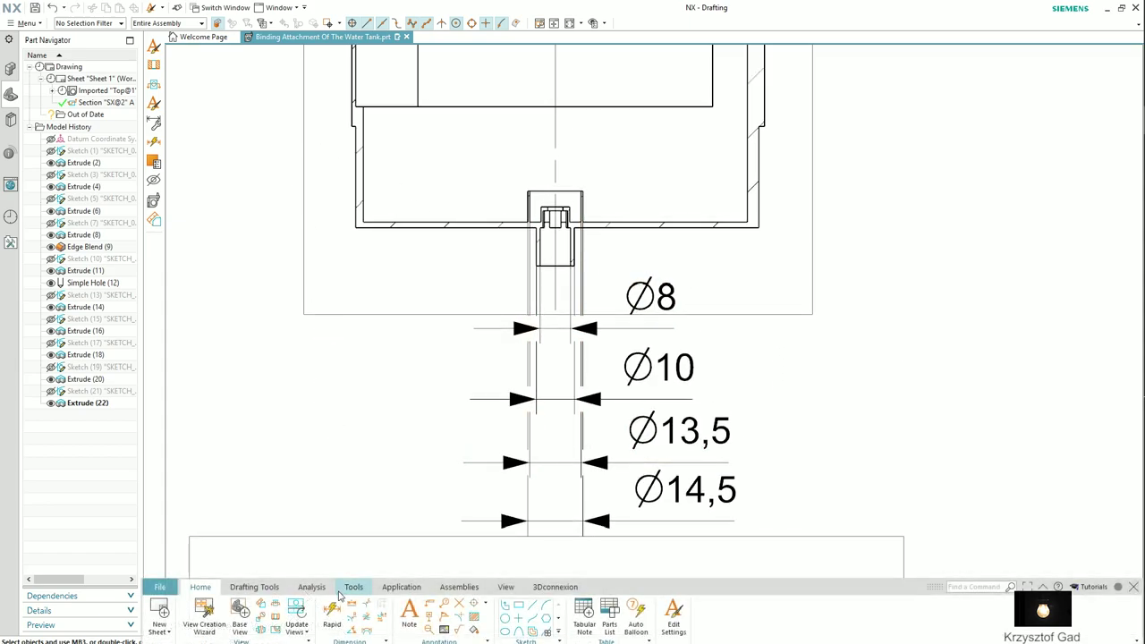
Switch Rapid Dimension to Vertical and place the 10 and 8 dimensions on section A-A
{"action": "left_click", "coordinate": [282, 224]}
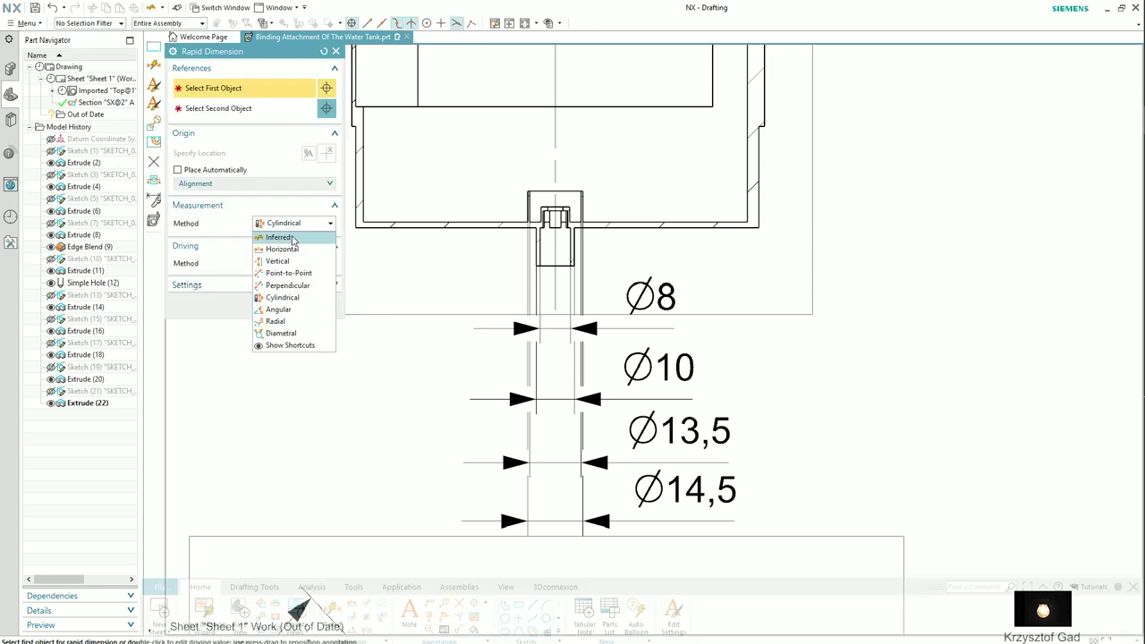
{"action": "left_click", "coordinate": [293, 261]}
{"action": "scroll", "coordinate": [554, 304], "scroll_direction": "down", "scroll_amount": 2}
{"action": "scroll", "coordinate": [590, 322], "scroll_direction": "down", "scroll_amount": 3}
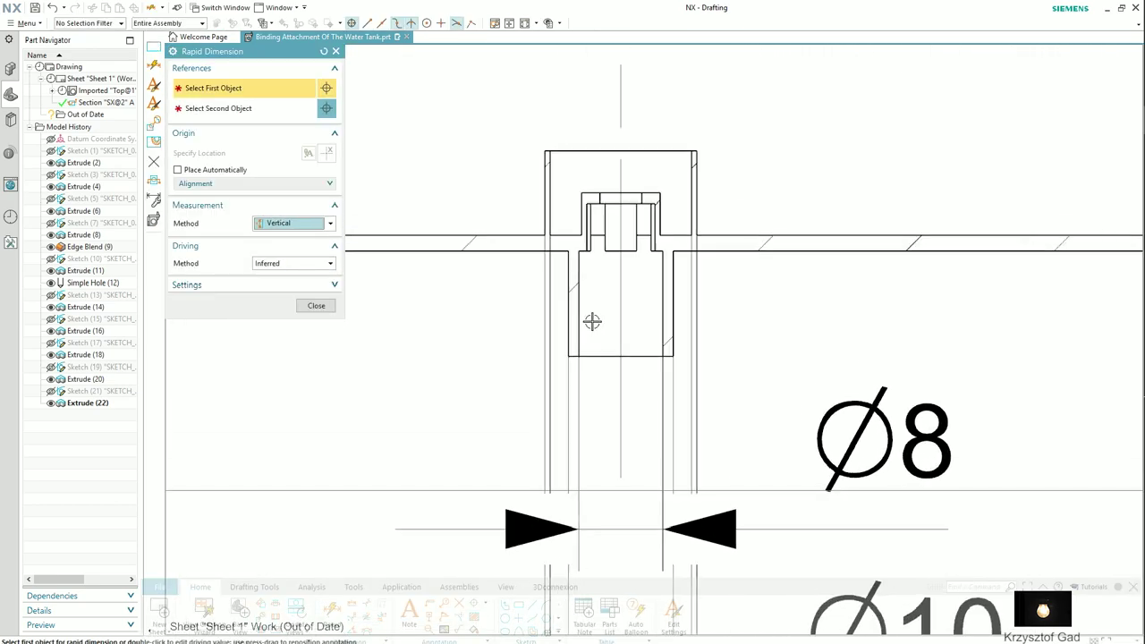
{"action": "left_click", "coordinate": [568, 349]}
{"action": "left_click", "coordinate": [569, 251]}
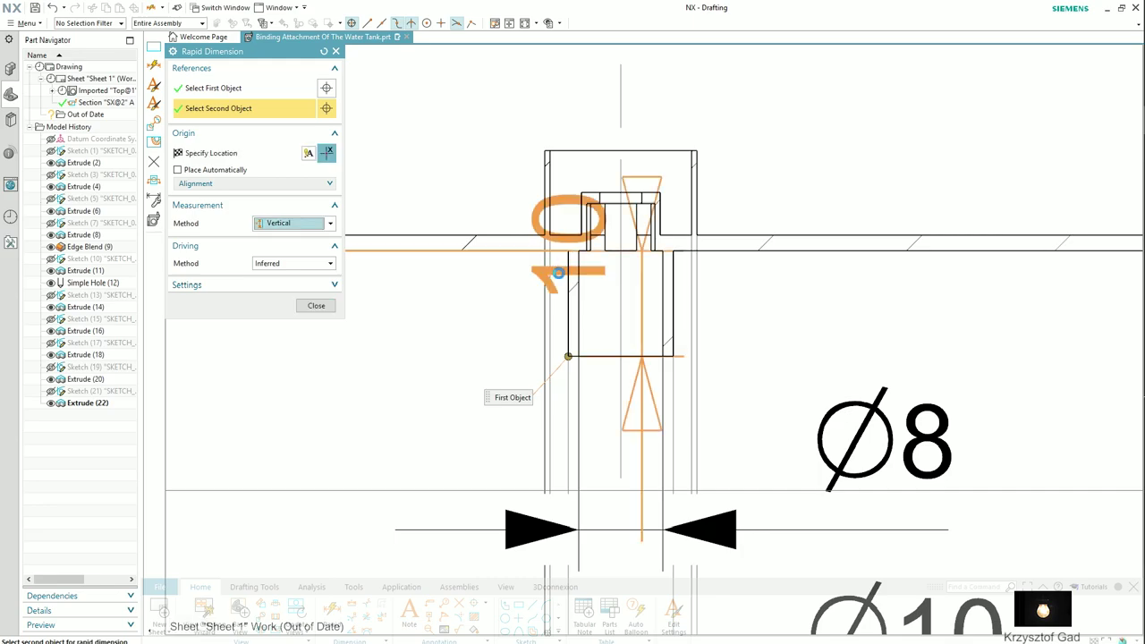
{"action": "scroll", "coordinate": [572, 321], "scroll_direction": "up", "scroll_amount": 3}
{"action": "scroll", "coordinate": [483, 357], "scroll_direction": "up", "scroll_amount": 1}
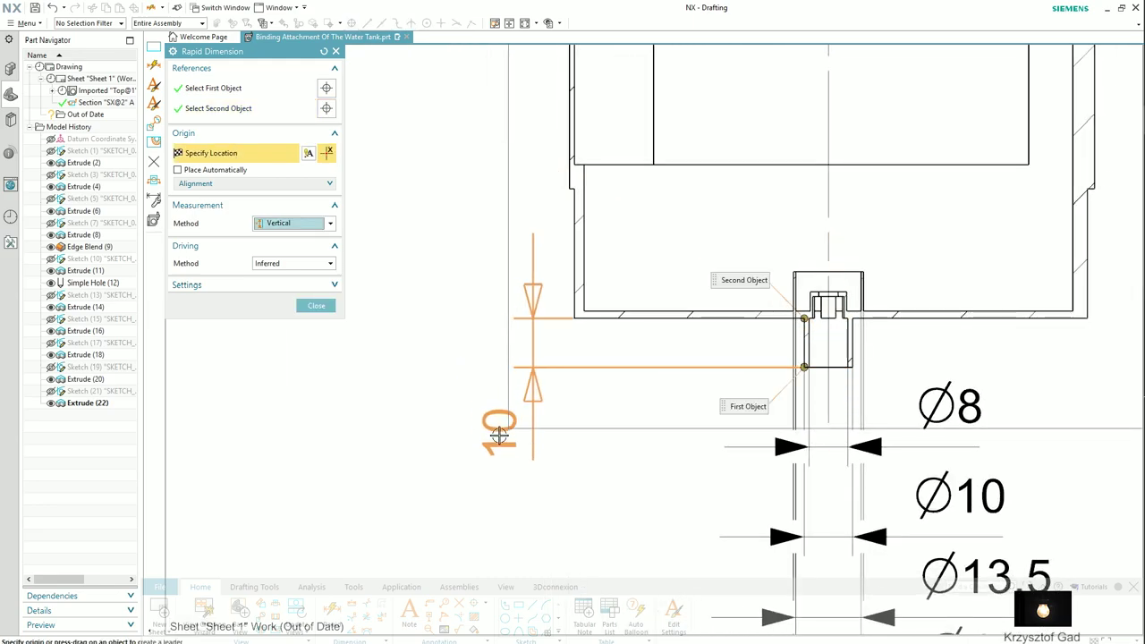
{"action": "left_click", "coordinate": [505, 433]}
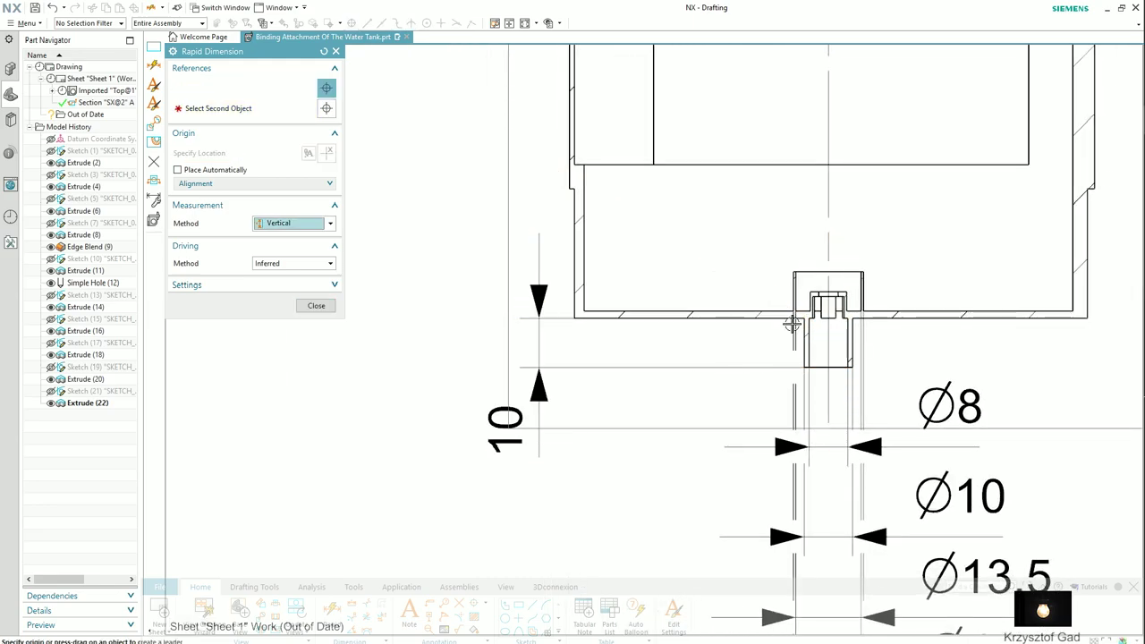
{"action": "scroll", "coordinate": [787, 324], "scroll_direction": "down", "scroll_amount": 2}
{"action": "scroll", "coordinate": [650, 315], "scroll_direction": "down", "scroll_amount": 2}
{"action": "left_click", "coordinate": [634, 316]}
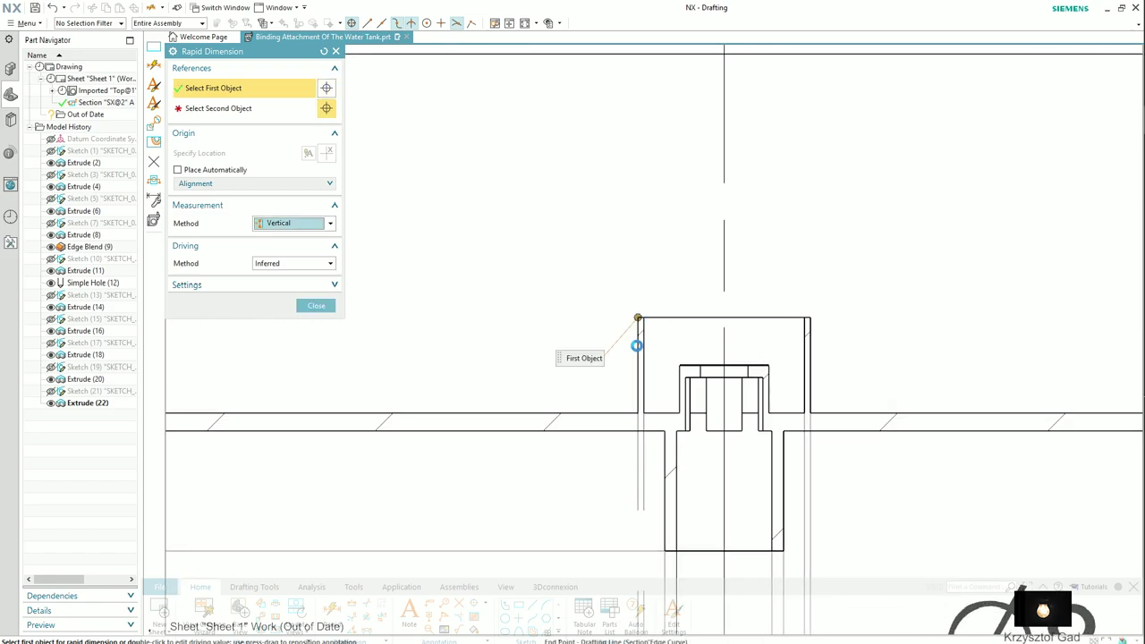
{"action": "left_click", "coordinate": [636, 413]}
{"action": "scroll", "coordinate": [552, 322], "scroll_direction": "up", "scroll_amount": 2}
{"action": "scroll", "coordinate": [519, 254], "scroll_direction": "up", "scroll_amount": 1}
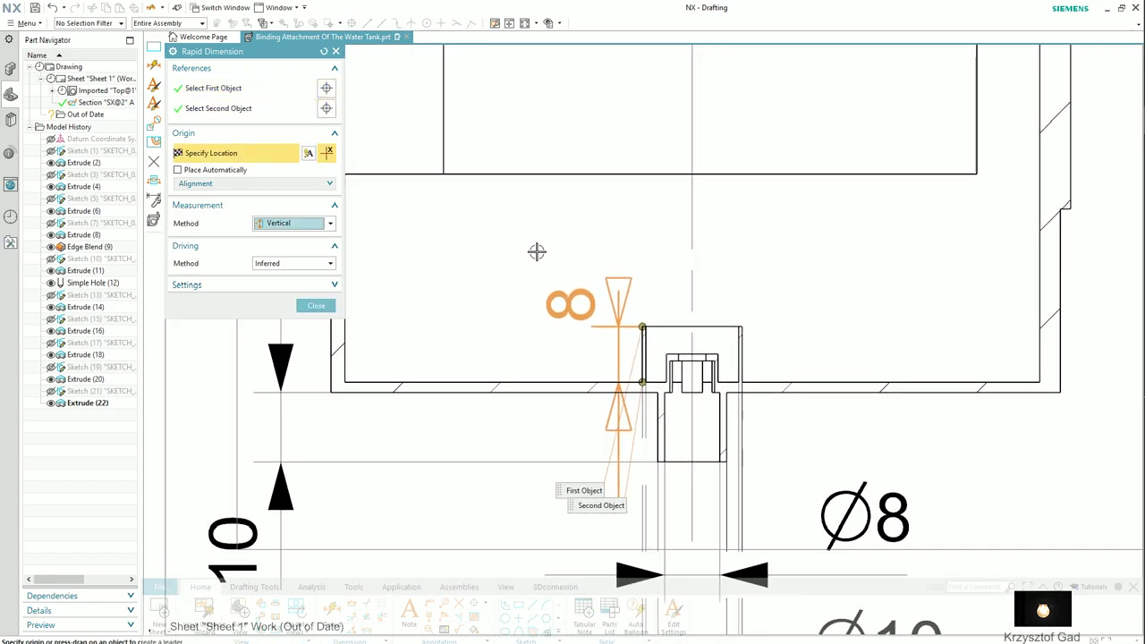
{"action": "left_click", "coordinate": [544, 228]}
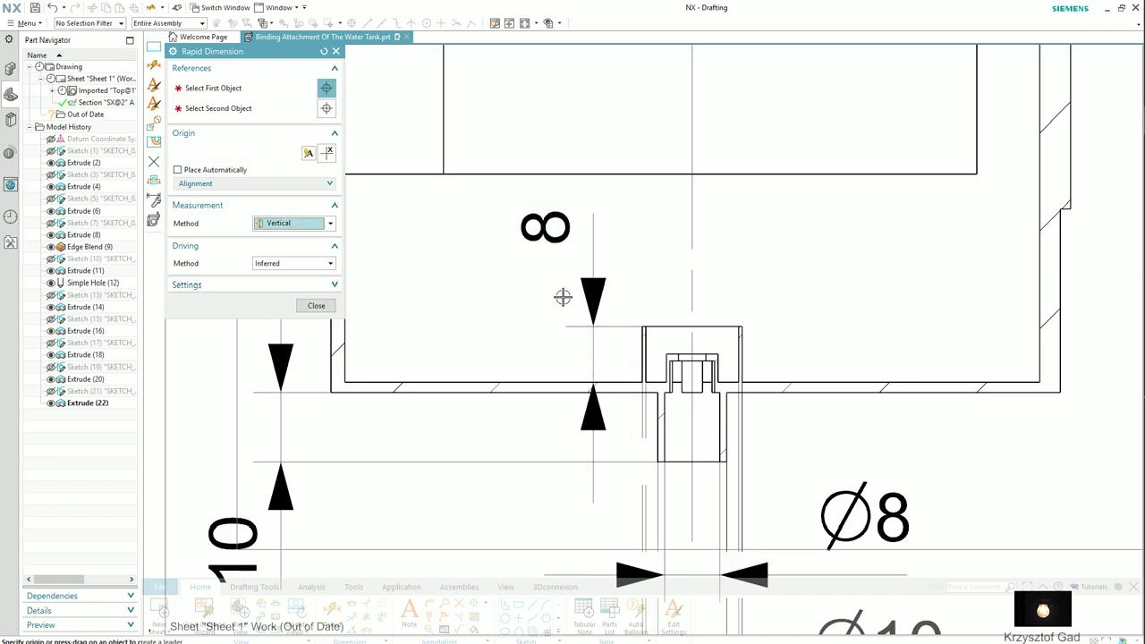
Add the 103 overall height dimension and a vertical 10 dimension beside it
{"action": "scroll", "coordinate": [562, 296], "scroll_direction": "up", "scroll_amount": 1}
{"action": "scroll", "coordinate": [531, 312], "scroll_direction": "up", "scroll_amount": 1}
{"action": "scroll", "coordinate": [345, 313], "scroll_direction": "up", "scroll_amount": 1}
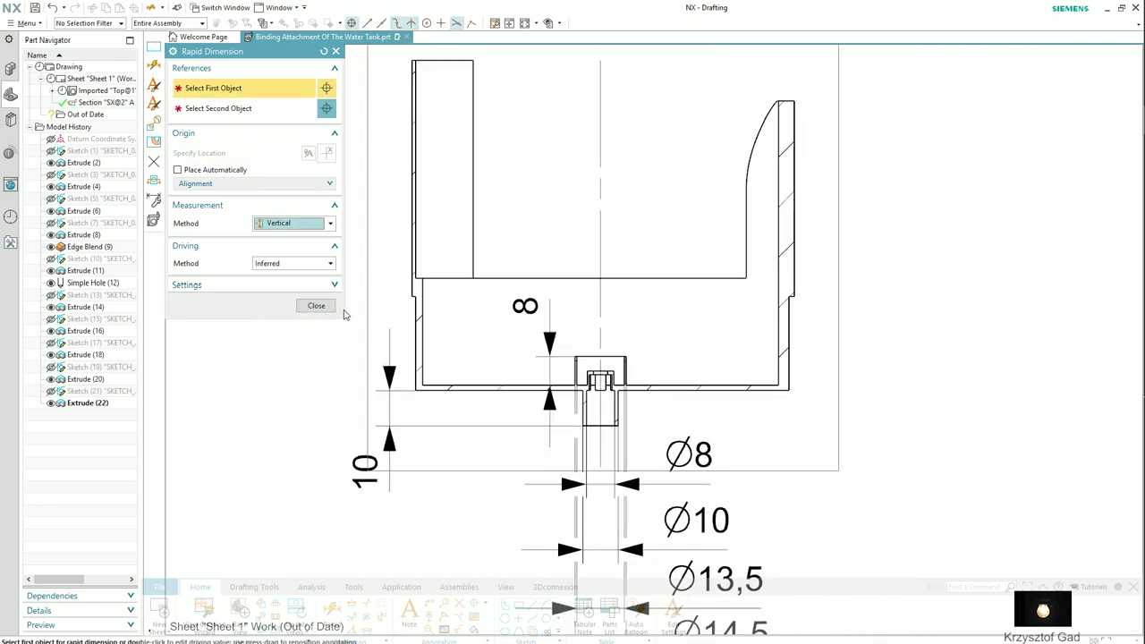
{"action": "scroll", "coordinate": [450, 403], "scroll_direction": "up", "scroll_amount": 1}
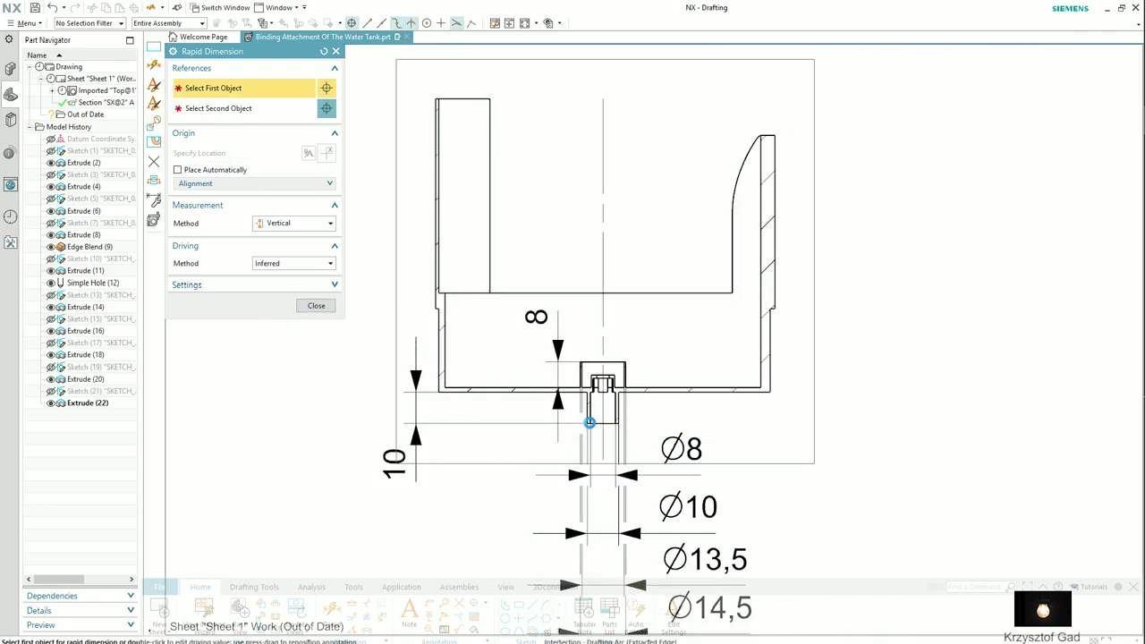
{"action": "left_click", "coordinate": [591, 422]}
{"action": "left_click", "coordinate": [439, 100]}
{"action": "scroll", "coordinate": [450, 192], "scroll_direction": "up", "scroll_amount": 1}
{"action": "scroll", "coordinate": [450, 268], "scroll_direction": "up", "scroll_amount": 1}
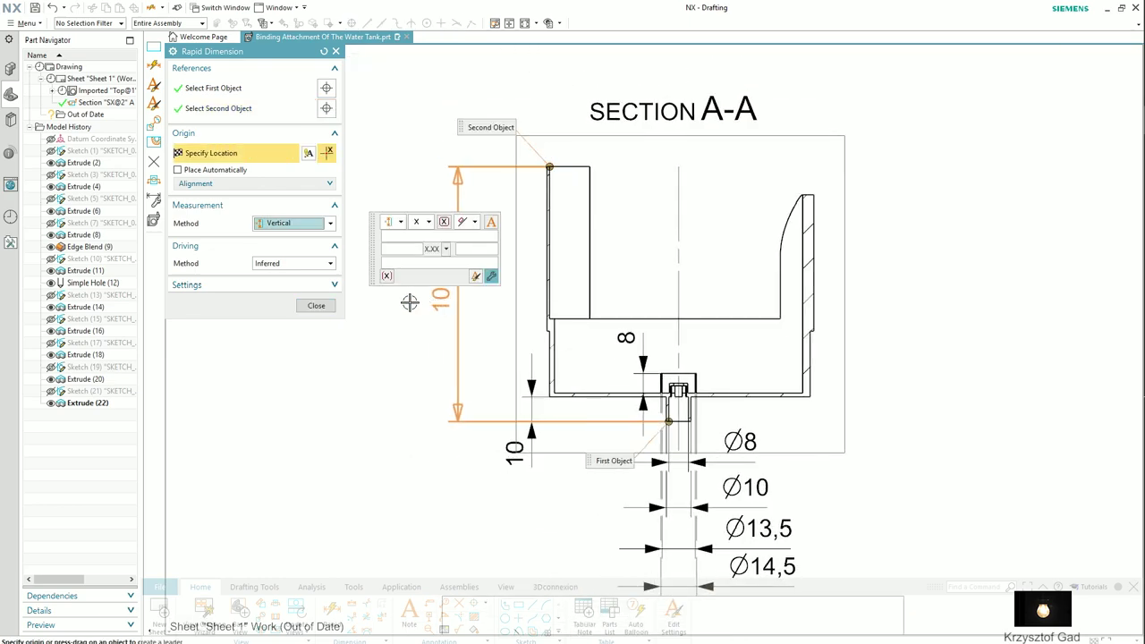
{"action": "scroll", "coordinate": [500, 337], "scroll_direction": "up", "scroll_amount": 2}
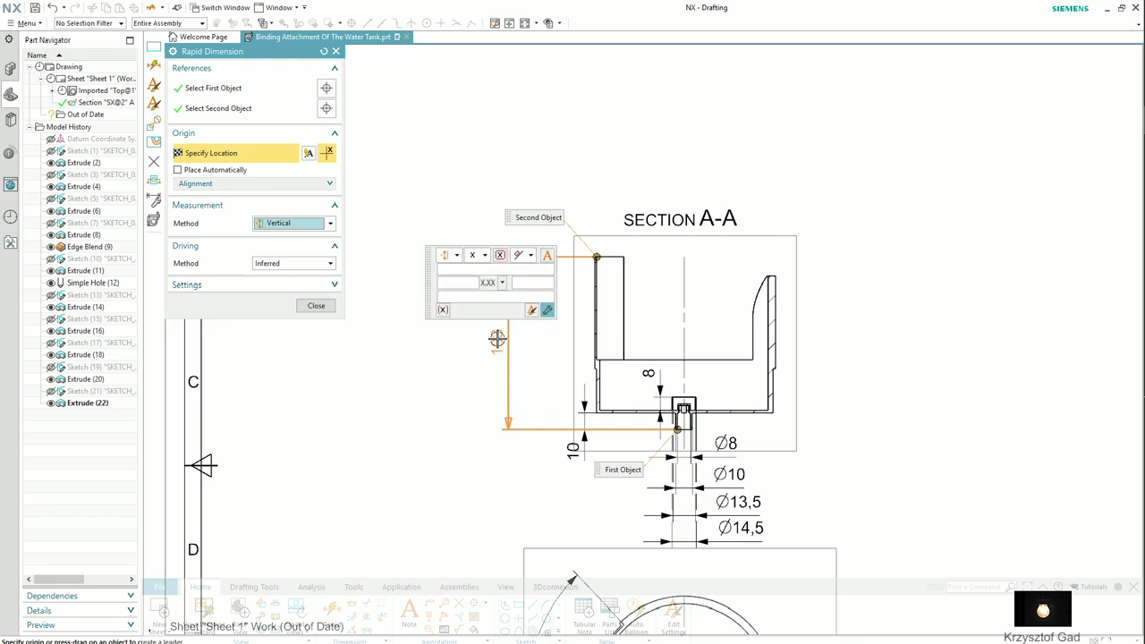
{"action": "left_click", "coordinate": [496, 338]}
{"action": "scroll", "coordinate": [605, 398], "scroll_direction": "down", "scroll_amount": 1}
{"action": "scroll", "coordinate": [605, 398], "scroll_direction": "down", "scroll_amount": 2}
{"action": "scroll", "coordinate": [604, 398], "scroll_direction": "up", "scroll_amount": 2}
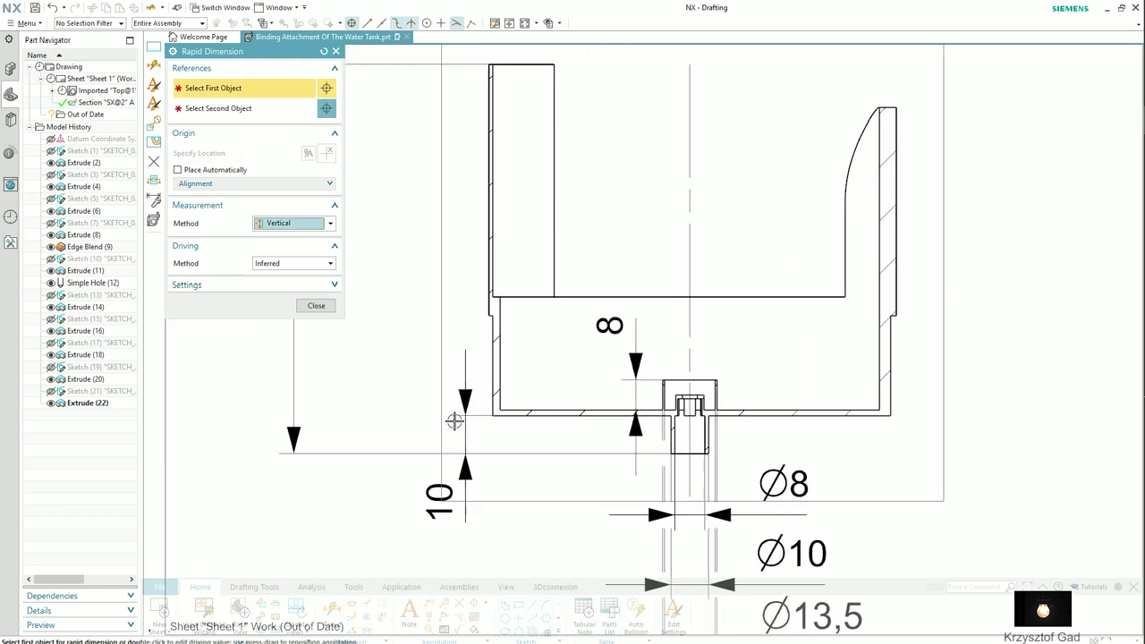
{"action": "scroll", "coordinate": [471, 483], "scroll_direction": "up", "scroll_amount": 2}
{"action": "key", "text": "Escape"}
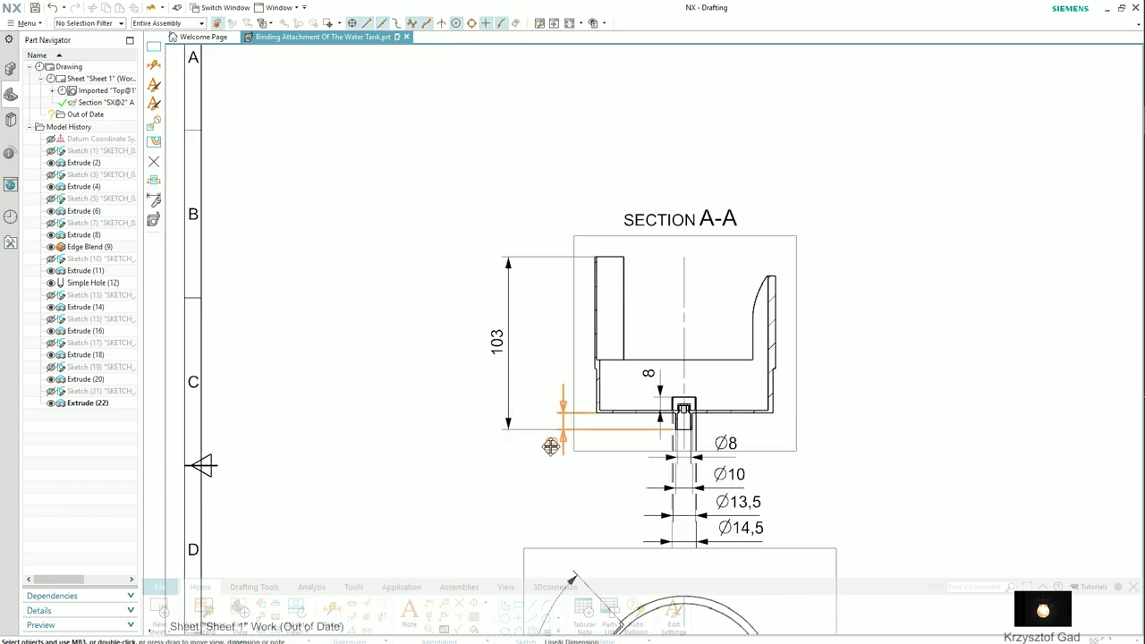
{"action": "left_click", "coordinate": [522, 445]}
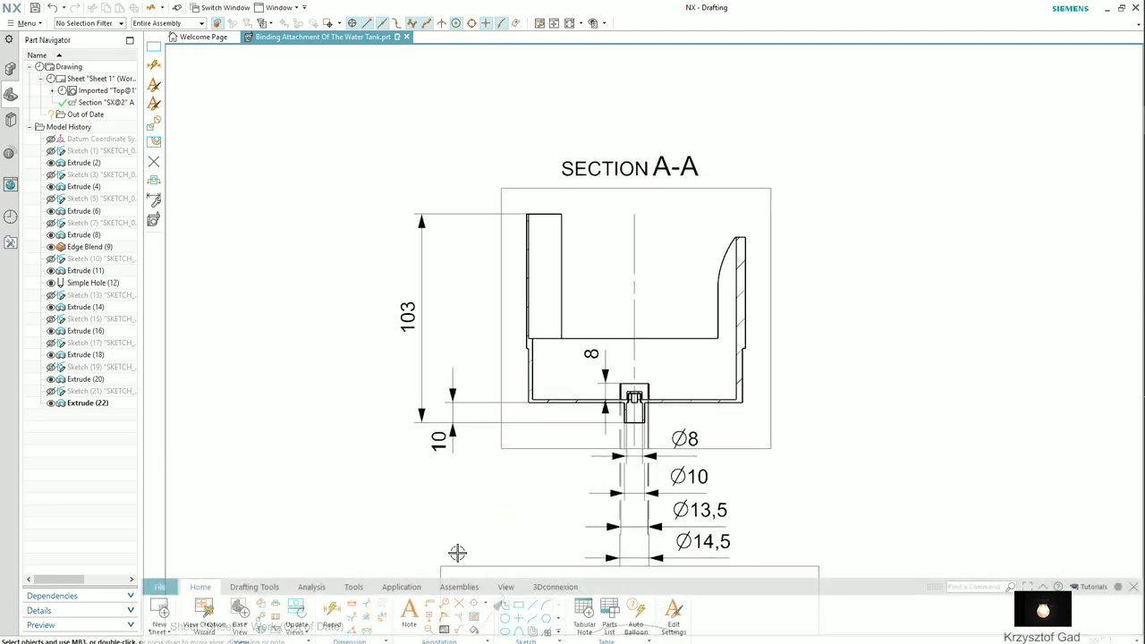
{"action": "scroll", "coordinate": [457, 546], "scroll_direction": "down", "scroll_amount": 2}
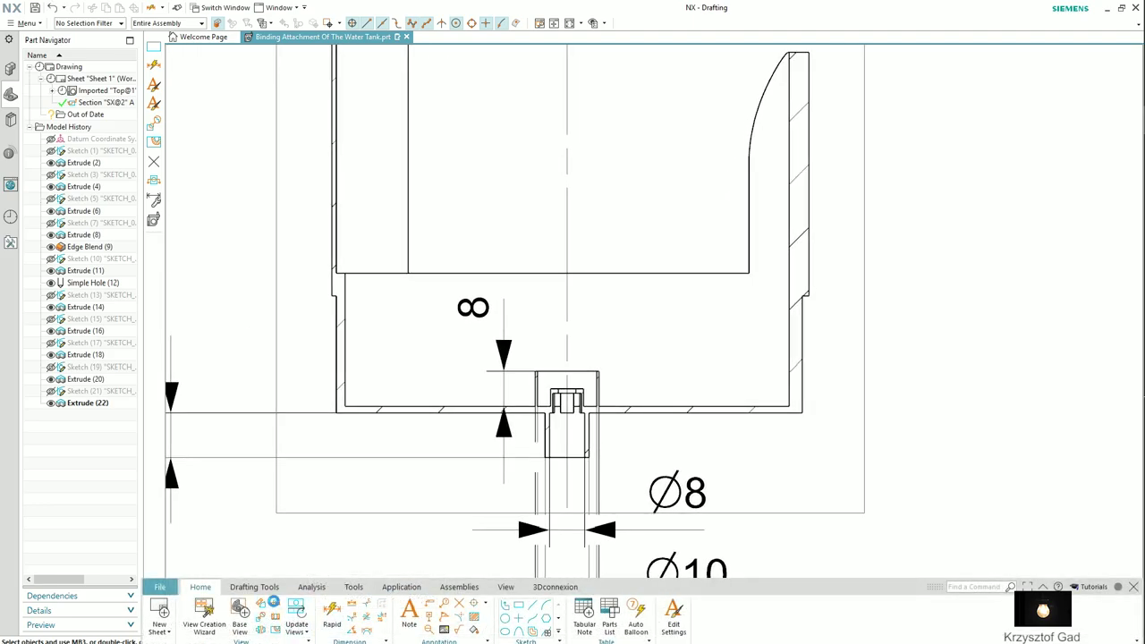
{"action": "left_click", "coordinate": [273, 601]}
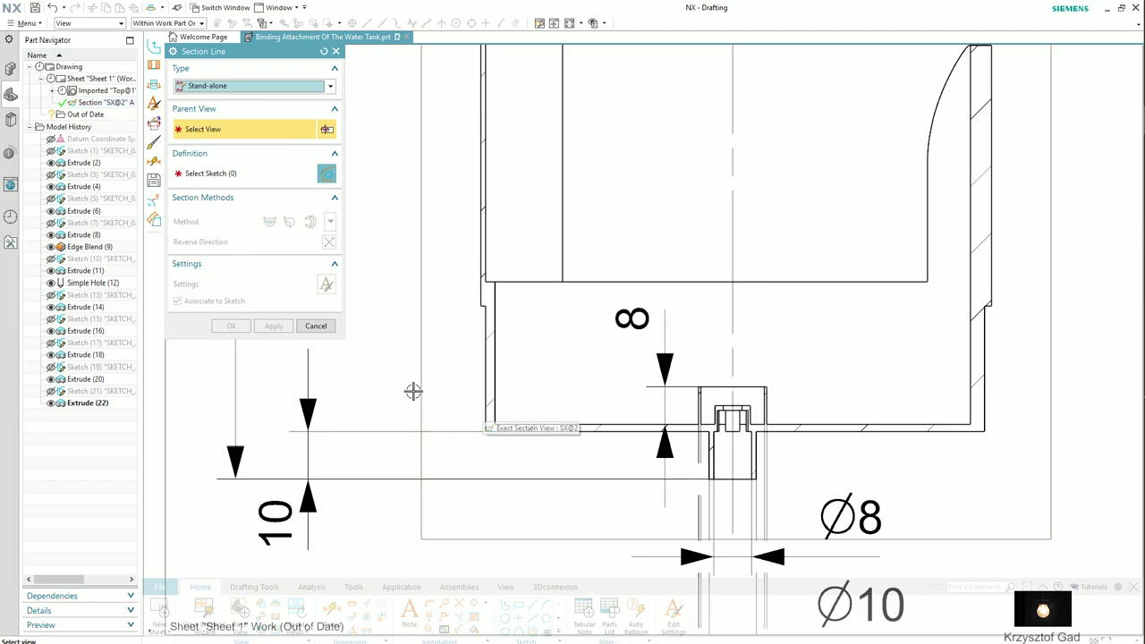
Sketch a horizontal section line across Section A-A
{"action": "scroll", "coordinate": [412, 390], "scroll_direction": "up", "scroll_amount": 1}
{"action": "key", "text": "Escape"}
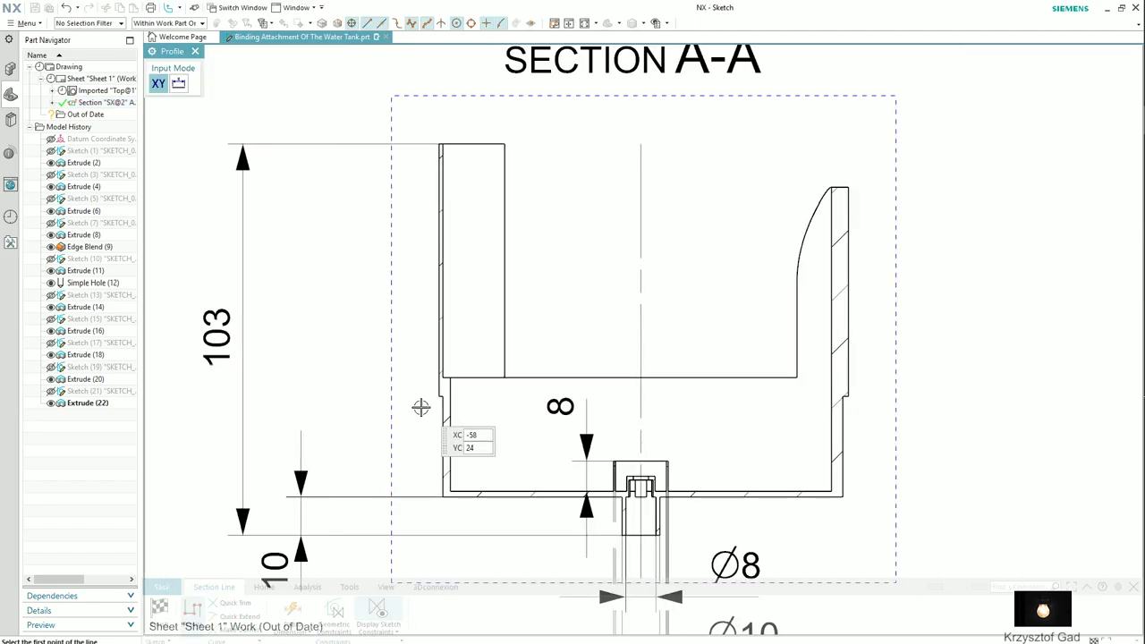
{"action": "scroll", "coordinate": [383, 427], "scroll_direction": "down", "scroll_amount": 1}
{"action": "scroll", "coordinate": [299, 382], "scroll_direction": "down", "scroll_amount": 1}
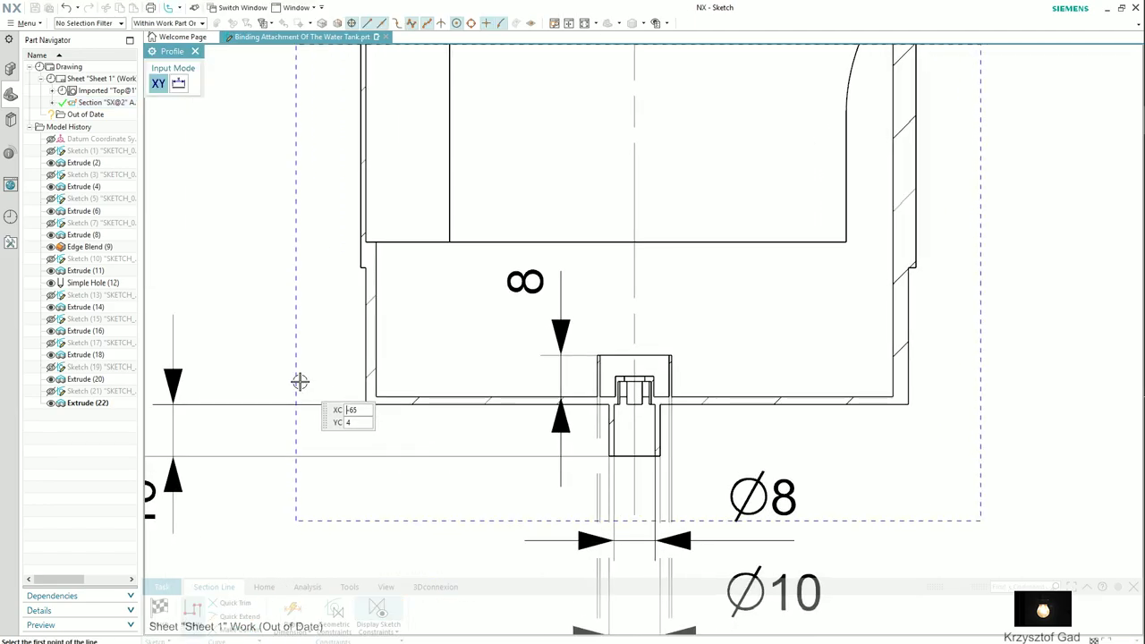
{"action": "left_click", "coordinate": [222, 362]}
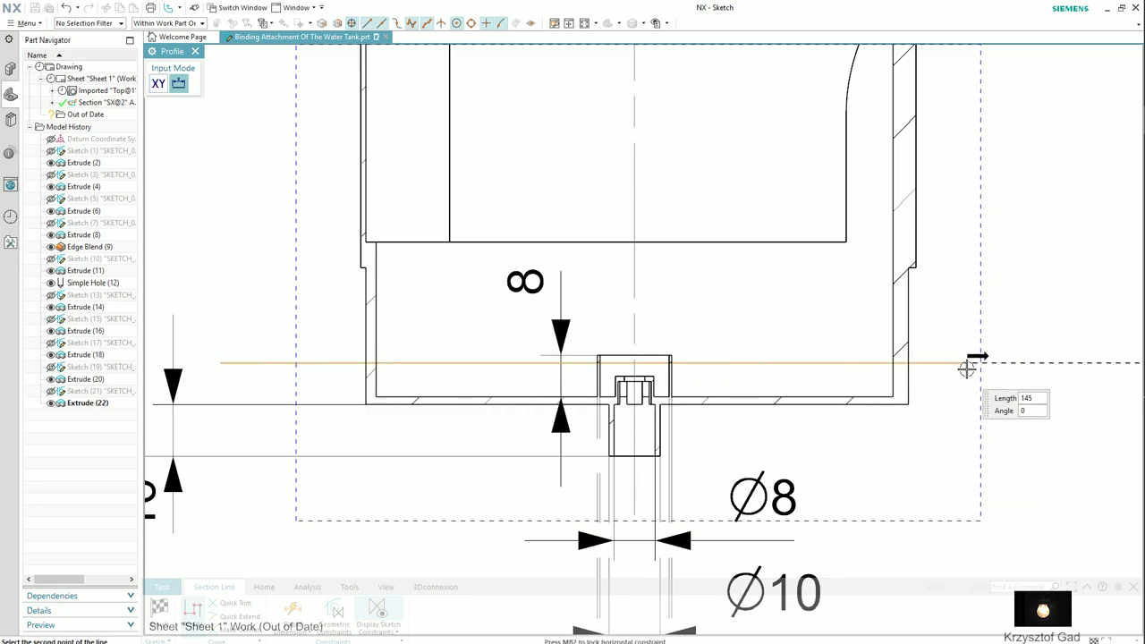
{"action": "left_click", "coordinate": [1049, 362]}
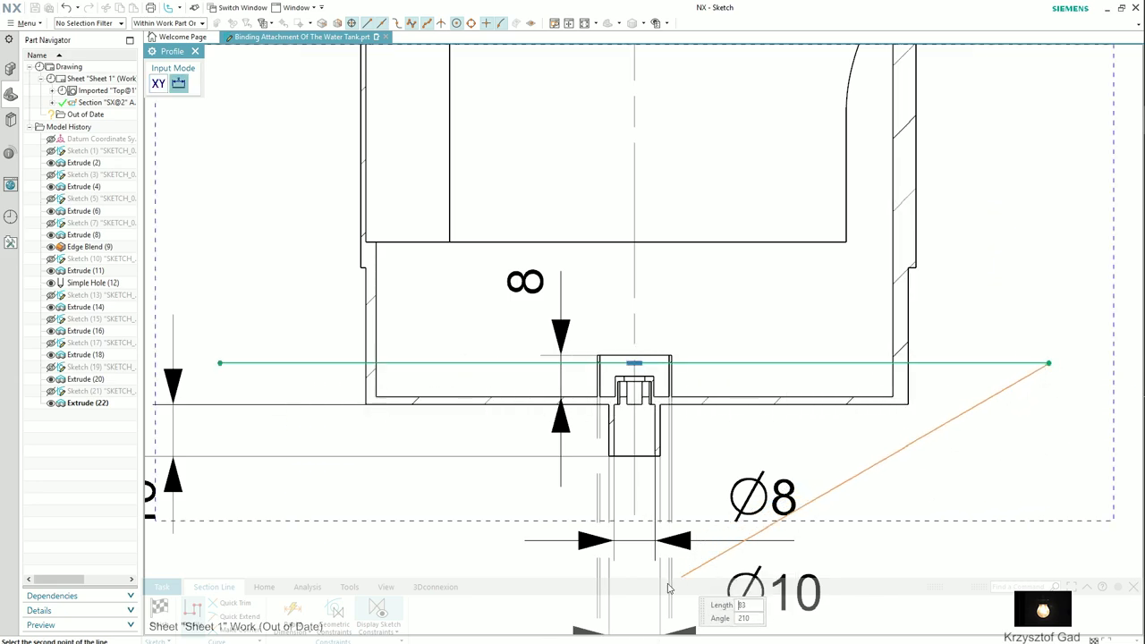
{"action": "key", "text": "Escape"}
Dimension the section line's height, shift it lower, and extend both ends beyond the view
{"action": "key", "text": "d"}
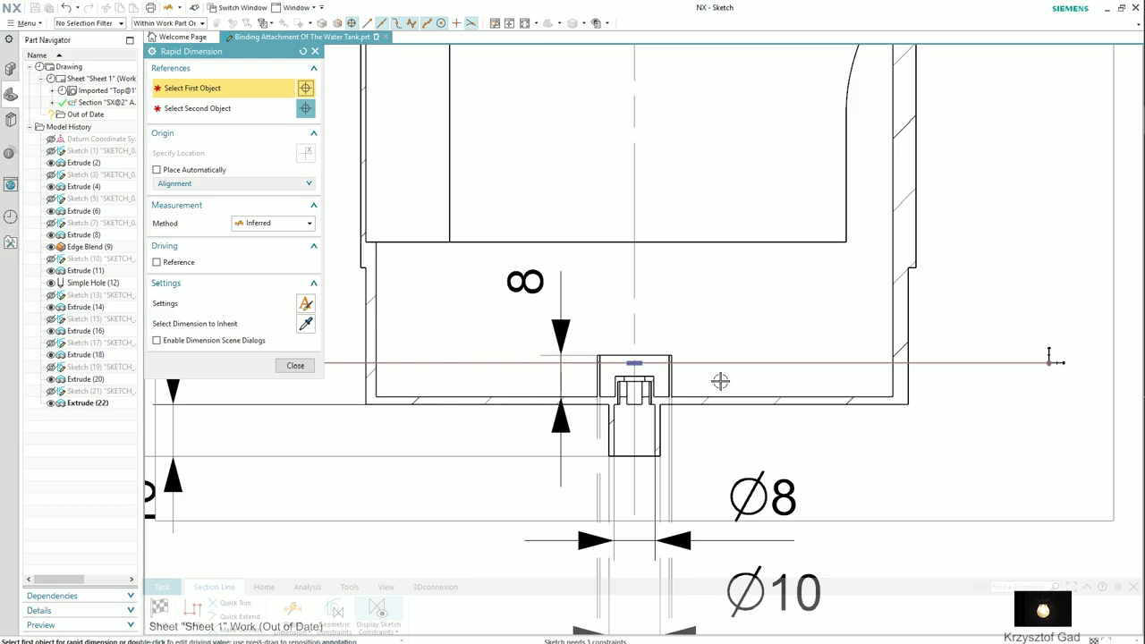
{"action": "left_click", "coordinate": [841, 363]}
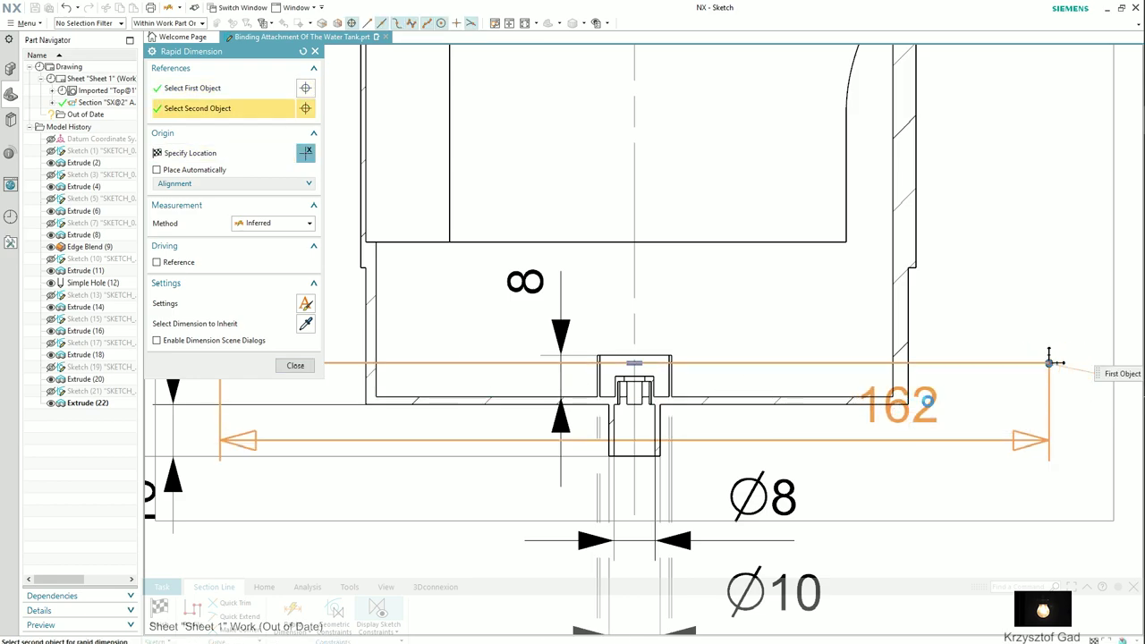
{"action": "left_click", "coordinate": [1048, 363]}
{"action": "left_click", "coordinate": [1049, 362]}
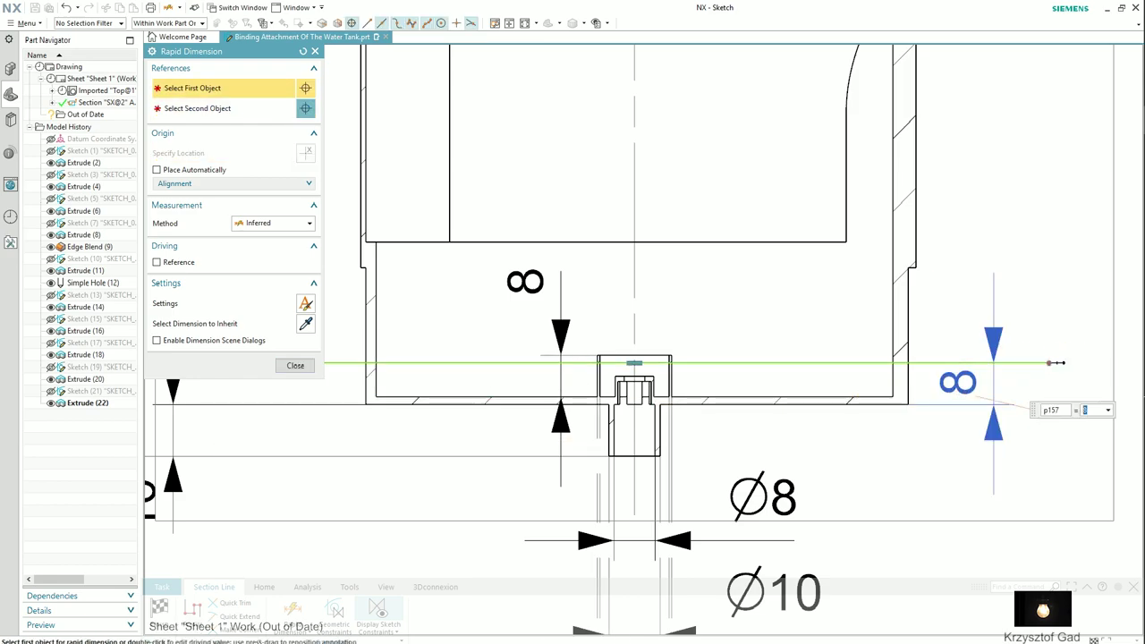
{"action": "left_click_drag", "start_coordinate": [956, 384], "coordinate": [957, 394]}
{"action": "type", "text": "3"}
{"action": "left_click", "coordinate": [295, 367]}
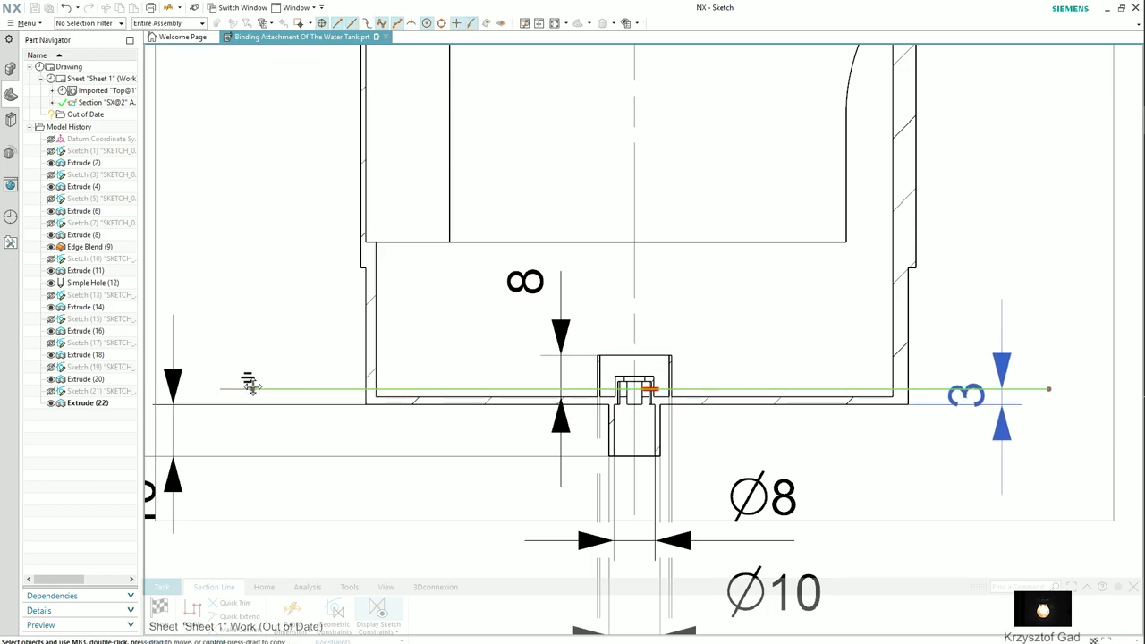
{"action": "left_click_drag", "start_coordinate": [250, 385], "coordinate": [285, 390]}
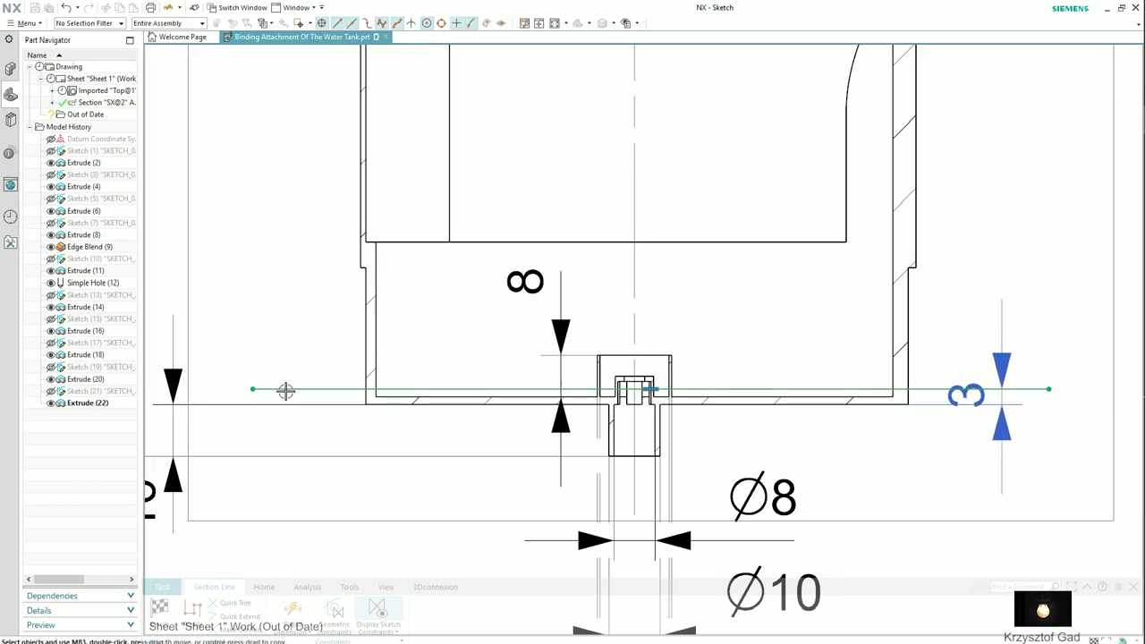
{"action": "left_click", "coordinate": [1040, 389]}
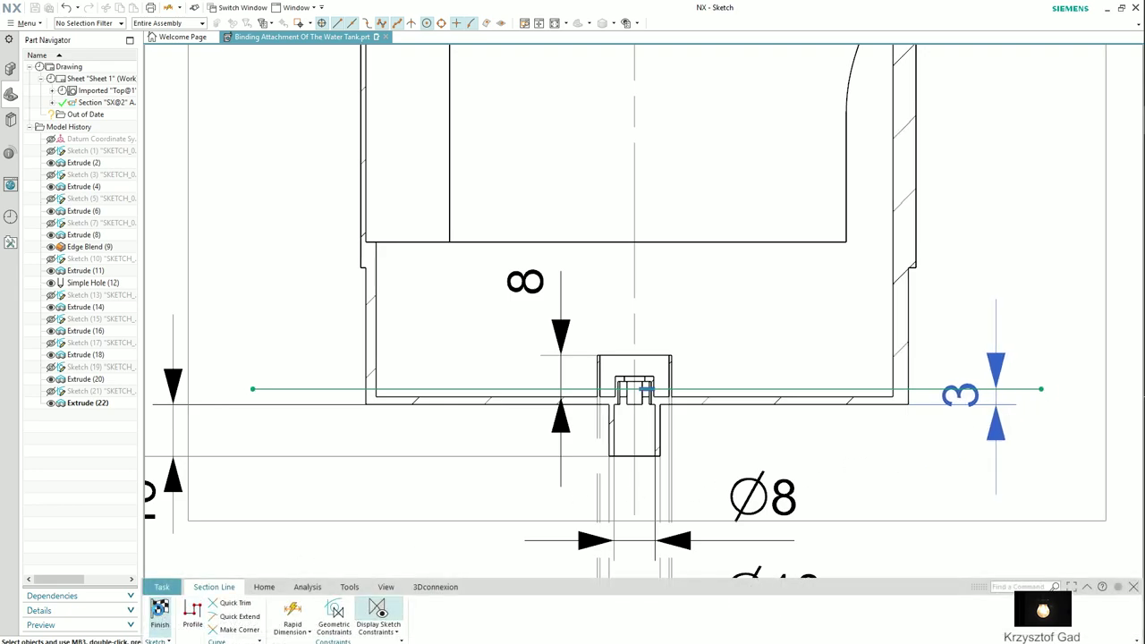
Finish the sketch and confirm the B-B section line
{"action": "left_click", "coordinate": [159, 612]}
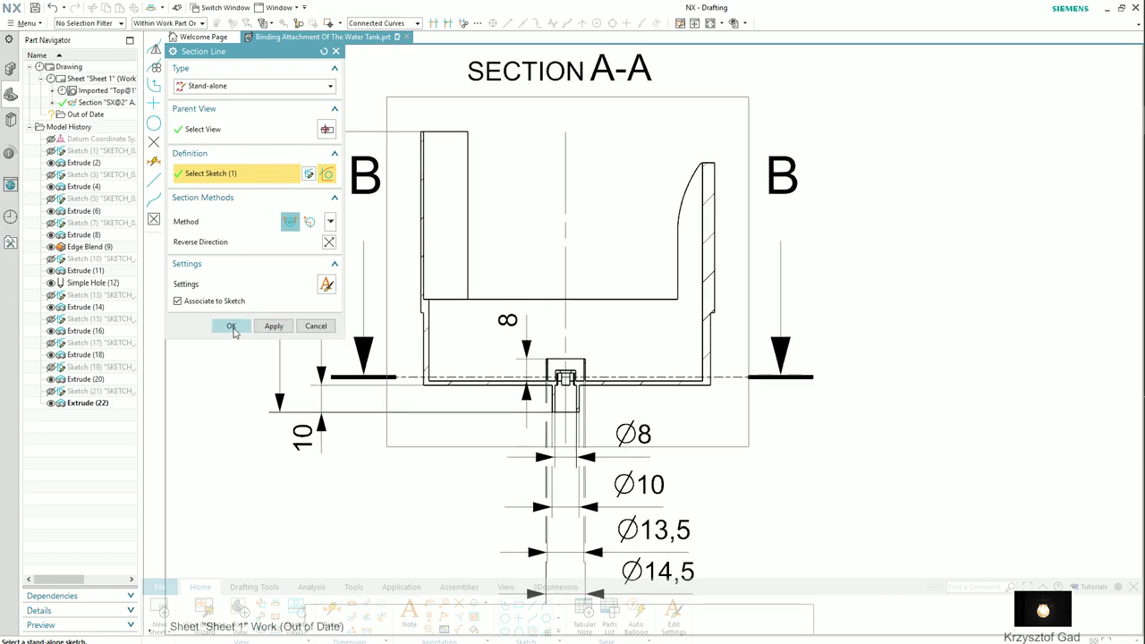
{"action": "left_click", "coordinate": [231, 327]}
{"action": "scroll", "coordinate": [370, 259], "scroll_direction": "up", "scroll_amount": 3}
{"action": "scroll", "coordinate": [265, 158], "scroll_direction": "down", "scroll_amount": 1}
{"action": "scroll", "coordinate": [304, 152], "scroll_direction": "down", "scroll_amount": 1}
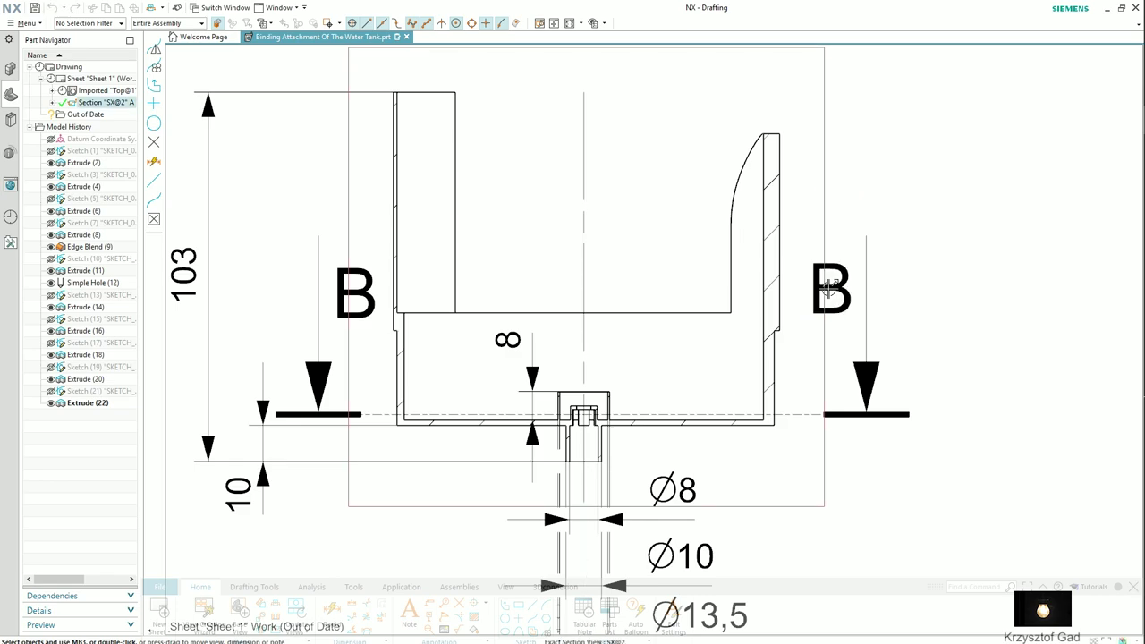
Place vertical 1,5 and 3 dimensions on the right of Section A-A
{"action": "left_click", "coordinate": [331, 616]}
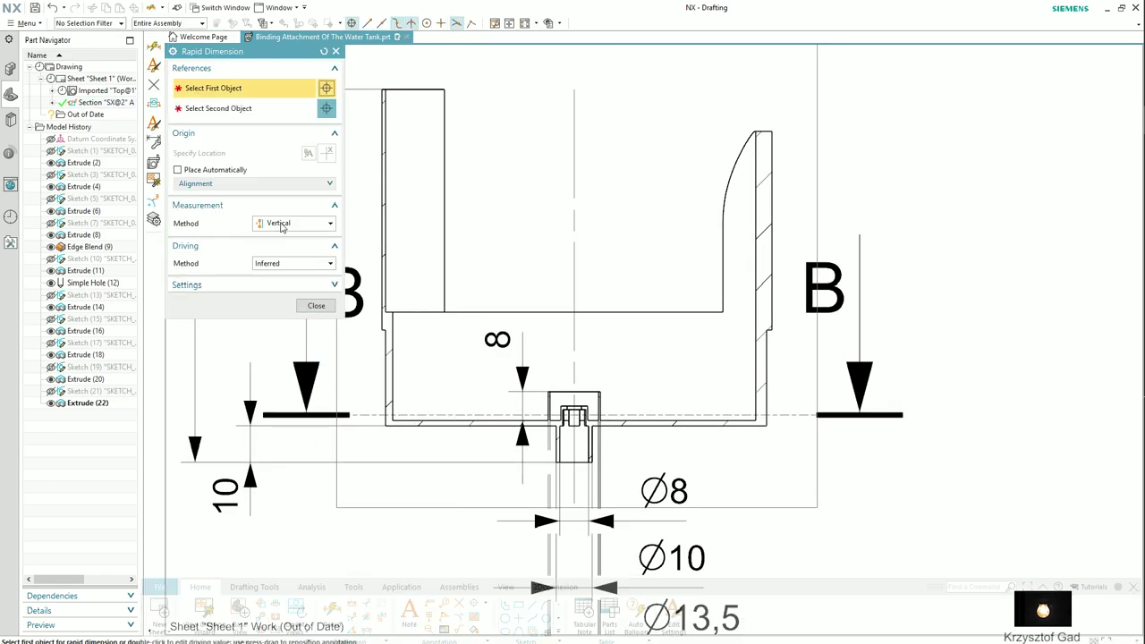
{"action": "scroll", "coordinate": [352, 253], "scroll_direction": "up", "scroll_amount": 1}
{"action": "scroll", "coordinate": [518, 332], "scroll_direction": "up", "scroll_amount": 2}
{"action": "scroll", "coordinate": [531, 423], "scroll_direction": "up", "scroll_amount": 2}
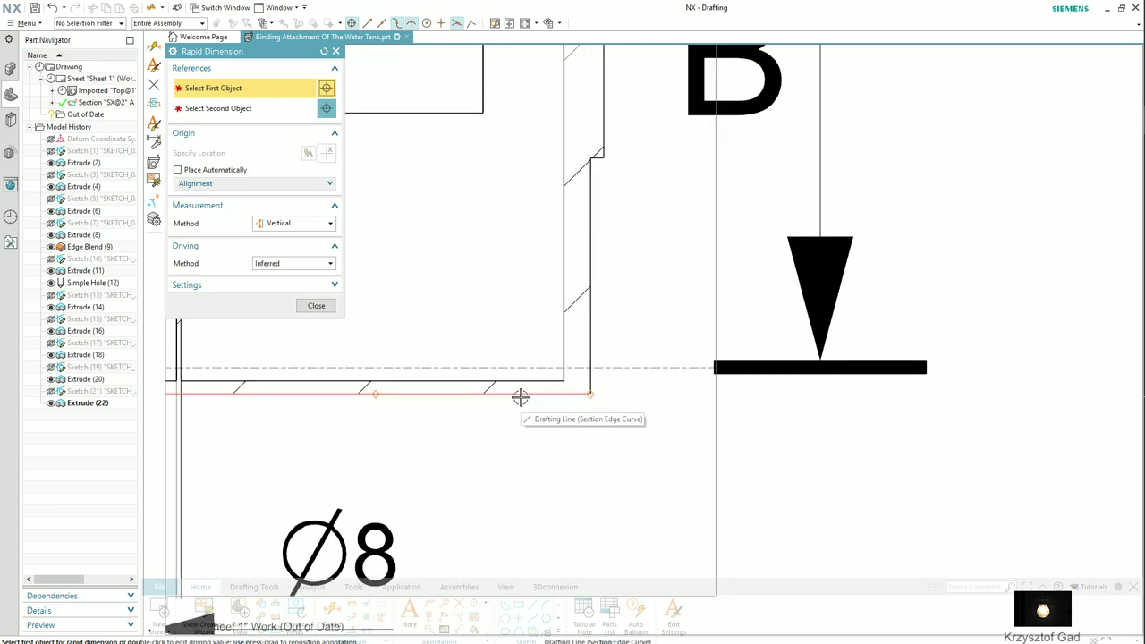
{"action": "left_click", "coordinate": [522, 394]}
{"action": "left_click", "coordinate": [531, 385]}
{"action": "scroll", "coordinate": [734, 426], "scroll_direction": "down", "scroll_amount": 1}
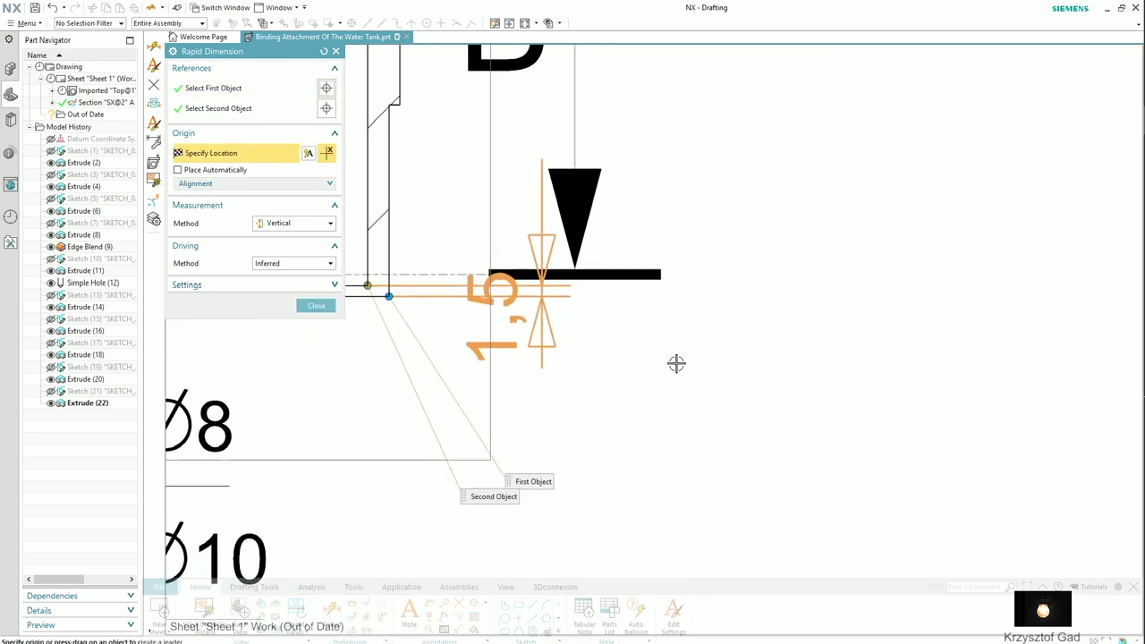
{"action": "left_click", "coordinate": [716, 444]}
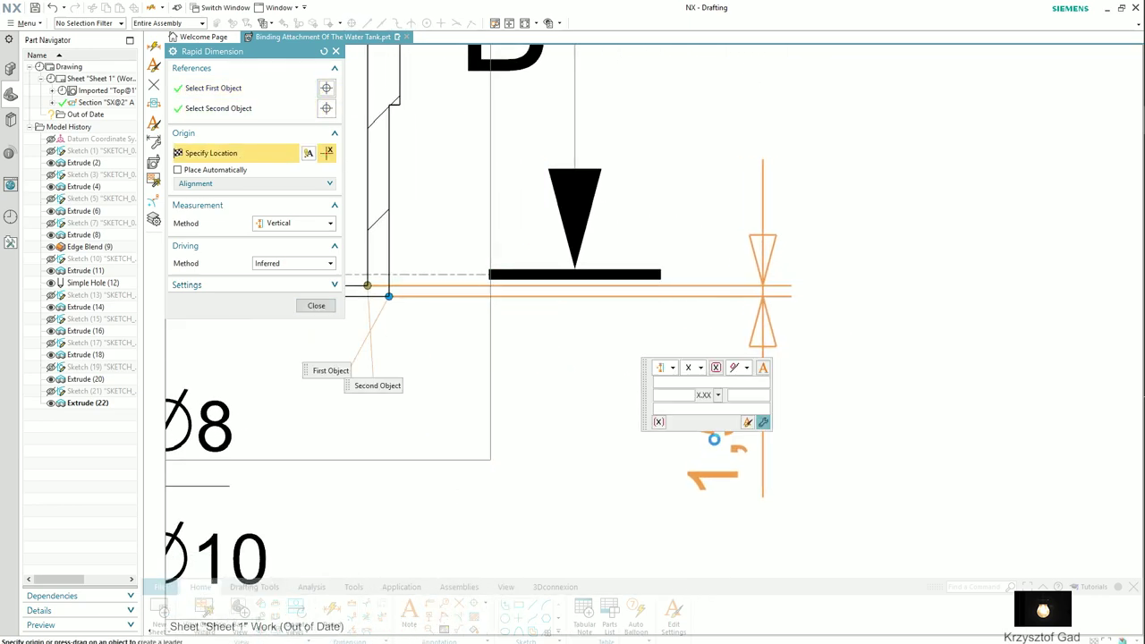
{"action": "left_click", "coordinate": [388, 296]}
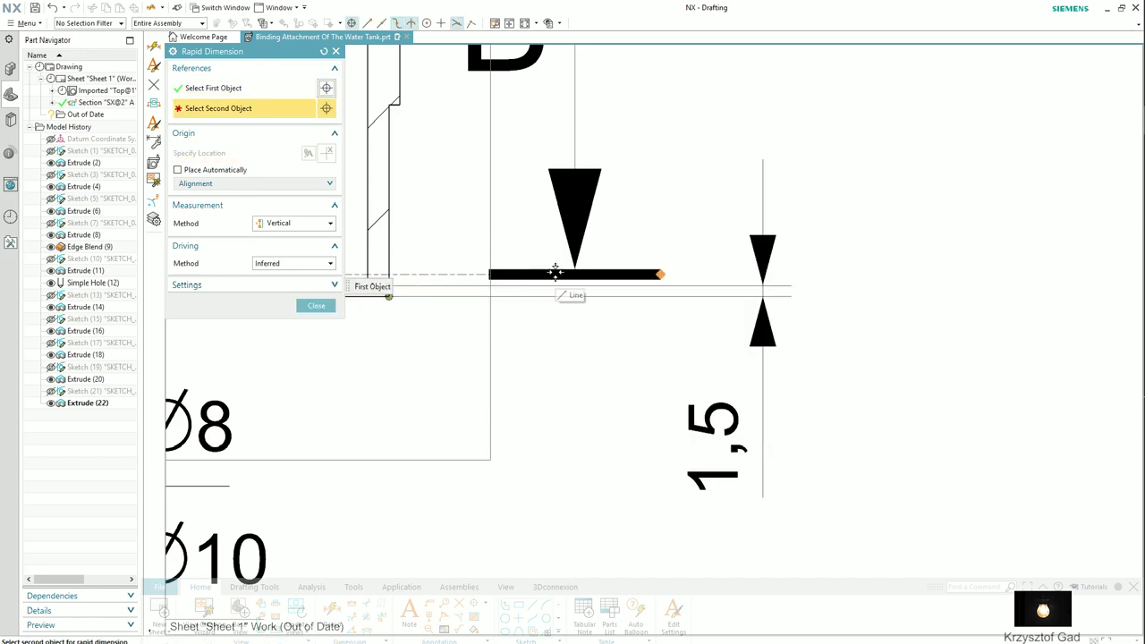
{"action": "left_click", "coordinate": [660, 274]}
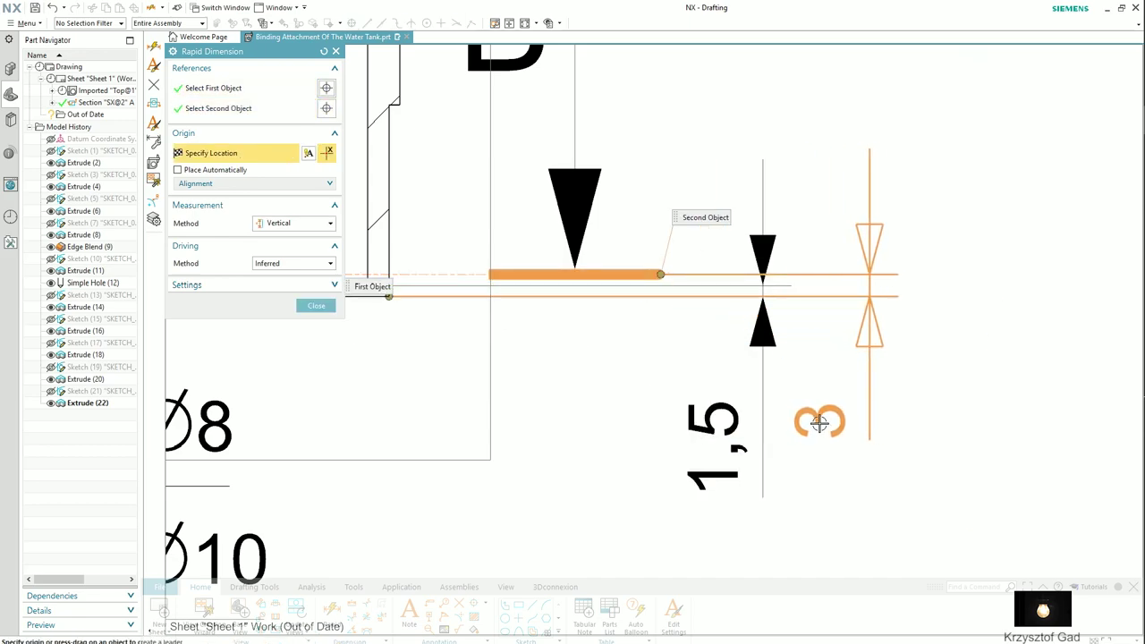
{"action": "left_click", "coordinate": [820, 421]}
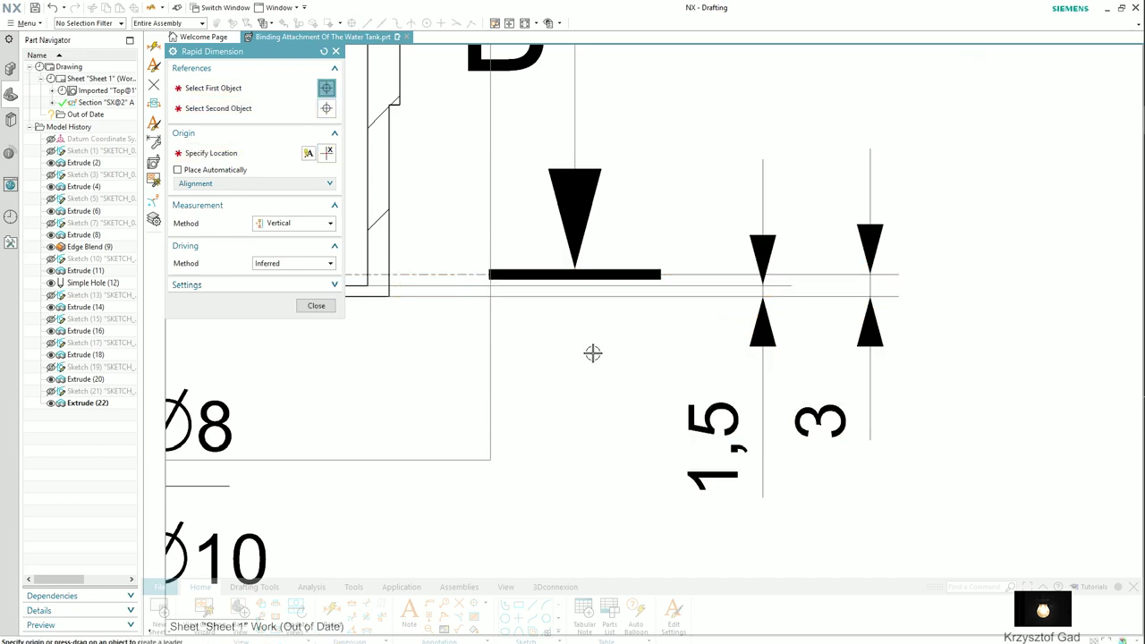
Add stacked vertical heights 26,5, 31,5 and 81,5 on the right side
{"action": "left_click", "coordinate": [386, 296]}
{"action": "left_click", "coordinate": [389, 103]}
{"action": "scroll", "coordinate": [774, 217], "scroll_direction": "down", "scroll_amount": 3}
{"action": "scroll", "coordinate": [749, 358], "scroll_direction": "down", "scroll_amount": 2}
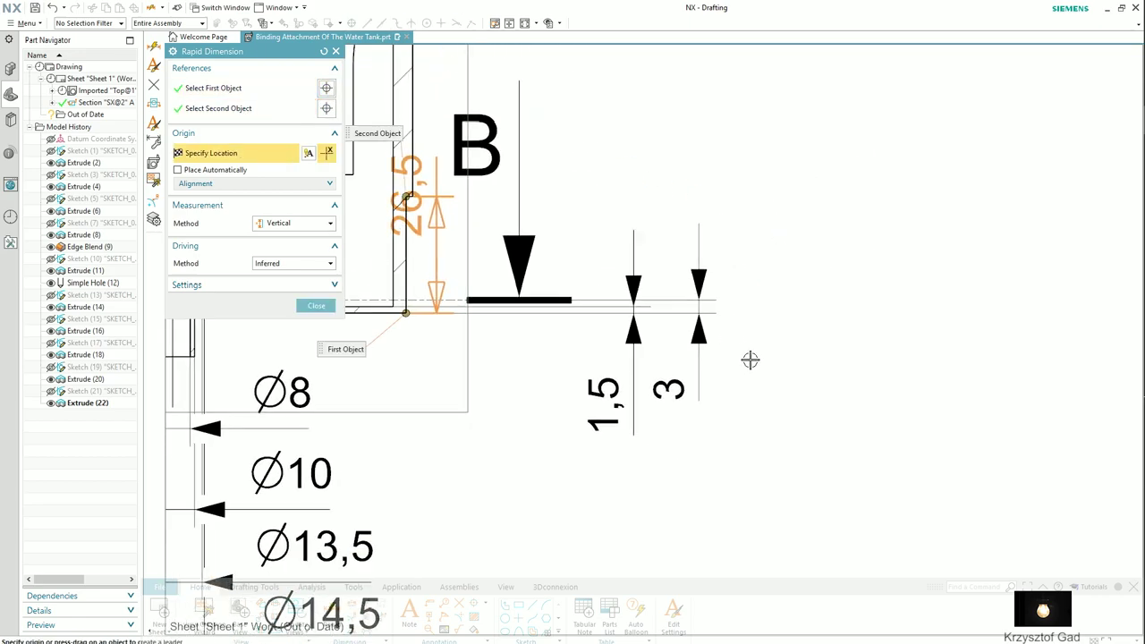
{"action": "mouse_move", "coordinate": [761, 381]}
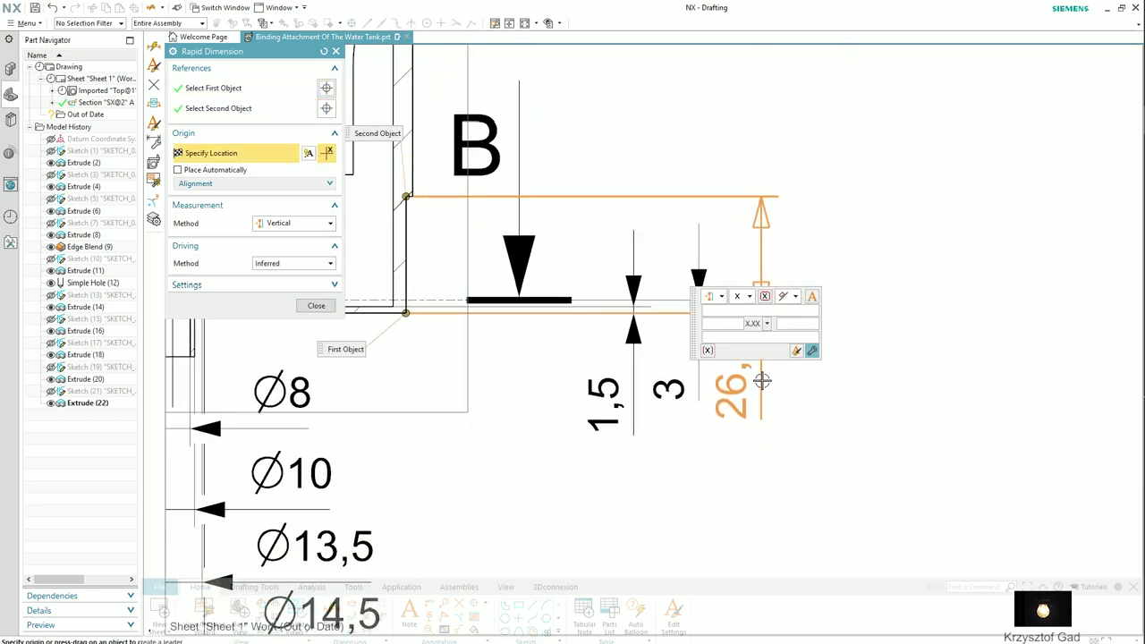
{"action": "left_click", "coordinate": [761, 393]}
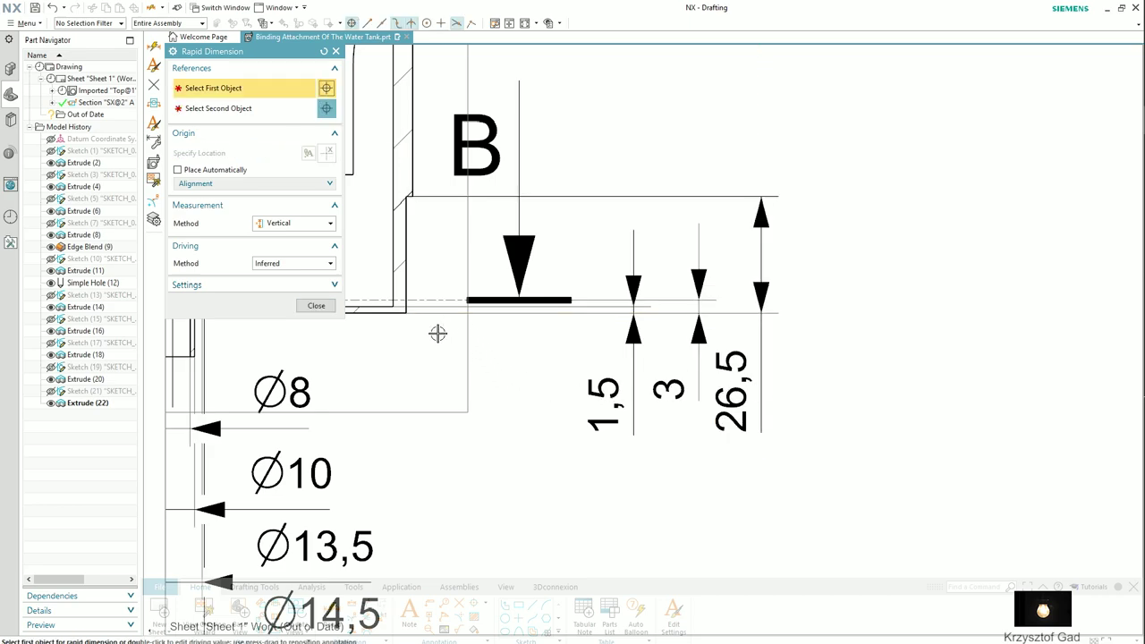
{"action": "left_click", "coordinate": [389, 315]}
{"action": "scroll", "coordinate": [420, 224], "scroll_direction": "down", "scroll_amount": 1}
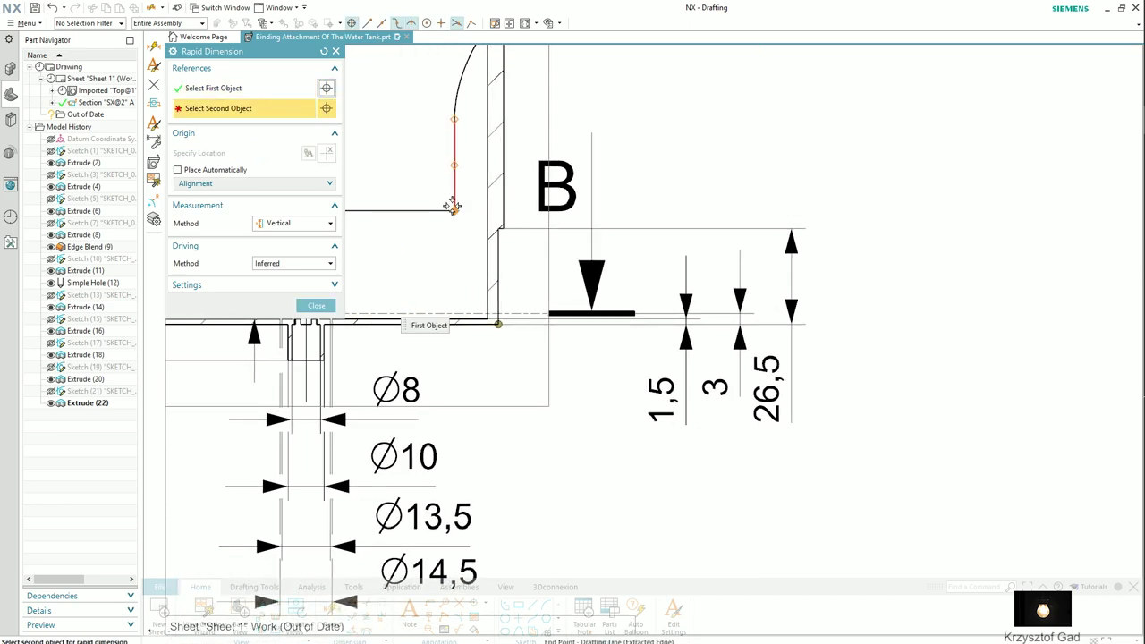
{"action": "left_click", "coordinate": [454, 210]}
{"action": "left_click", "coordinate": [834, 367]}
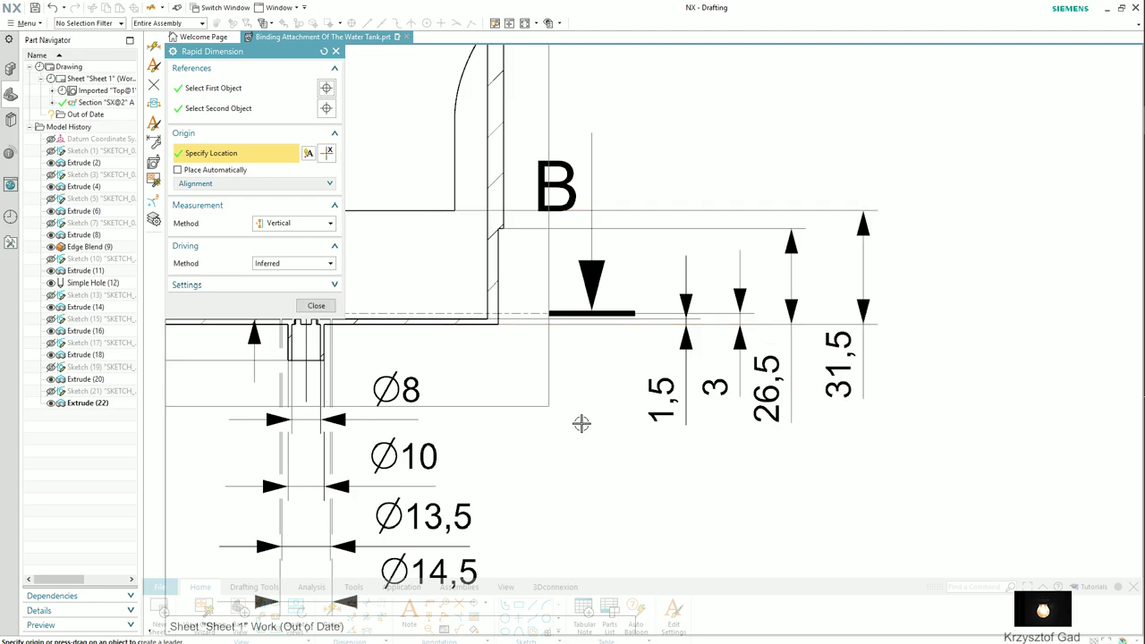
{"action": "left_click", "coordinate": [459, 329]}
{"action": "scroll", "coordinate": [513, 205], "scroll_direction": "down", "scroll_amount": 1}
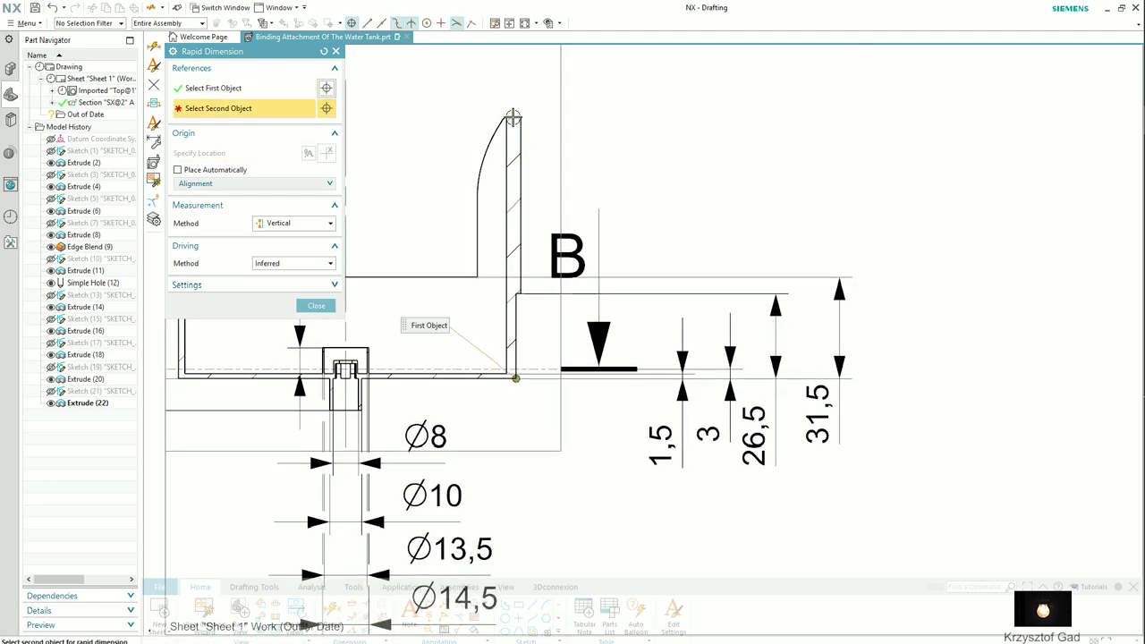
{"action": "left_click", "coordinate": [513, 117]}
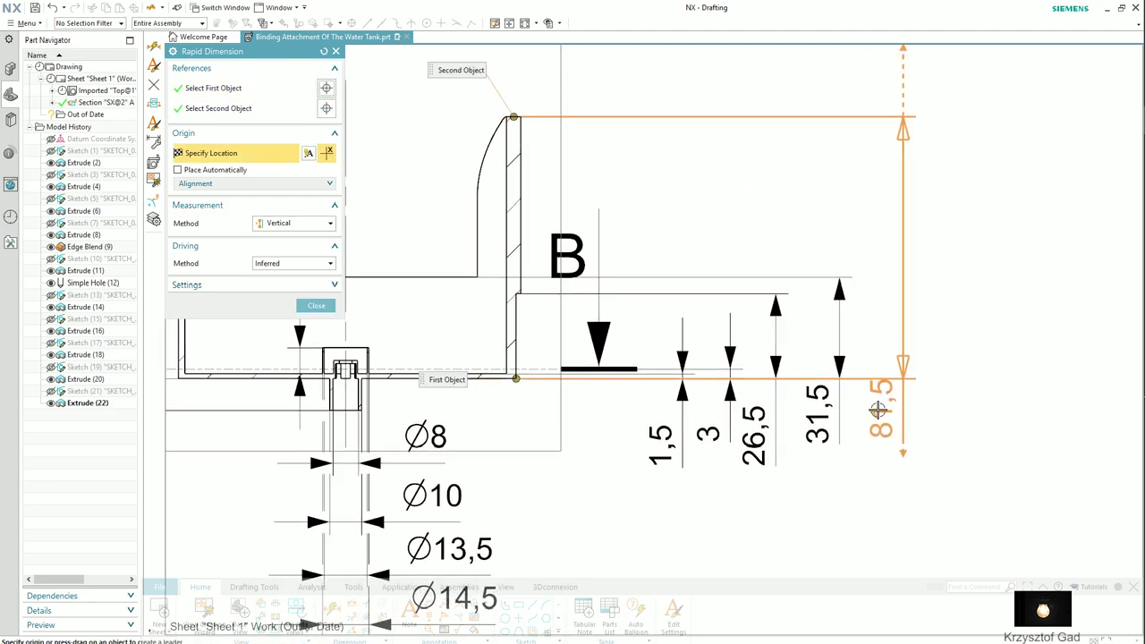
{"action": "left_click", "coordinate": [880, 422]}
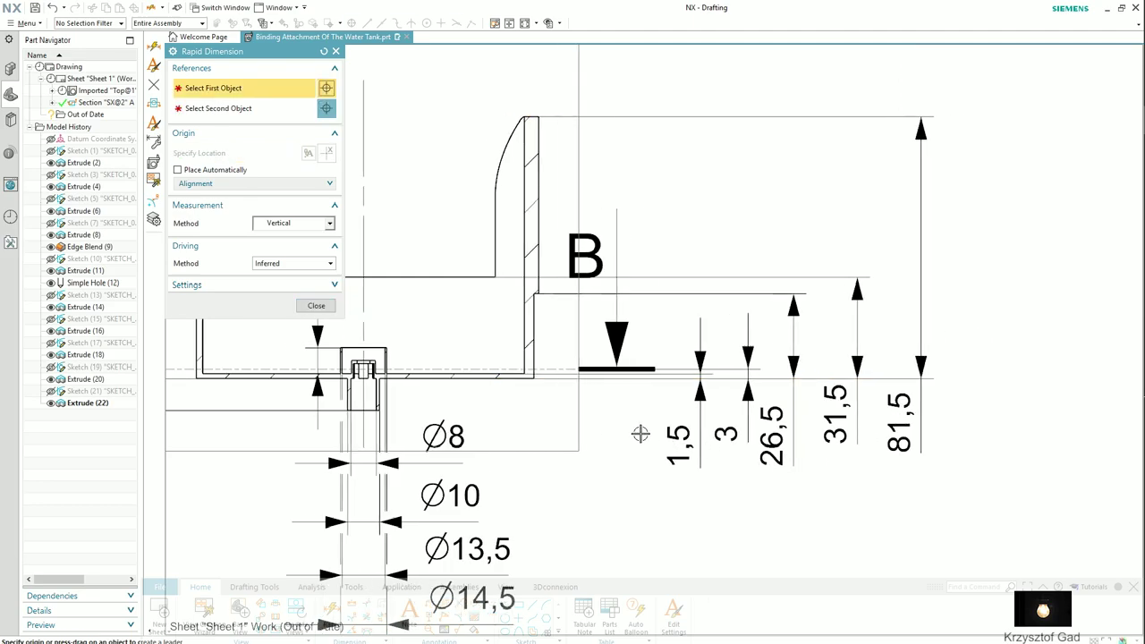
{"action": "middle_click_drag", "start_coordinate": [466, 406], "coordinate": [623, 426], "text": "shift"}
{"action": "middle_click_drag", "start_coordinate": [508, 204], "coordinate": [613, 301], "text": "shift"}
Add a horizontal 77,506 dimension between the two wall tops
{"action": "left_click", "coordinate": [308, 223]}
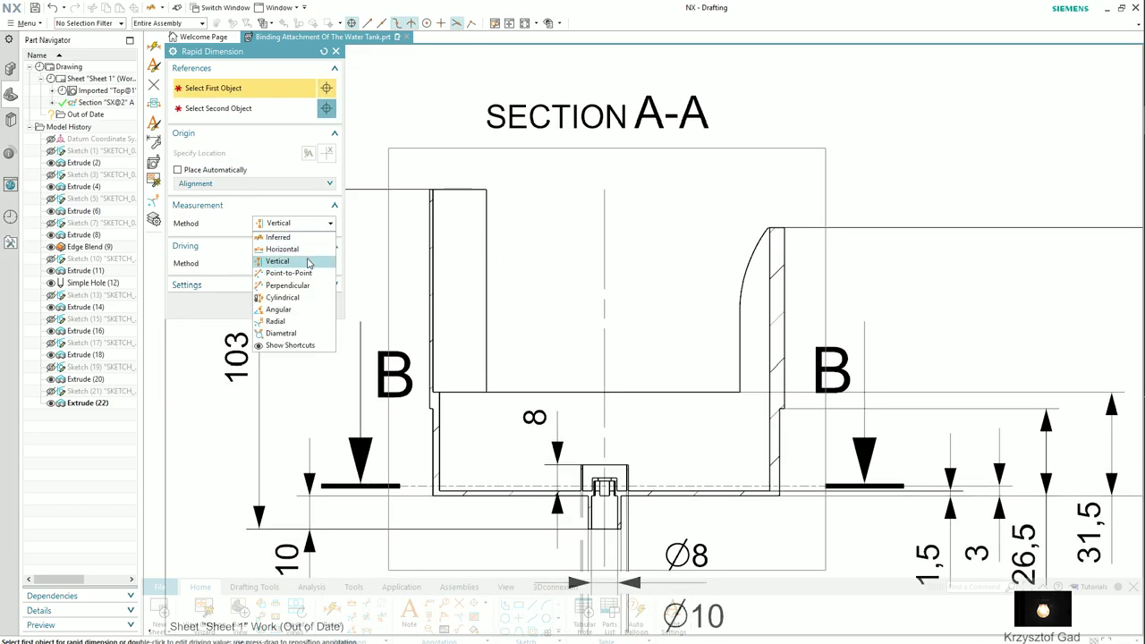
{"action": "left_click", "coordinate": [283, 248]}
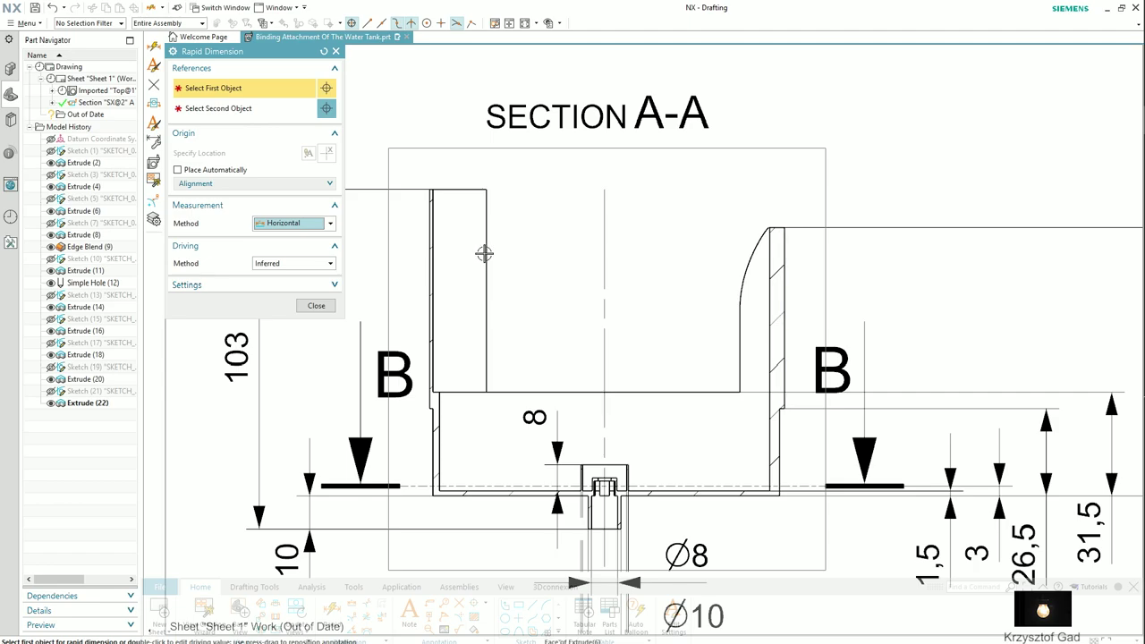
{"action": "left_click", "coordinate": [485, 252]}
{"action": "left_click", "coordinate": [740, 309]}
{"action": "scroll", "coordinate": [685, 255], "scroll_direction": "down", "scroll_amount": 2}
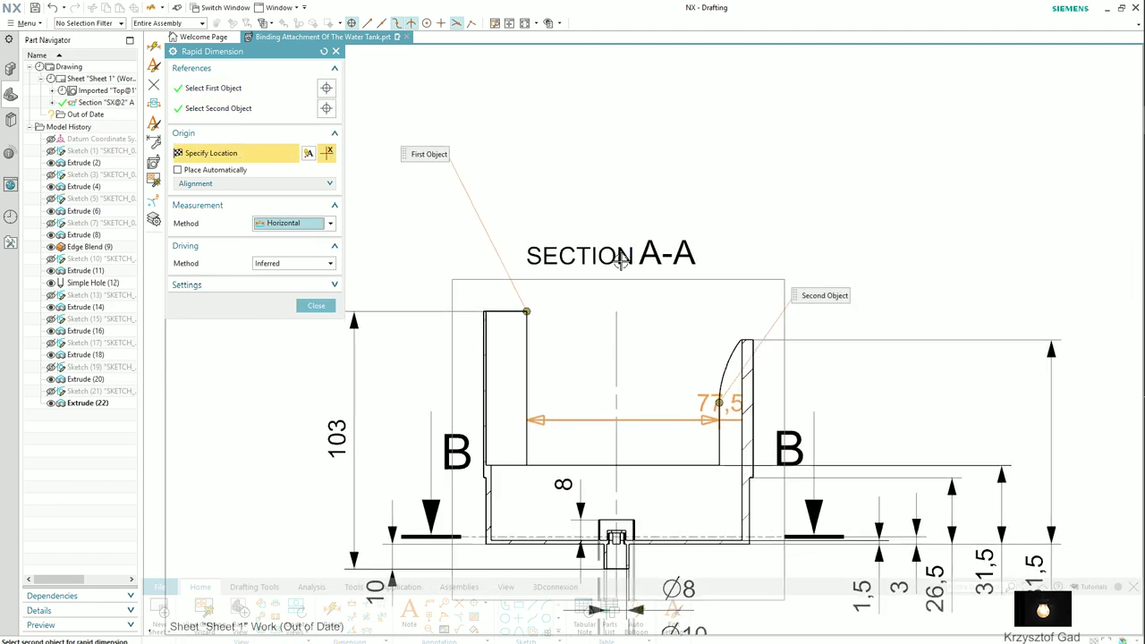
{"action": "mouse_move", "coordinate": [601, 290]}
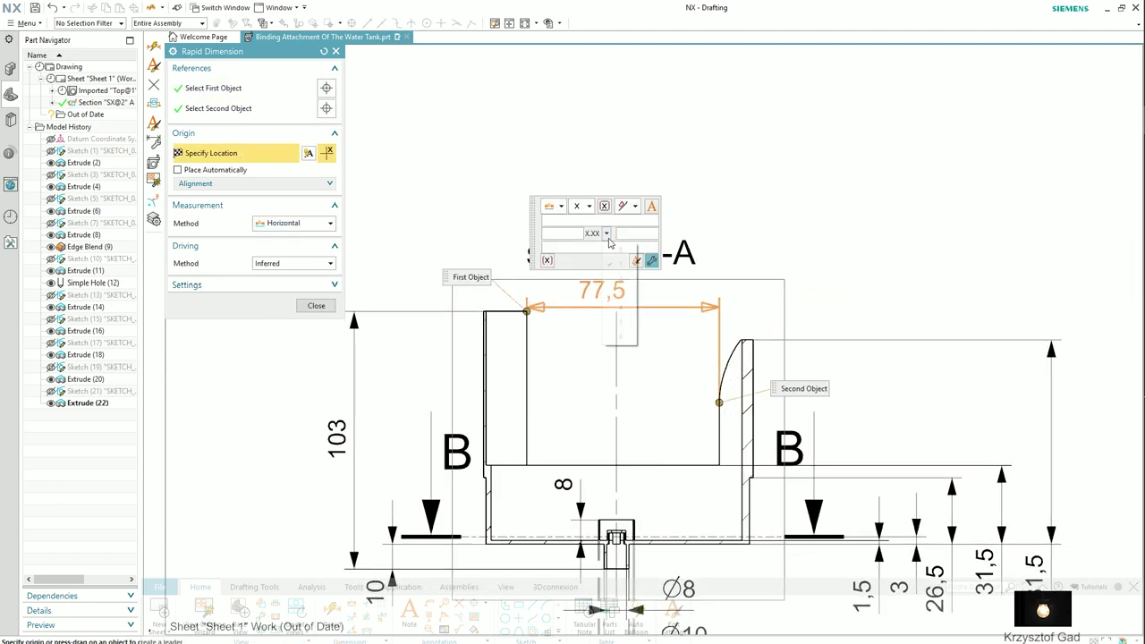
{"action": "middle_click_drag", "start_coordinate": [627, 293], "coordinate": [645, 347], "text": "shift"}
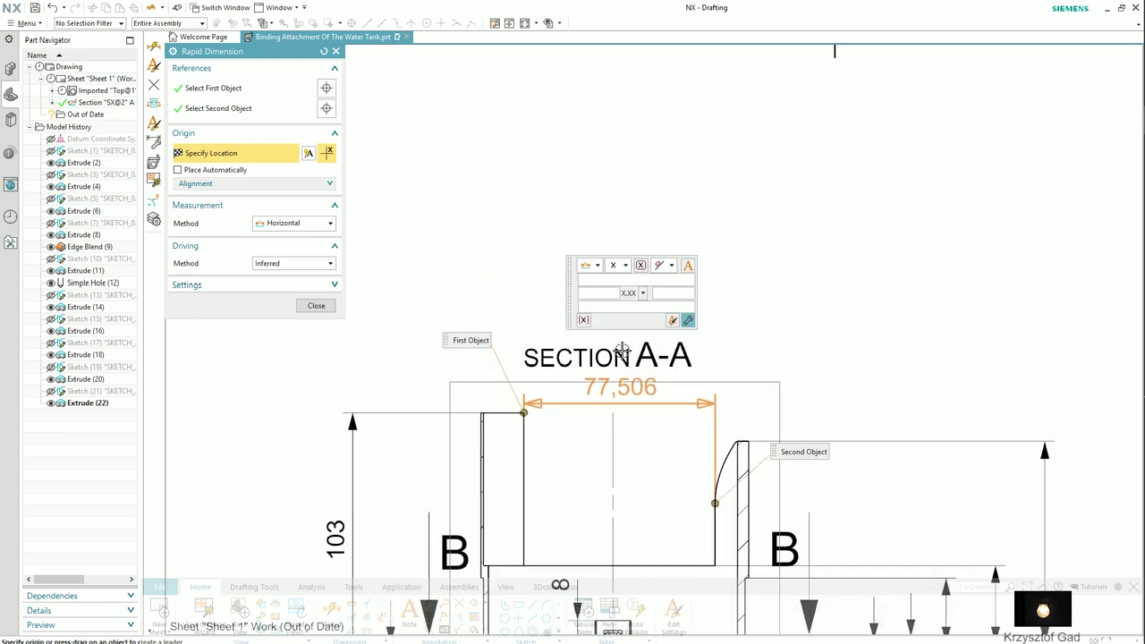
{"action": "scroll", "coordinate": [570, 420], "scroll_direction": "up", "scroll_amount": 2}
{"action": "left_click", "coordinate": [570, 421]}
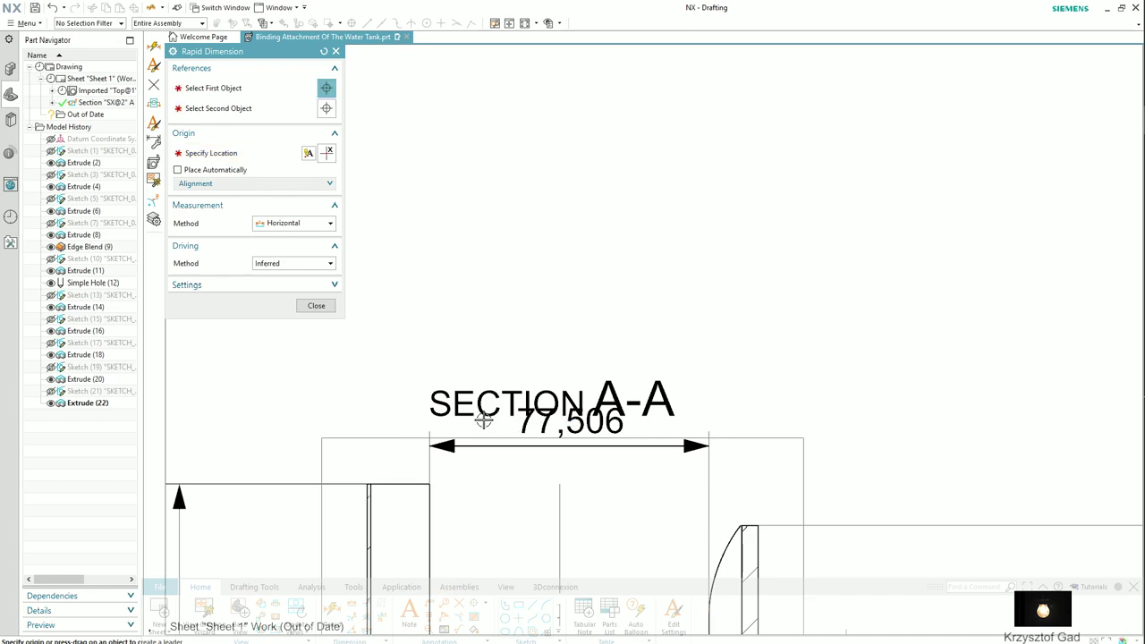
{"action": "key", "text": "Escape"}
Move the SECTION A-A title higher above the new dimension
{"action": "left_click_drag", "start_coordinate": [472, 403], "coordinate": [574, 337]}
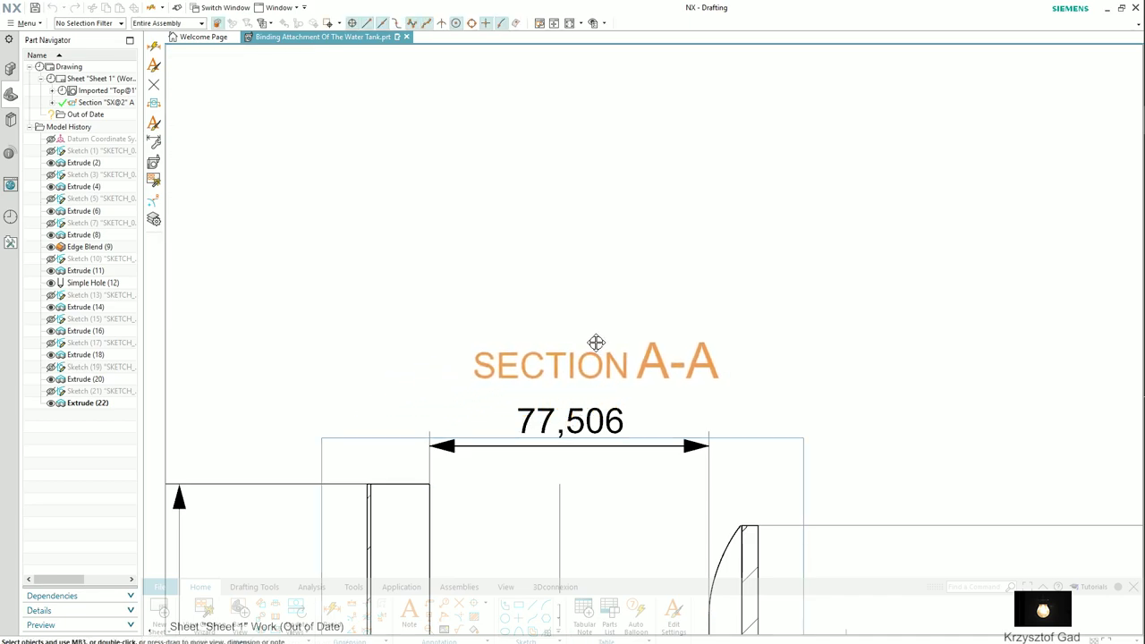
{"action": "scroll", "coordinate": [572, 331], "scroll_direction": "down", "scroll_amount": 5}
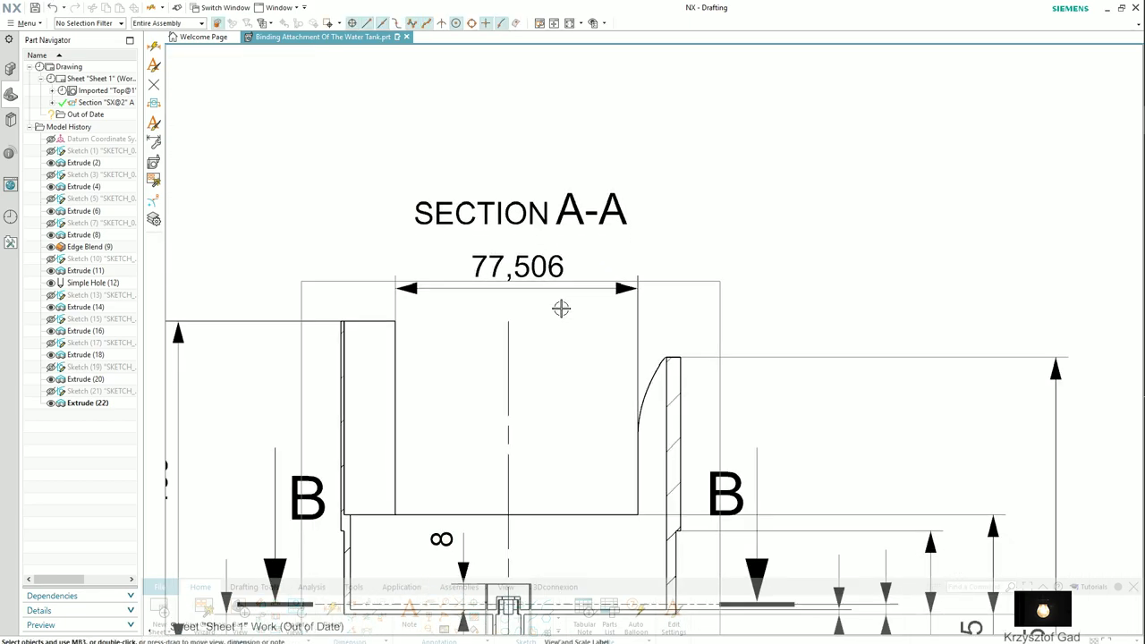
{"action": "scroll", "coordinate": [566, 288], "scroll_direction": "down", "scroll_amount": 2}
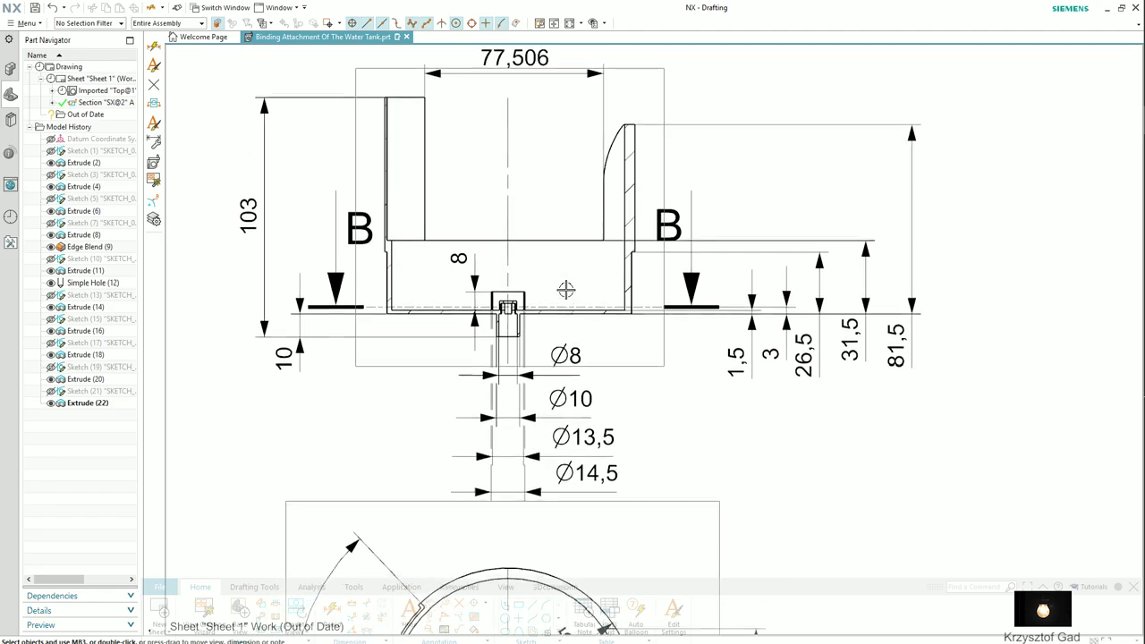
{"action": "scroll", "coordinate": [566, 289], "scroll_direction": "up", "scroll_amount": 2}
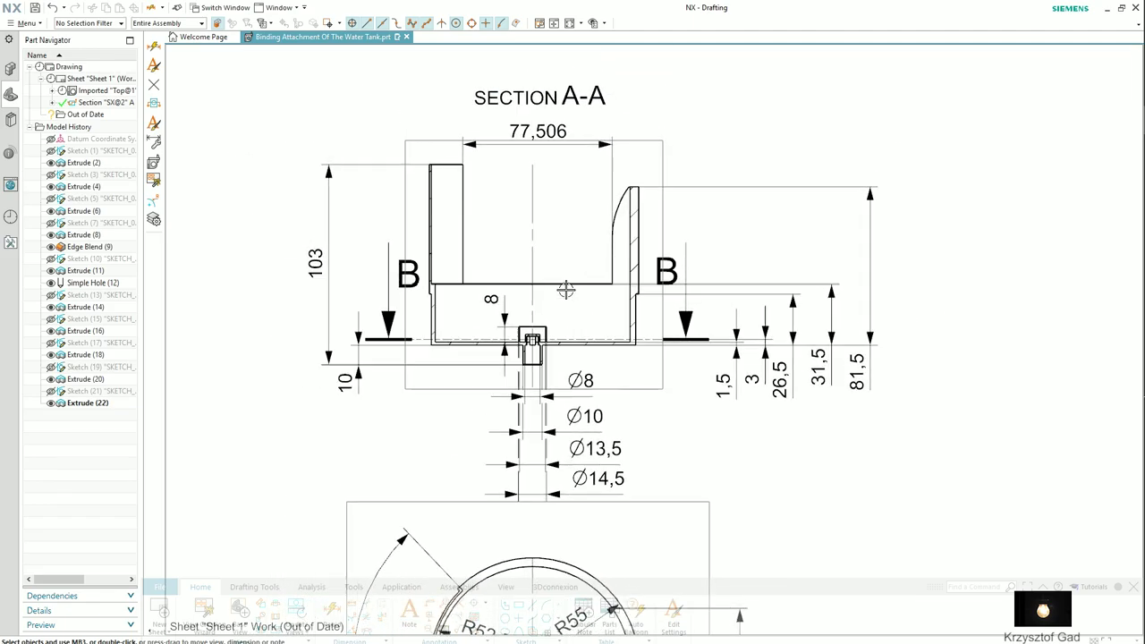
Turn on Create Breaks with a 3.35 break size for the 103 dimension
{"action": "right_click", "coordinate": [465, 406]}
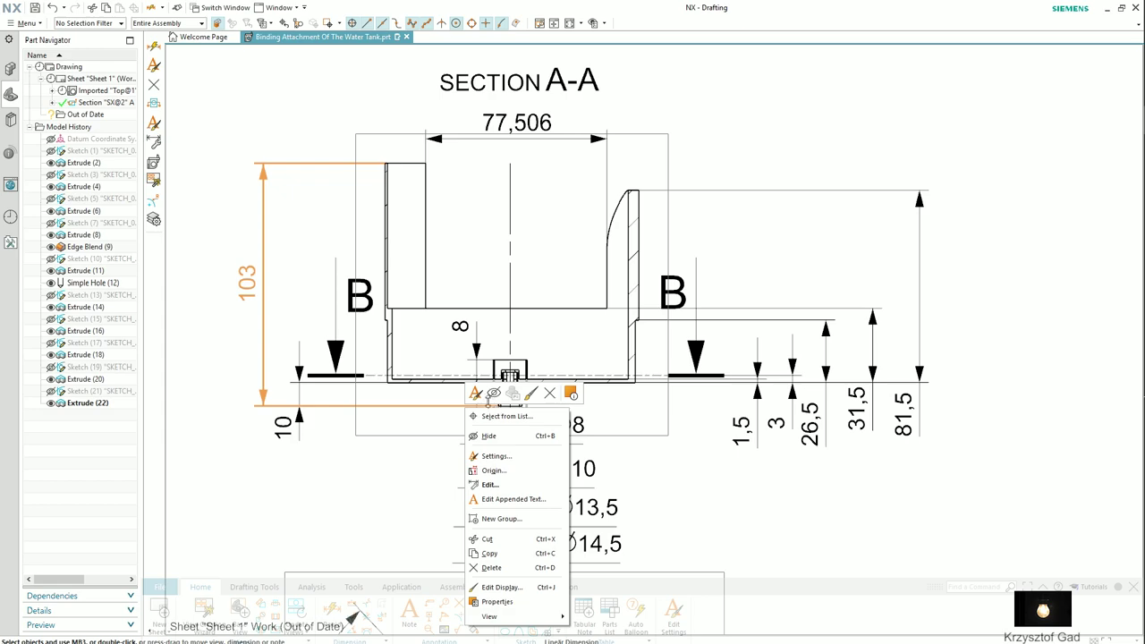
{"action": "left_click", "coordinate": [474, 393]}
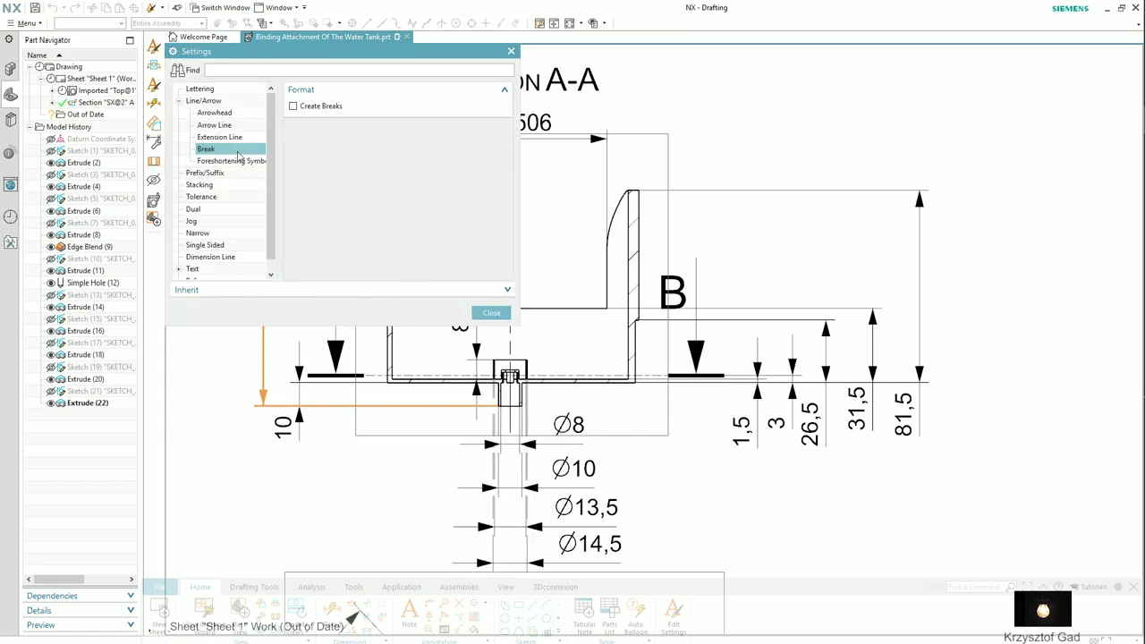
{"action": "left_click", "coordinate": [309, 106]}
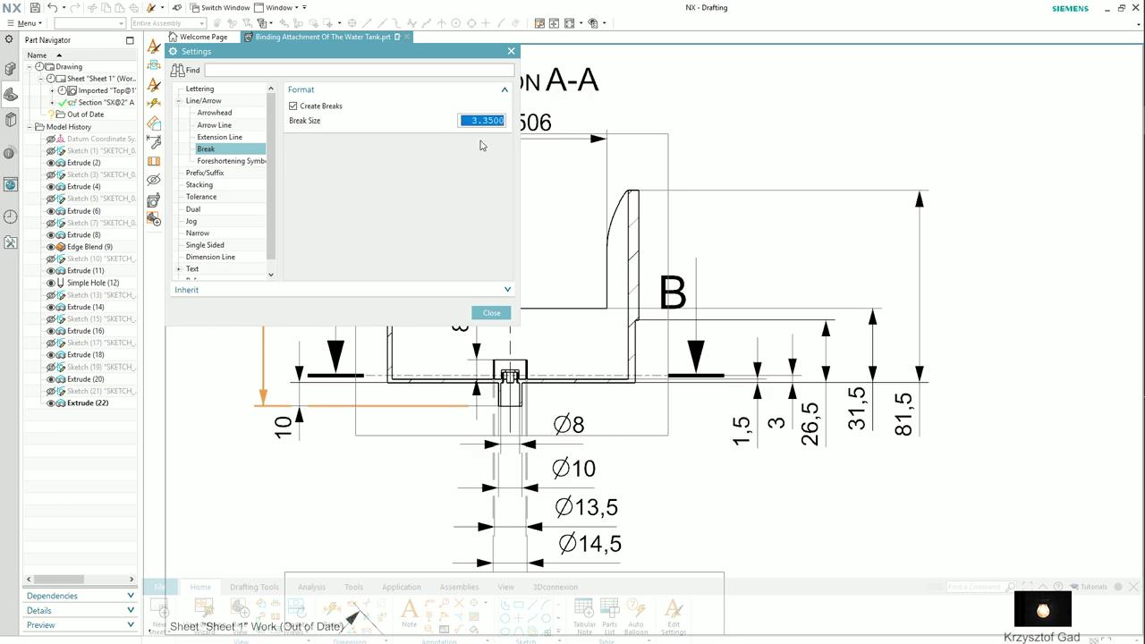
{"action": "left_click", "coordinate": [491, 313]}
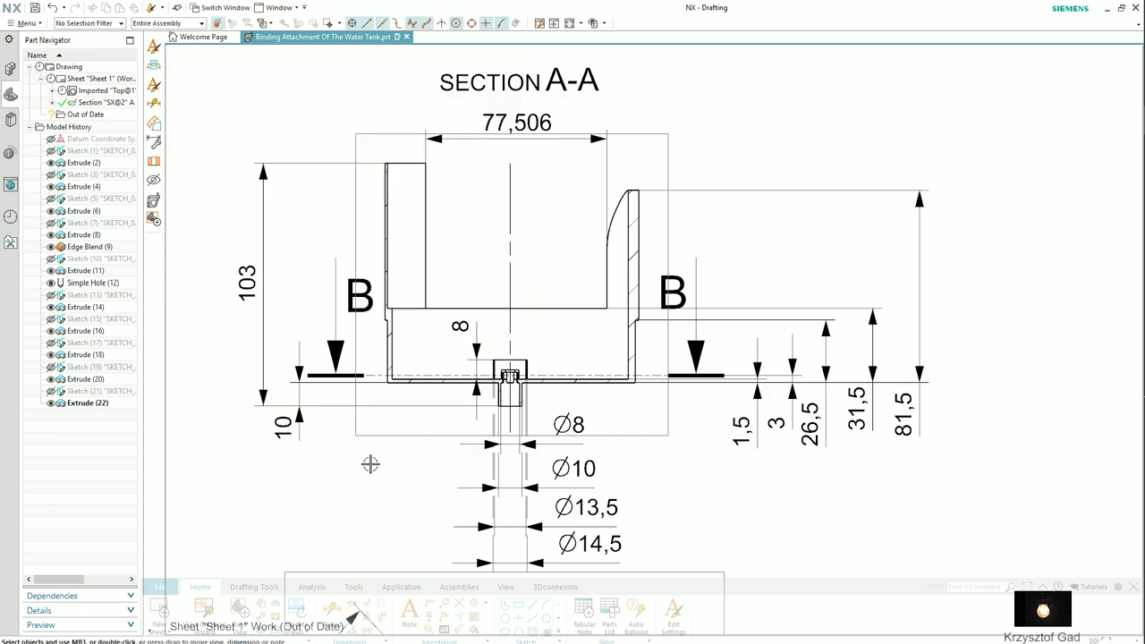
Create a Bottom view of the part at 1:2 scale
{"action": "left_click", "coordinate": [204, 609]}
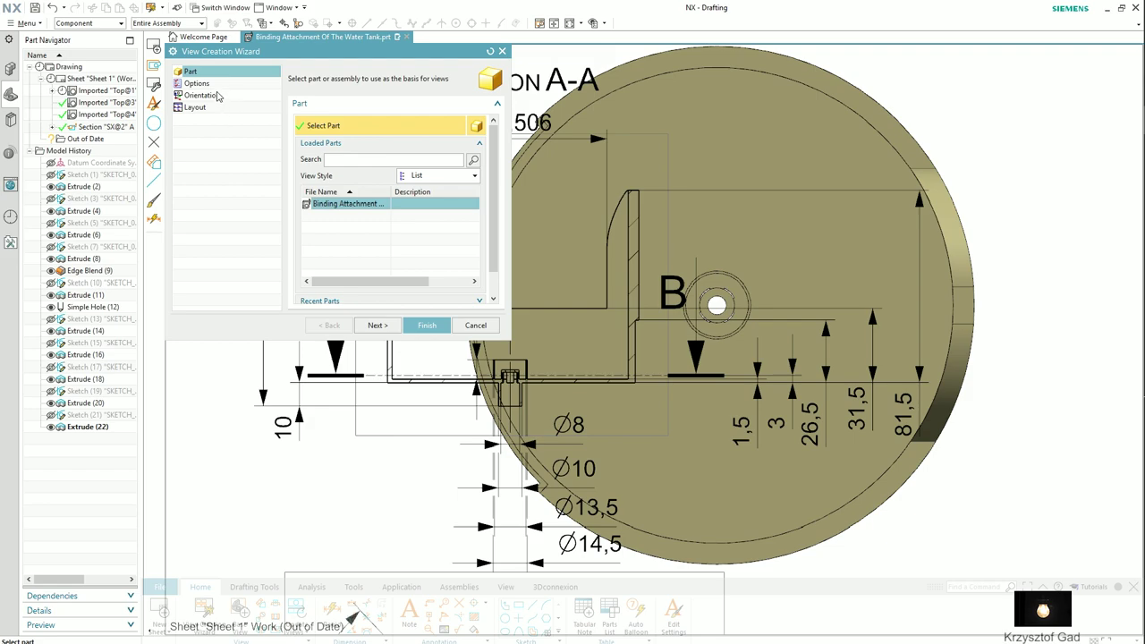
{"action": "left_click", "coordinate": [199, 83]}
{"action": "left_click", "coordinate": [458, 150]}
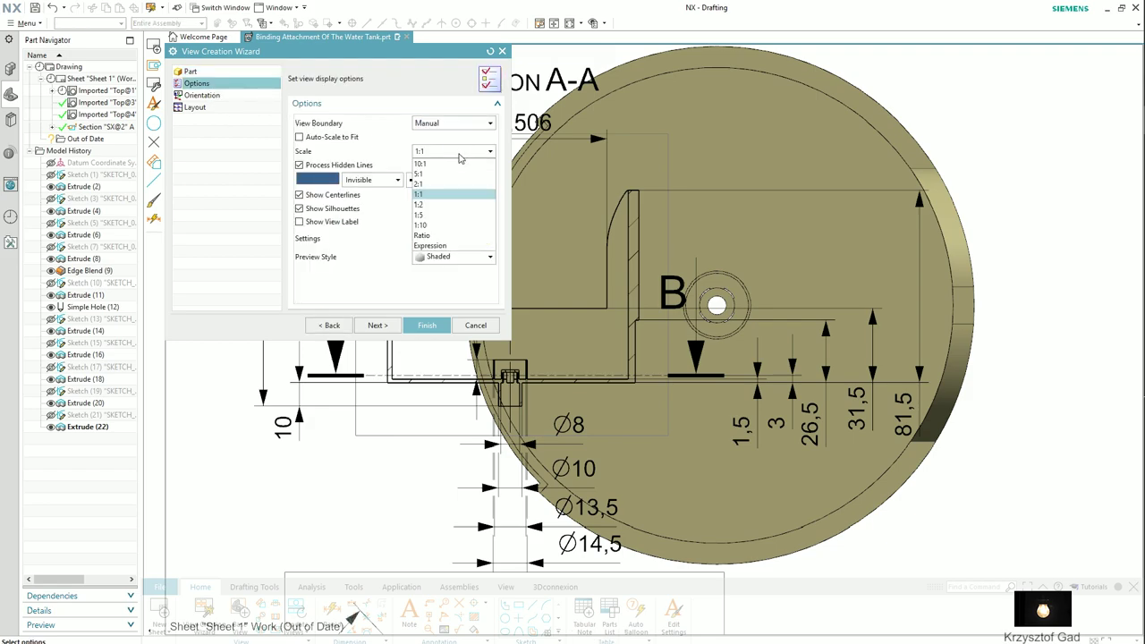
{"action": "left_click", "coordinate": [461, 205]}
{"action": "left_click", "coordinate": [205, 95]}
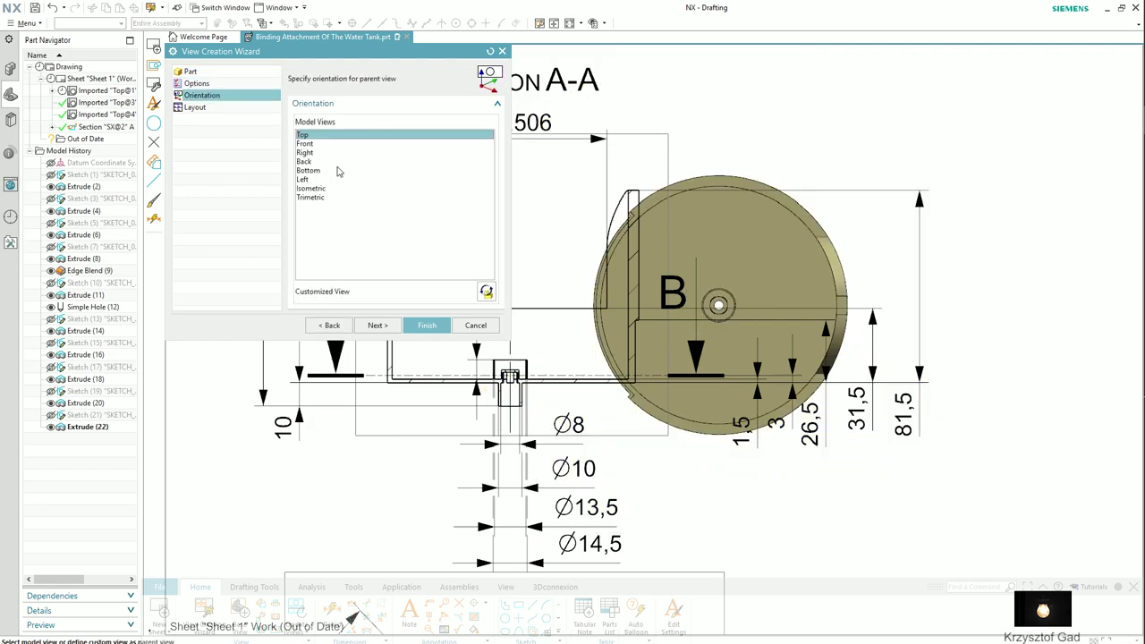
{"action": "left_click", "coordinate": [309, 170]}
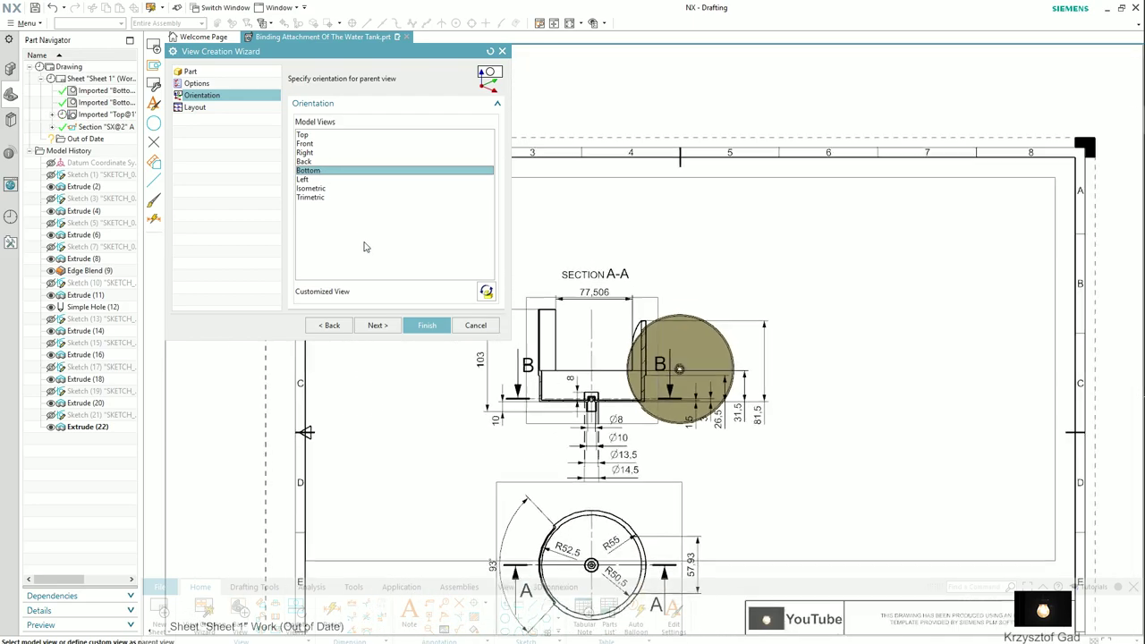
{"action": "left_click", "coordinate": [426, 325]}
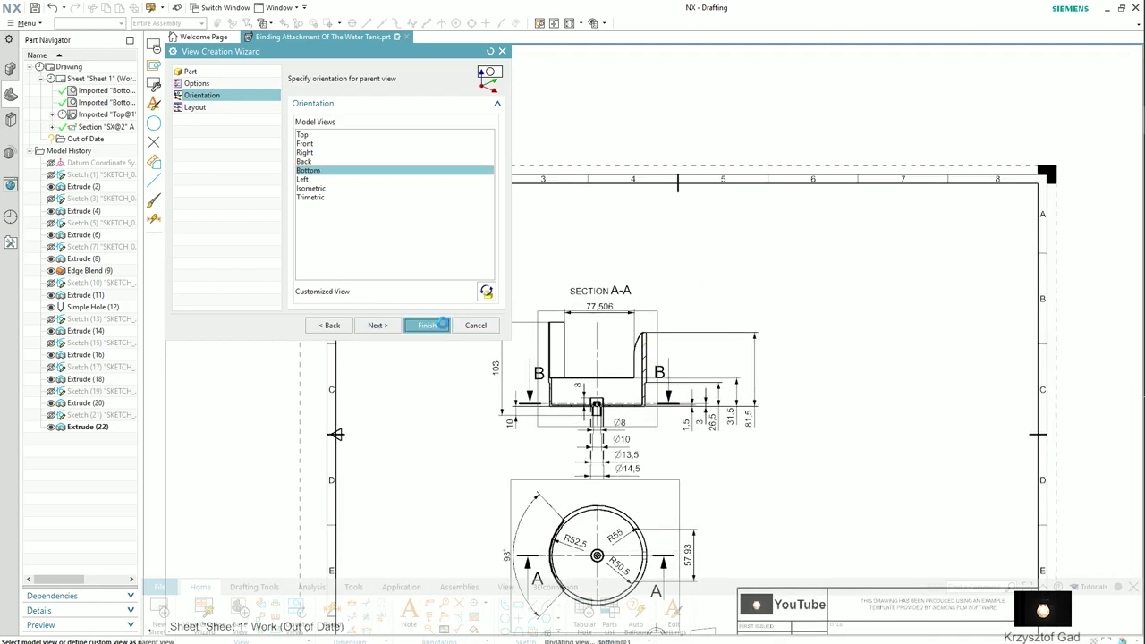
Redefine the bottom view's boundary as a manual rectangle
{"action": "right_click", "coordinate": [887, 549]}
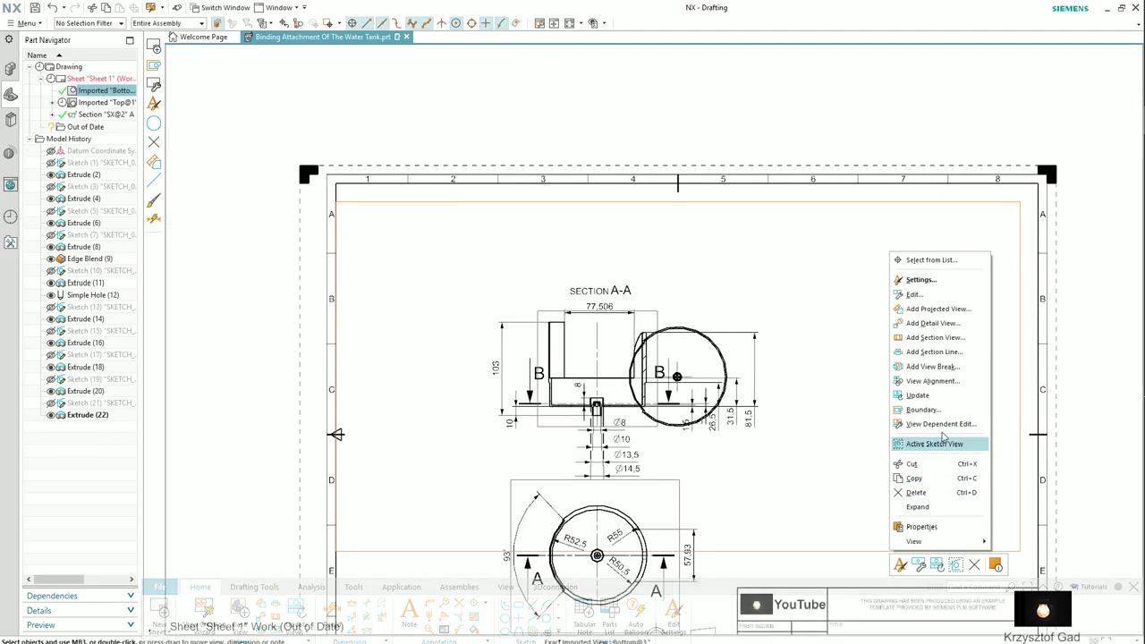
{"action": "left_click", "coordinate": [922, 410]}
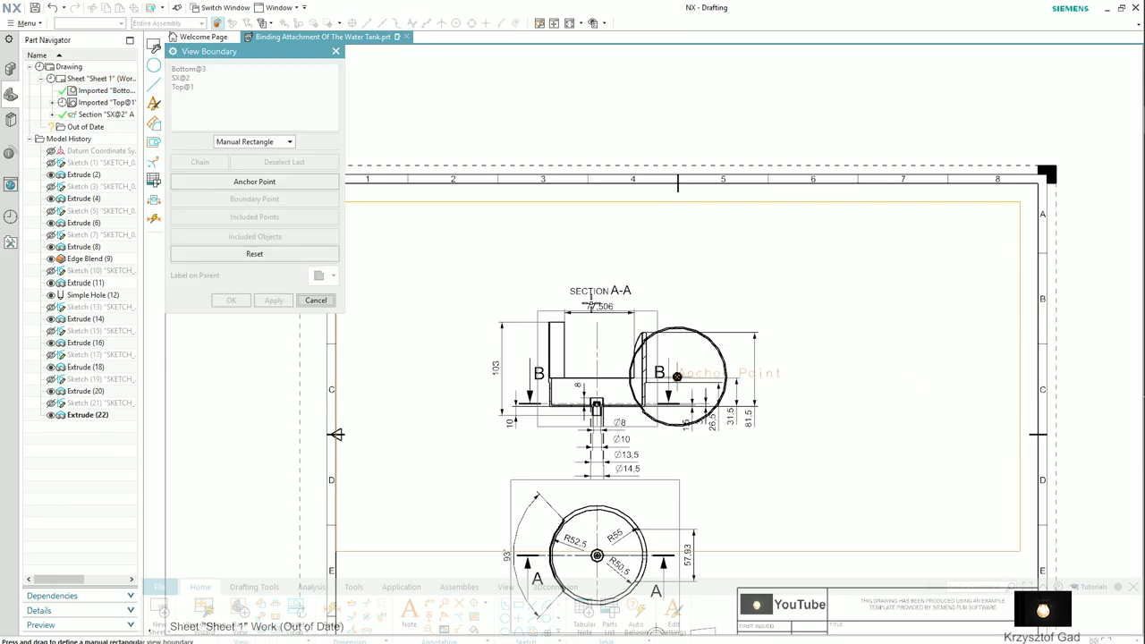
{"action": "left_click_drag", "start_coordinate": [781, 441], "coordinate": [786, 451]}
Confirm the boundary and move the bottom view above Section A-A near the sheet top
{"action": "left_click", "coordinate": [316, 300]}
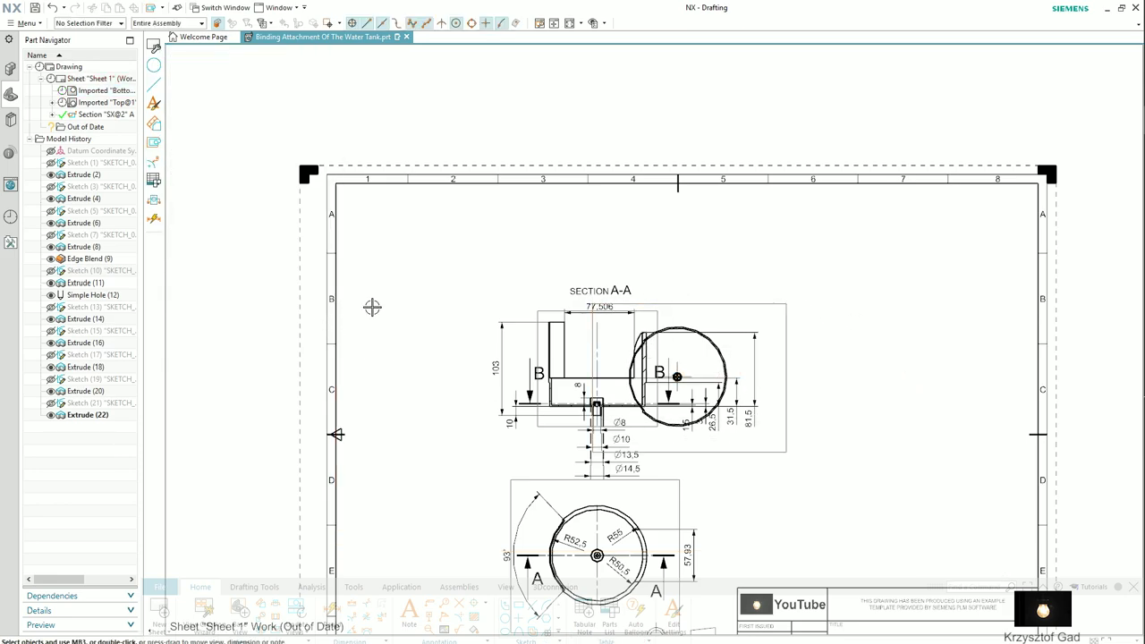
{"action": "mouse_move", "coordinate": [756, 309]}
{"action": "left_mouse_down"}
{"action": "mouse_move", "coordinate": [663, 160]}
{"action": "mouse_move", "coordinate": [654, 174]}
{"action": "left_mouse_up"}
{"action": "scroll", "coordinate": [654, 174], "scroll_direction": "up", "scroll_amount": 4}
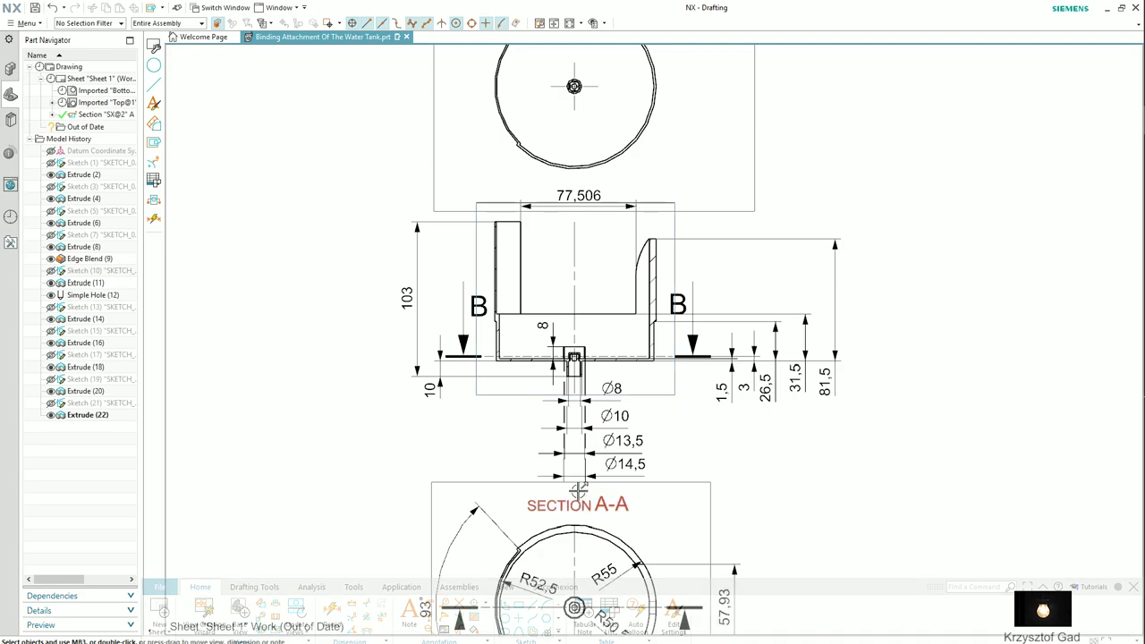
{"action": "middle_click_drag", "start_coordinate": [830, 444], "coordinate": [829, 523], "text": "shift"}
{"action": "scroll", "coordinate": [670, 324], "scroll_direction": "up", "scroll_amount": 5}
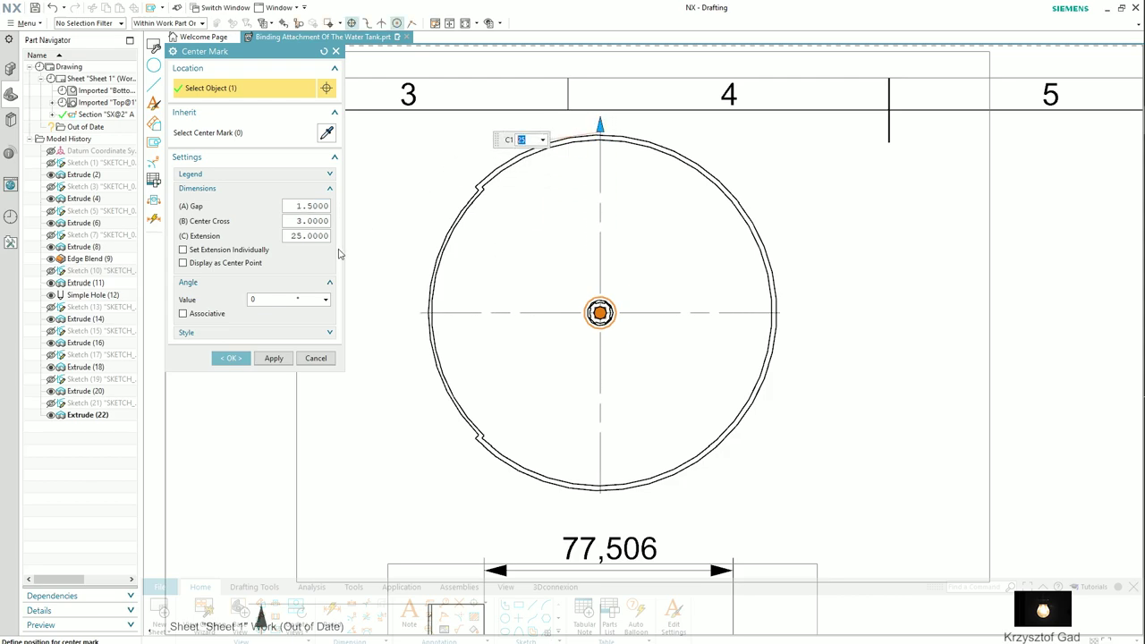
Confirm the centre mark and add the first radius dimension, R53,5
{"action": "left_click", "coordinate": [231, 359]}
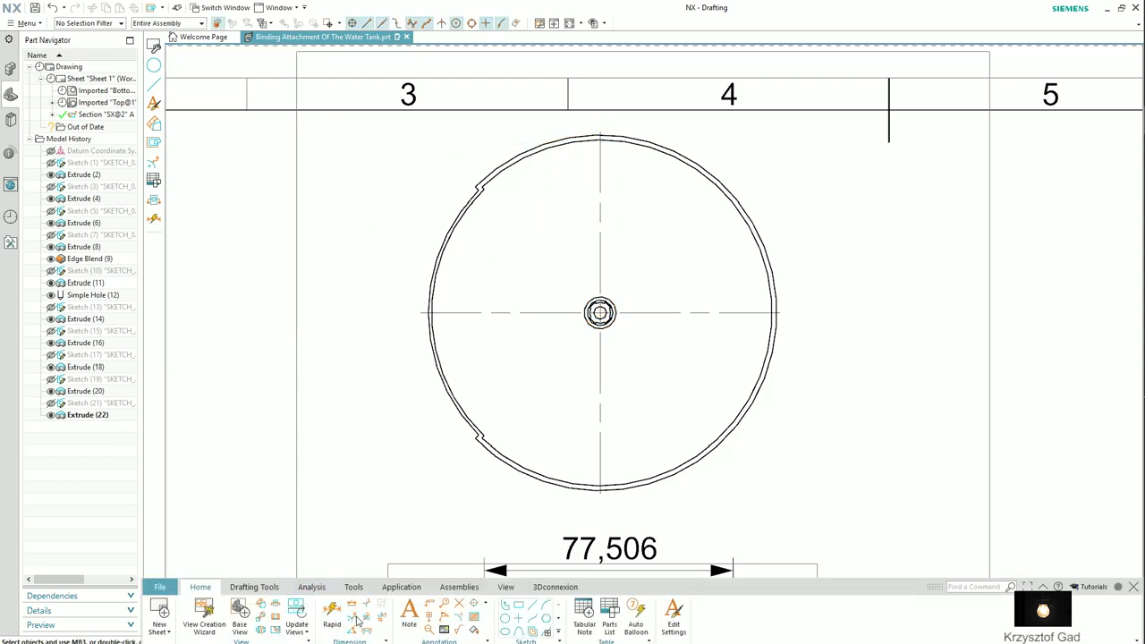
{"action": "left_click", "coordinate": [355, 617]}
{"action": "scroll", "coordinate": [720, 309], "scroll_direction": "up", "scroll_amount": 3}
{"action": "scroll", "coordinate": [821, 280], "scroll_direction": "up", "scroll_amount": 2}
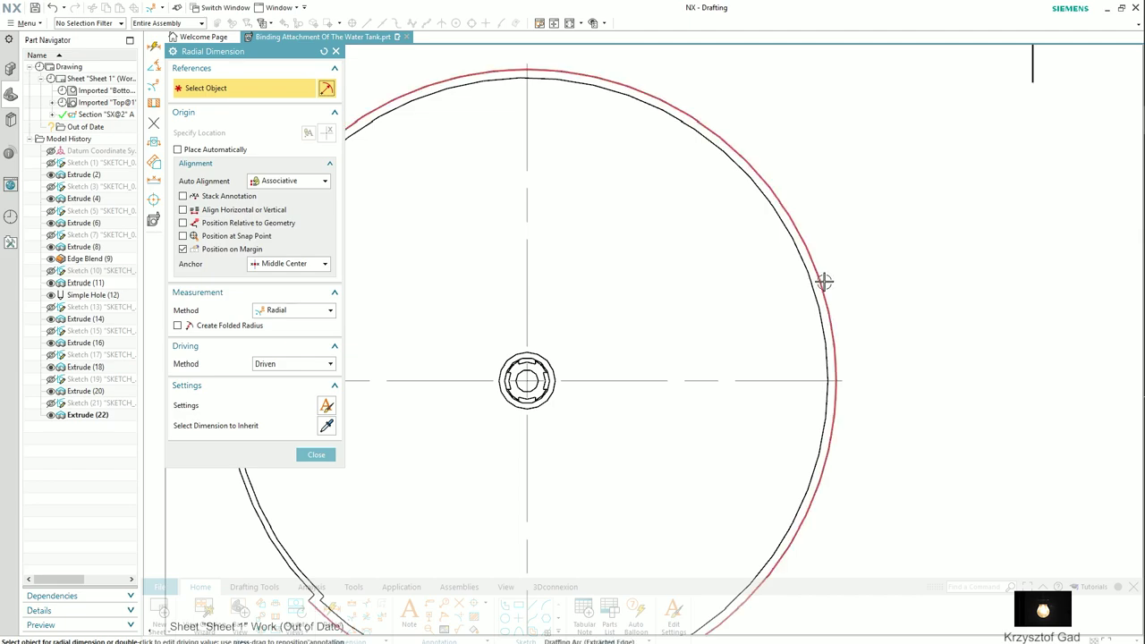
{"action": "left_click", "coordinate": [824, 281]}
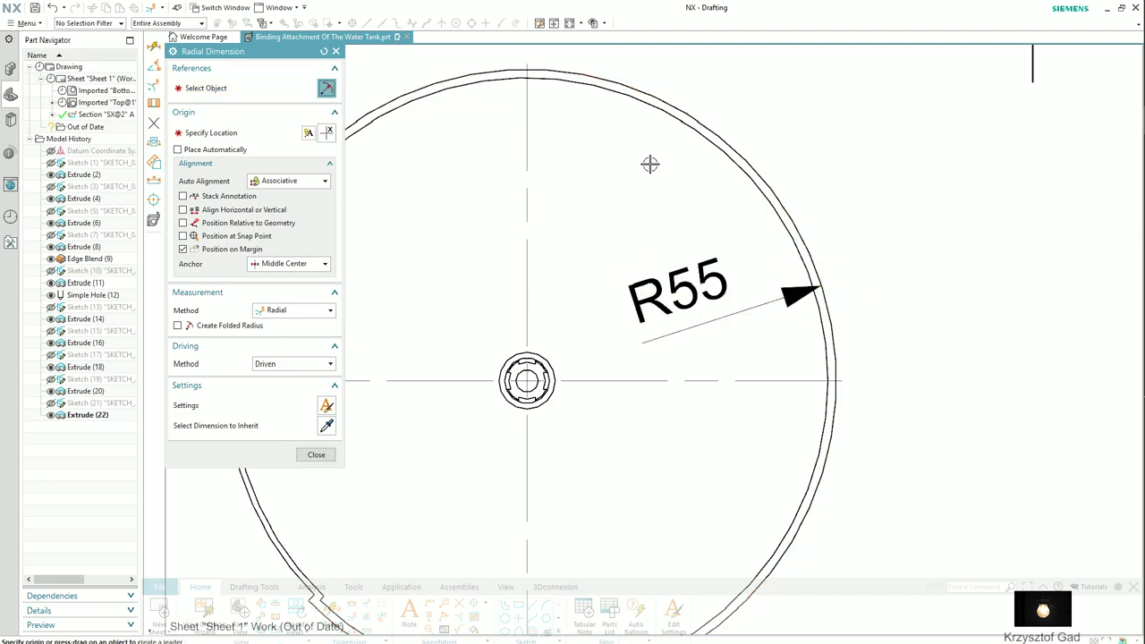
{"action": "left_click", "coordinate": [685, 123]}
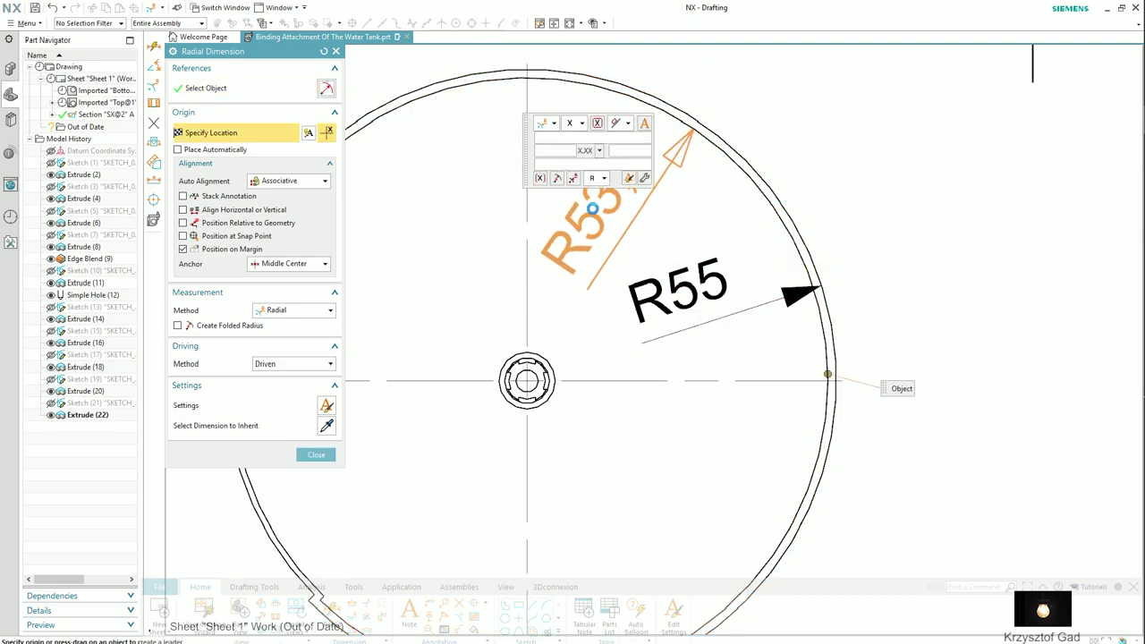
{"action": "left_click", "coordinate": [592, 209]}
Add radius dimensions R52,5 and a second R53,5 on the inner arcs
{"action": "scroll", "coordinate": [498, 289], "scroll_direction": "down", "scroll_amount": 1}
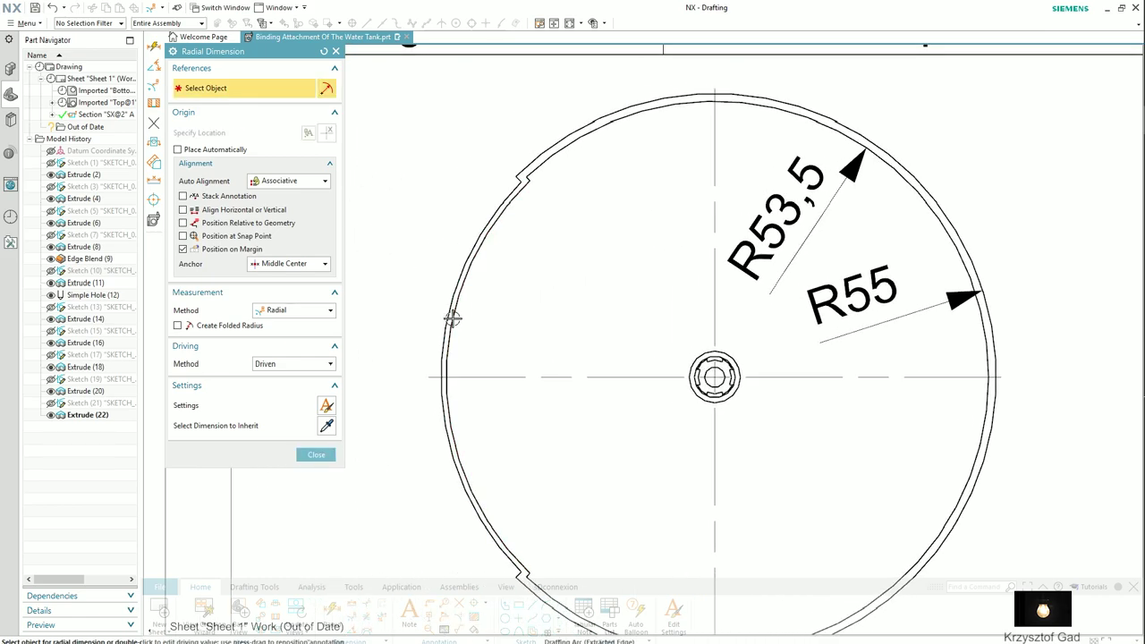
{"action": "left_click", "coordinate": [447, 378]}
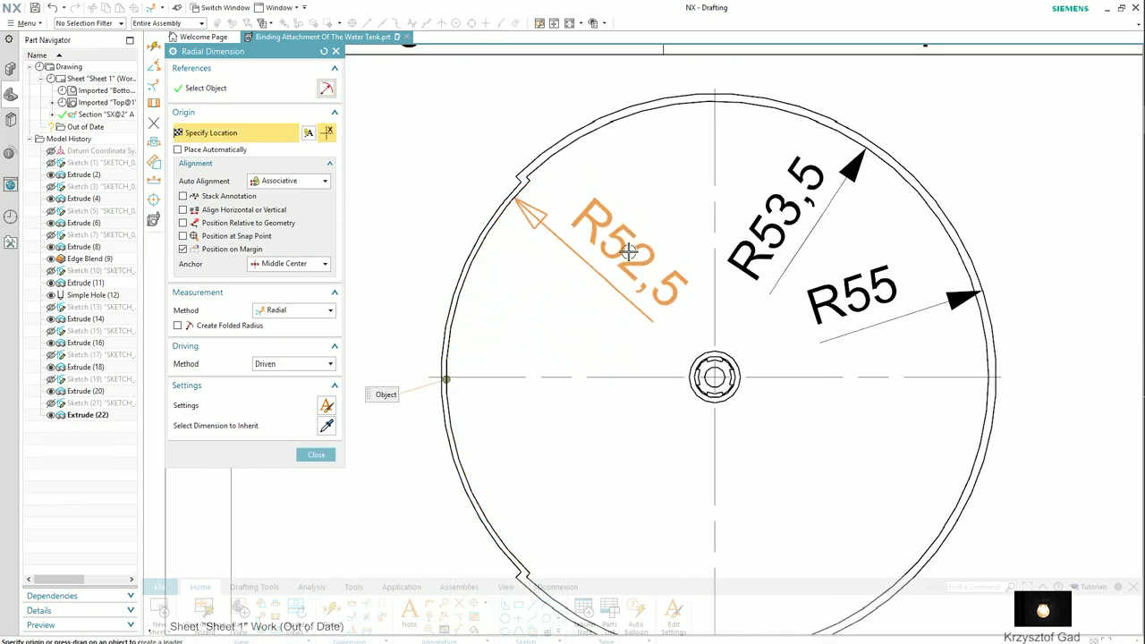
{"action": "left_click", "coordinate": [629, 253]}
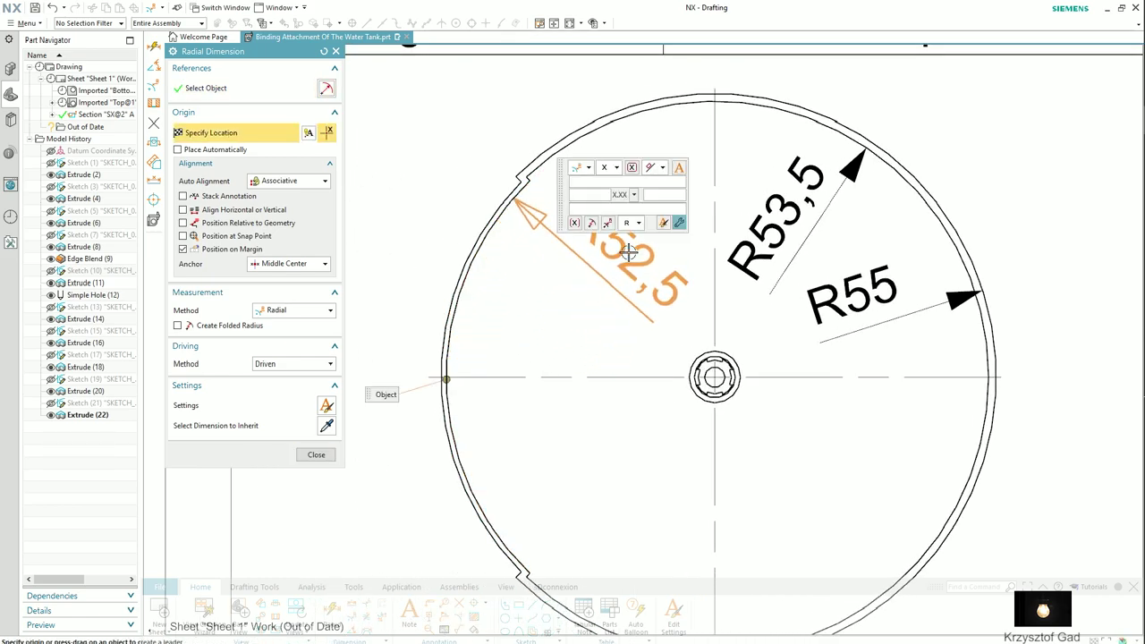
{"action": "left_click", "coordinate": [449, 307]}
{"action": "left_click", "coordinate": [510, 333]}
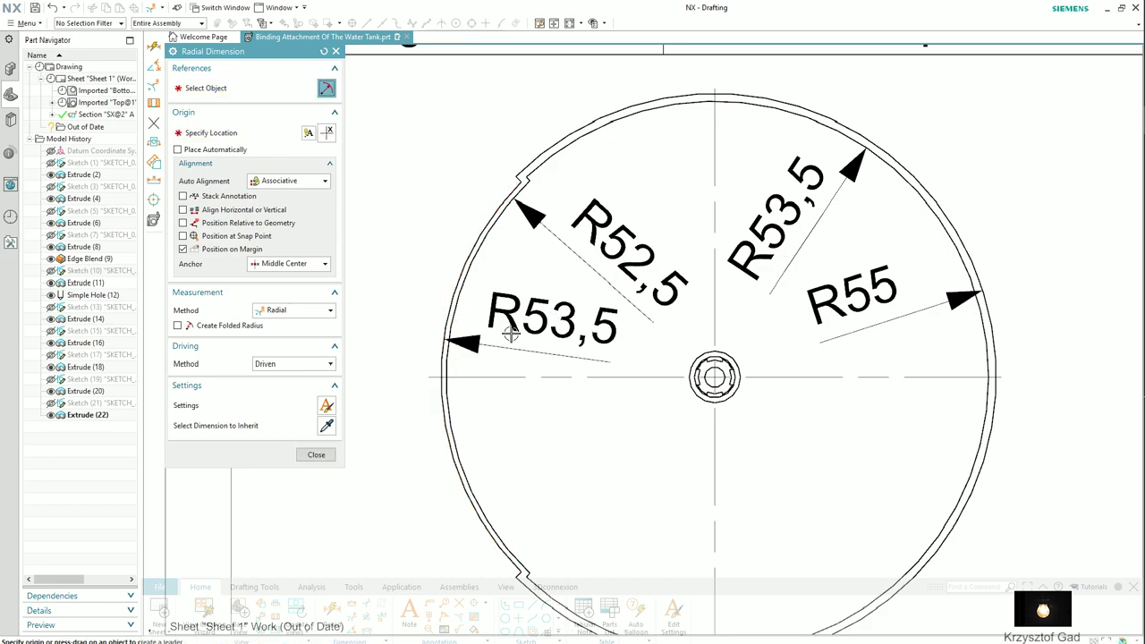
{"action": "left_click", "coordinate": [314, 454]}
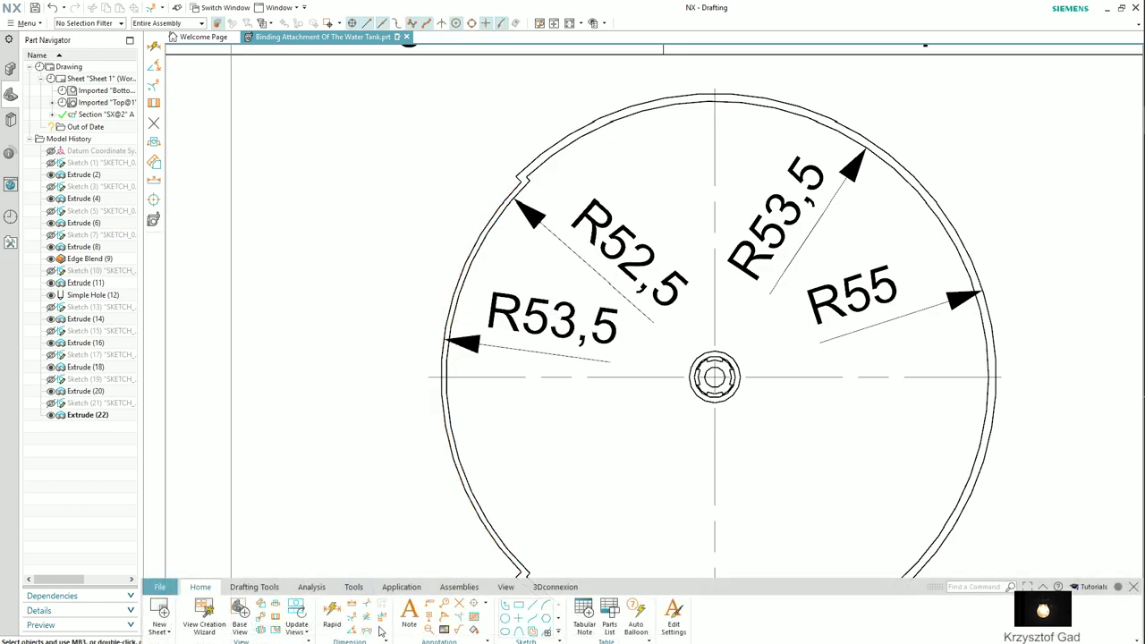
Add a 93° angular dimension between the lower and upper notch edges in the bottom view
{"action": "left_click", "coordinate": [413, 594]}
{"action": "scroll", "coordinate": [537, 394], "scroll_direction": "up", "scroll_amount": 2}
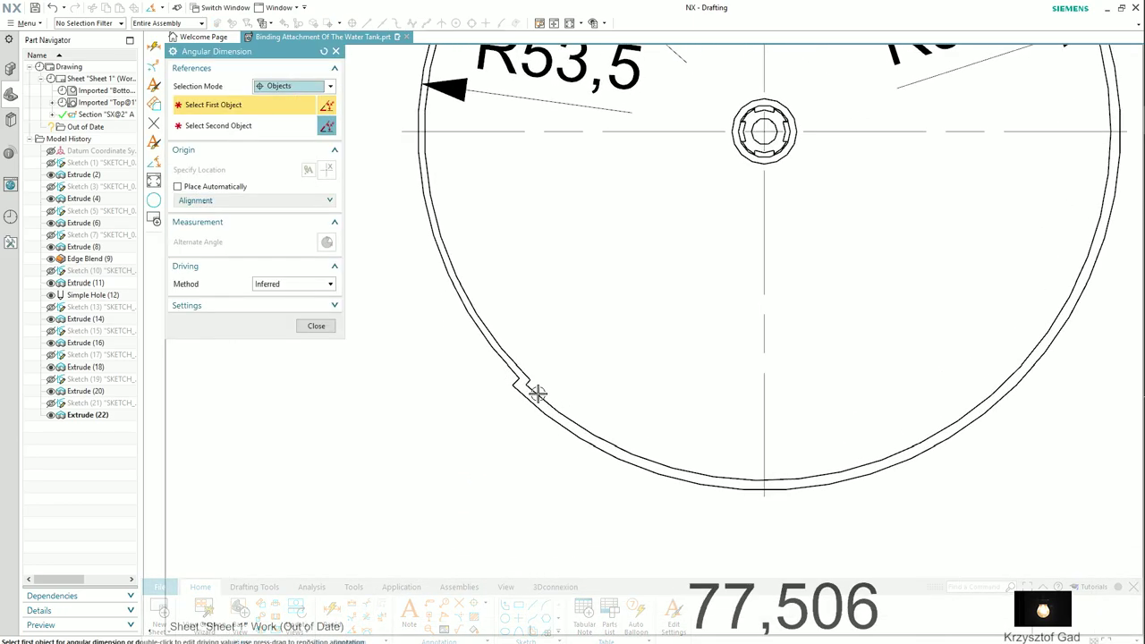
{"action": "left_click", "coordinate": [529, 382]}
{"action": "middle_click_drag", "start_coordinate": [580, 319], "coordinate": [631, 253], "text": "shift"}
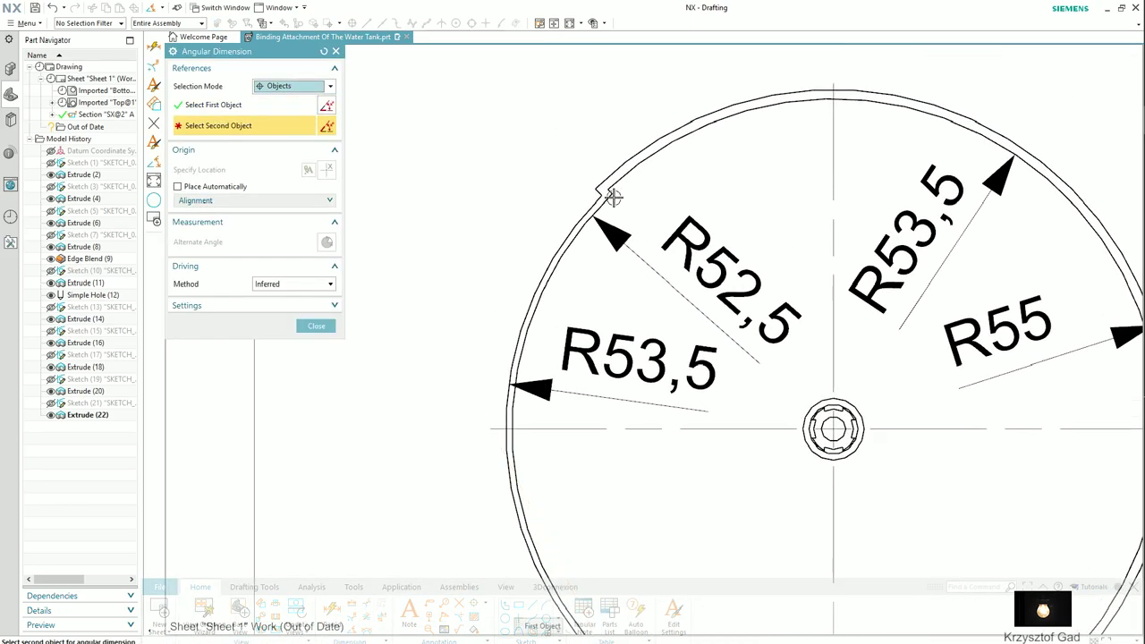
{"action": "left_click", "coordinate": [607, 192]}
{"action": "scroll", "coordinate": [470, 304], "scroll_direction": "down", "scroll_amount": 1}
{"action": "scroll", "coordinate": [452, 309], "scroll_direction": "down", "scroll_amount": 1}
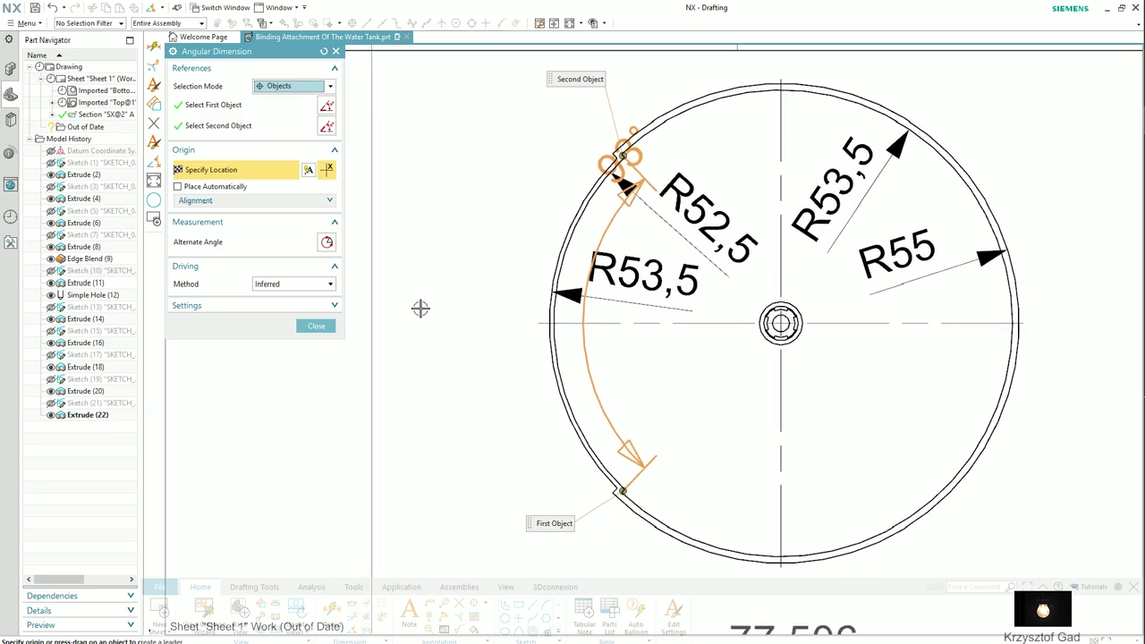
{"action": "scroll", "coordinate": [529, 344], "scroll_direction": "down", "scroll_amount": 1}
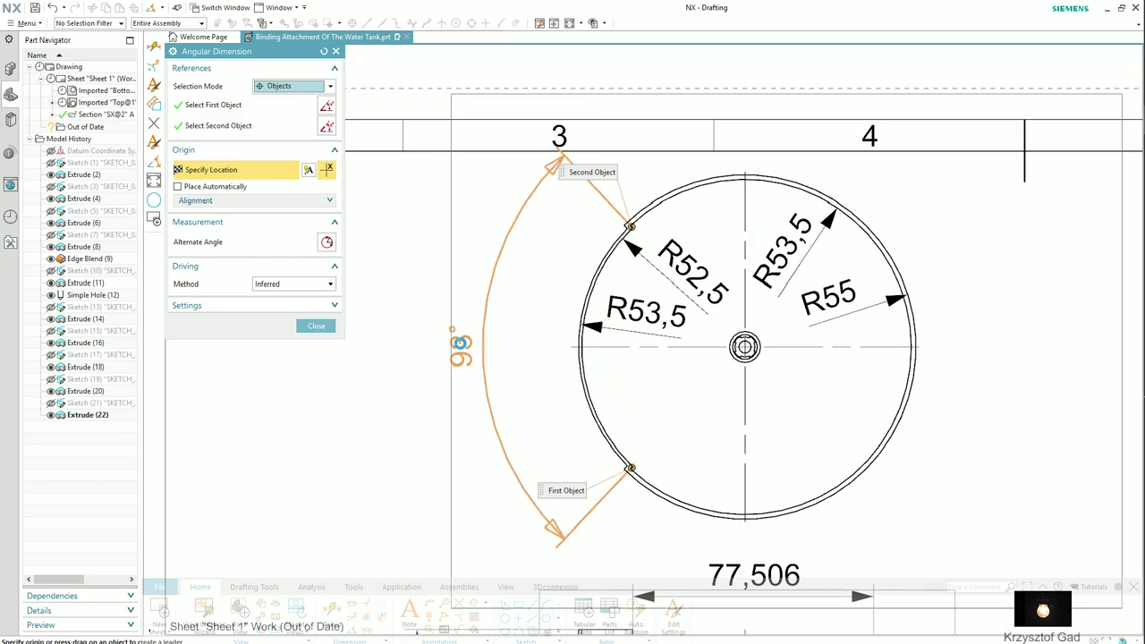
{"action": "left_click", "coordinate": [456, 343]}
Dimension the upper notch width as a 1,5° angle
{"action": "scroll", "coordinate": [638, 295], "scroll_direction": "up", "scroll_amount": 3}
{"action": "scroll", "coordinate": [644, 349], "scroll_direction": "up", "scroll_amount": 2}
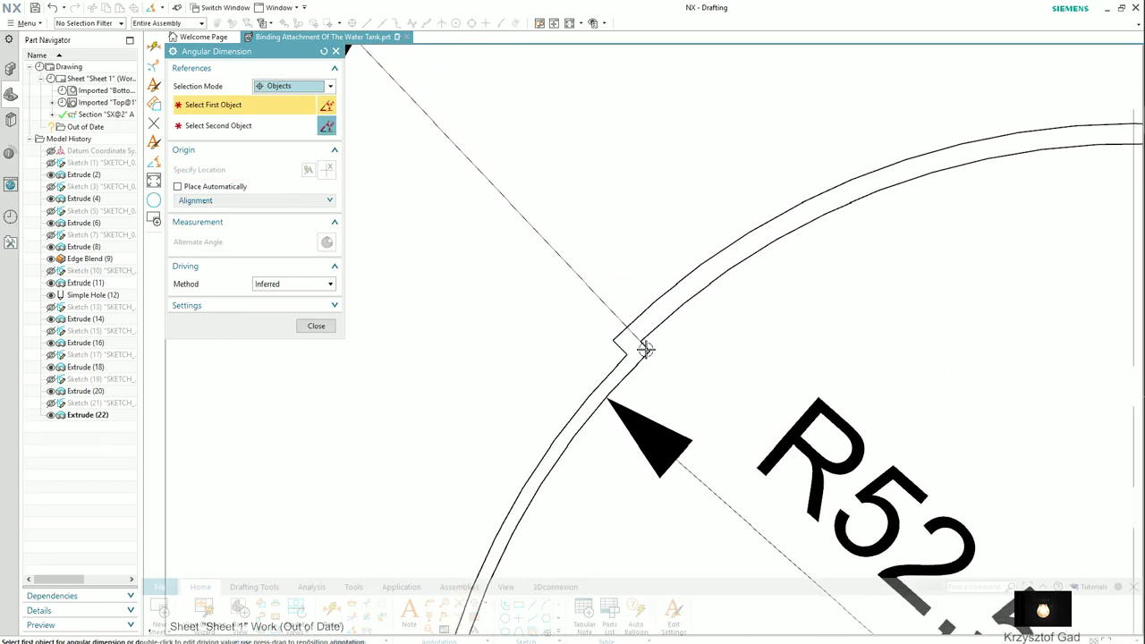
{"action": "left_click", "coordinate": [638, 349]}
{"action": "left_click", "coordinate": [622, 347]}
{"action": "scroll", "coordinate": [524, 235], "scroll_direction": "down", "scroll_amount": 1}
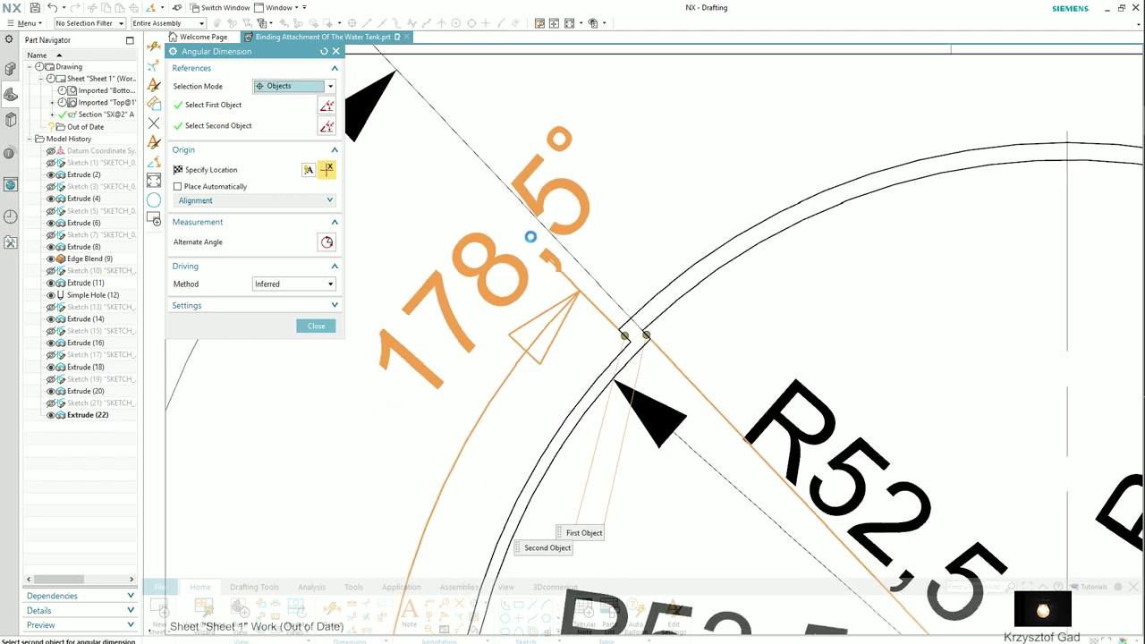
{"action": "scroll", "coordinate": [581, 251], "scroll_direction": "down", "scroll_amount": 1}
{"action": "left_click", "coordinate": [565, 308]}
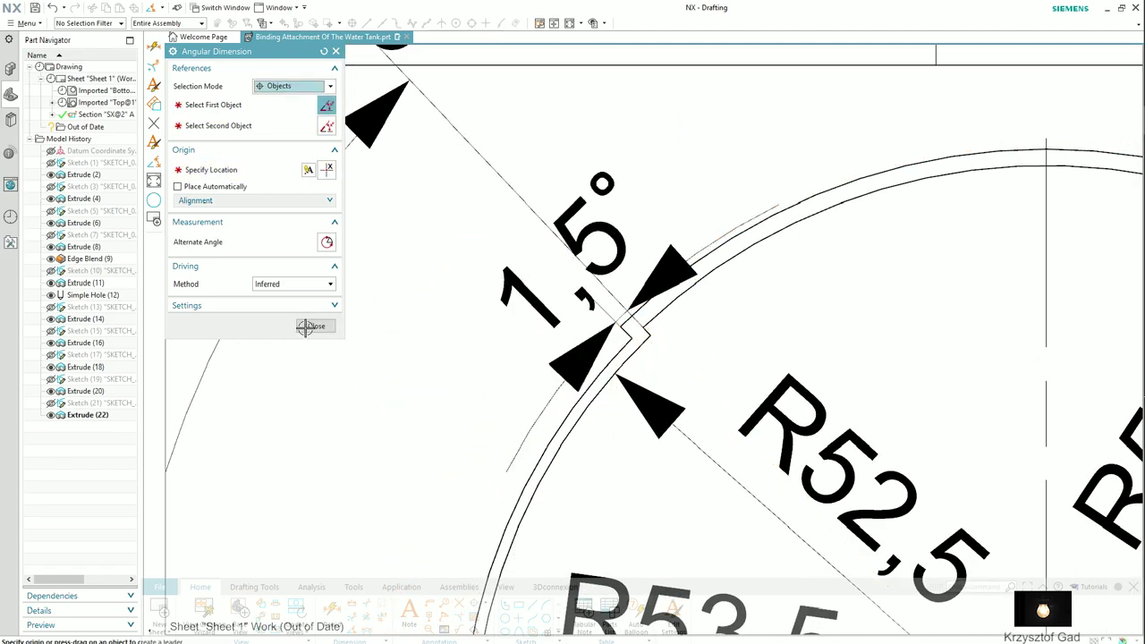
{"action": "left_click", "coordinate": [312, 328]}
Drag the 1,5° and 93° dimensions further out from the circle
{"action": "scroll", "coordinate": [527, 327], "scroll_direction": "down", "scroll_amount": 1}
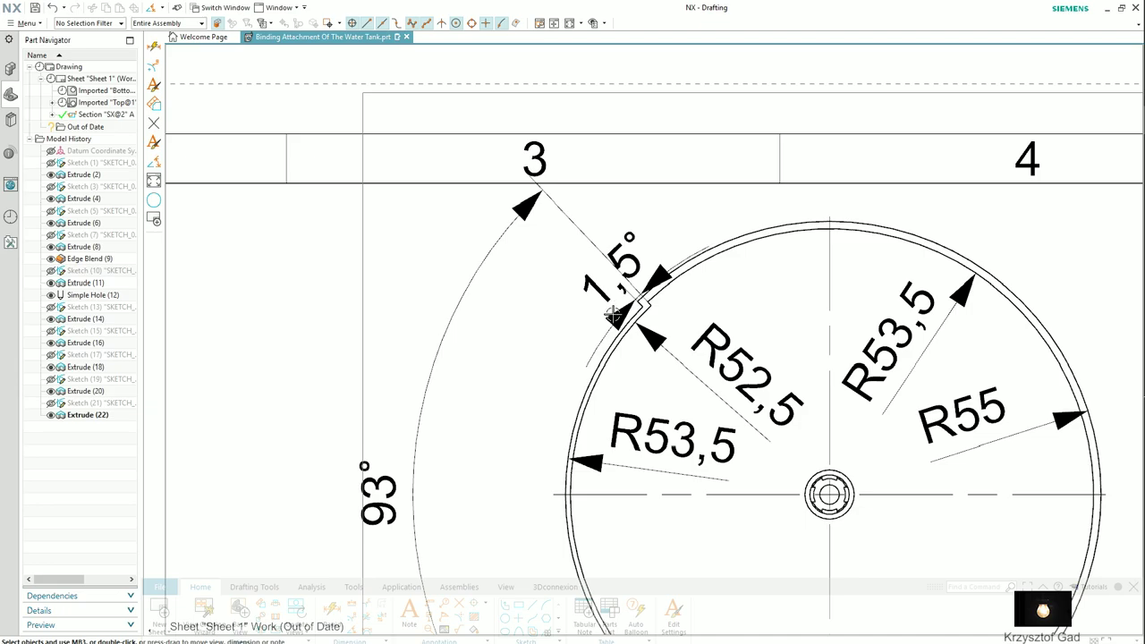
{"action": "left_click_drag", "start_coordinate": [590, 290], "coordinate": [535, 300]}
{"action": "scroll", "coordinate": [521, 358], "scroll_direction": "down", "scroll_amount": 2}
{"action": "left_click_drag", "start_coordinate": [457, 361], "coordinate": [483, 353]}
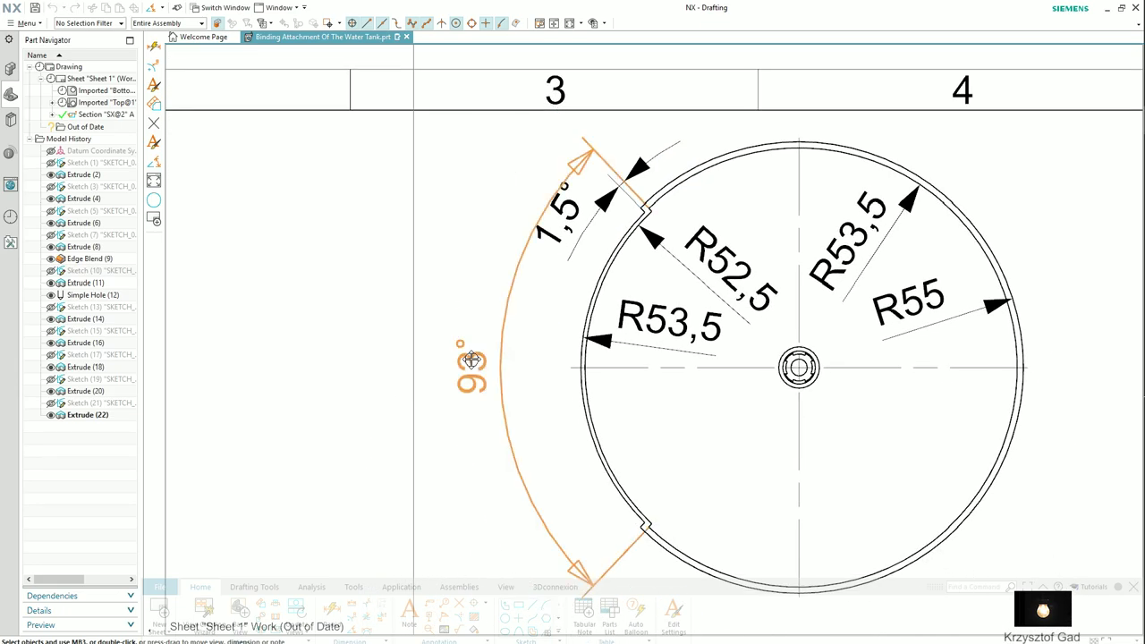
{"action": "scroll", "coordinate": [483, 353], "scroll_direction": "down", "scroll_amount": 1}
{"action": "scroll", "coordinate": [483, 353], "scroll_direction": "down", "scroll_amount": 1}
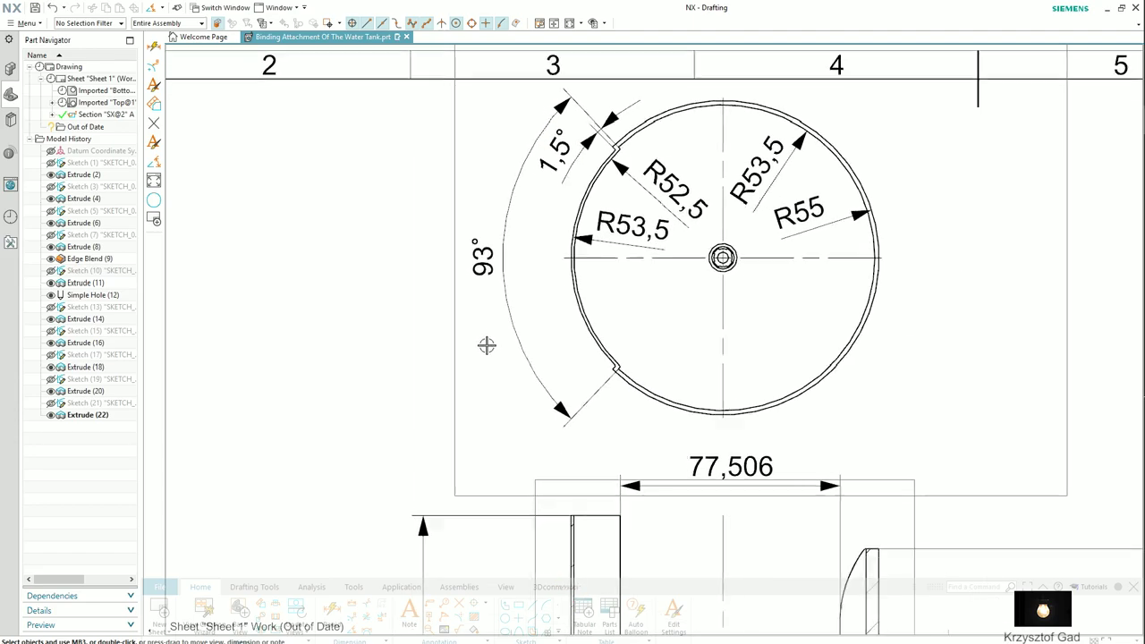
{"action": "scroll", "coordinate": [483, 353], "scroll_direction": "down", "scroll_amount": 1}
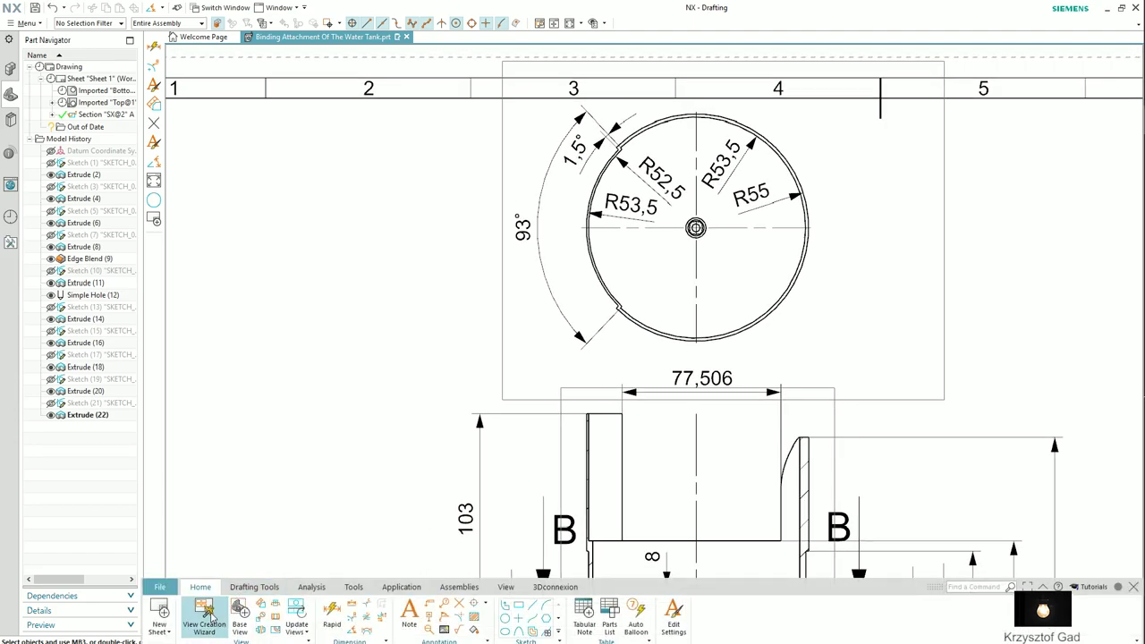
Create a new right-side view of the part at scale 1:2 and place it on the sheet
{"action": "left_click", "coordinate": [213, 615]}
{"action": "left_click", "coordinate": [213, 86]}
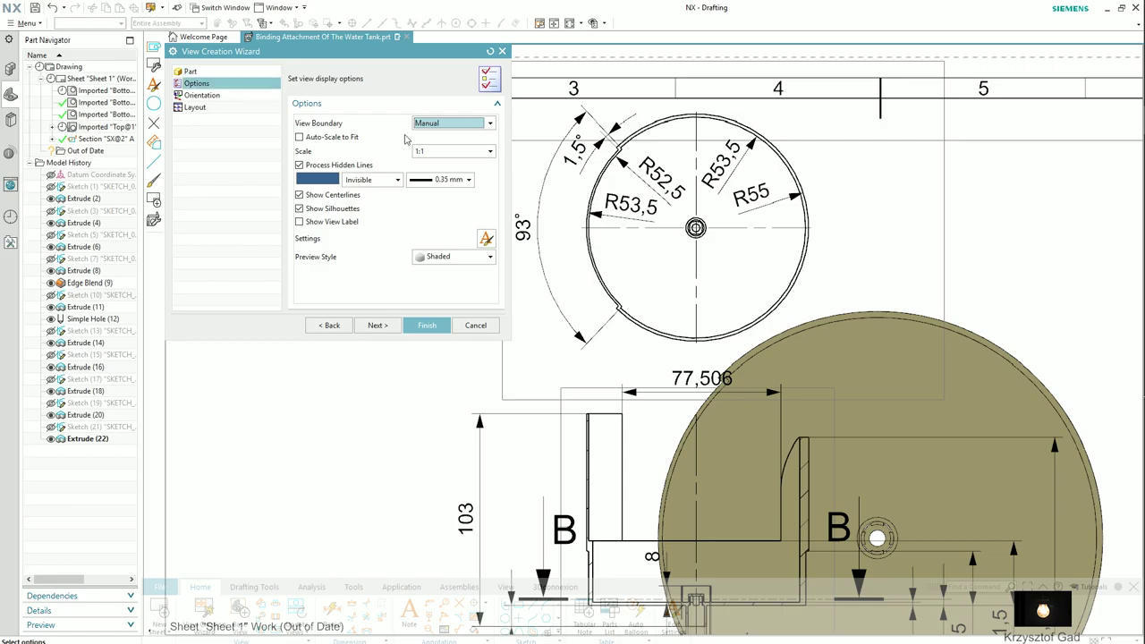
{"action": "left_click", "coordinate": [449, 154]}
{"action": "left_click", "coordinate": [440, 215]}
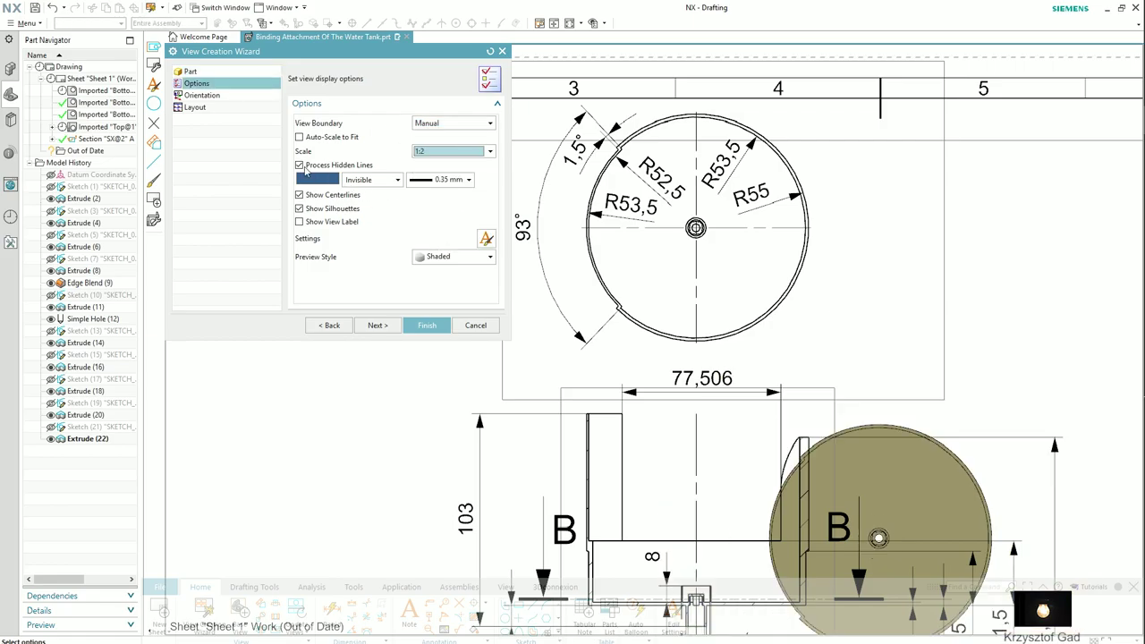
{"action": "left_click", "coordinate": [209, 96]}
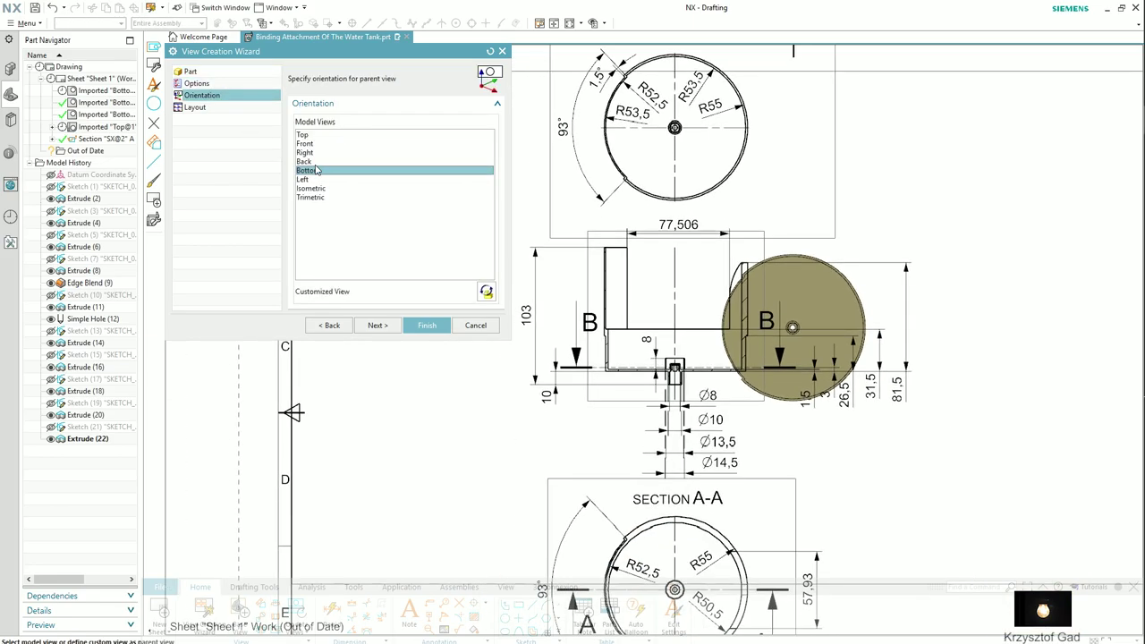
{"action": "left_click", "coordinate": [313, 161]}
{"action": "left_click", "coordinate": [306, 152]}
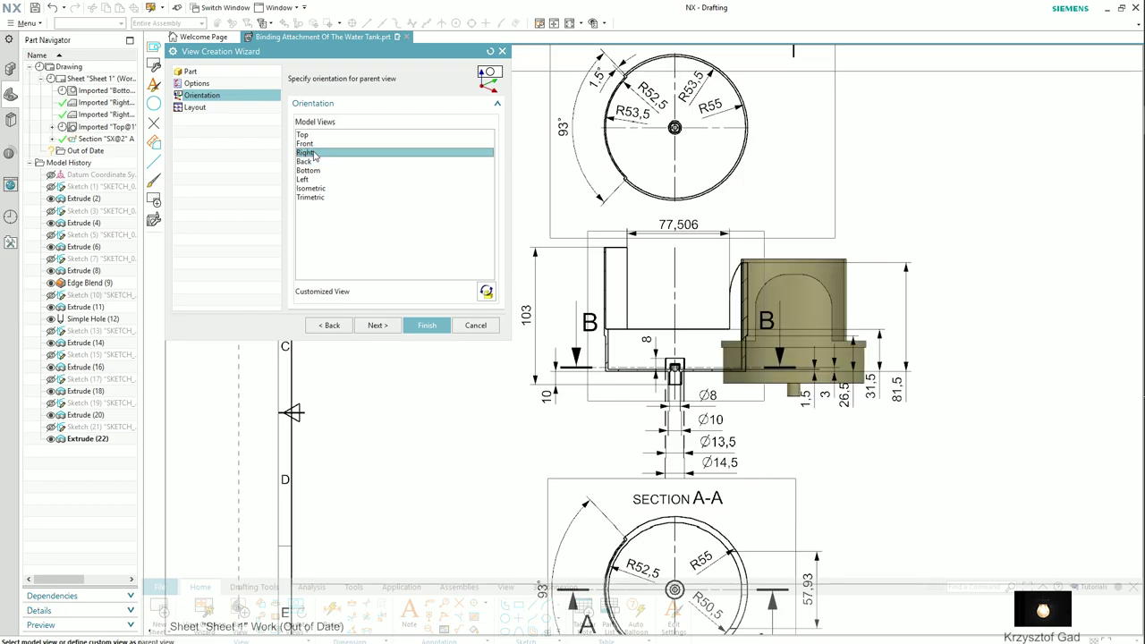
{"action": "left_click", "coordinate": [425, 325]}
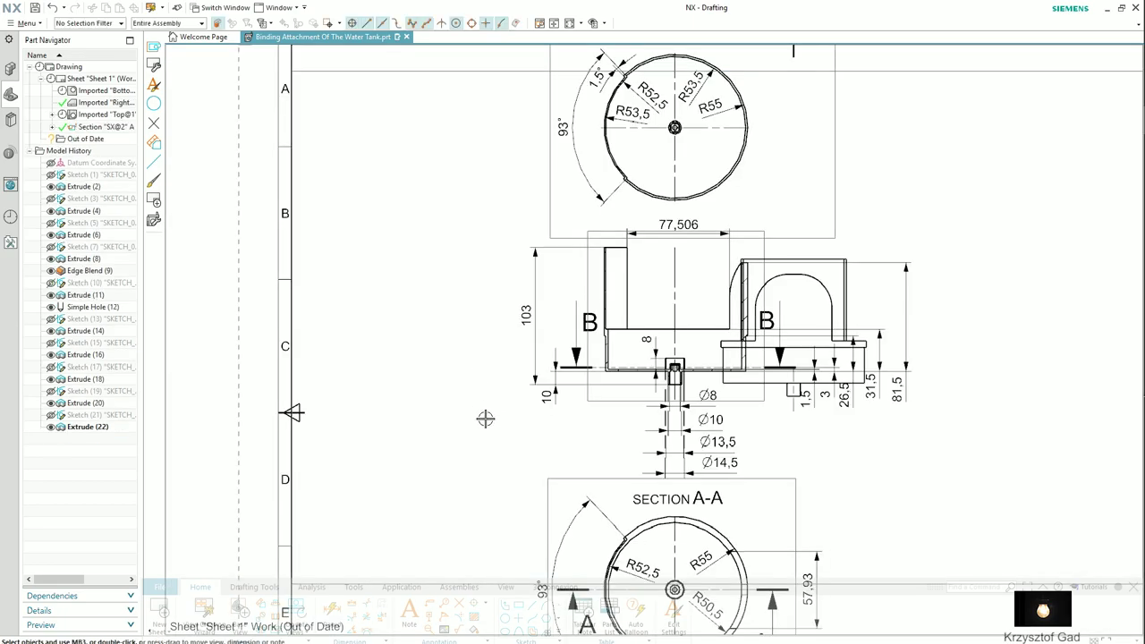
{"action": "key", "text": "ctrl+f"}
Give the right view a manual rectangular boundary and move it left of the front view
{"action": "right_click", "coordinate": [503, 453]}
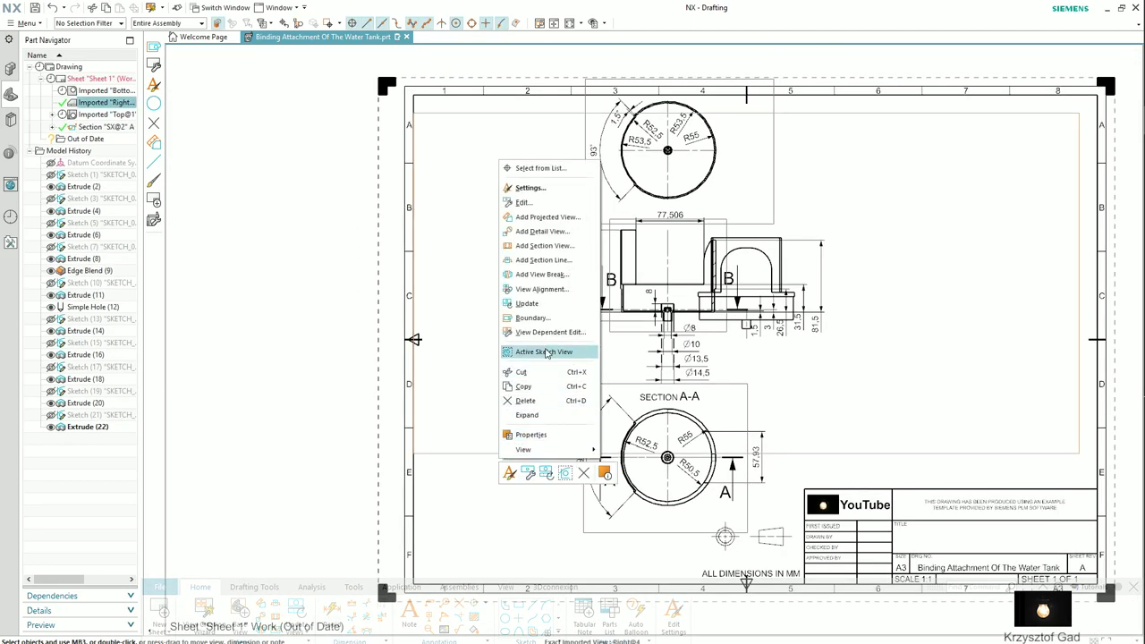
{"action": "left_click", "coordinate": [544, 318]}
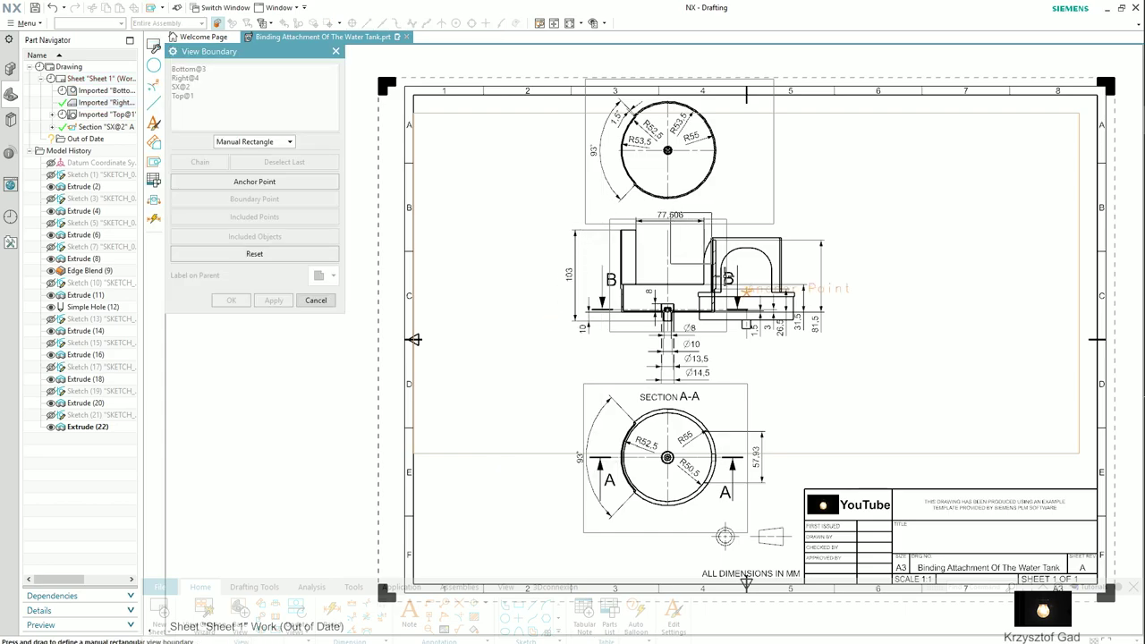
{"action": "left_click_drag", "start_coordinate": [669, 212], "coordinate": [847, 371]}
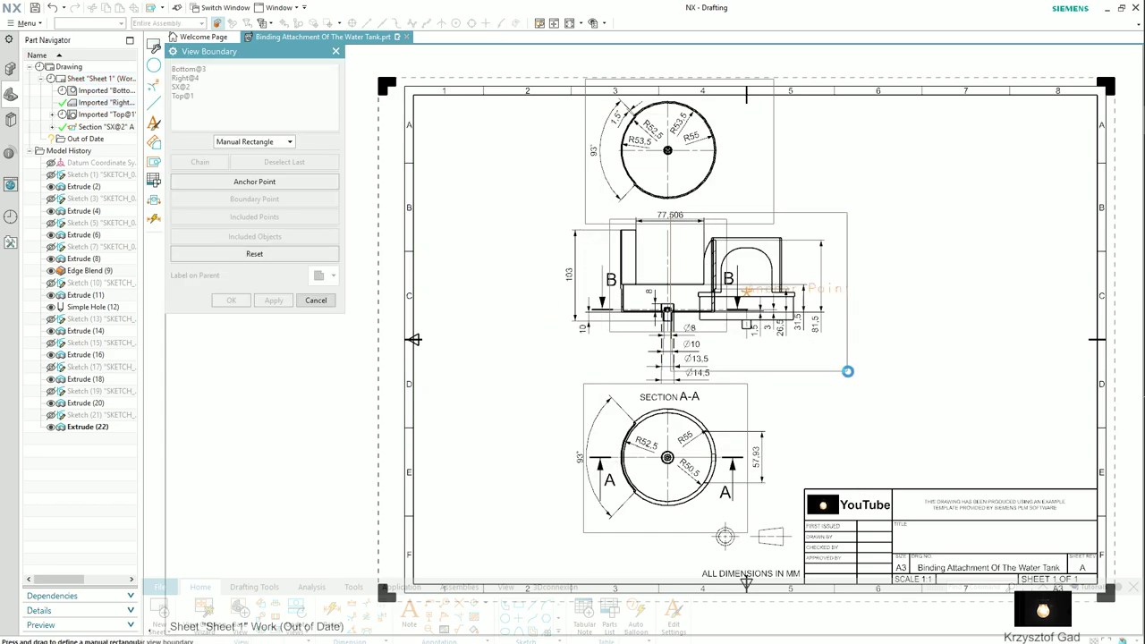
{"action": "left_click", "coordinate": [330, 303]}
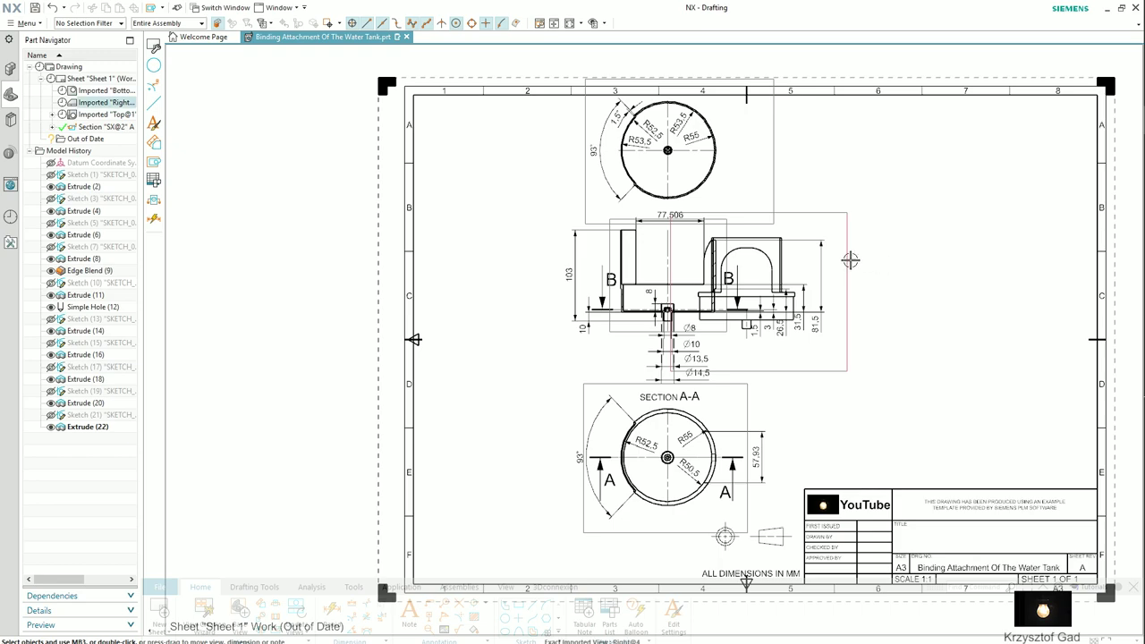
{"action": "left_click_drag", "start_coordinate": [849, 259], "coordinate": [592, 261]}
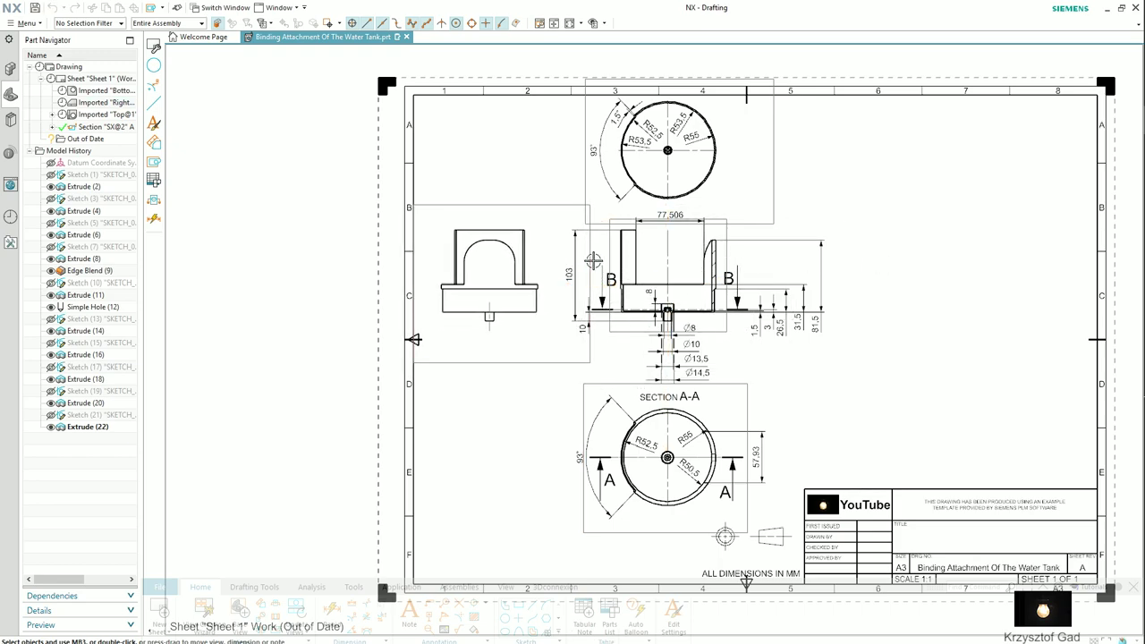
{"action": "scroll", "coordinate": [539, 273], "scroll_direction": "up", "scroll_amount": 3}
{"action": "scroll", "coordinate": [539, 272], "scroll_direction": "up", "scroll_amount": 1}
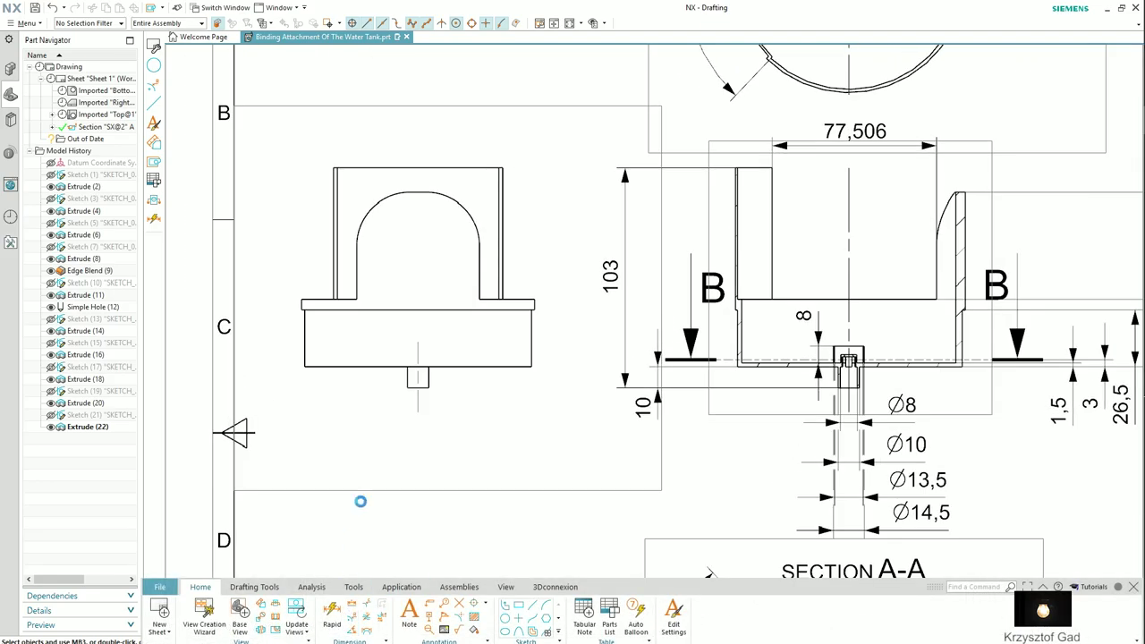
Add R25 radius dimensions to the right and left arcs of the arch in the right view
{"action": "left_click", "coordinate": [474, 216]}
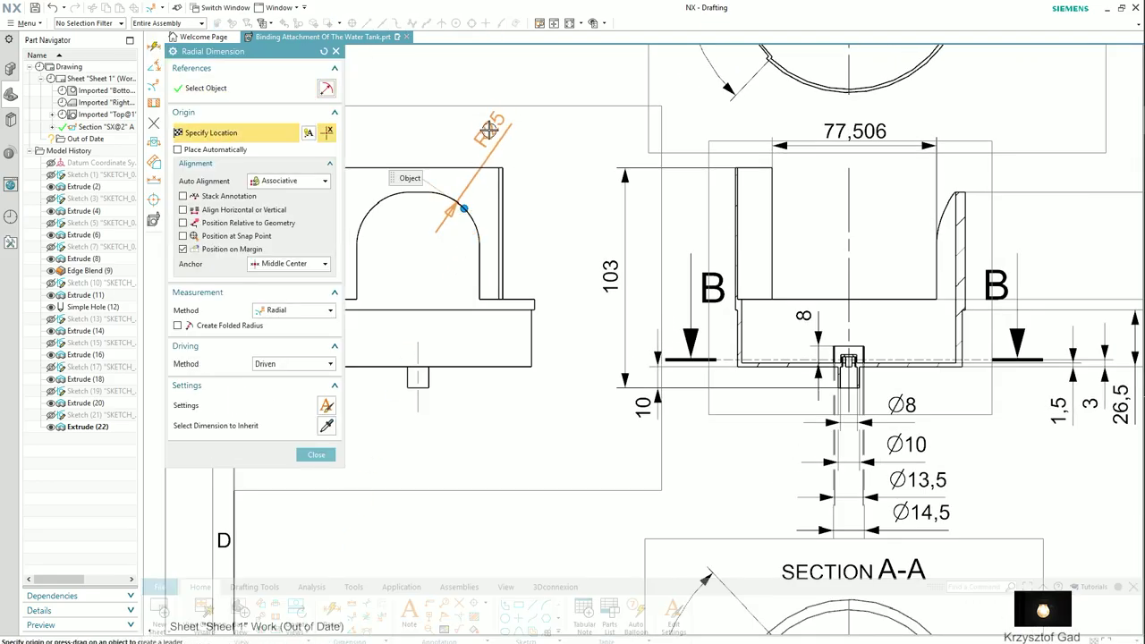
{"action": "left_click", "coordinate": [447, 158]}
{"action": "scroll", "coordinate": [490, 231], "scroll_direction": "down", "scroll_amount": 1}
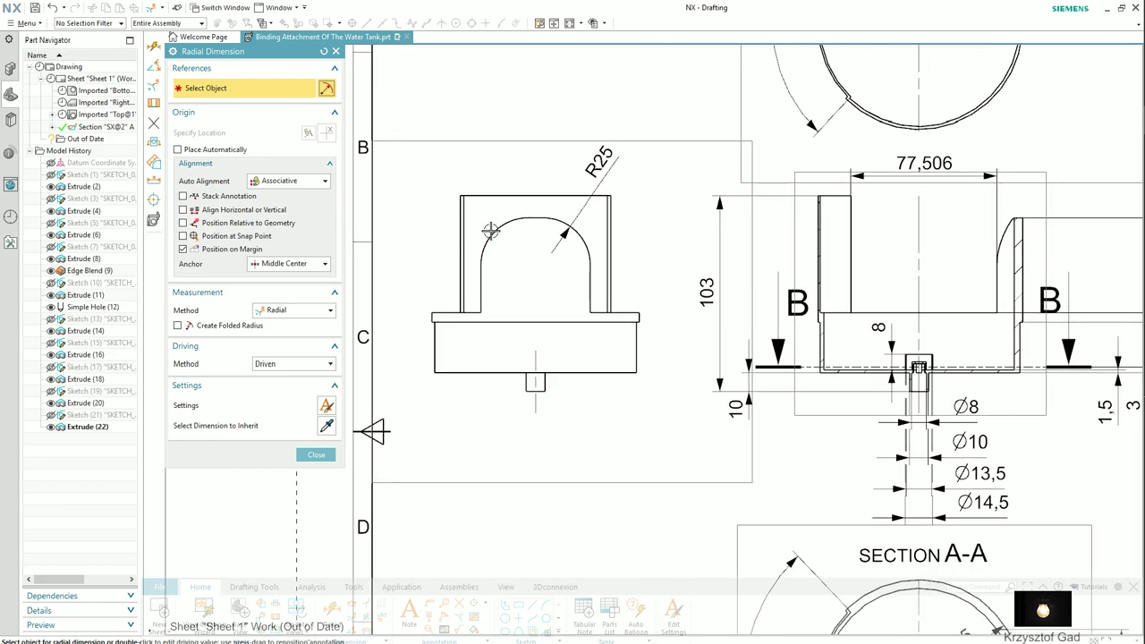
{"action": "left_click", "coordinate": [490, 210]}
{"action": "left_click", "coordinate": [452, 160]}
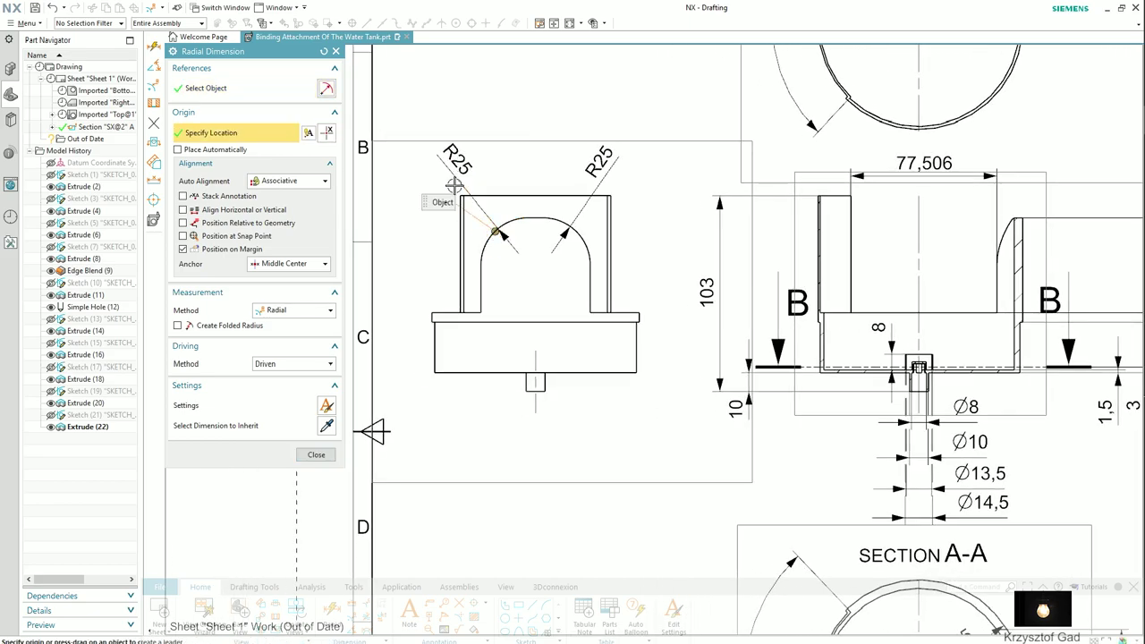
{"action": "left_click", "coordinate": [315, 455]}
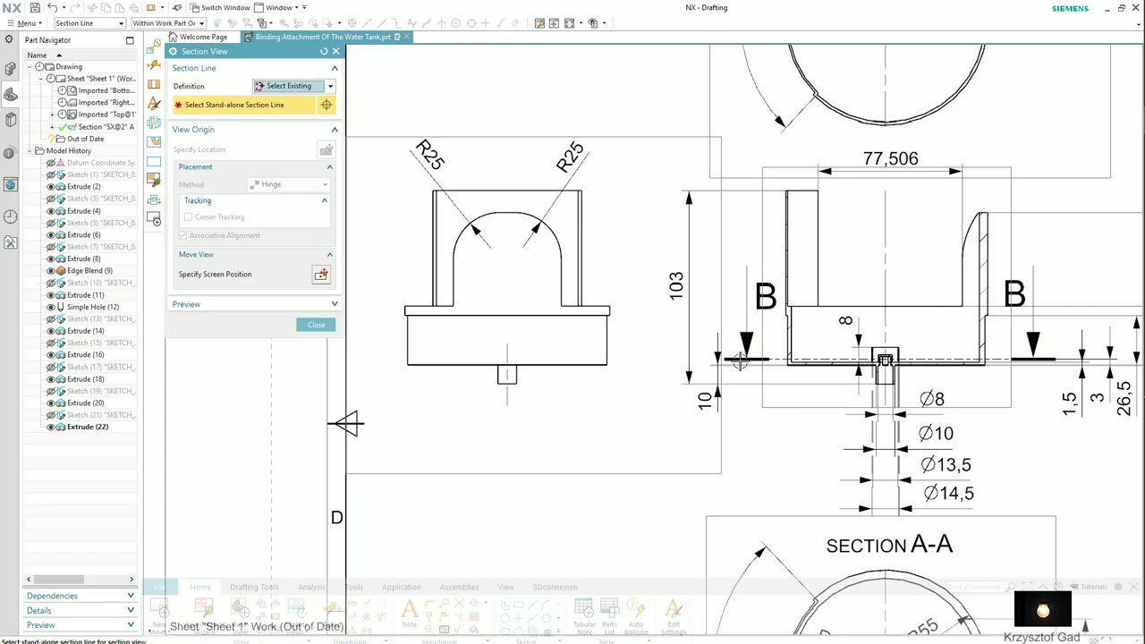
Create SECTION B-B from the B-B cut line with Inferred placement, left of Section A-A
{"action": "left_click", "coordinate": [738, 355]}
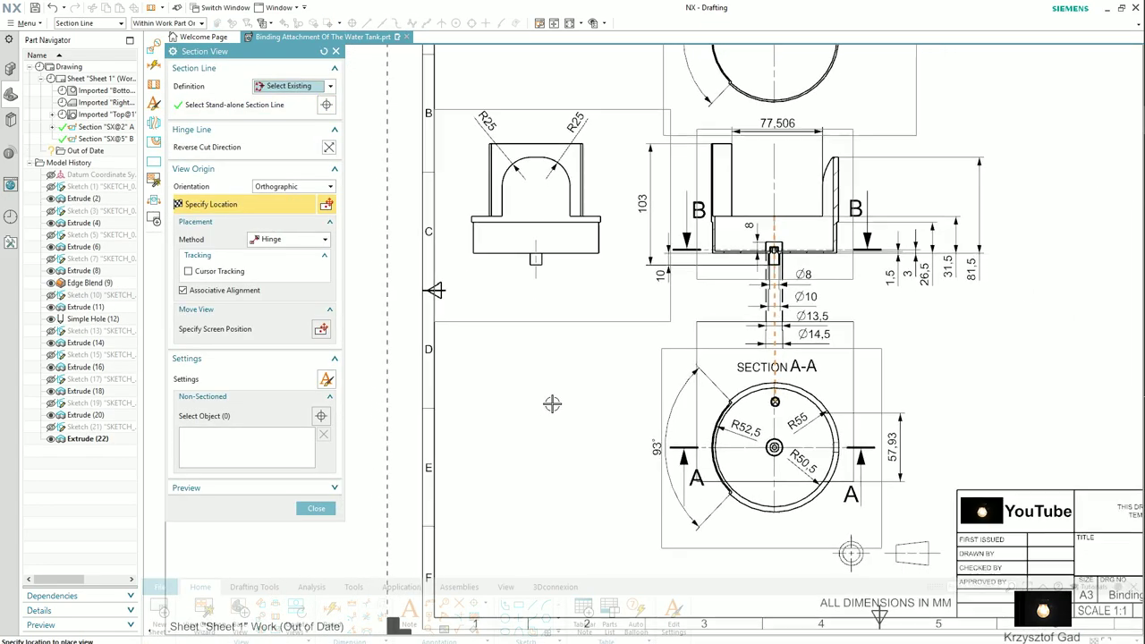
{"action": "left_click", "coordinate": [281, 244]}
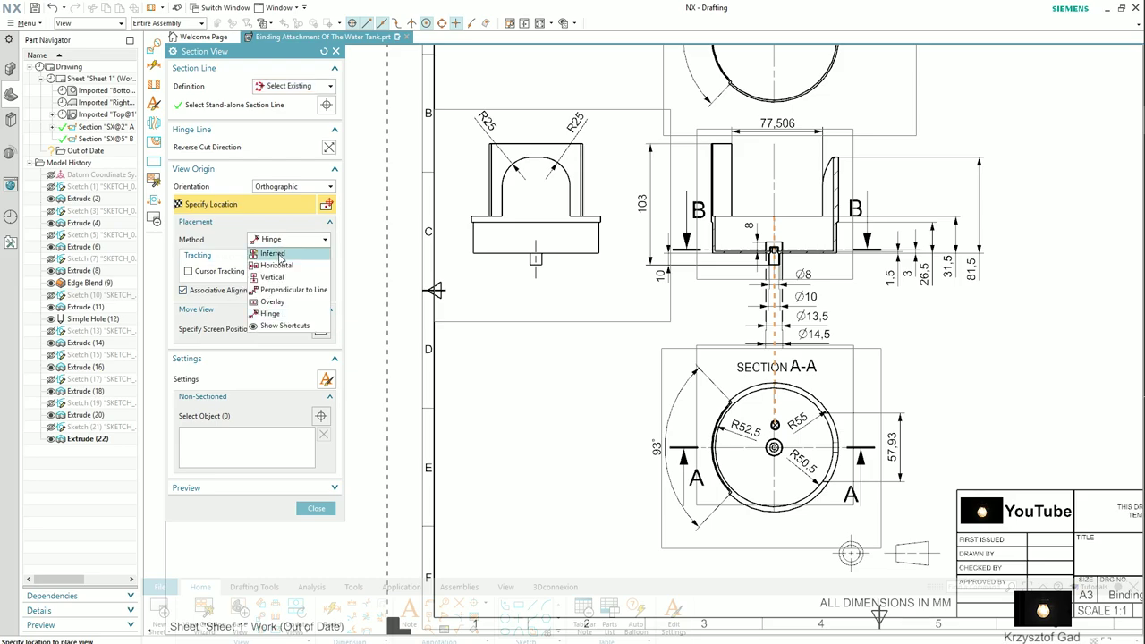
{"action": "left_click", "coordinate": [273, 254]}
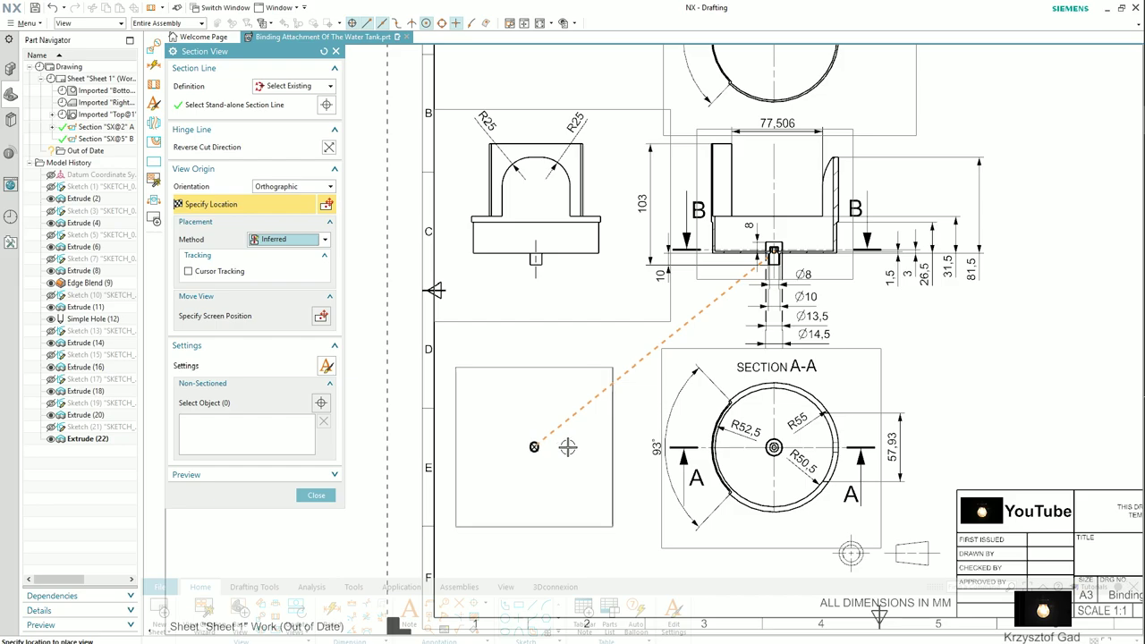
{"action": "left_click", "coordinate": [571, 446]}
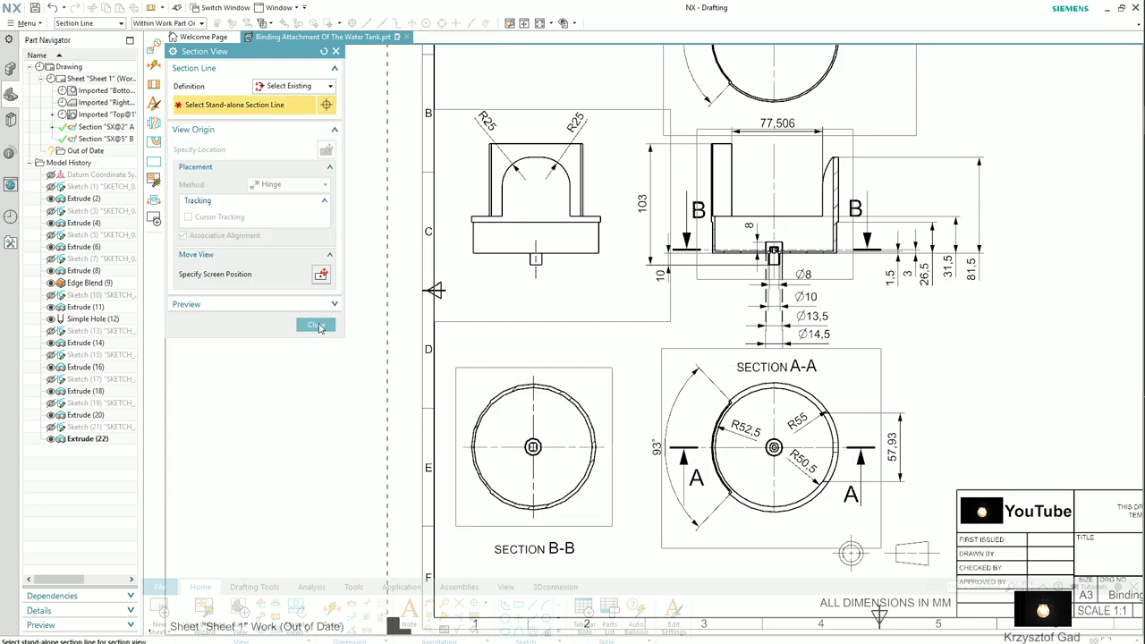
{"action": "left_click", "coordinate": [317, 324]}
{"action": "scroll", "coordinate": [388, 363], "scroll_direction": "up", "scroll_amount": 2}
{"action": "scroll", "coordinate": [459, 388], "scroll_direction": "up", "scroll_amount": 2}
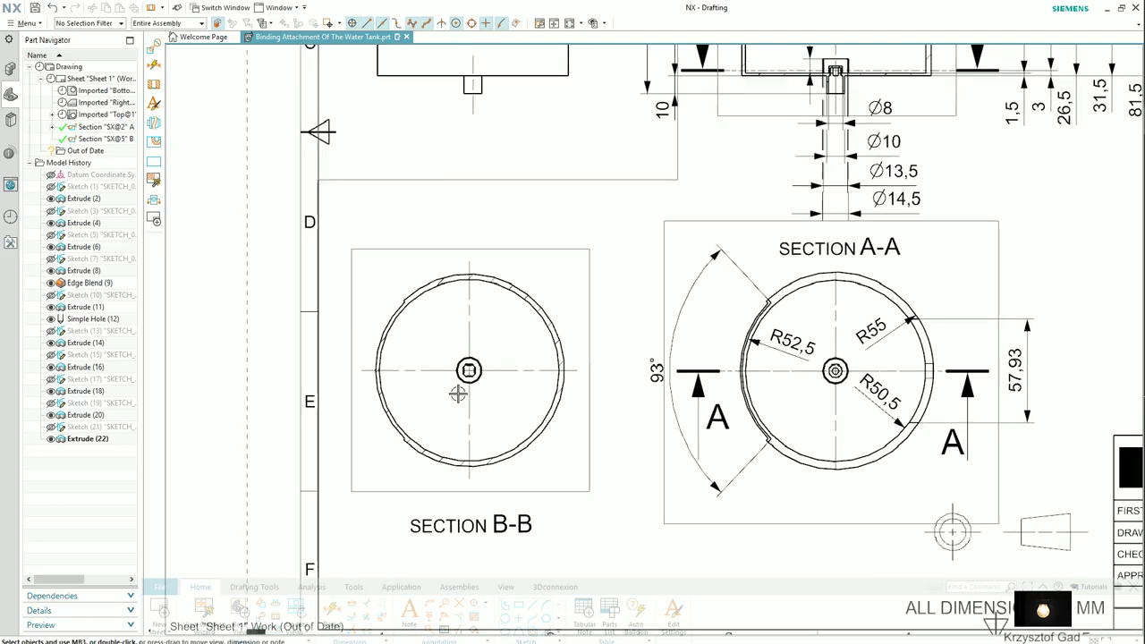
{"action": "scroll", "coordinate": [466, 419], "scroll_direction": "up", "scroll_amount": 2}
{"action": "scroll", "coordinate": [521, 479], "scroll_direction": "up", "scroll_amount": 3}
Set the Section B-B crosshatch to distance 1 at 45°
{"action": "double_click", "coordinate": [483, 474]}
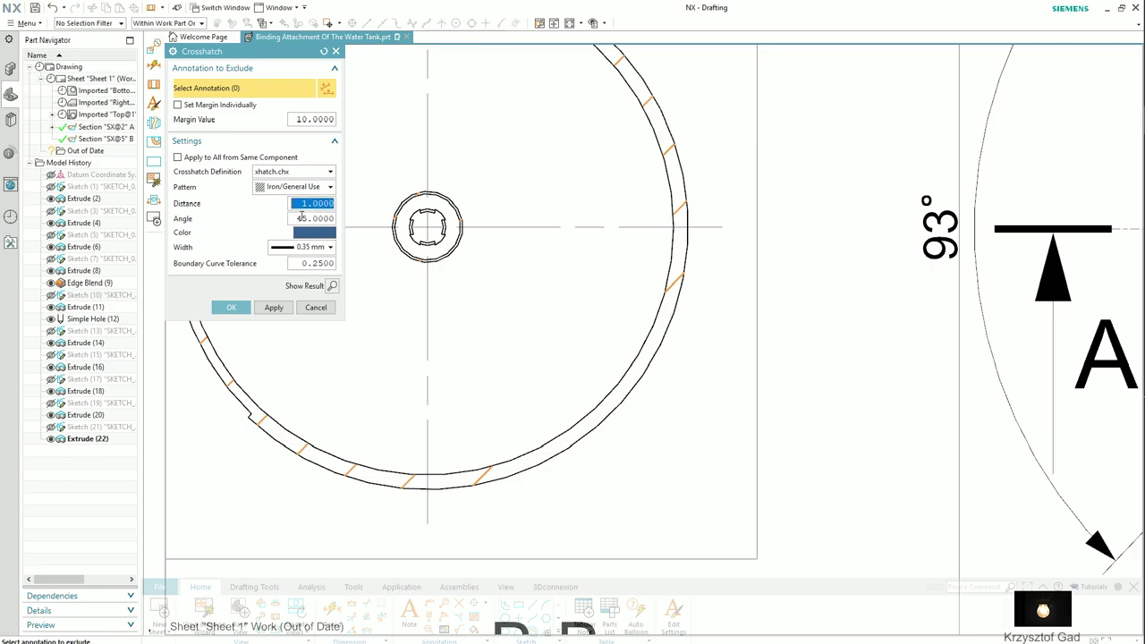
{"action": "left_click", "coordinate": [244, 305]}
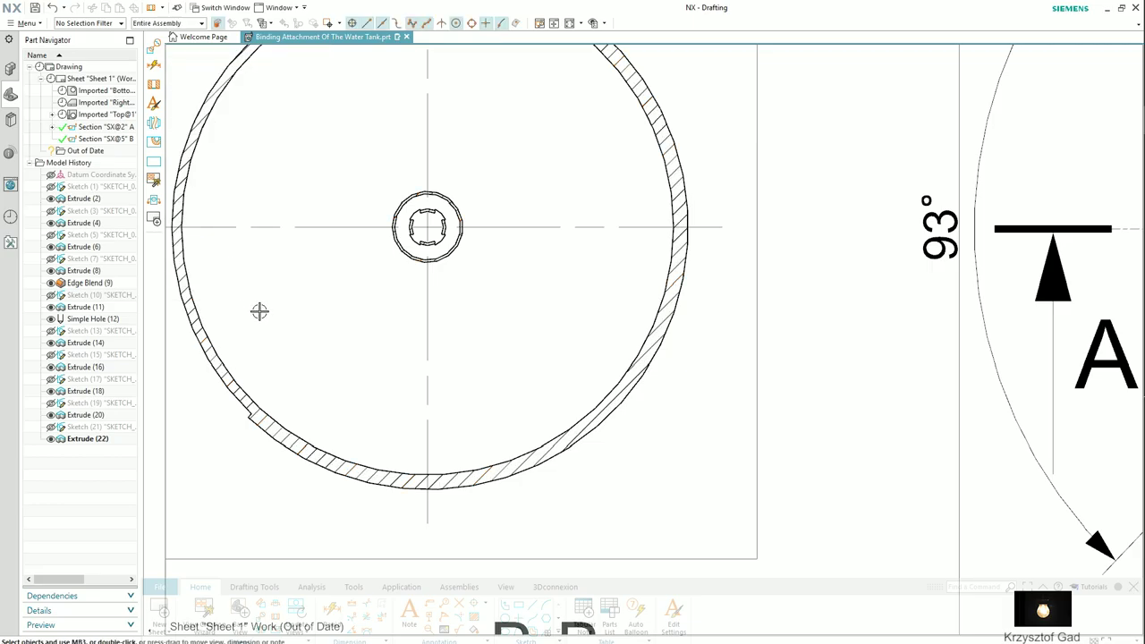
{"action": "scroll", "coordinate": [268, 309], "scroll_direction": "down", "scroll_amount": 1}
{"action": "scroll", "coordinate": [286, 311], "scroll_direction": "down", "scroll_amount": 2}
{"action": "scroll", "coordinate": [296, 312], "scroll_direction": "up", "scroll_amount": 1}
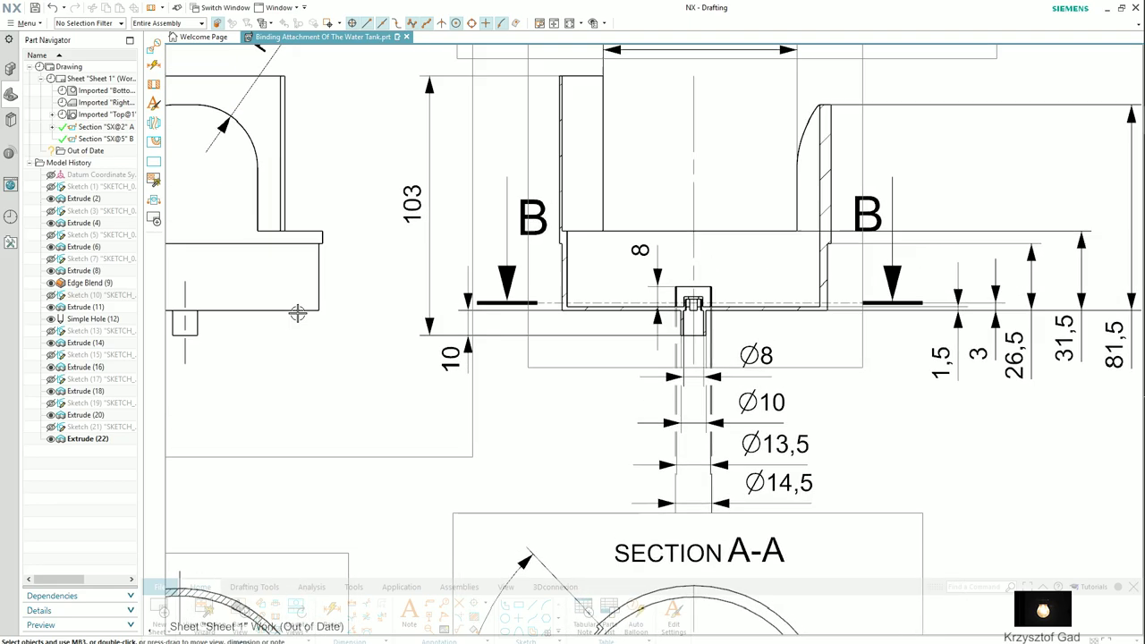
{"action": "scroll", "coordinate": [493, 350], "scroll_direction": "up", "scroll_amount": 2}
{"action": "scroll", "coordinate": [518, 309], "scroll_direction": "up", "scroll_amount": 2}
Set the front section view's crosshatch to distance 1 at 45°
{"action": "double_click", "coordinate": [522, 304]}
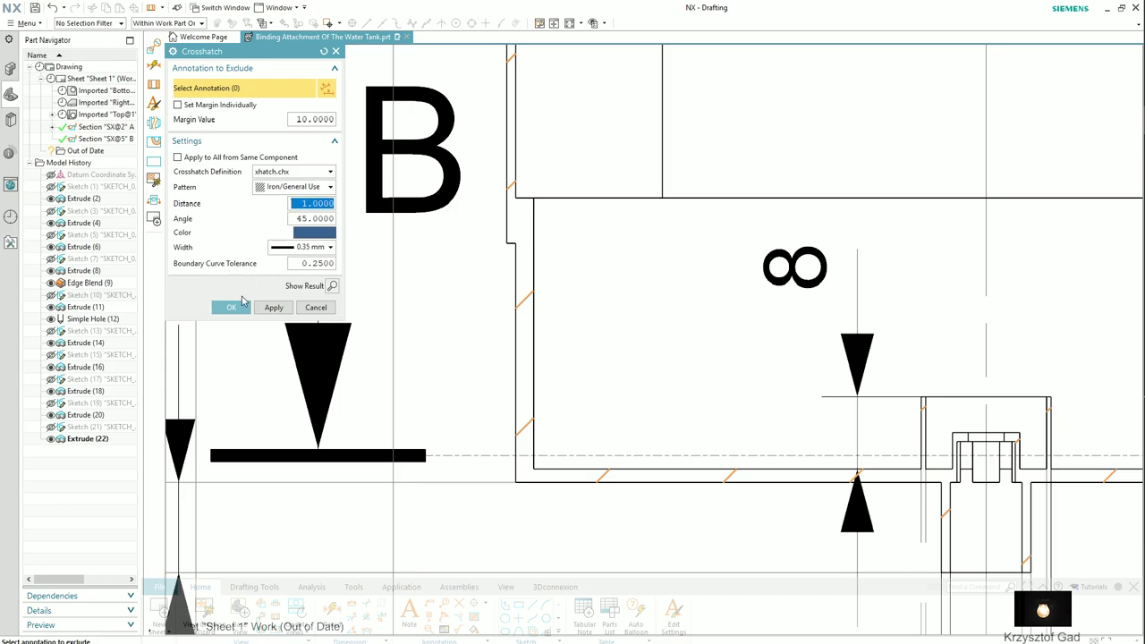
{"action": "left_click", "coordinate": [234, 306]}
{"action": "scroll", "coordinate": [238, 299], "scroll_direction": "down", "scroll_amount": 2}
{"action": "scroll", "coordinate": [237, 284], "scroll_direction": "down", "scroll_amount": 2}
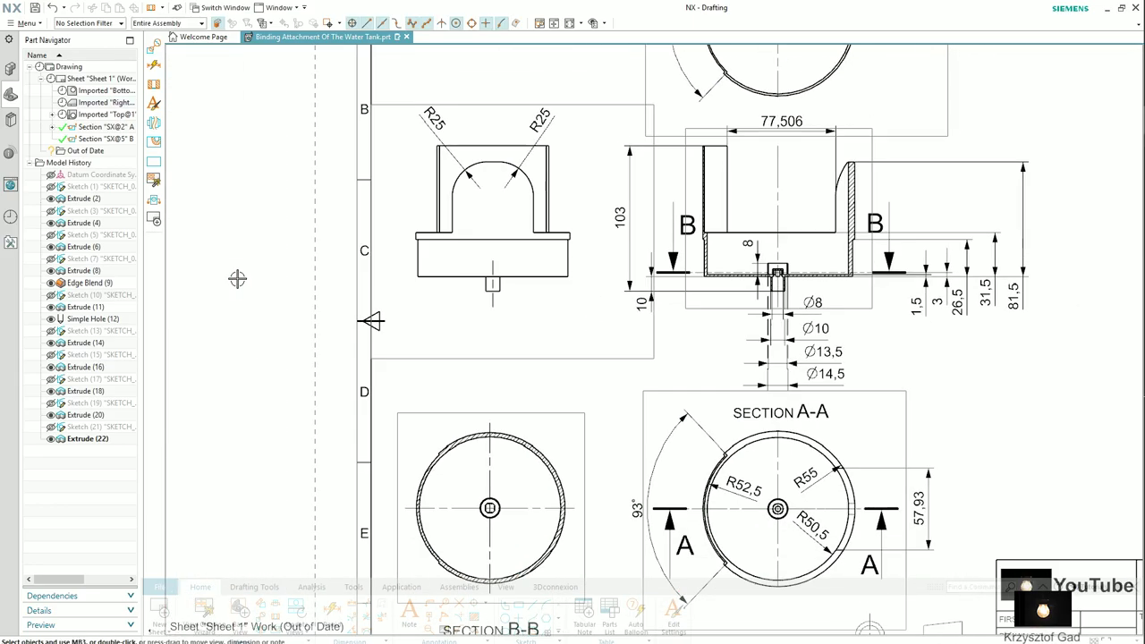
{"action": "scroll", "coordinate": [236, 279], "scroll_direction": "down", "scroll_amount": 3}
{"action": "scroll", "coordinate": [238, 279], "scroll_direction": "up", "scroll_amount": 2}
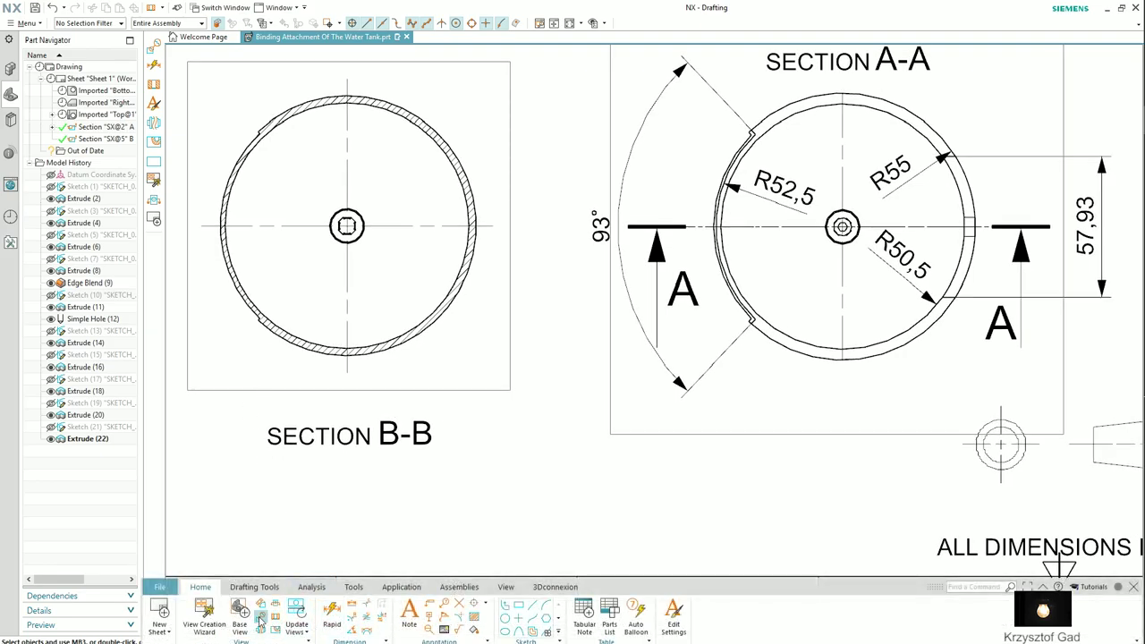
Create circular Detail C around the small hub at 1:1 and place it below Section B-B
{"action": "scroll", "coordinate": [376, 246], "scroll_direction": "up", "scroll_amount": 2}
{"action": "scroll", "coordinate": [496, 299], "scroll_direction": "up", "scroll_amount": 3}
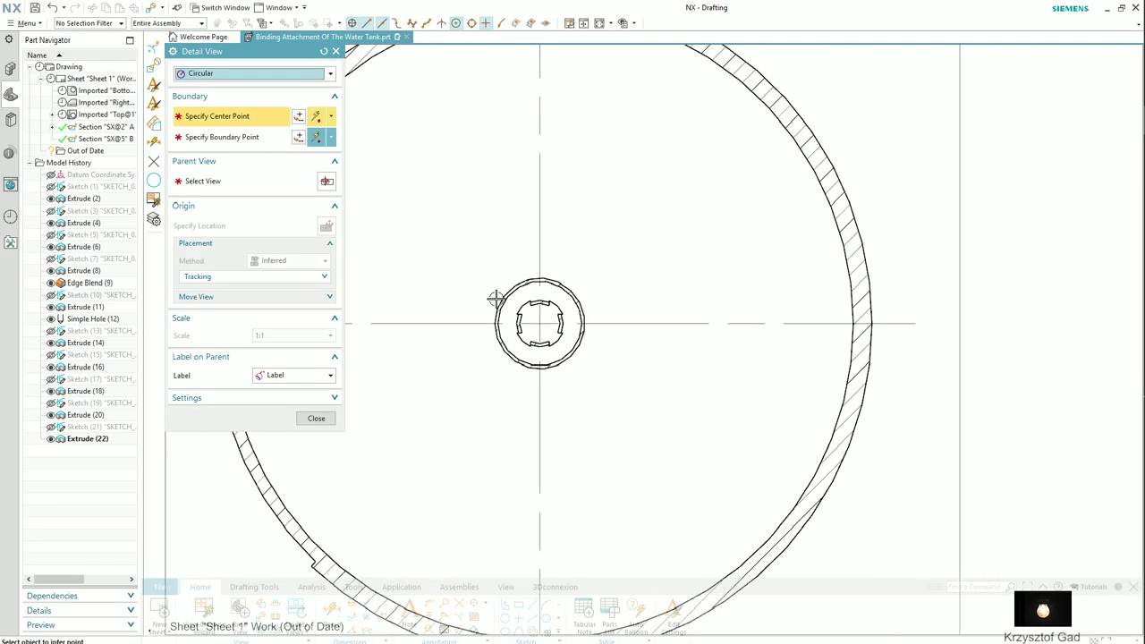
{"action": "scroll", "coordinate": [532, 343], "scroll_direction": "up", "scroll_amount": 2}
{"action": "left_click", "coordinate": [511, 337]}
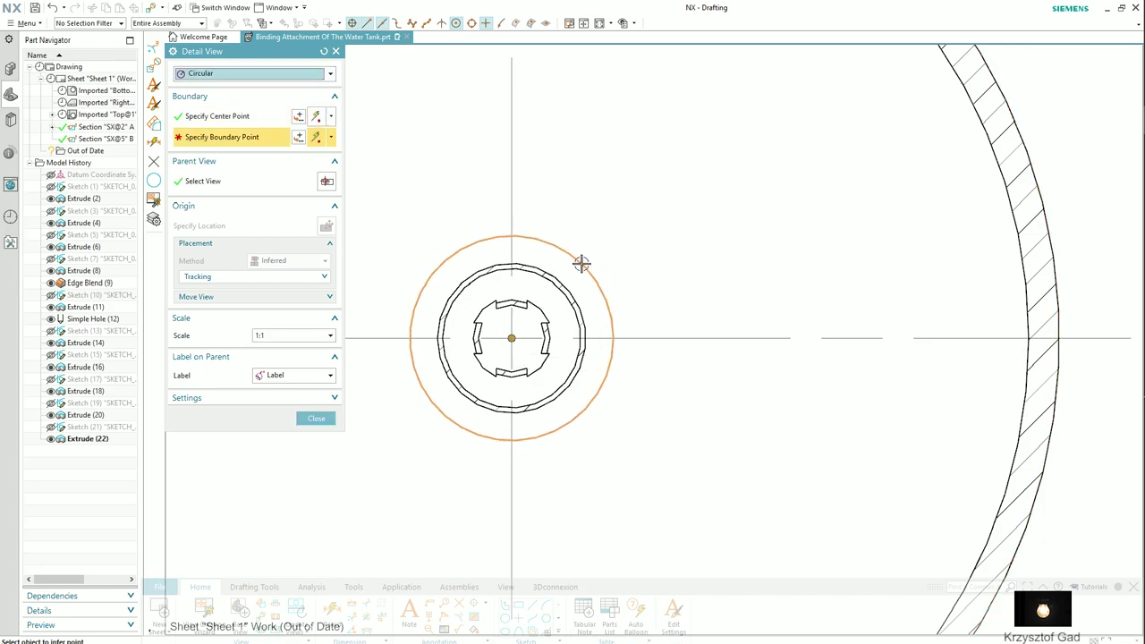
{"action": "left_click", "coordinate": [581, 262]}
{"action": "scroll", "coordinate": [617, 222], "scroll_direction": "down", "scroll_amount": 1}
{"action": "scroll", "coordinate": [603, 248], "scroll_direction": "down", "scroll_amount": 3}
{"action": "scroll", "coordinate": [581, 234], "scroll_direction": "down", "scroll_amount": 2}
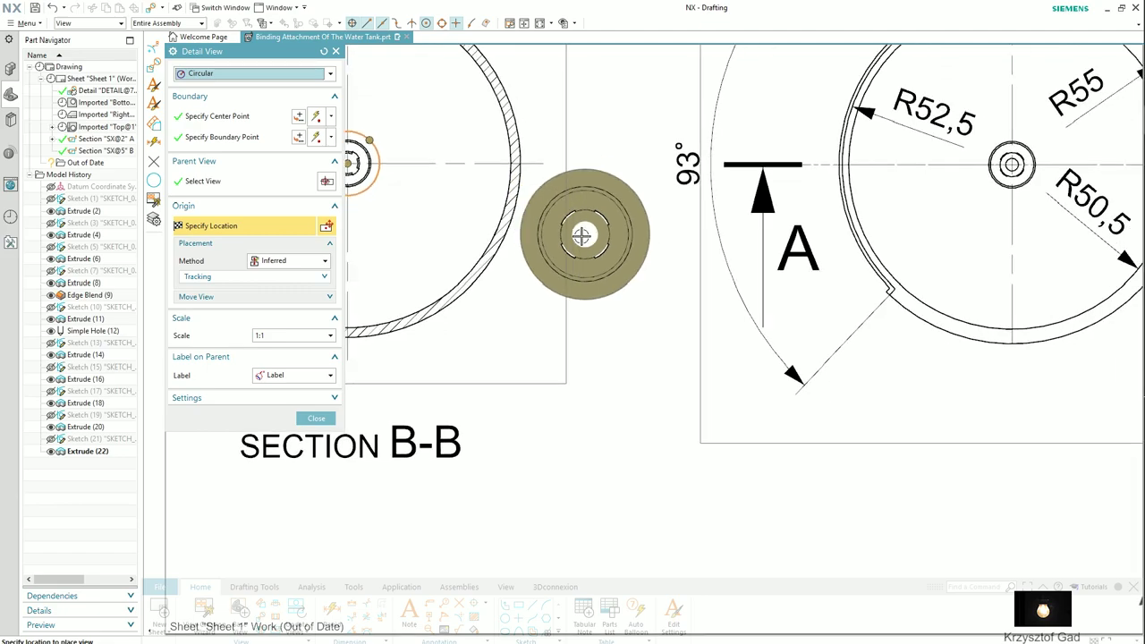
{"action": "scroll", "coordinate": [582, 235], "scroll_direction": "down", "scroll_amount": 1}
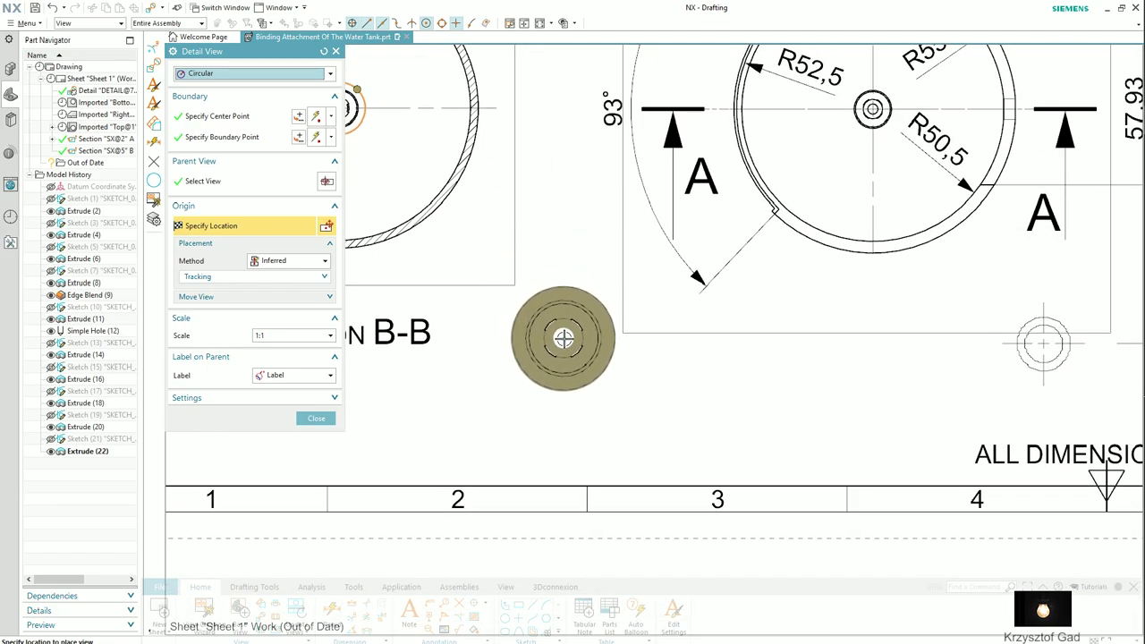
{"action": "left_click", "coordinate": [563, 338]}
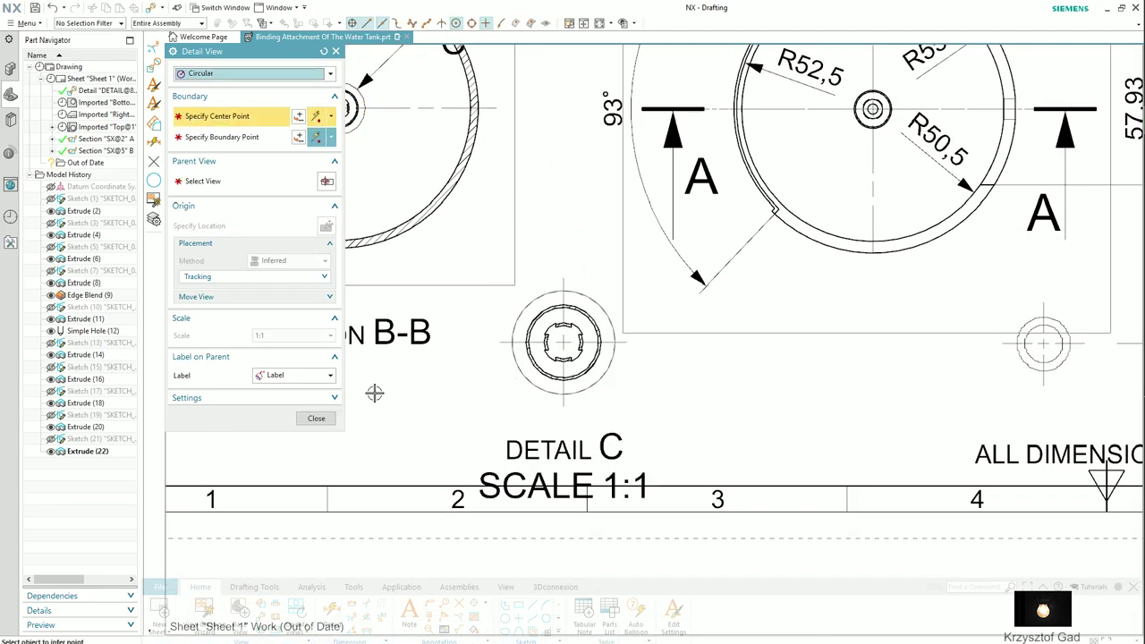
{"action": "left_click", "coordinate": [316, 418]}
Reduce the DETAIL C / SCALE 1:1 label lettering height to 1.5
{"action": "double_click", "coordinate": [511, 449]}
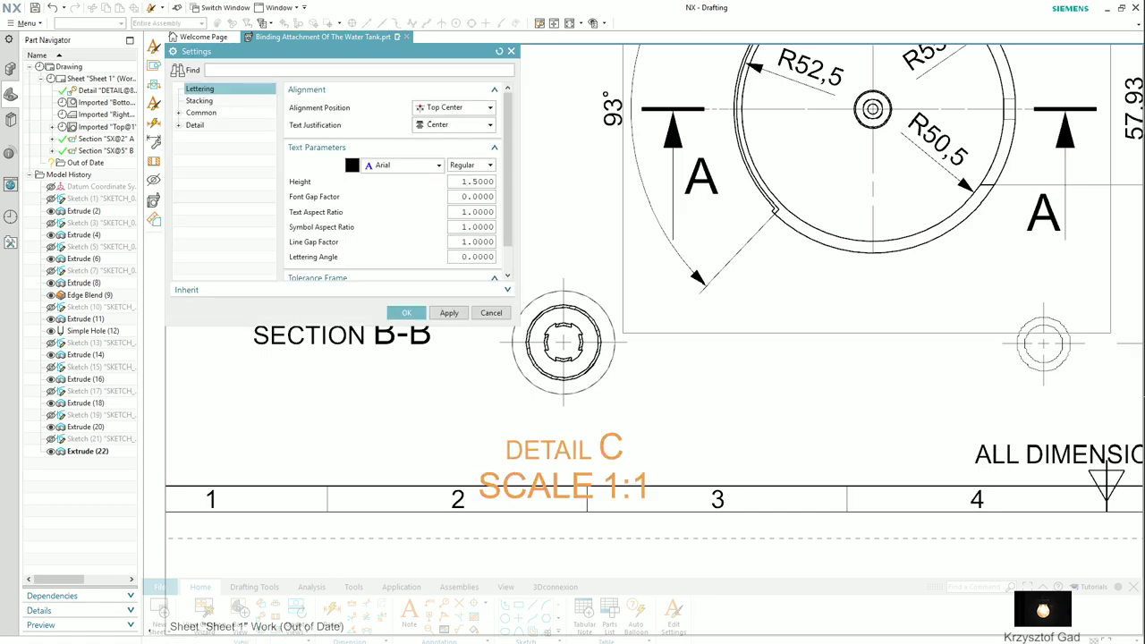
{"action": "left_click", "coordinate": [409, 314]}
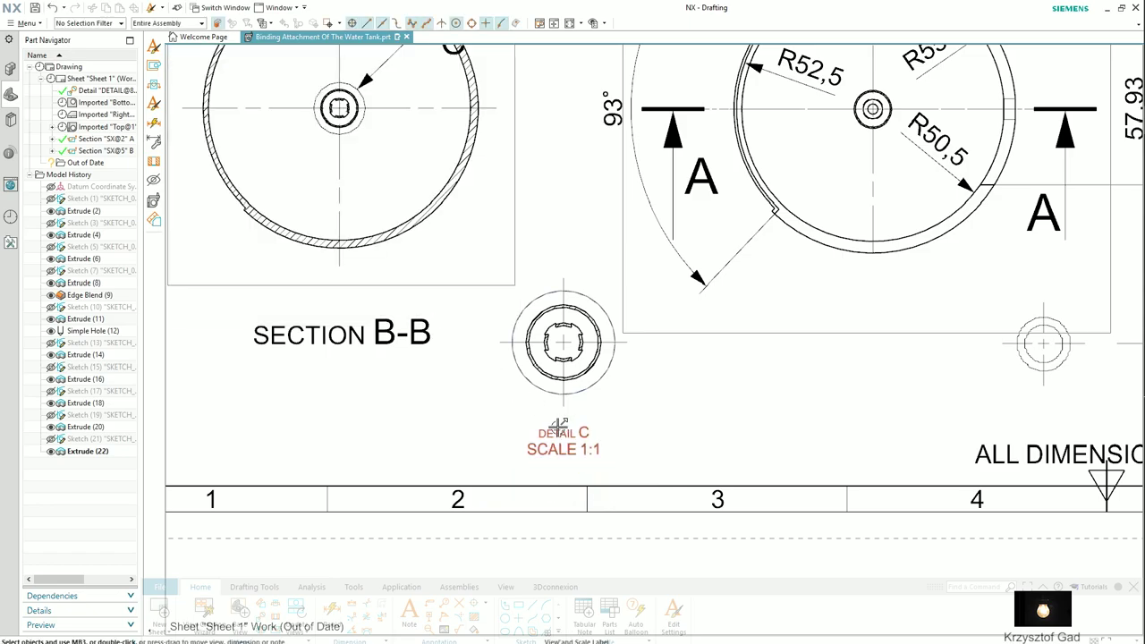
Add an R4 radius dimension to the outer hub arc in Detail C
{"action": "scroll", "coordinate": [595, 338], "scroll_direction": "up", "scroll_amount": 2}
{"action": "scroll", "coordinate": [594, 338], "scroll_direction": "up", "scroll_amount": 2}
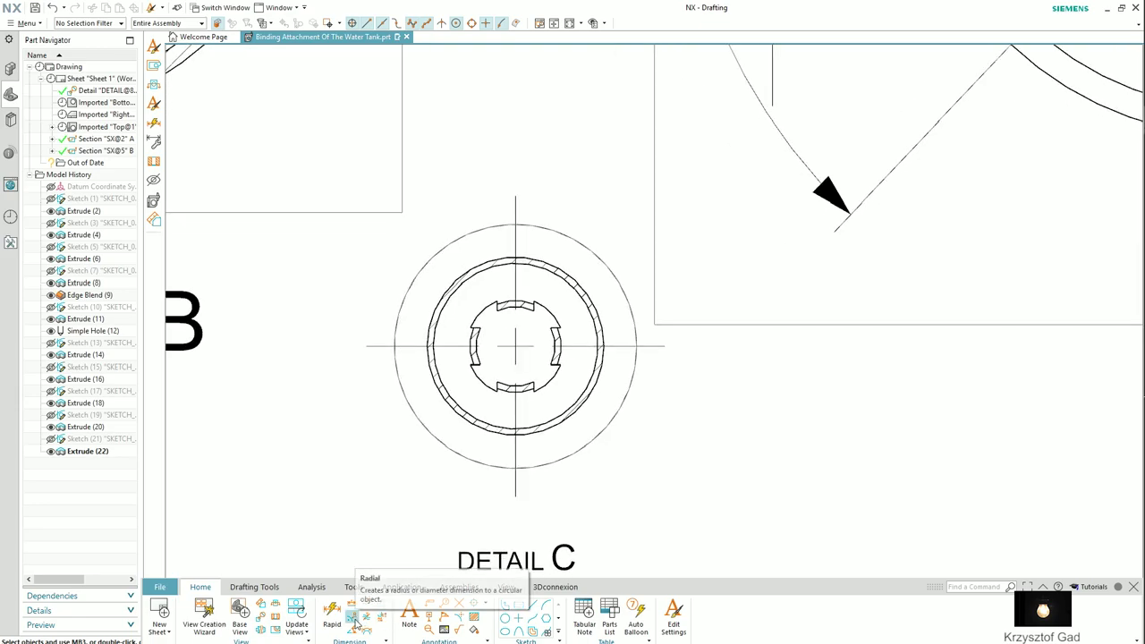
{"action": "left_click", "coordinate": [352, 618]}
{"action": "scroll", "coordinate": [572, 412], "scroll_direction": "up", "scroll_amount": 3}
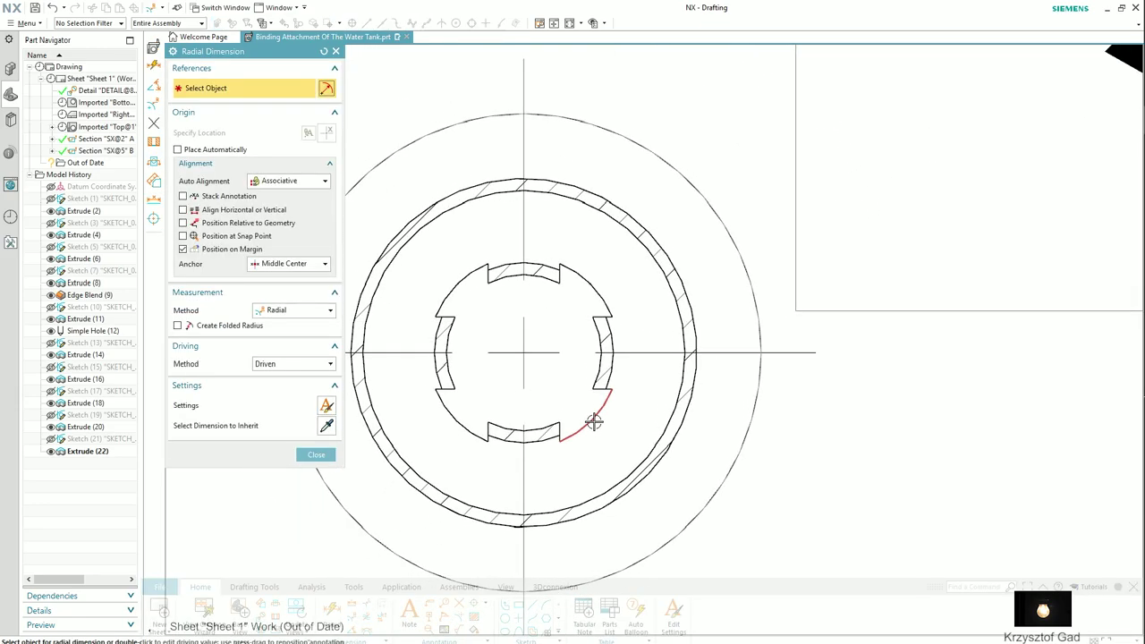
{"action": "left_click", "coordinate": [593, 419]}
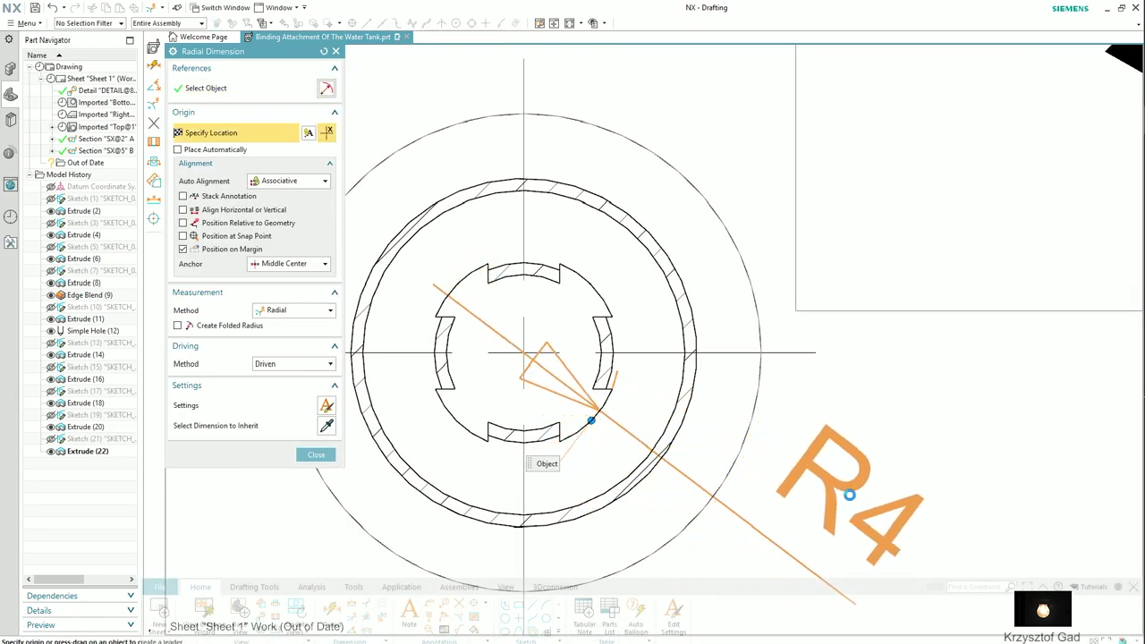
{"action": "left_click", "coordinate": [755, 368]}
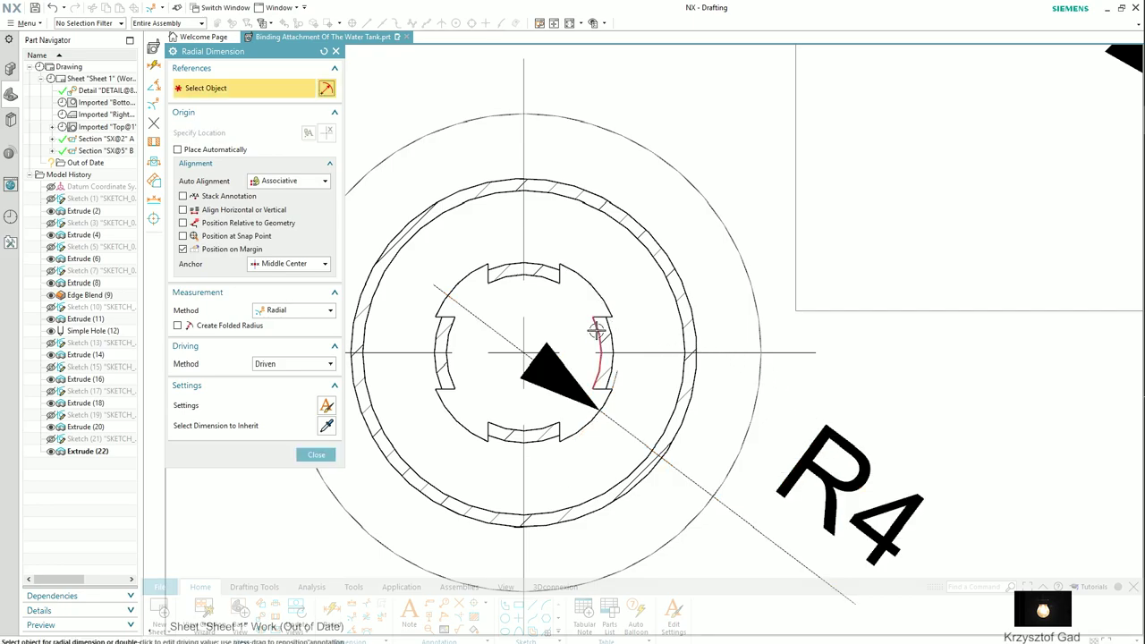
Dimension the inner arc as R3,25 with two-decimal precision, placed above the hub
{"action": "left_click", "coordinate": [596, 330]}
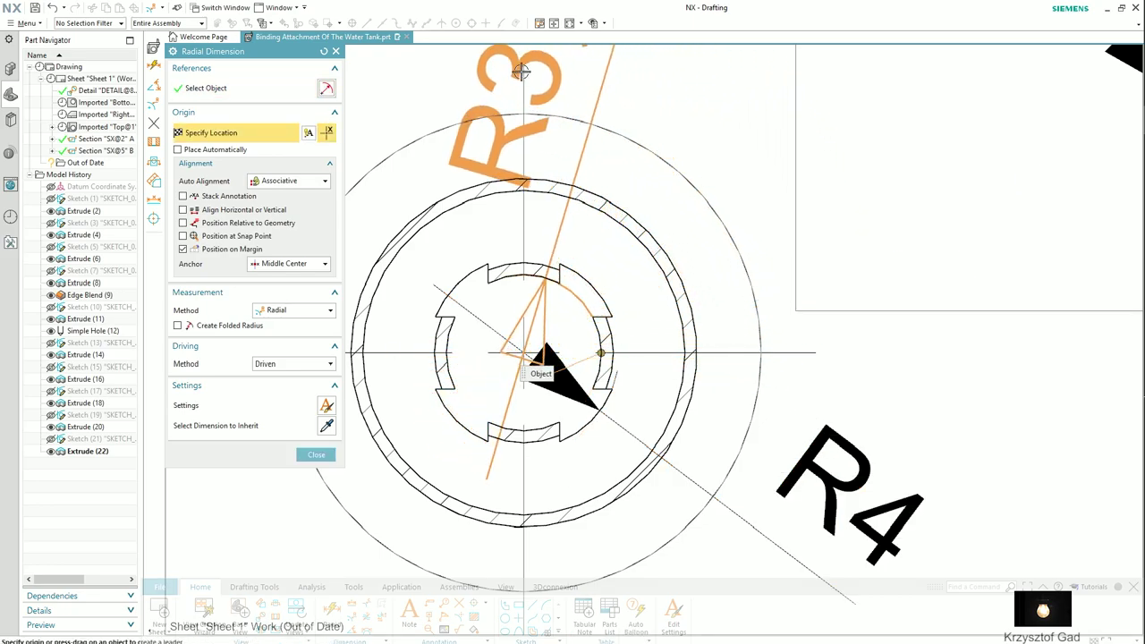
{"action": "scroll", "coordinate": [544, 102], "scroll_direction": "down", "scroll_amount": 2}
{"action": "scroll", "coordinate": [580, 200], "scroll_direction": "down", "scroll_amount": 2}
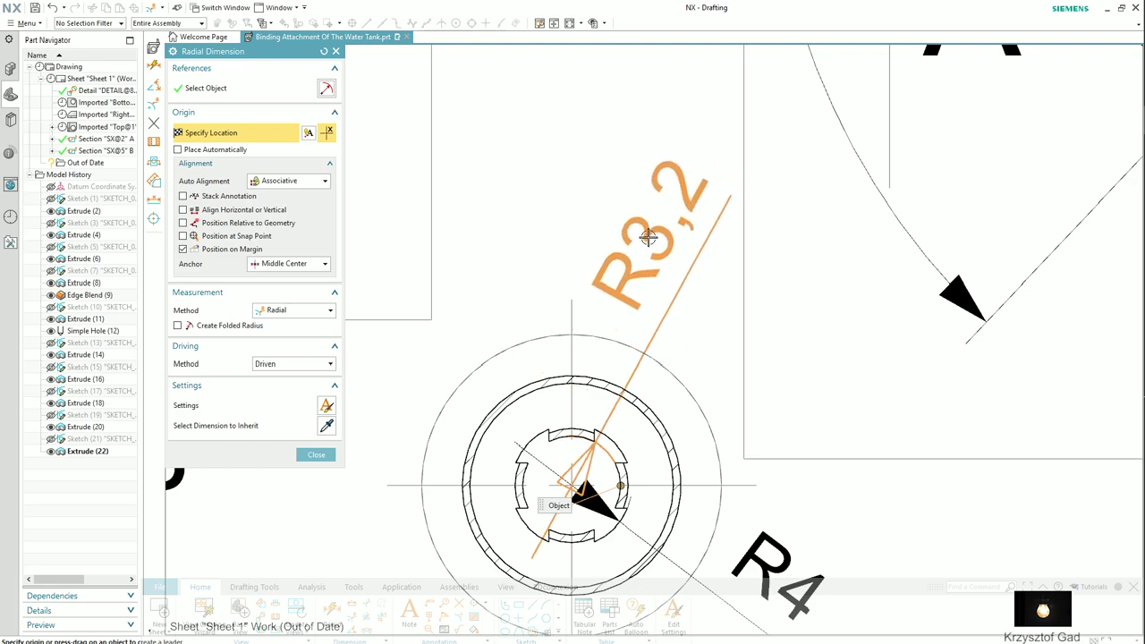
{"action": "mouse_move", "coordinate": [626, 273]}
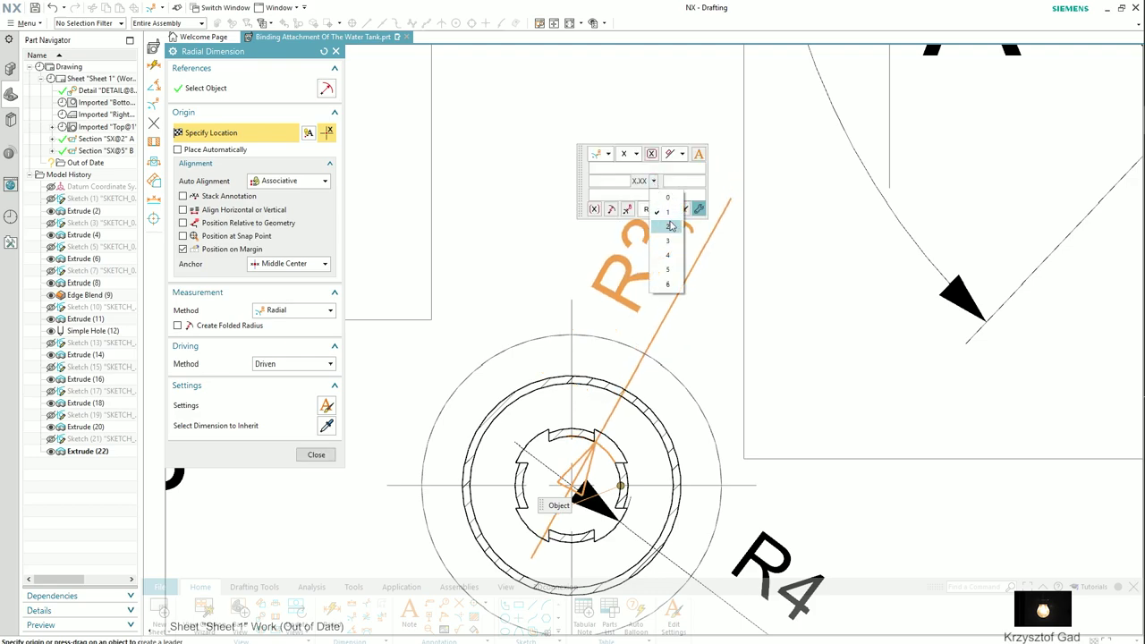
{"action": "left_click", "coordinate": [670, 226]}
{"action": "left_click", "coordinate": [692, 240]}
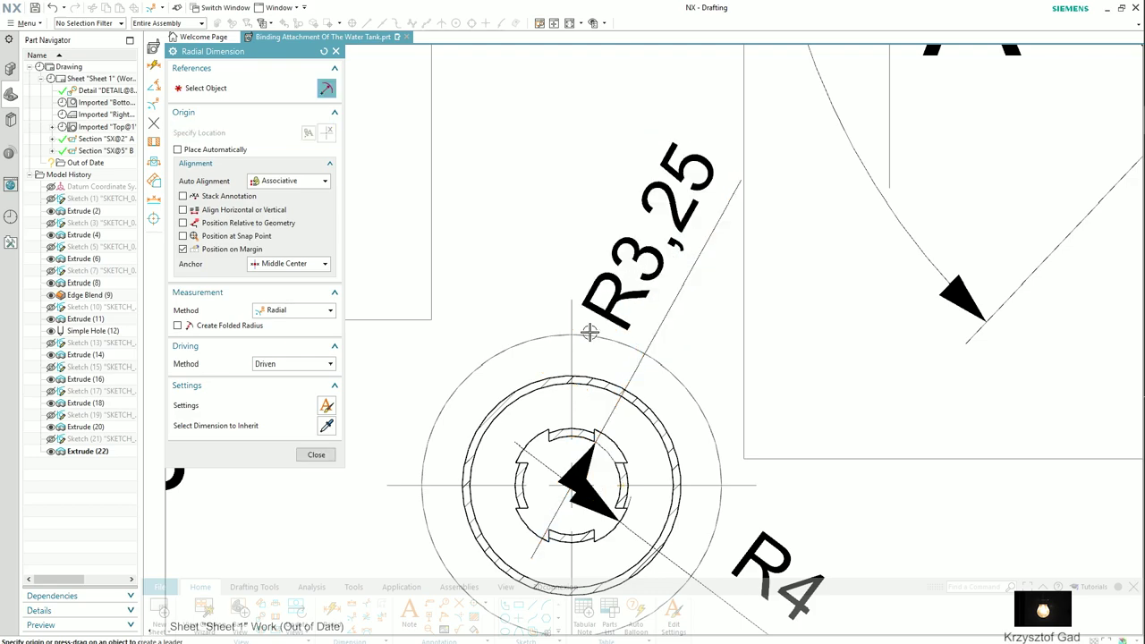
Add an R3,75 radius dimension to another hub arc, left of the hub
{"action": "scroll", "coordinate": [586, 346], "scroll_direction": "up", "scroll_amount": 2}
{"action": "scroll", "coordinate": [579, 349], "scroll_direction": "up", "scroll_amount": 2}
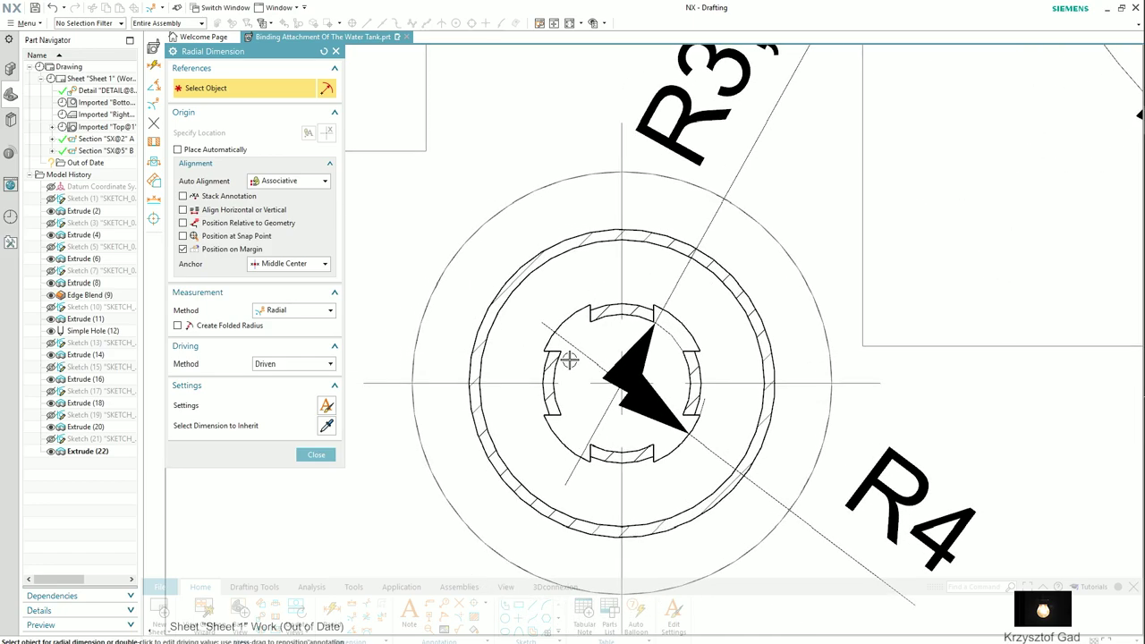
{"action": "left_click", "coordinate": [548, 365]}
{"action": "scroll", "coordinate": [498, 312], "scroll_direction": "down", "scroll_amount": 2}
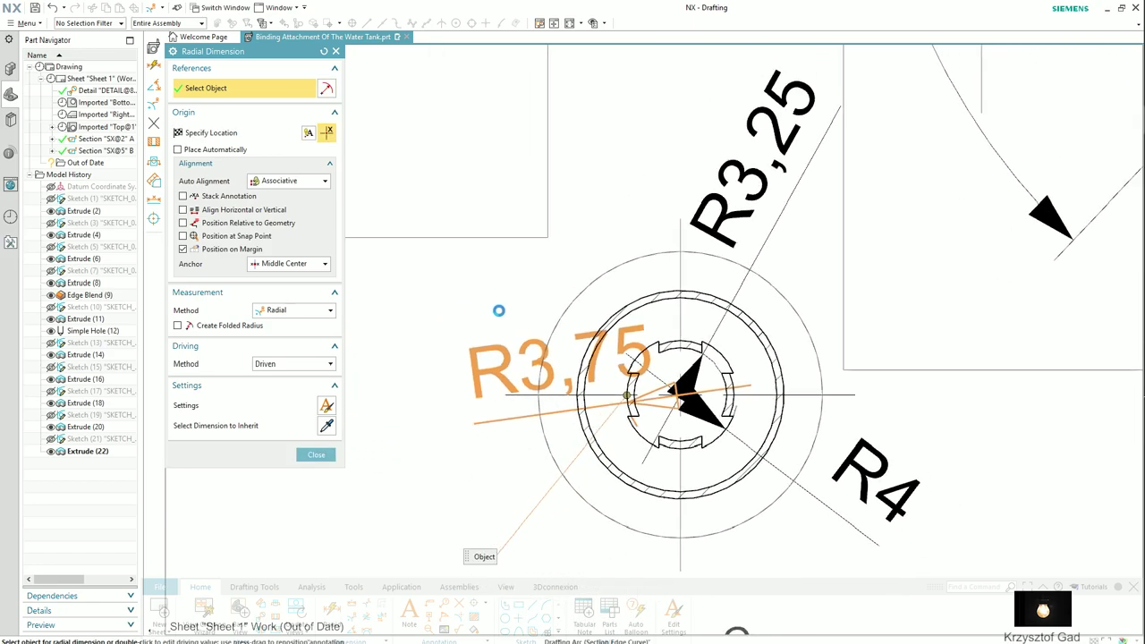
{"action": "scroll", "coordinate": [477, 301], "scroll_direction": "down", "scroll_amount": 1}
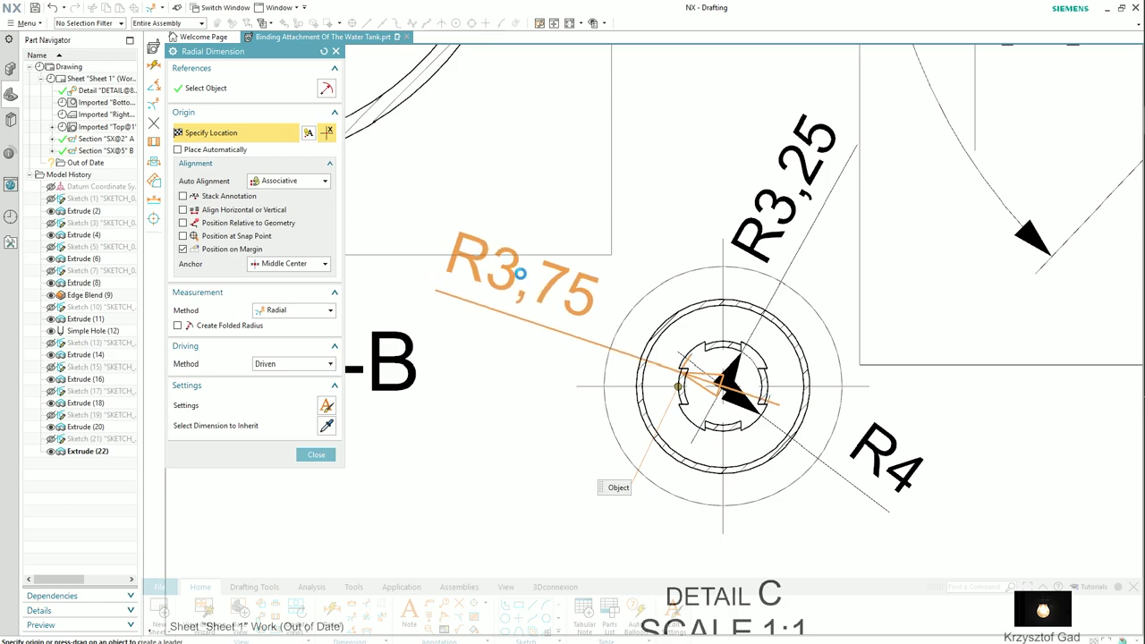
{"action": "left_click", "coordinate": [521, 272]}
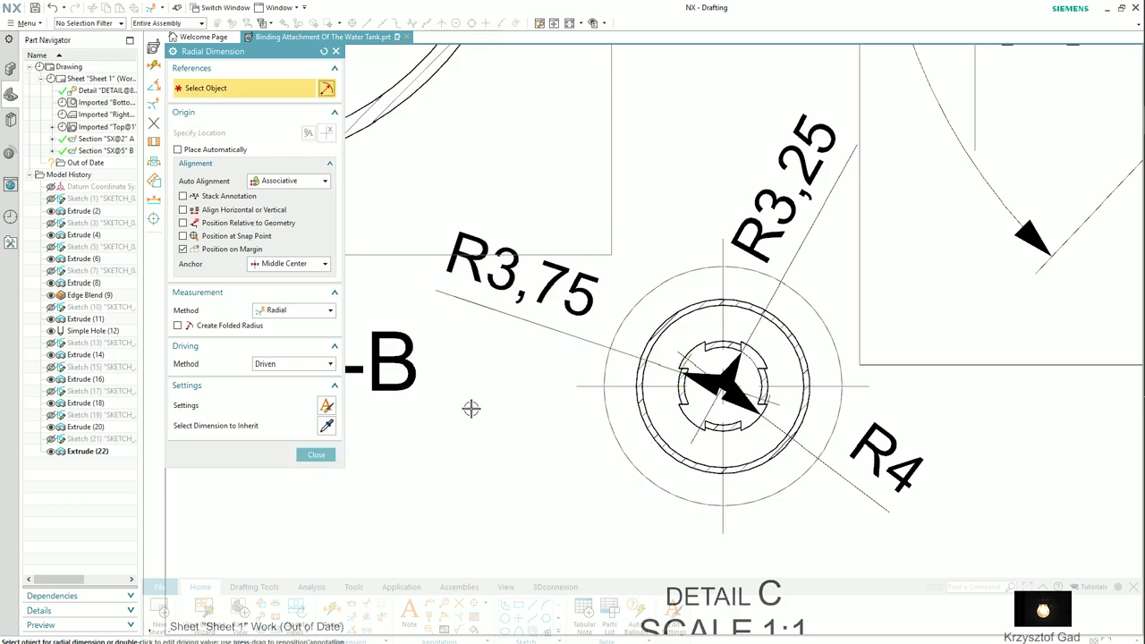
{"action": "left_click", "coordinate": [316, 455]}
{"action": "double_click", "coordinate": [673, 368]}
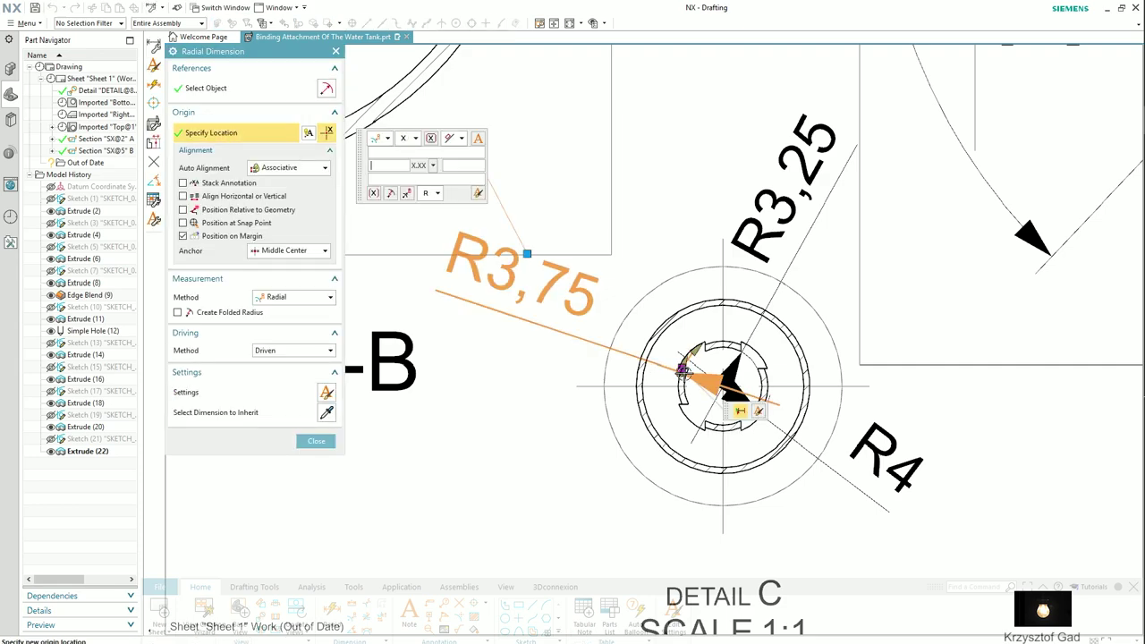
{"action": "middle_click", "coordinate": [684, 371]}
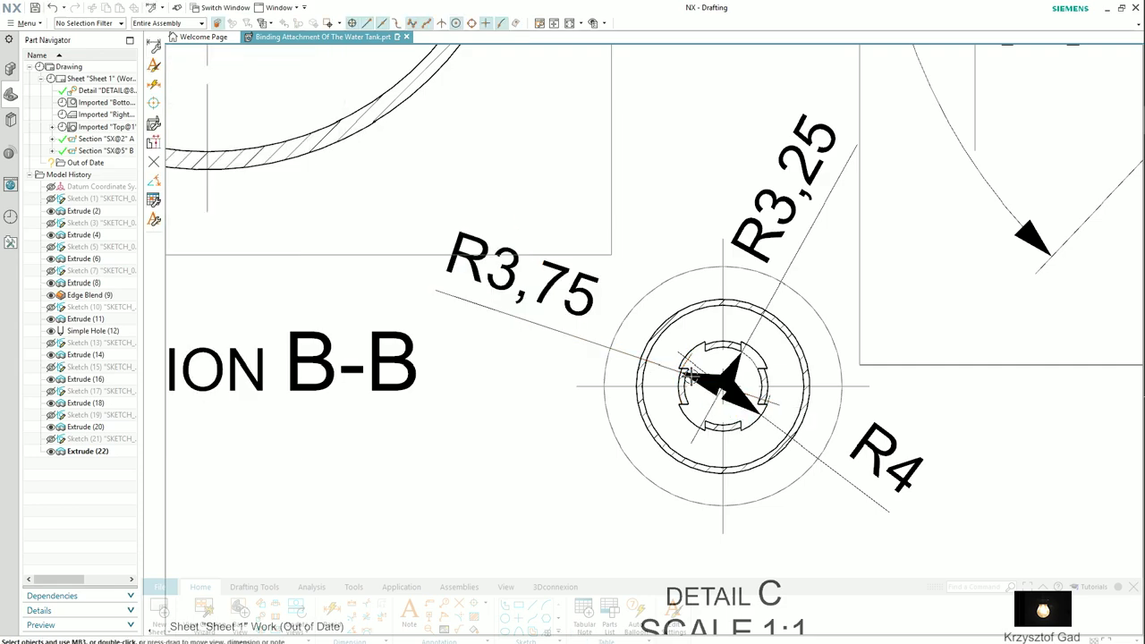
Set the R3,75 arrow to point in from outside and move its text up-left of the hub
{"action": "double_click", "coordinate": [693, 375]}
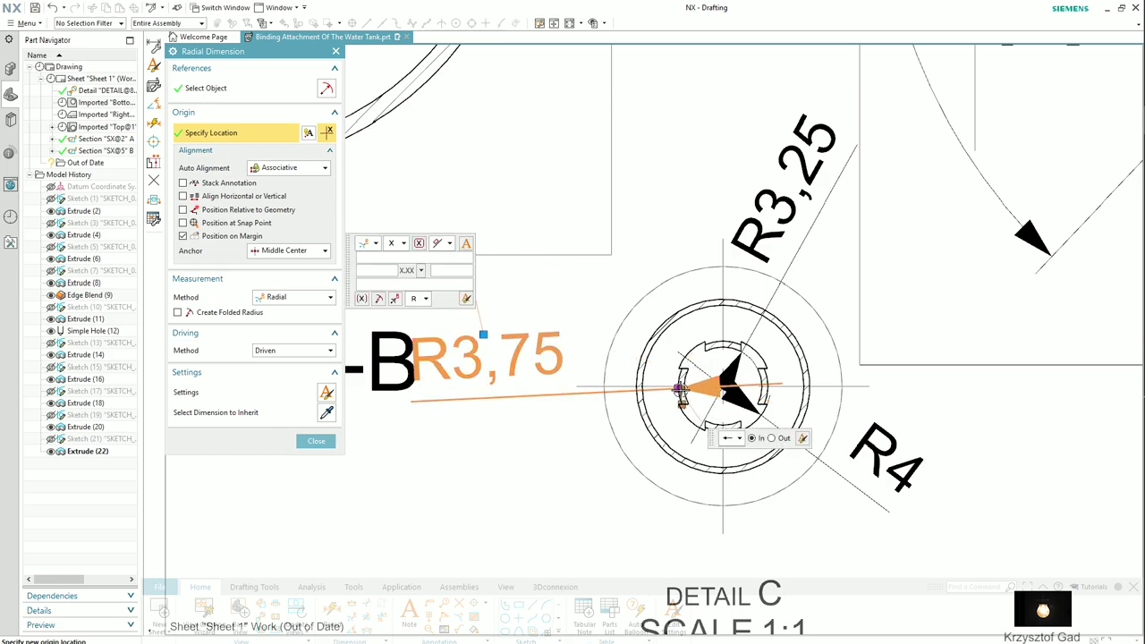
{"action": "left_click", "coordinate": [679, 389]}
{"action": "left_click", "coordinate": [771, 438]}
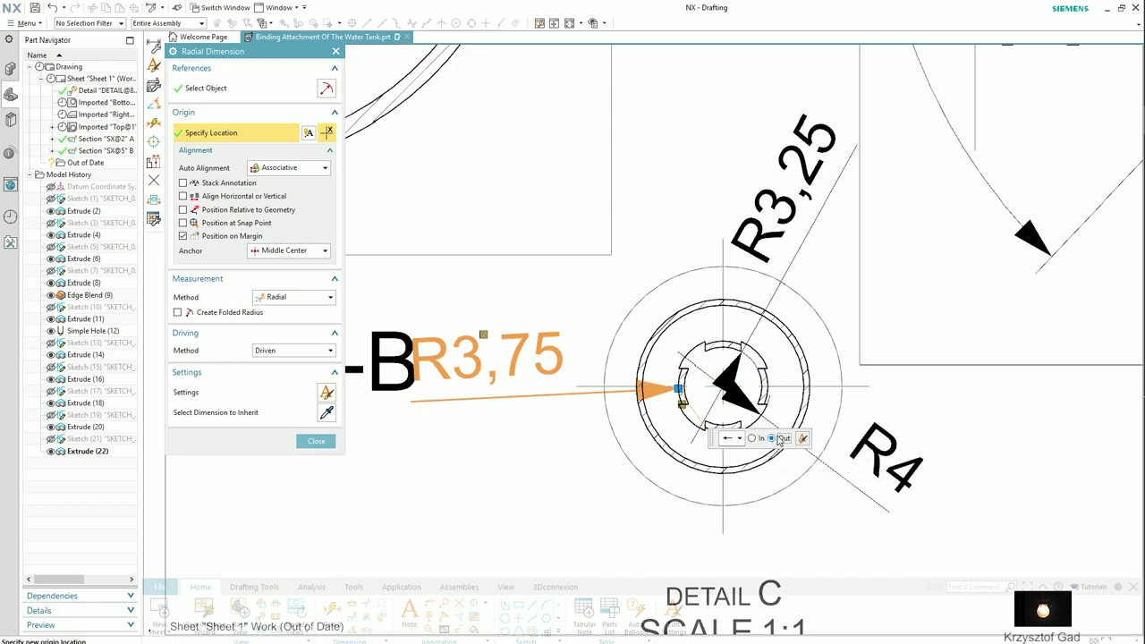
{"action": "left_click", "coordinate": [316, 442]}
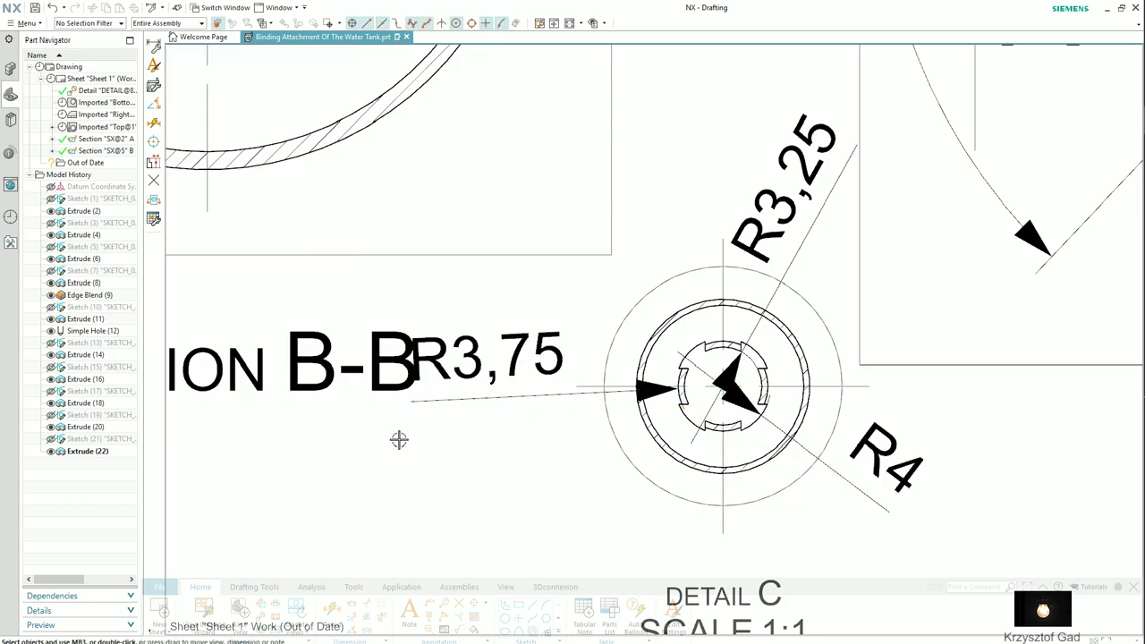
{"action": "left_click_drag", "start_coordinate": [491, 375], "coordinate": [560, 291]}
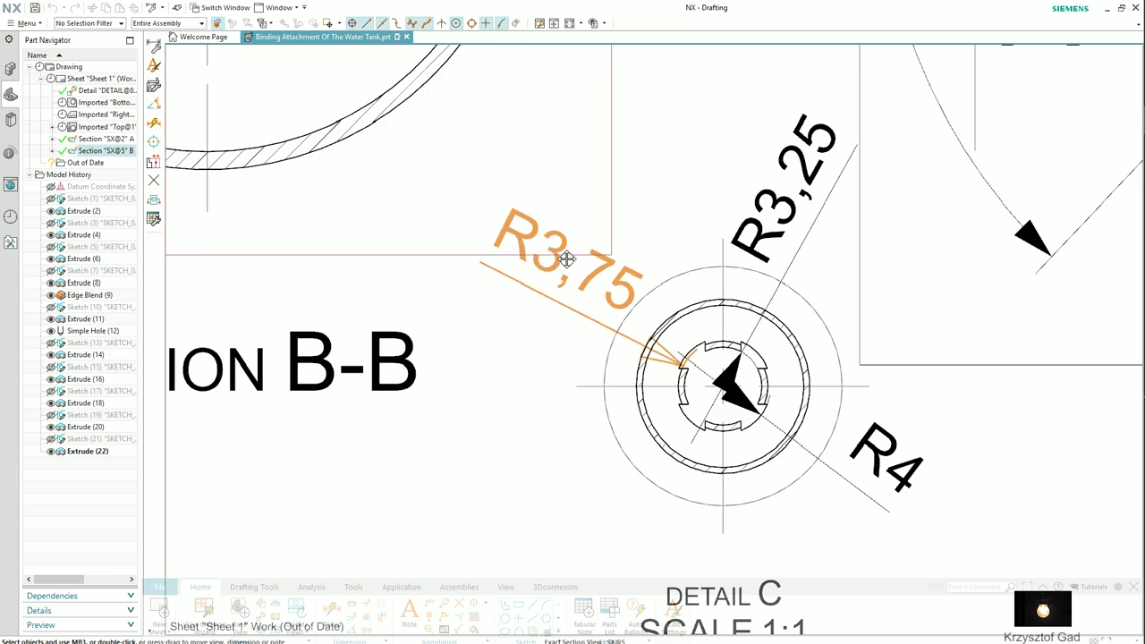
{"action": "left_click_drag", "start_coordinate": [560, 292], "coordinate": [535, 309]}
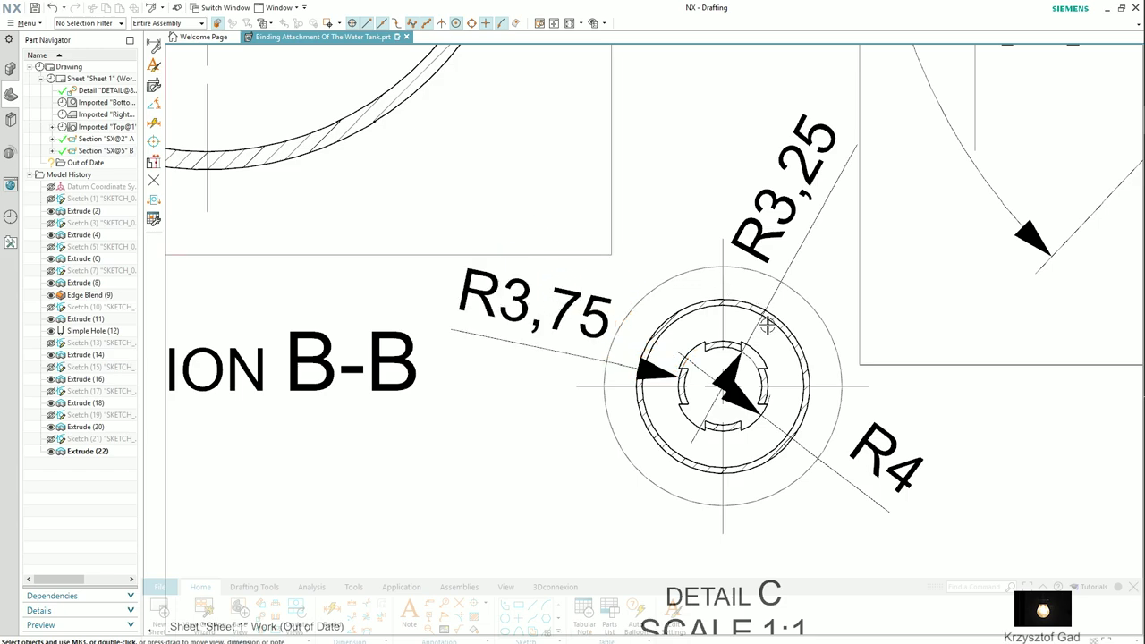
Set the R3,25 and R4 arrows outside and move the R3,25 text to upper right
{"action": "double_click", "coordinate": [735, 361]}
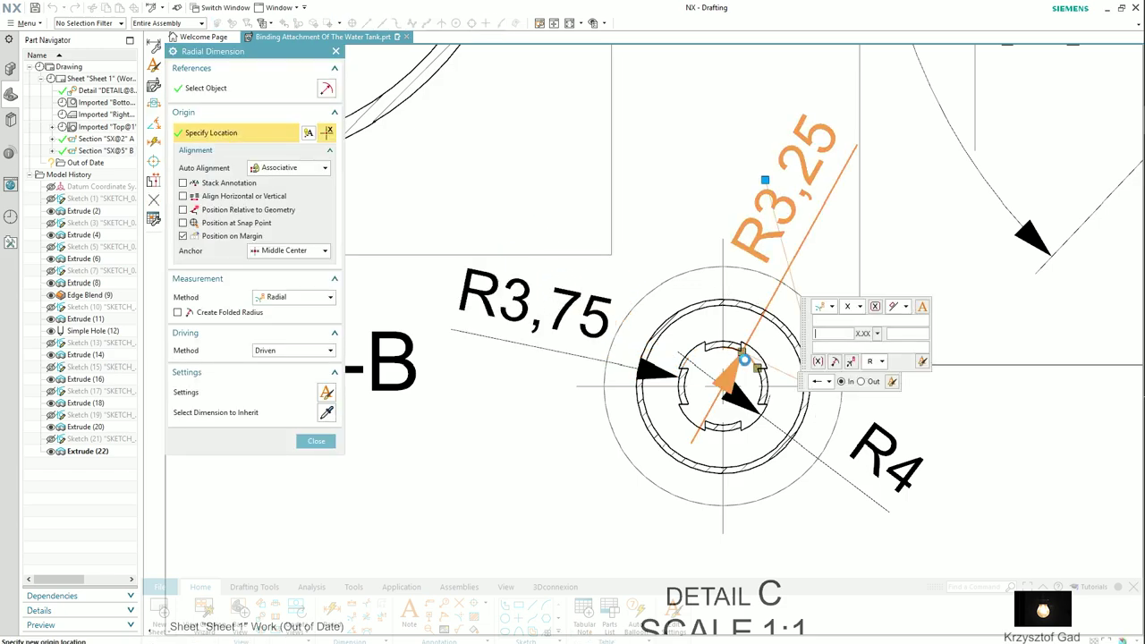
{"action": "left_click", "coordinate": [742, 350]}
{"action": "left_click", "coordinate": [872, 382]}
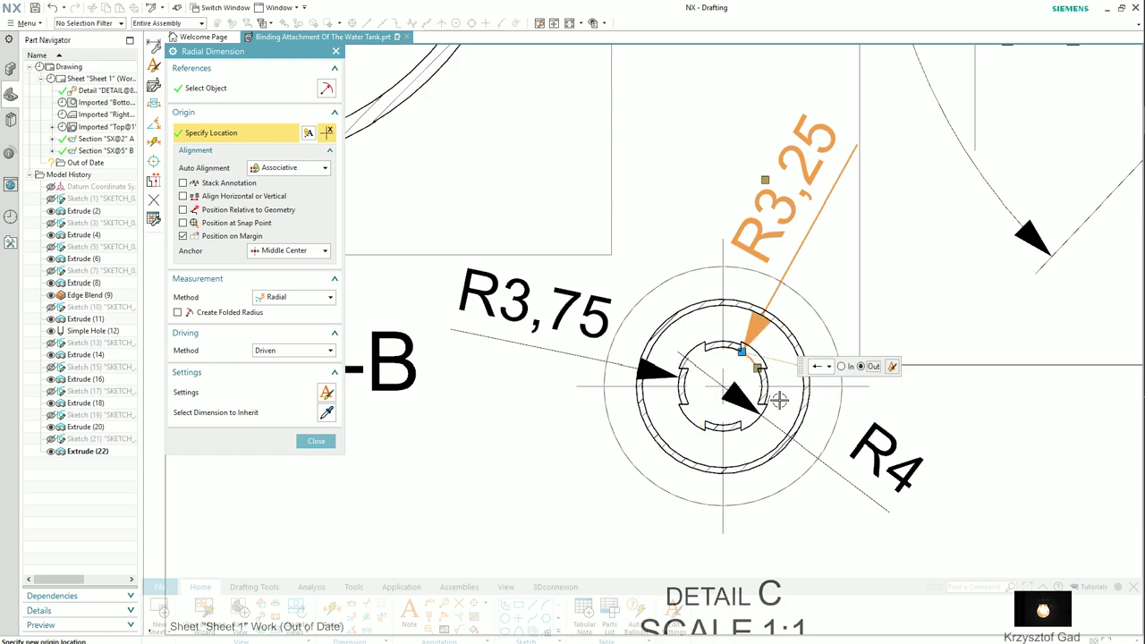
{"action": "left_click", "coordinate": [318, 440]}
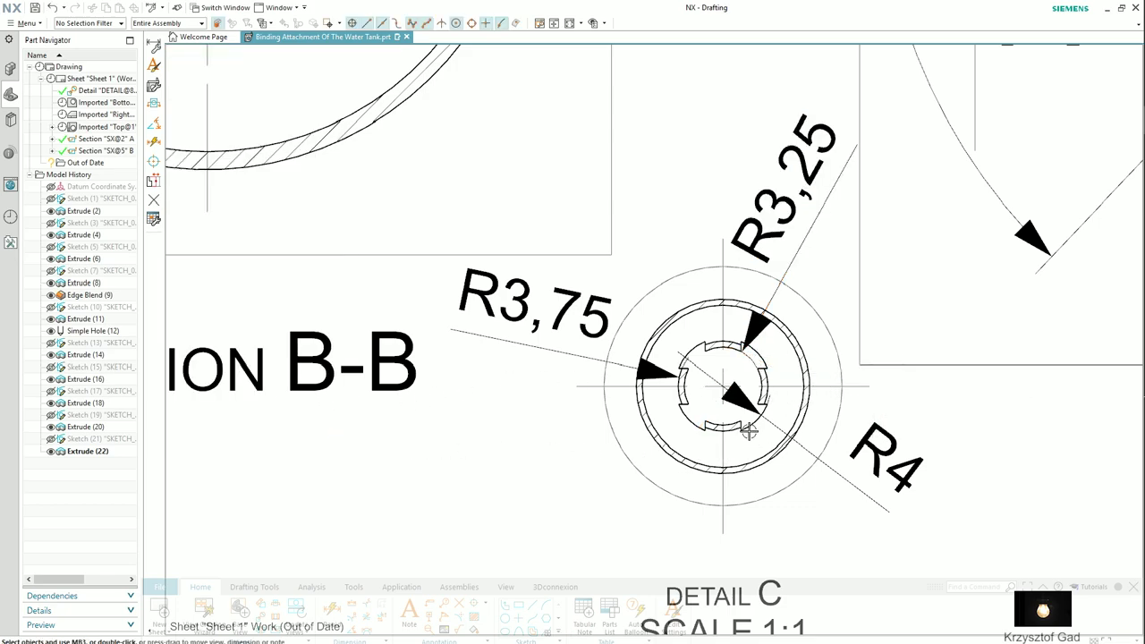
{"action": "double_click", "coordinate": [759, 404]}
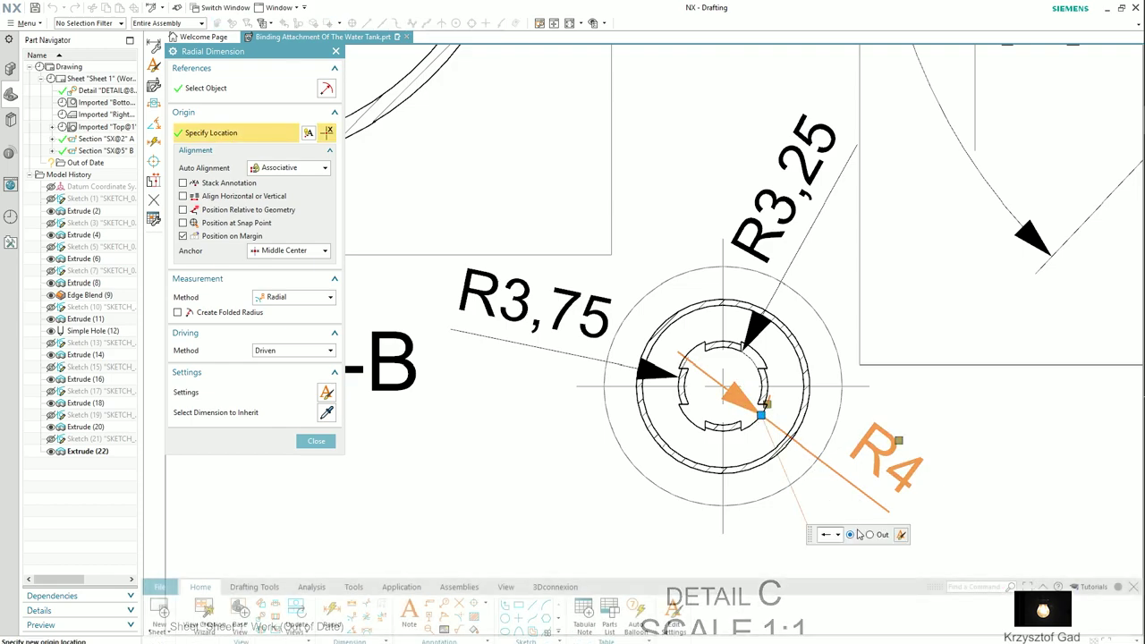
{"action": "left_click", "coordinate": [327, 439]}
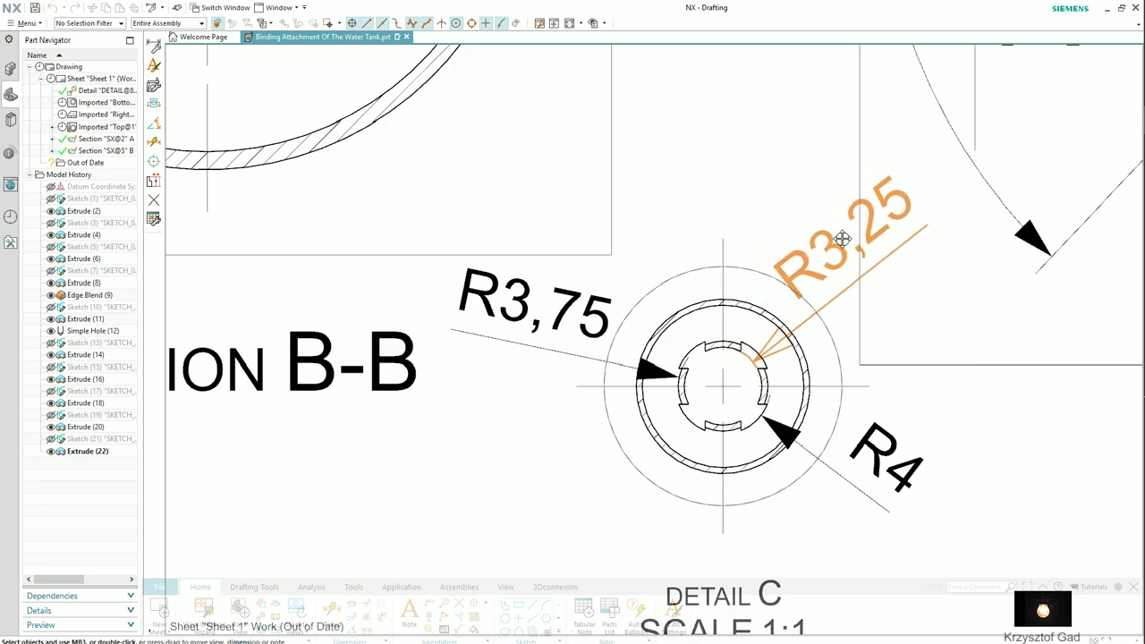
{"action": "left_click_drag", "start_coordinate": [843, 241], "coordinate": [841, 238]}
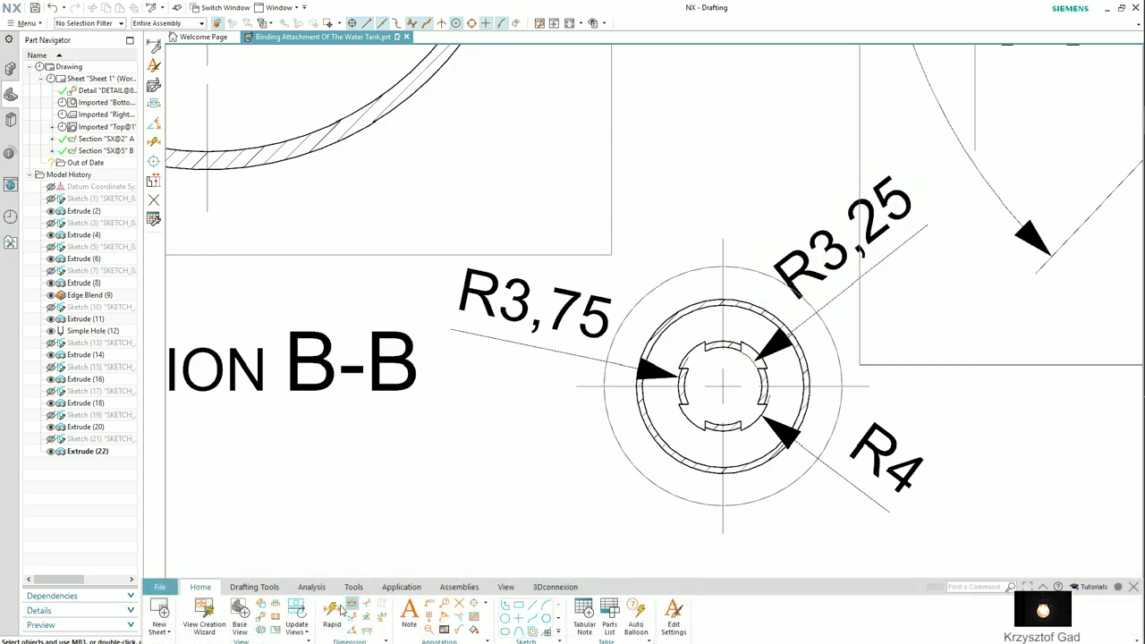
Add a horizontal 3 width dimension across the hub slot, placed above the hub
{"action": "left_click", "coordinate": [706, 341]}
{"action": "left_click", "coordinate": [740, 345]}
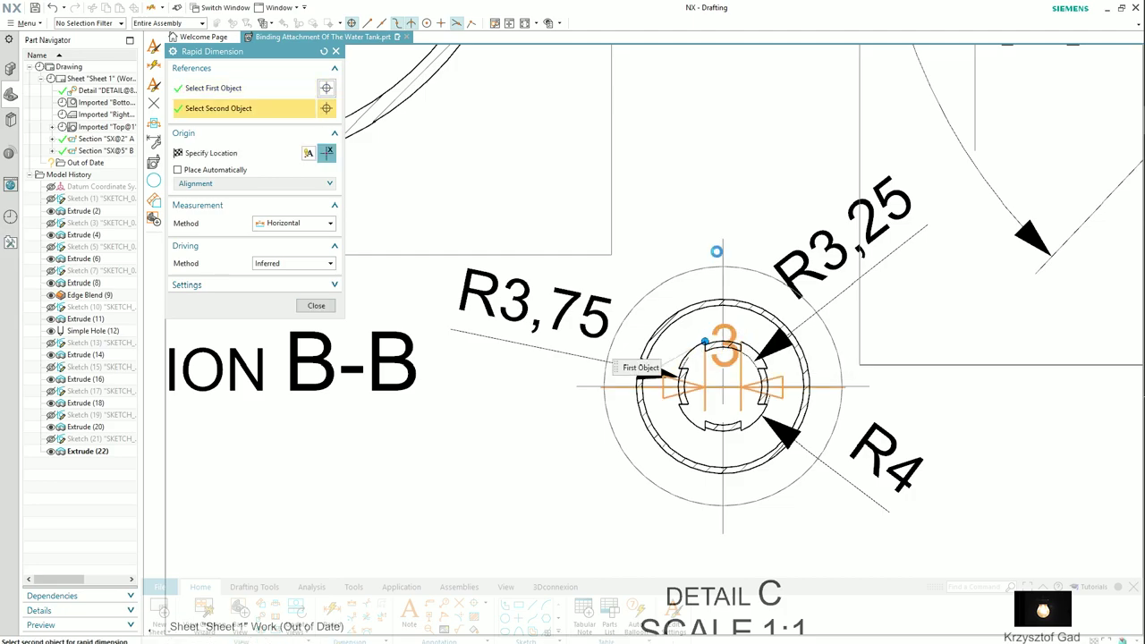
{"action": "left_click", "coordinate": [718, 135]}
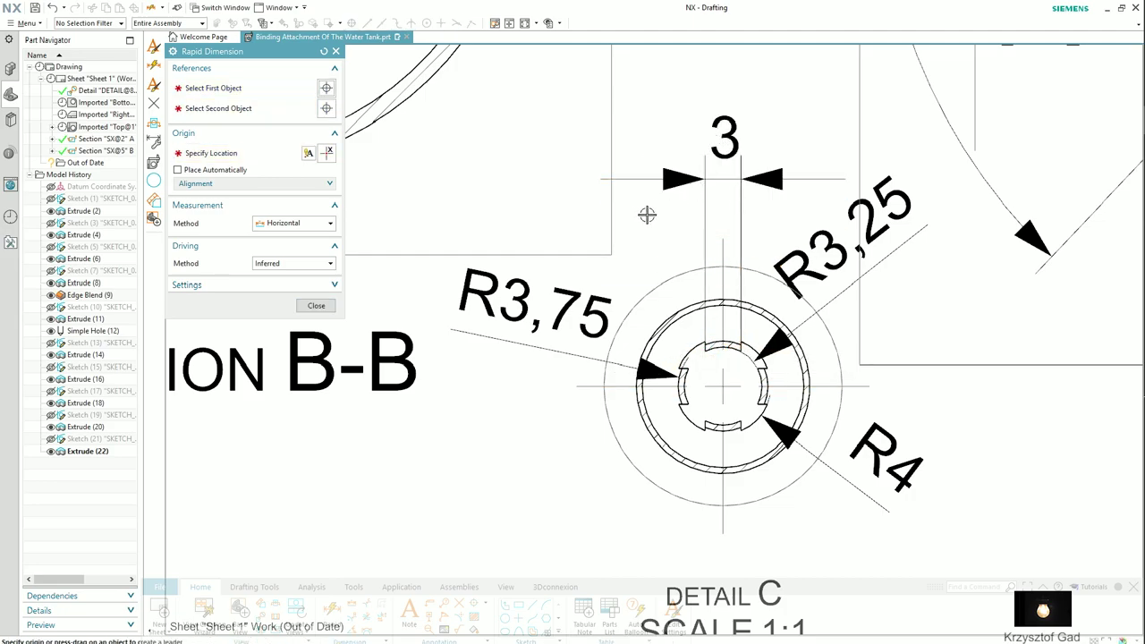
{"action": "scroll", "coordinate": [531, 262], "scroll_direction": "down", "scroll_amount": 1}
{"action": "scroll", "coordinate": [531, 263], "scroll_direction": "down", "scroll_amount": 3}
{"action": "scroll", "coordinate": [523, 264], "scroll_direction": "down", "scroll_amount": 1}
{"action": "scroll", "coordinate": [515, 264], "scroll_direction": "down", "scroll_amount": 1}
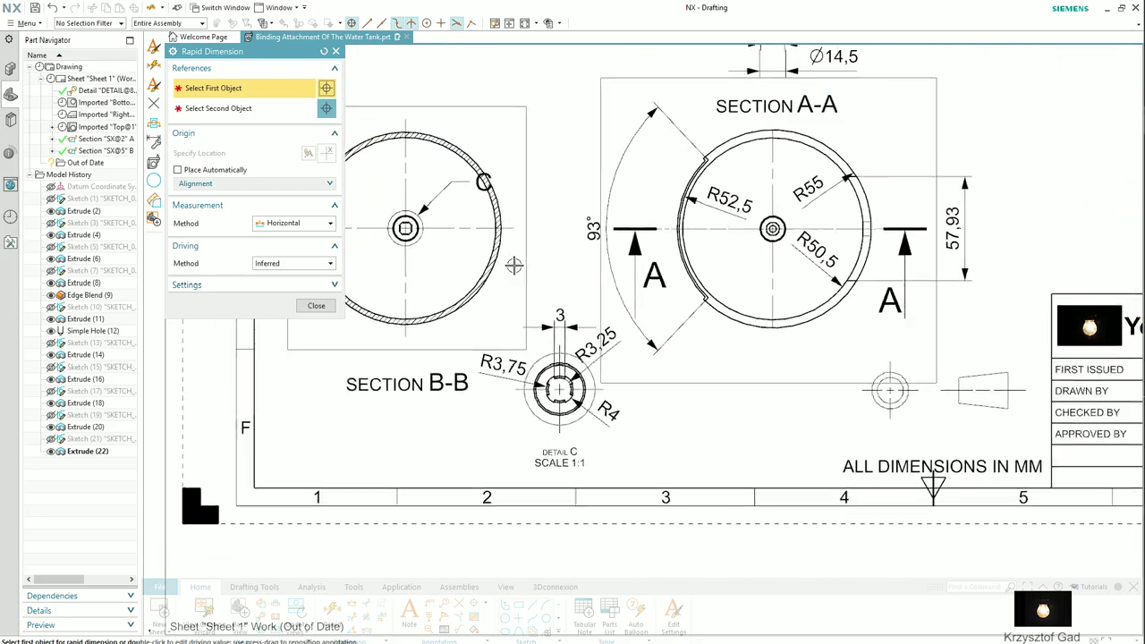
{"action": "scroll", "coordinate": [507, 266], "scroll_direction": "down", "scroll_amount": 1}
{"action": "scroll", "coordinate": [506, 267], "scroll_direction": "down", "scroll_amount": 1}
Leave the dimensioning tool and bring the upper views into sight
{"action": "middle_click_drag", "start_coordinate": [506, 266], "coordinate": [319, 283], "text": "shift"}
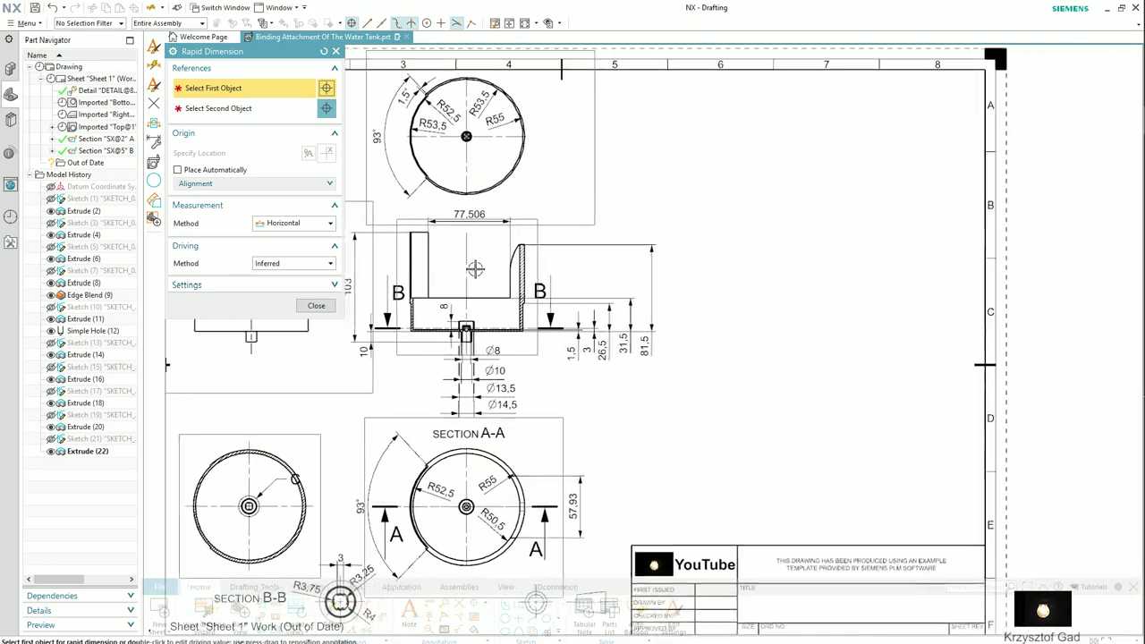
{"action": "left_click", "coordinate": [317, 304]}
{"action": "scroll", "coordinate": [318, 304], "scroll_direction": "up", "scroll_amount": 5}
{"action": "scroll", "coordinate": [348, 529], "scroll_direction": "down", "scroll_amount": 2}
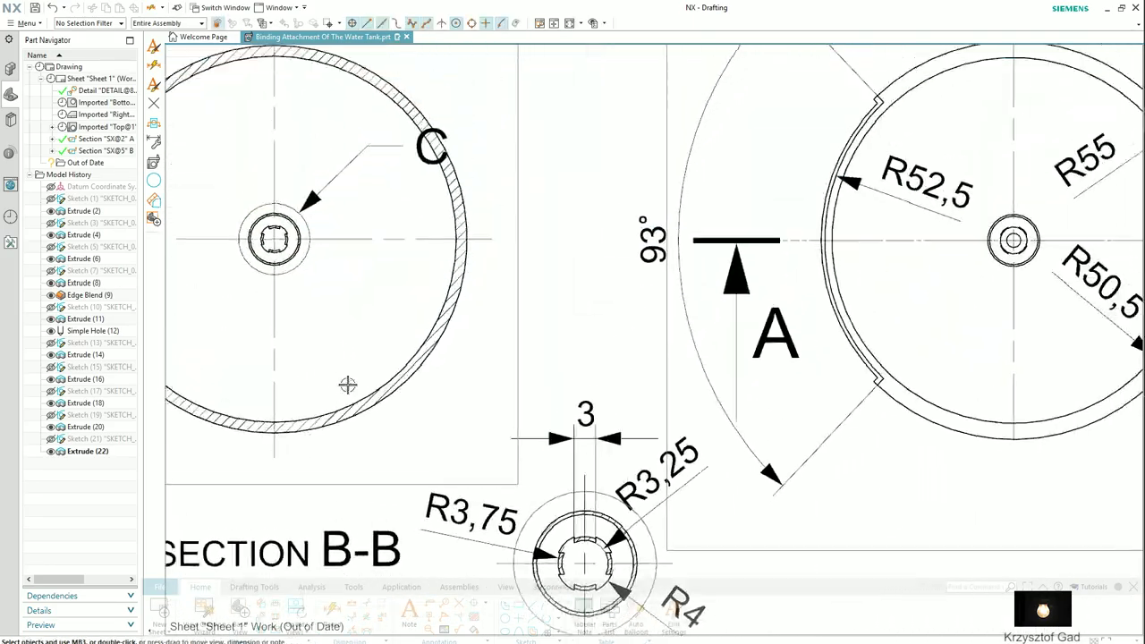
{"action": "scroll", "coordinate": [347, 384], "scroll_direction": "down", "scroll_amount": 1}
{"action": "scroll", "coordinate": [348, 384], "scroll_direction": "down", "scroll_amount": 3}
{"action": "scroll", "coordinate": [348, 388], "scroll_direction": "up", "scroll_amount": 4}
{"action": "scroll", "coordinate": [348, 388], "scroll_direction": "up", "scroll_amount": 2}
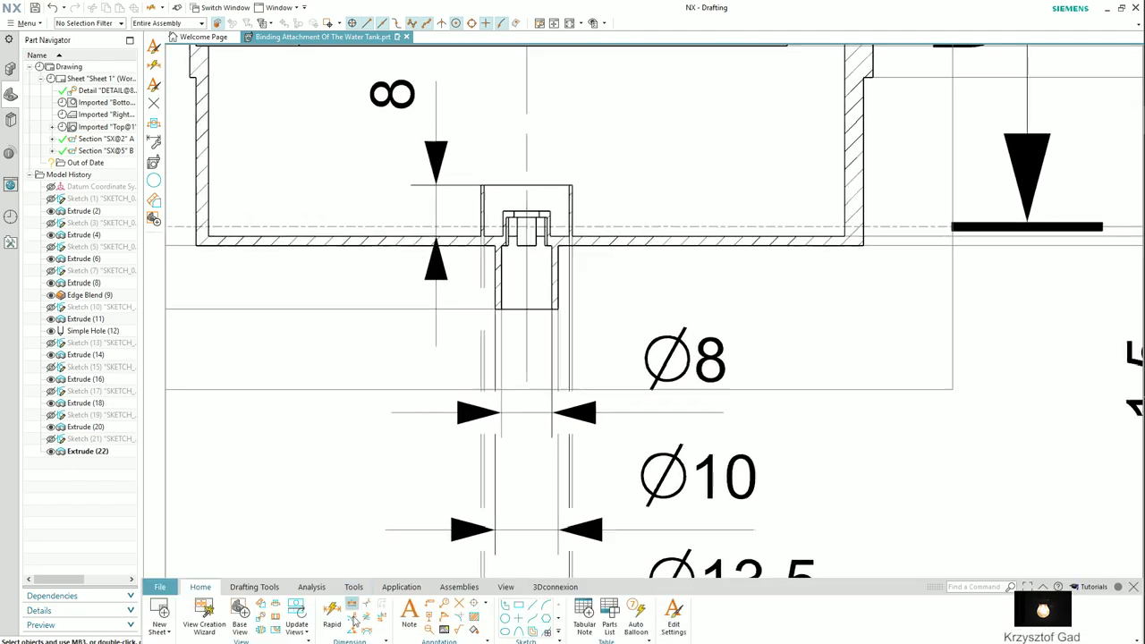
Draw a circular detail boundary centred on the bottom fitting for a new detail view
{"action": "left_click", "coordinate": [267, 619]}
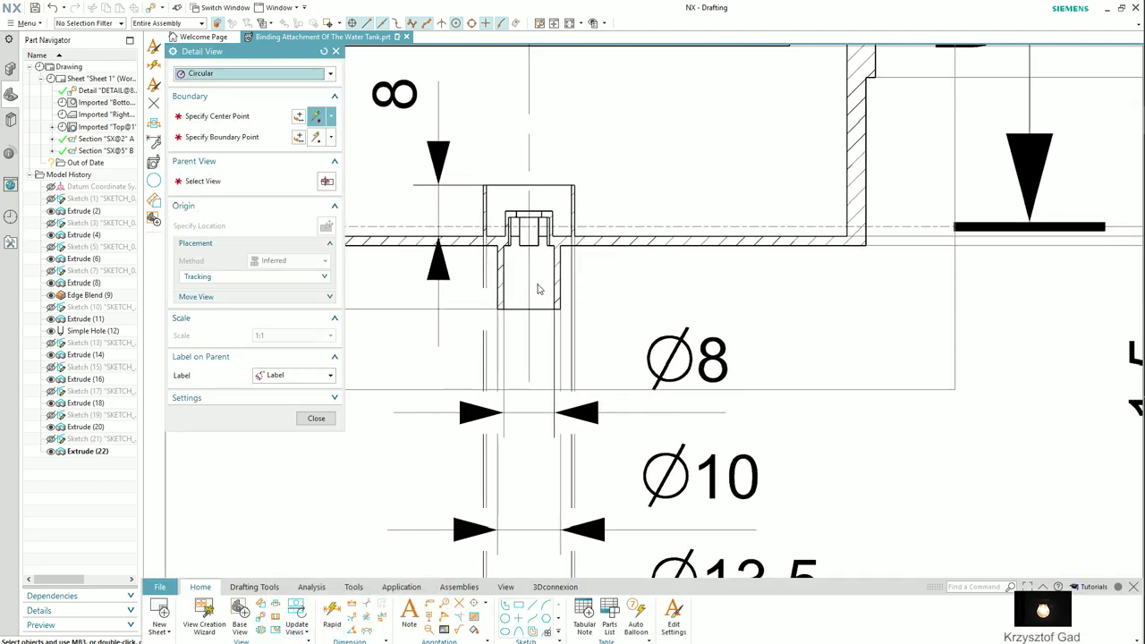
{"action": "scroll", "coordinate": [527, 295], "scroll_direction": "up", "scroll_amount": 1}
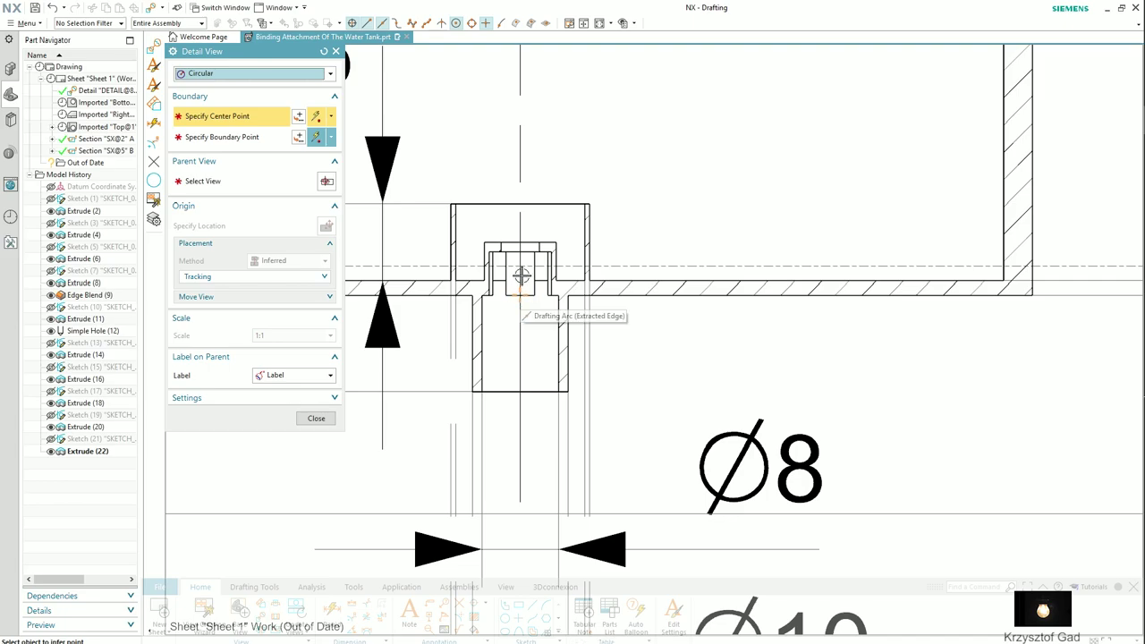
{"action": "left_click", "coordinate": [519, 273]}
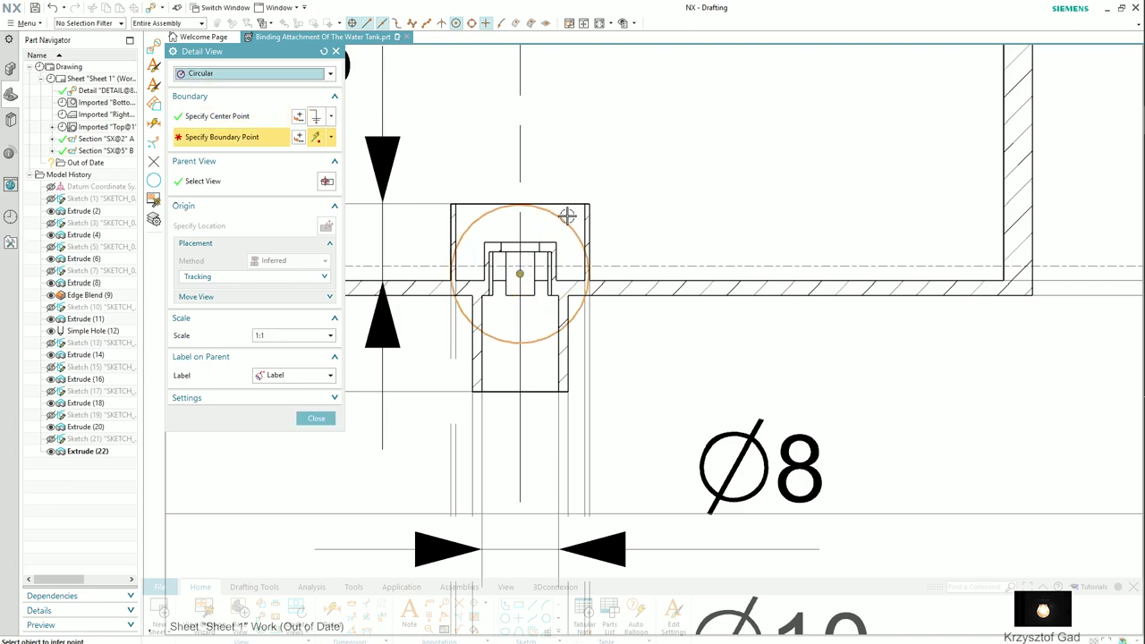
{"action": "left_click", "coordinate": [590, 175]}
Set the detail scale to 2:1 and place Detail D at the sheet's top right
{"action": "scroll", "coordinate": [393, 411], "scroll_direction": "down", "scroll_amount": 2}
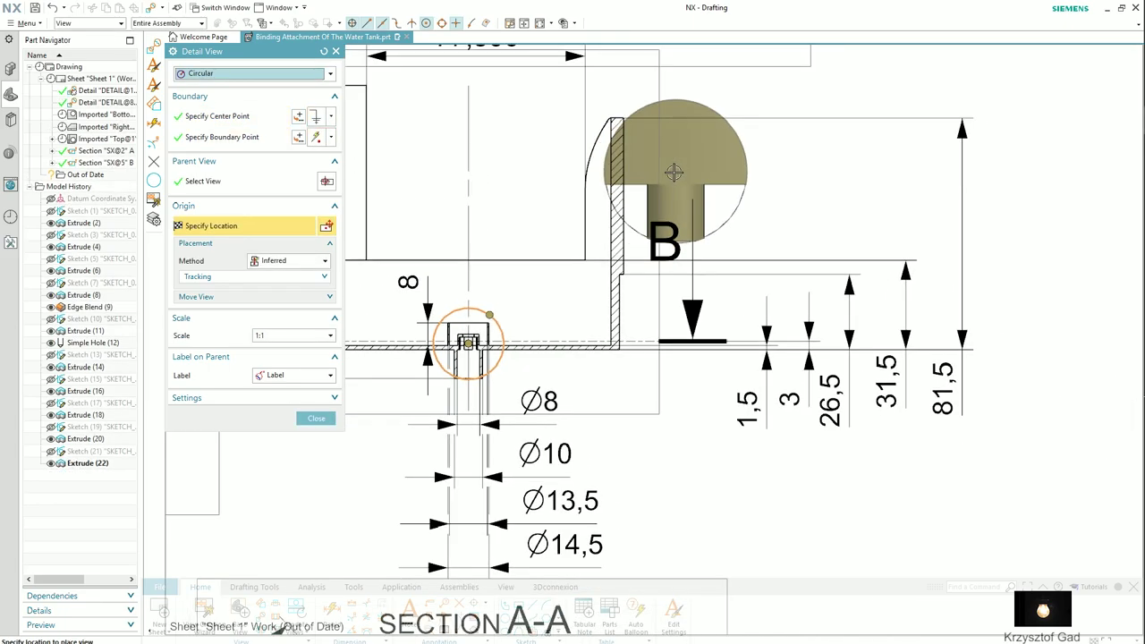
{"action": "scroll", "coordinate": [394, 411], "scroll_direction": "down", "scroll_amount": 2}
{"action": "scroll", "coordinate": [358, 375], "scroll_direction": "down", "scroll_amount": 1}
{"action": "left_click", "coordinate": [317, 335]}
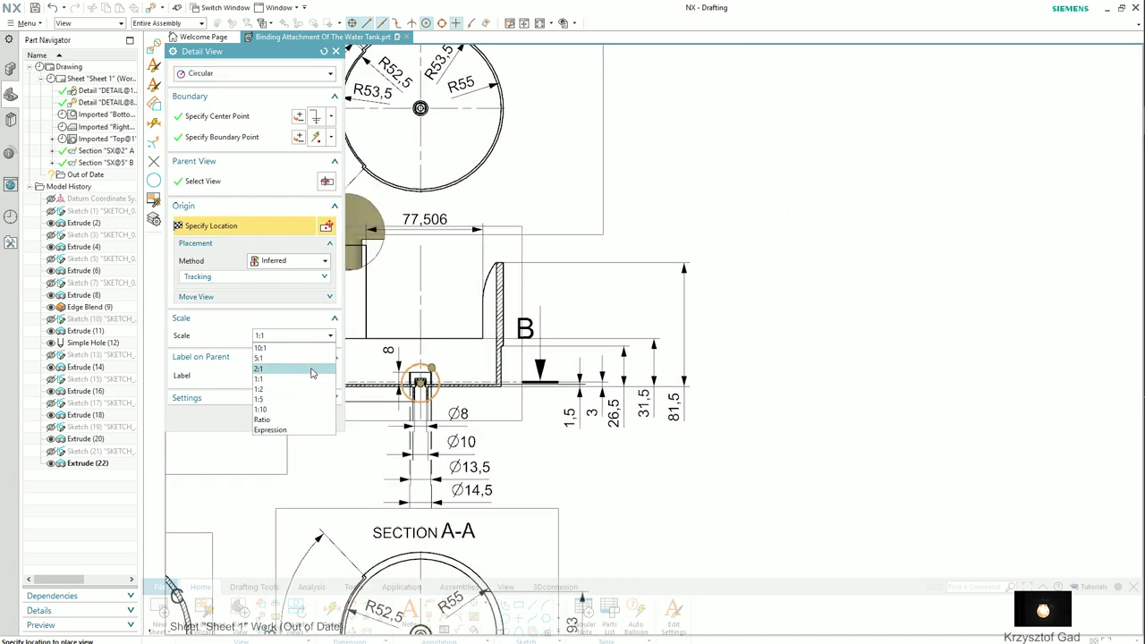
{"action": "left_click", "coordinate": [312, 368]}
{"action": "scroll", "coordinate": [500, 384], "scroll_direction": "down", "scroll_amount": 3}
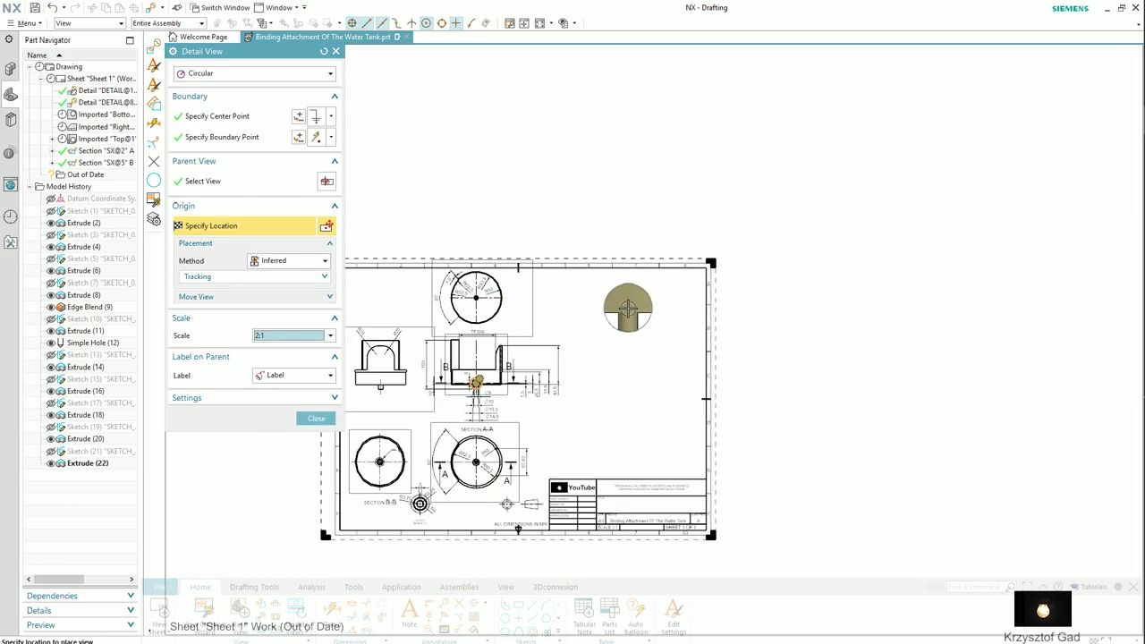
{"action": "left_click", "coordinate": [626, 322]}
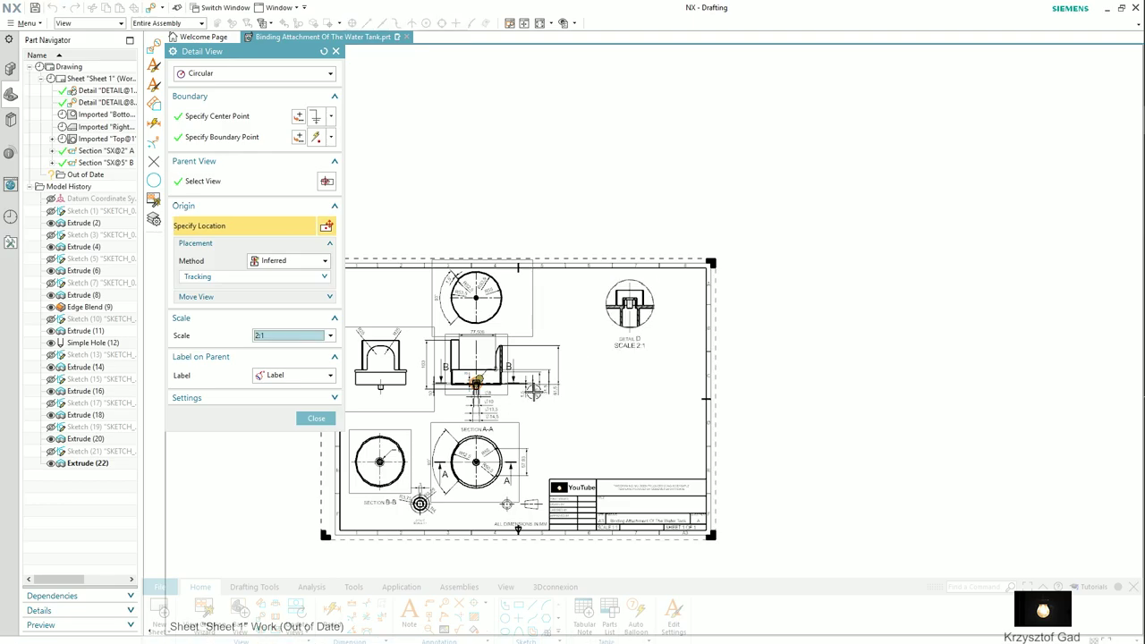
{"action": "left_click", "coordinate": [316, 418]}
{"action": "scroll", "coordinate": [466, 451], "scroll_direction": "up", "scroll_amount": 1}
{"action": "scroll", "coordinate": [466, 452], "scroll_direction": "up", "scroll_amount": 3}
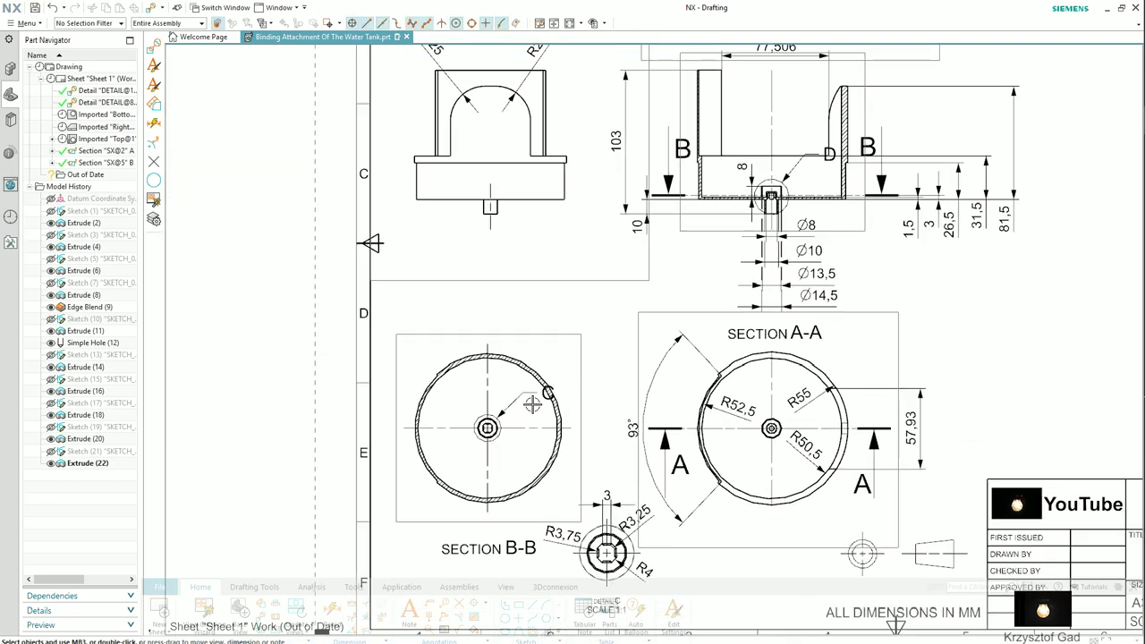
{"action": "scroll", "coordinate": [555, 382], "scroll_direction": "up", "scroll_amount": 2}
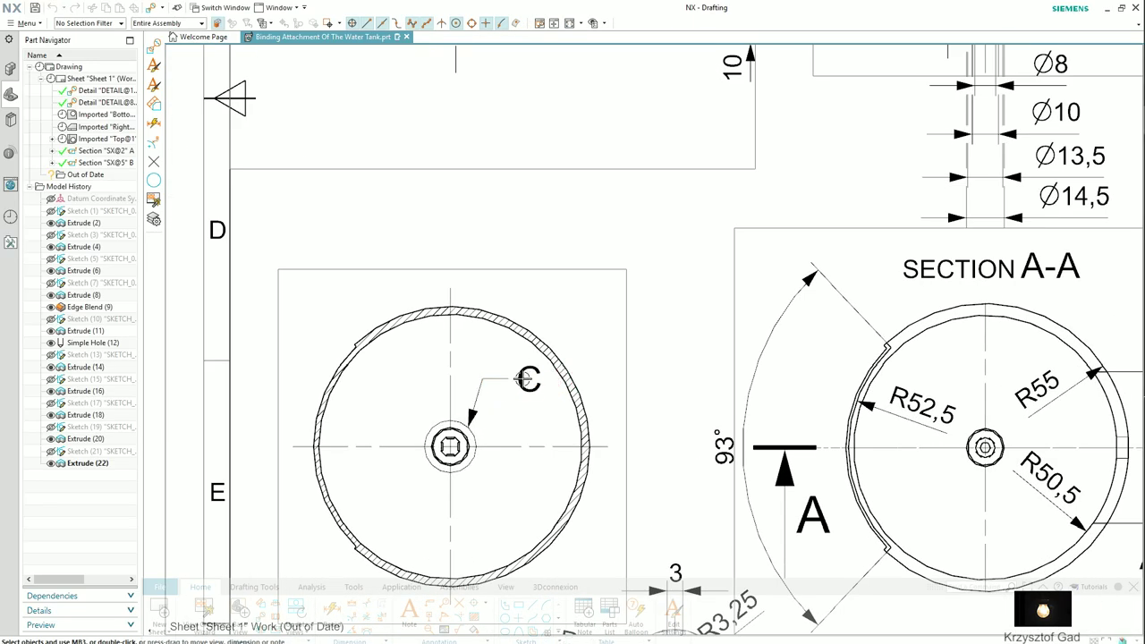
{"action": "scroll", "coordinate": [526, 378], "scroll_direction": "down", "scroll_amount": 3}
{"action": "scroll", "coordinate": [588, 358], "scroll_direction": "up", "scroll_amount": 2}
{"action": "scroll", "coordinate": [549, 402], "scroll_direction": "up", "scroll_amount": 2}
{"action": "scroll", "coordinate": [599, 312], "scroll_direction": "up", "scroll_amount": 1}
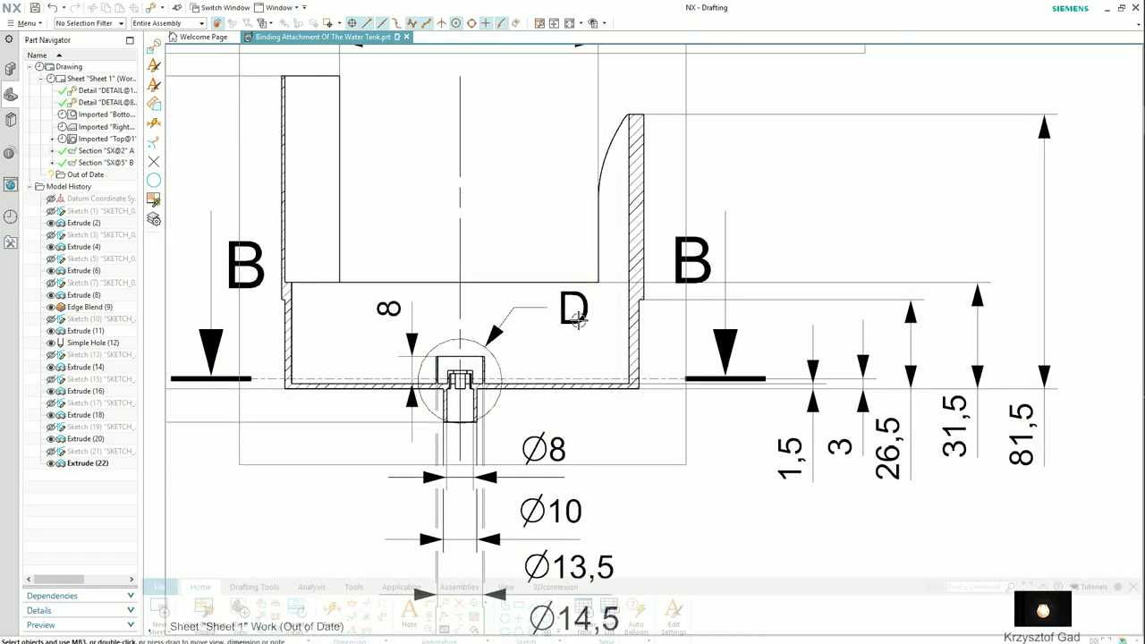
{"action": "scroll", "coordinate": [576, 319], "scroll_direction": "down", "scroll_amount": 3}
{"action": "scroll", "coordinate": [593, 348], "scroll_direction": "up", "scroll_amount": 2}
{"action": "scroll", "coordinate": [588, 349], "scroll_direction": "up", "scroll_amount": 2}
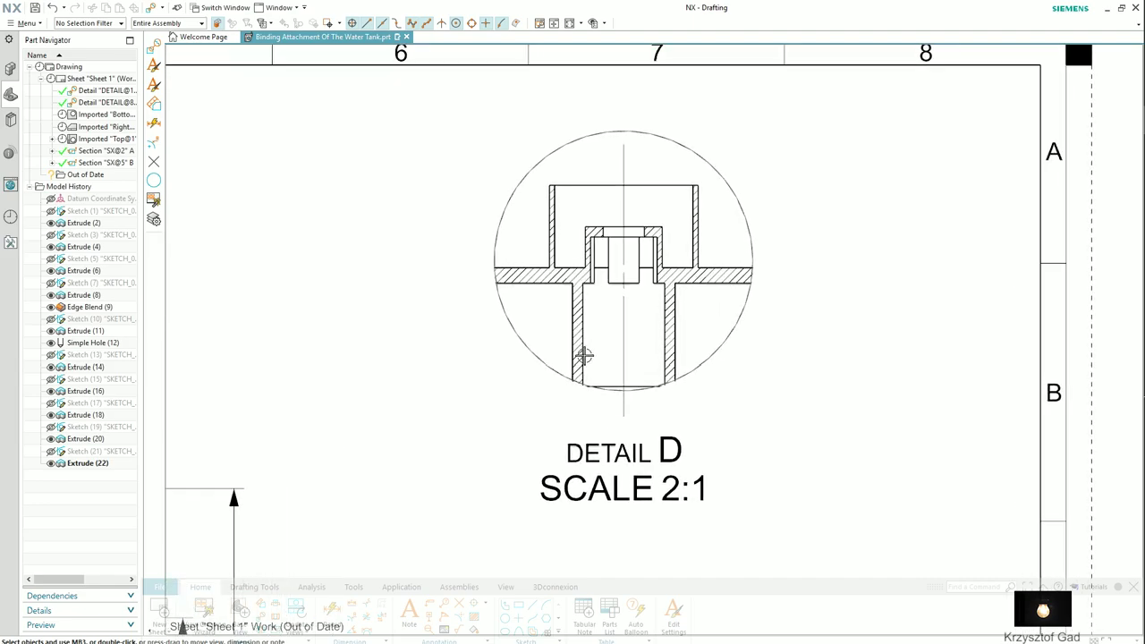
{"action": "scroll", "coordinate": [583, 355], "scroll_direction": "up", "scroll_amount": 1}
{"action": "scroll", "coordinate": [577, 360], "scroll_direction": "up", "scroll_amount": 1}
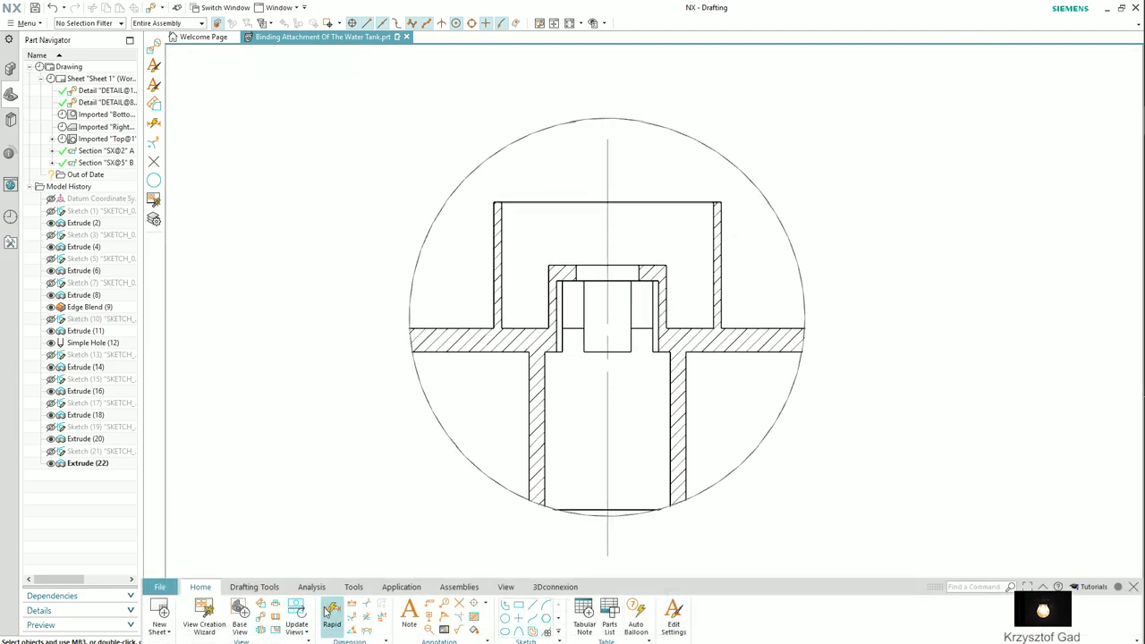
Add vertical dimensions 4 and 1 to the fitting's step in Detail D
{"action": "left_click", "coordinate": [300, 223]}
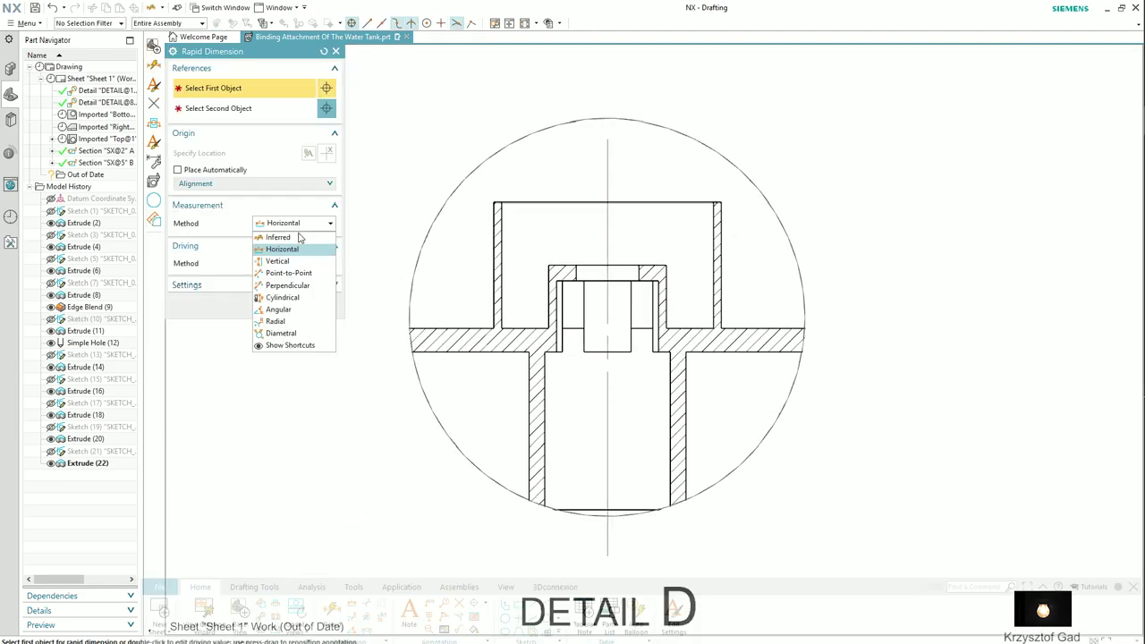
{"action": "left_click", "coordinate": [300, 261]}
{"action": "scroll", "coordinate": [492, 268], "scroll_direction": "up", "scroll_amount": 3}
{"action": "scroll", "coordinate": [578, 294], "scroll_direction": "up", "scroll_amount": 2}
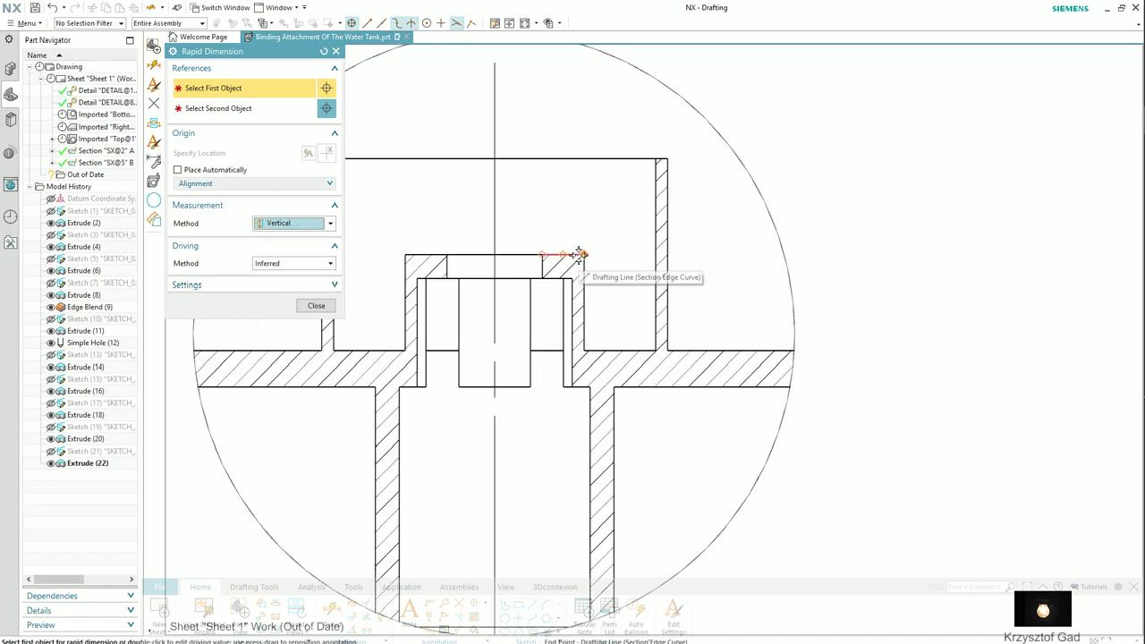
{"action": "left_click", "coordinate": [583, 255]}
{"action": "left_click", "coordinate": [585, 349]}
{"action": "scroll", "coordinate": [644, 318], "scroll_direction": "down", "scroll_amount": 3}
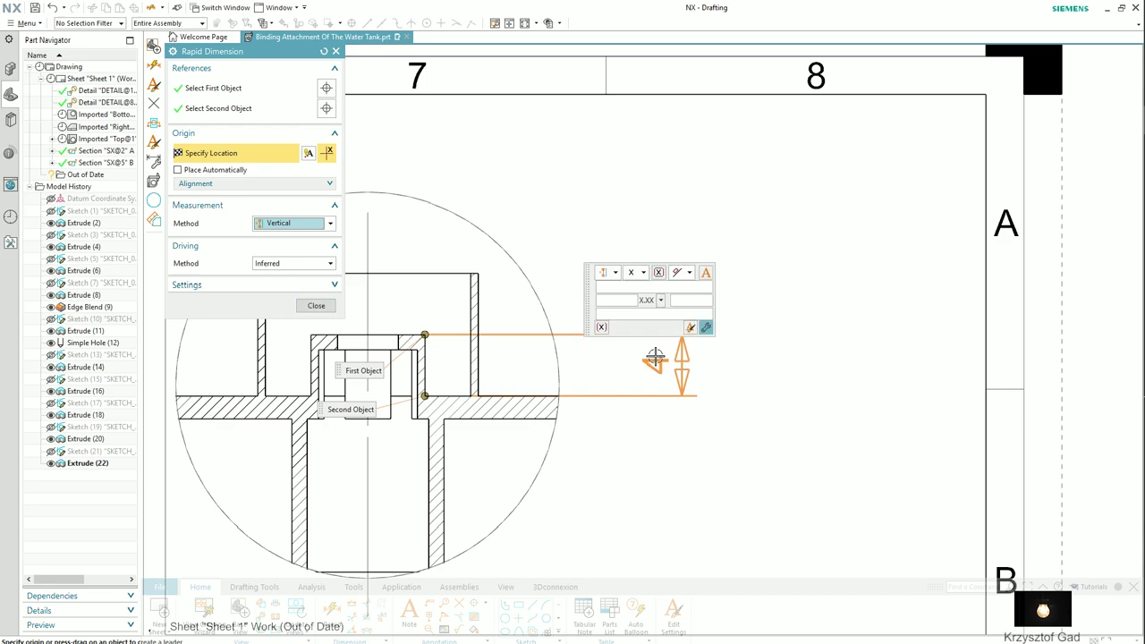
{"action": "left_click", "coordinate": [654, 358]}
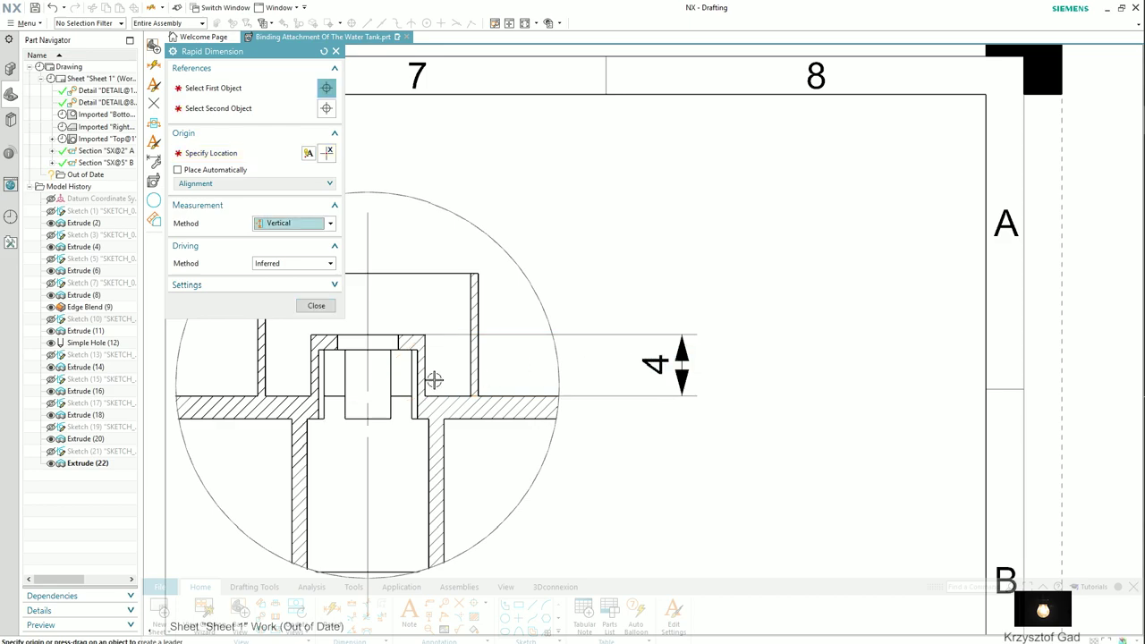
{"action": "left_click", "coordinate": [410, 335]}
{"action": "left_click", "coordinate": [409, 335]}
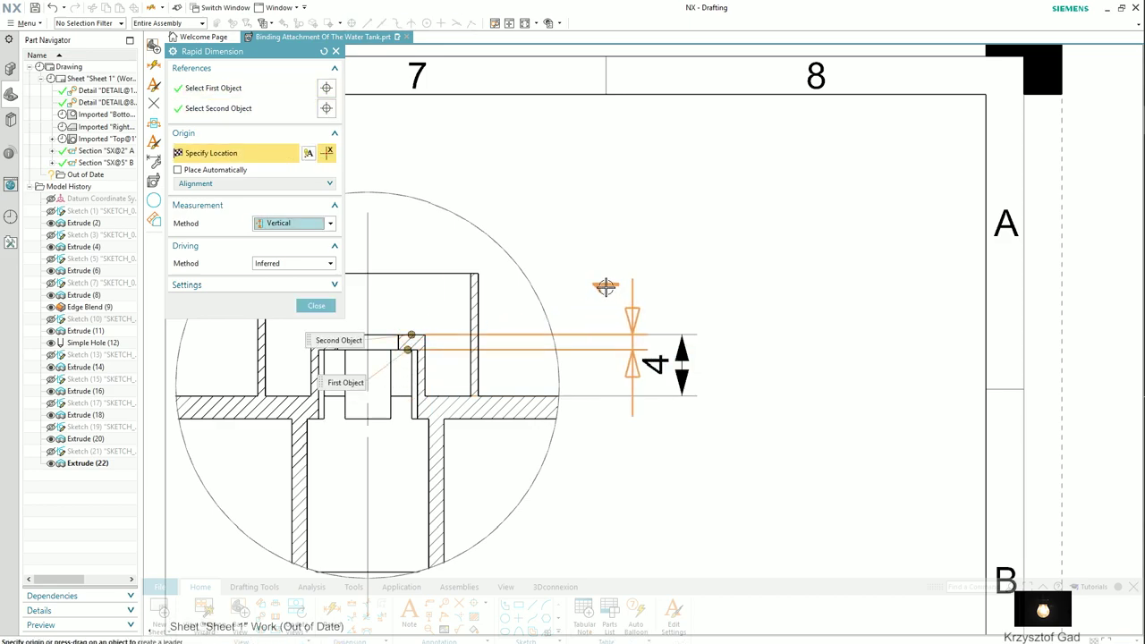
{"action": "left_click", "coordinate": [595, 292]}
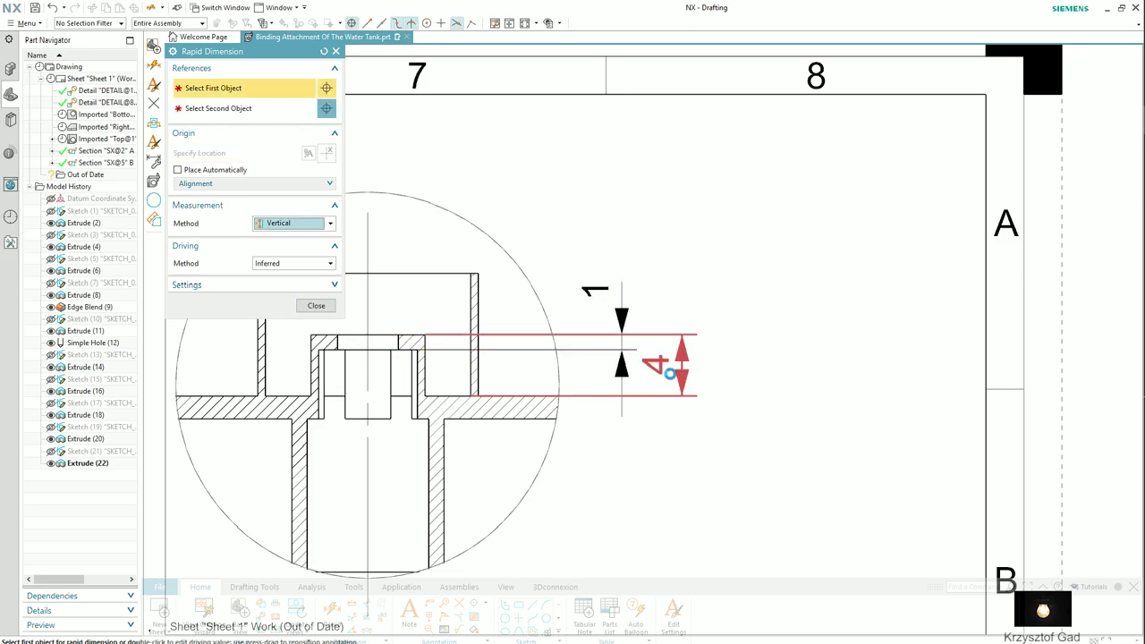
{"action": "key", "text": "Escape"}
Move the 4 dimension right of the 1, set its arrows outside, and review its break settings
{"action": "left_click_drag", "start_coordinate": [656, 367], "coordinate": [662, 330]}
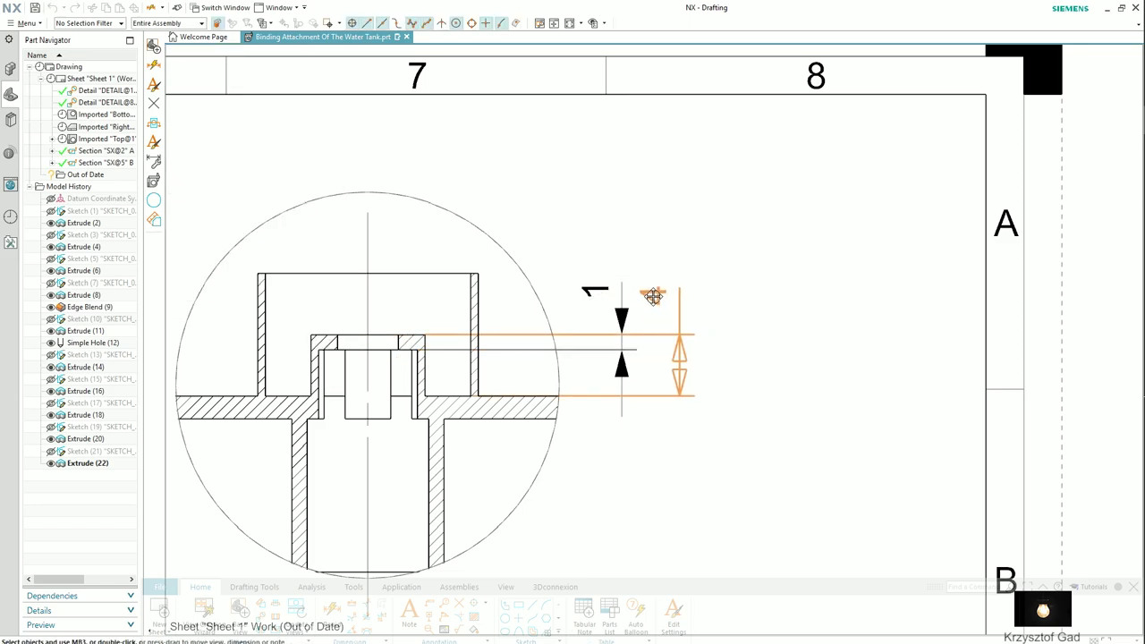
{"action": "double_click", "coordinate": [674, 348]}
{"action": "left_click", "coordinate": [674, 347]}
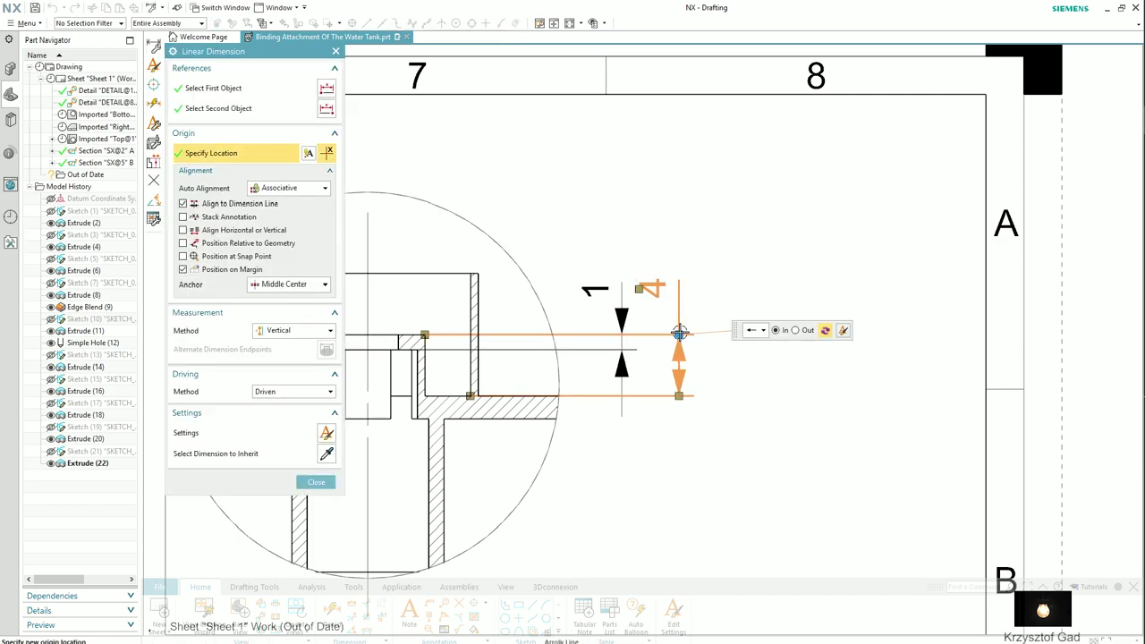
{"action": "left_click", "coordinate": [794, 330]}
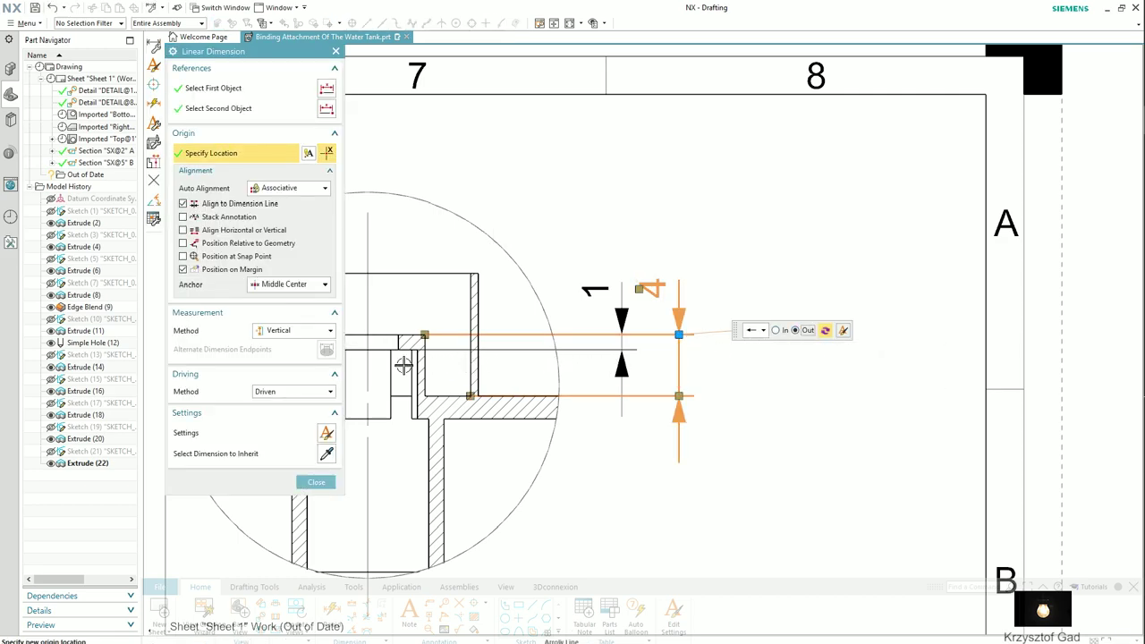
{"action": "left_click", "coordinate": [317, 483]}
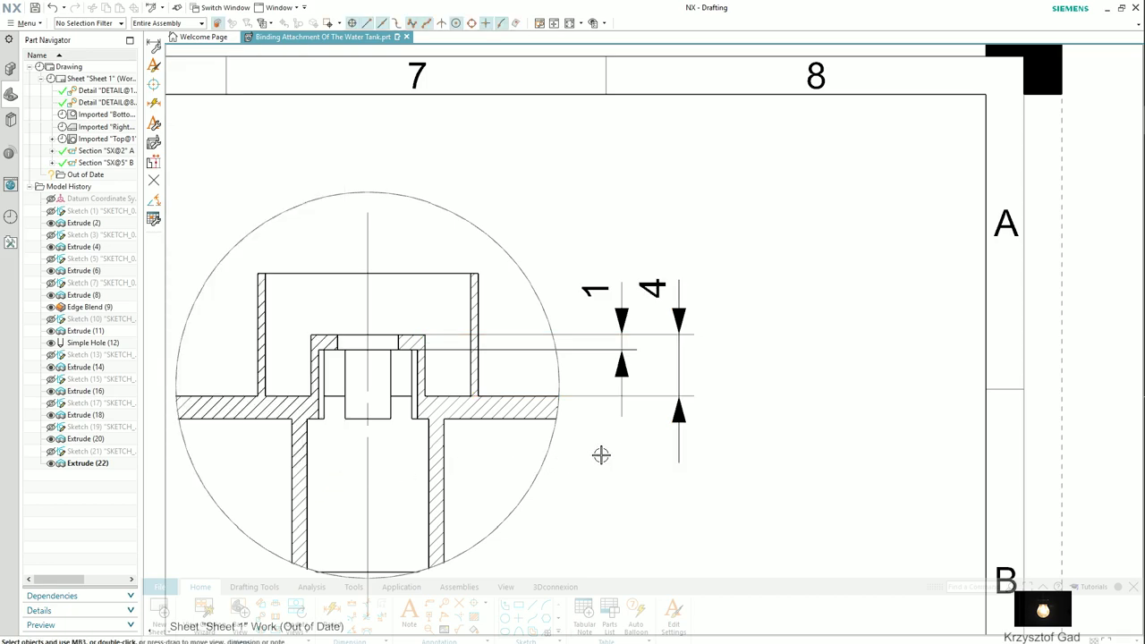
{"action": "left_click", "coordinate": [649, 396]}
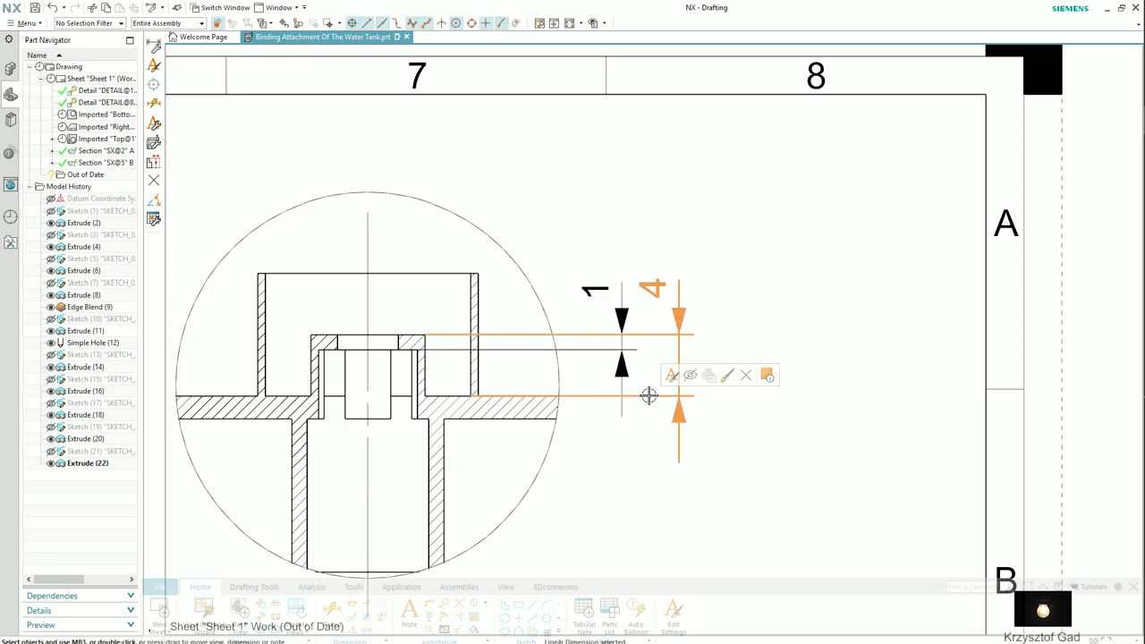
{"action": "left_click", "coordinate": [670, 377]}
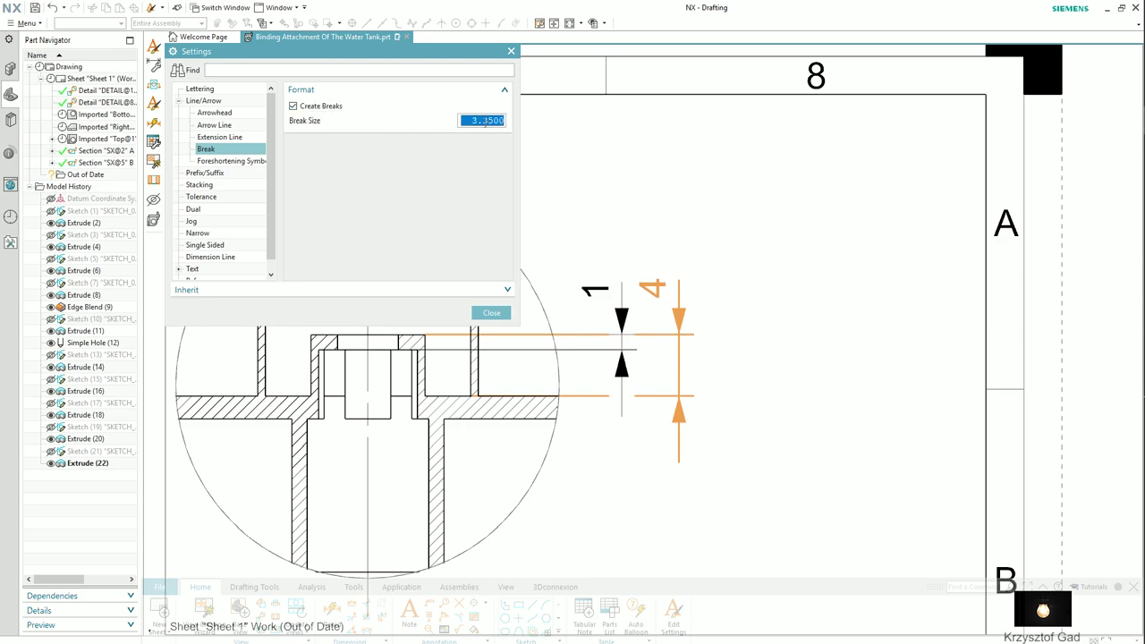
{"action": "left_click", "coordinate": [490, 311]}
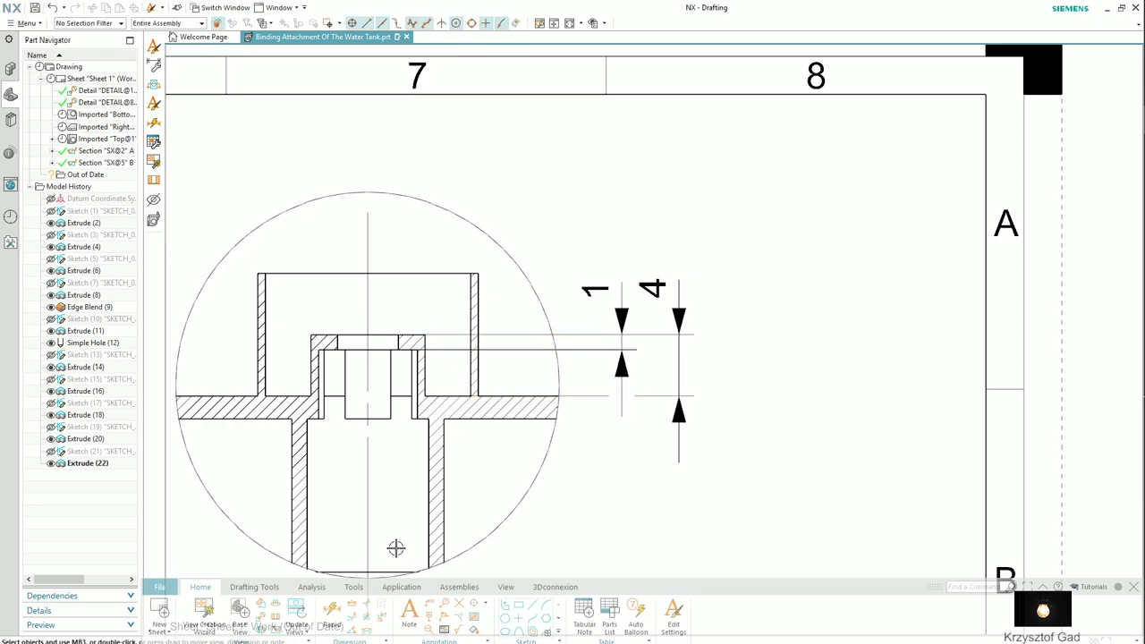
Dimension the insert as cylindrical ∅4 and the wider bore as ∅7,5, stacked above it
{"action": "key", "text": "d"}
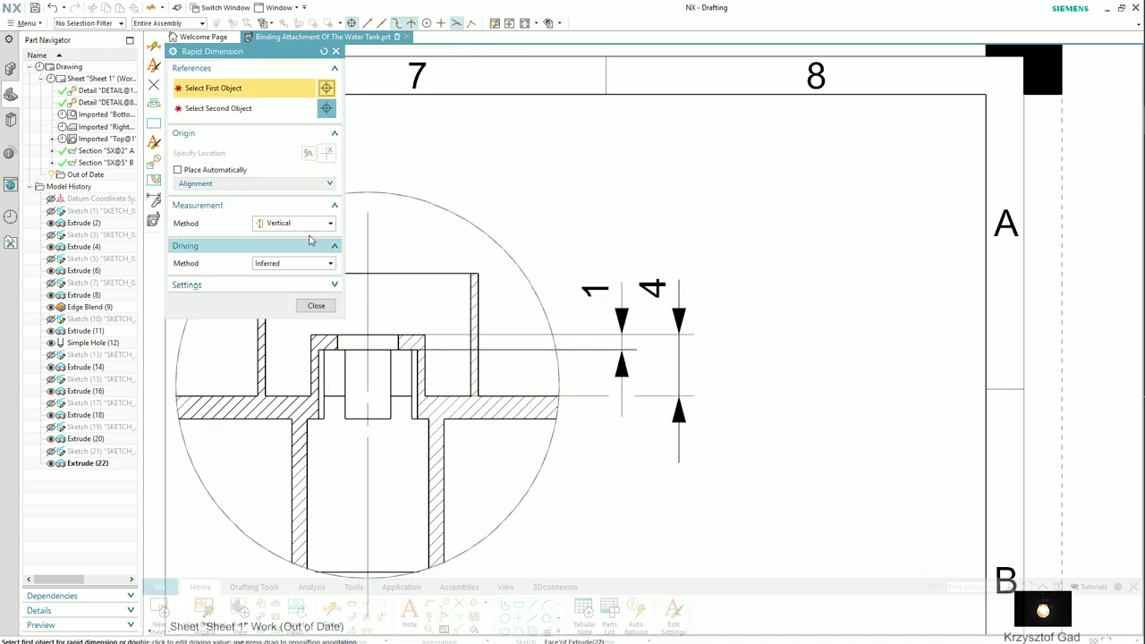
{"action": "left_click", "coordinate": [298, 223]}
{"action": "left_click", "coordinate": [295, 297]}
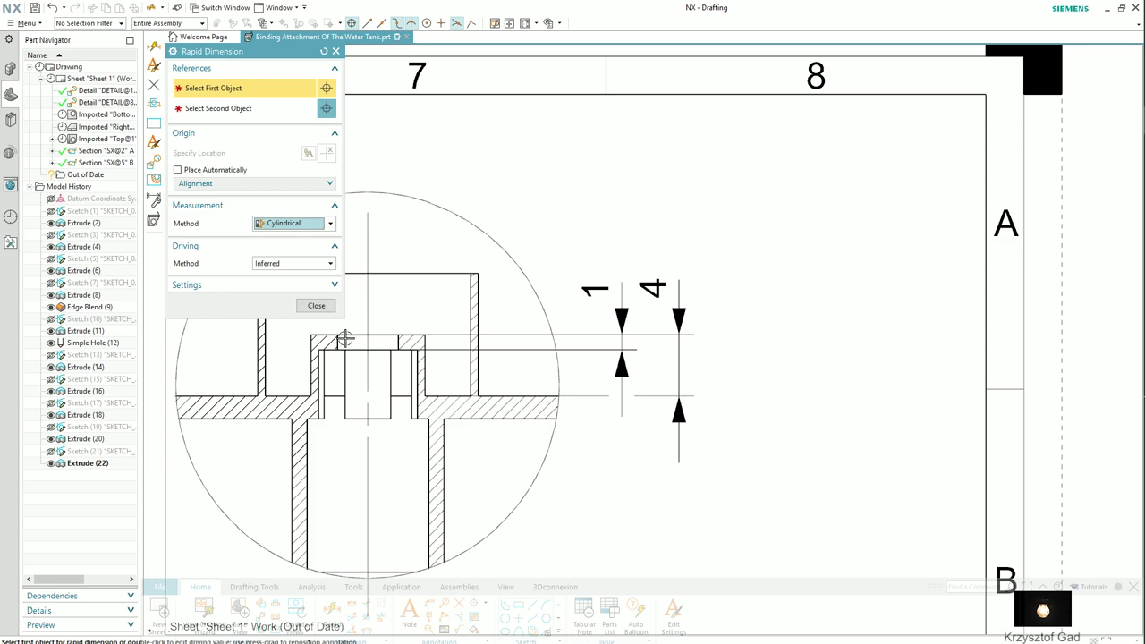
{"action": "left_click", "coordinate": [338, 342]}
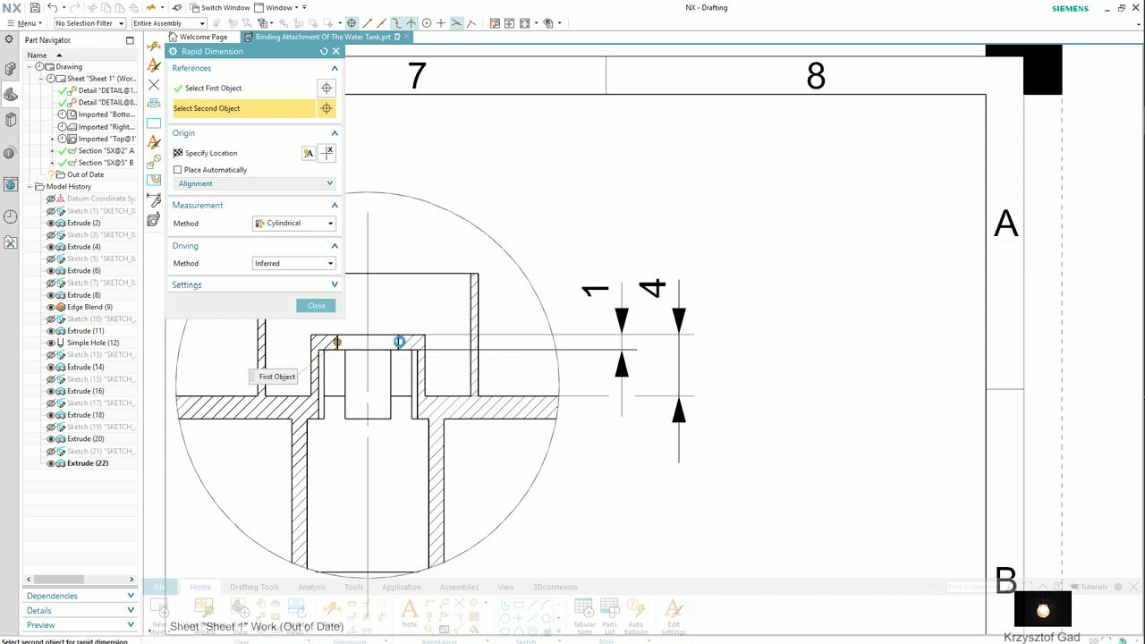
{"action": "left_click", "coordinate": [400, 342]}
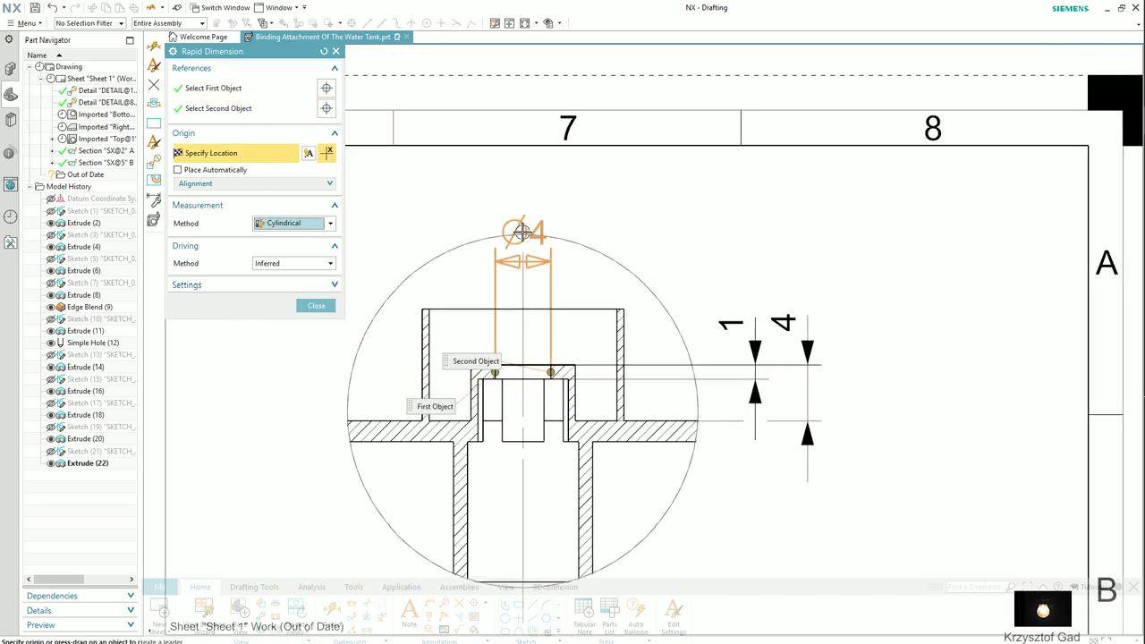
{"action": "scroll", "coordinate": [524, 244], "scroll_direction": "up", "scroll_amount": 1}
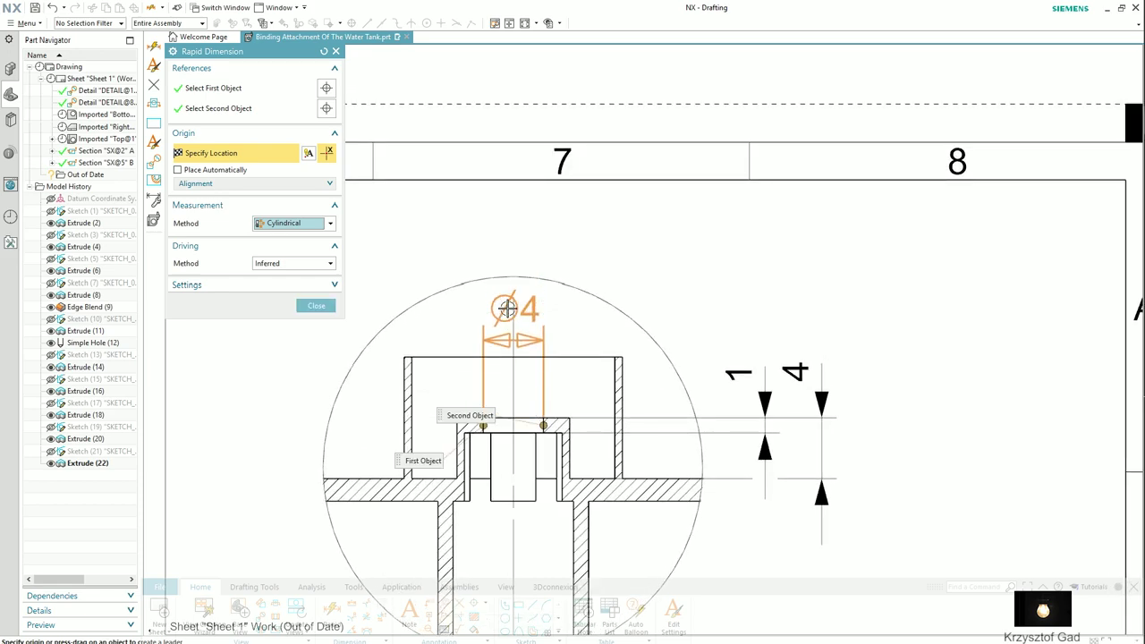
{"action": "left_click", "coordinate": [507, 308]}
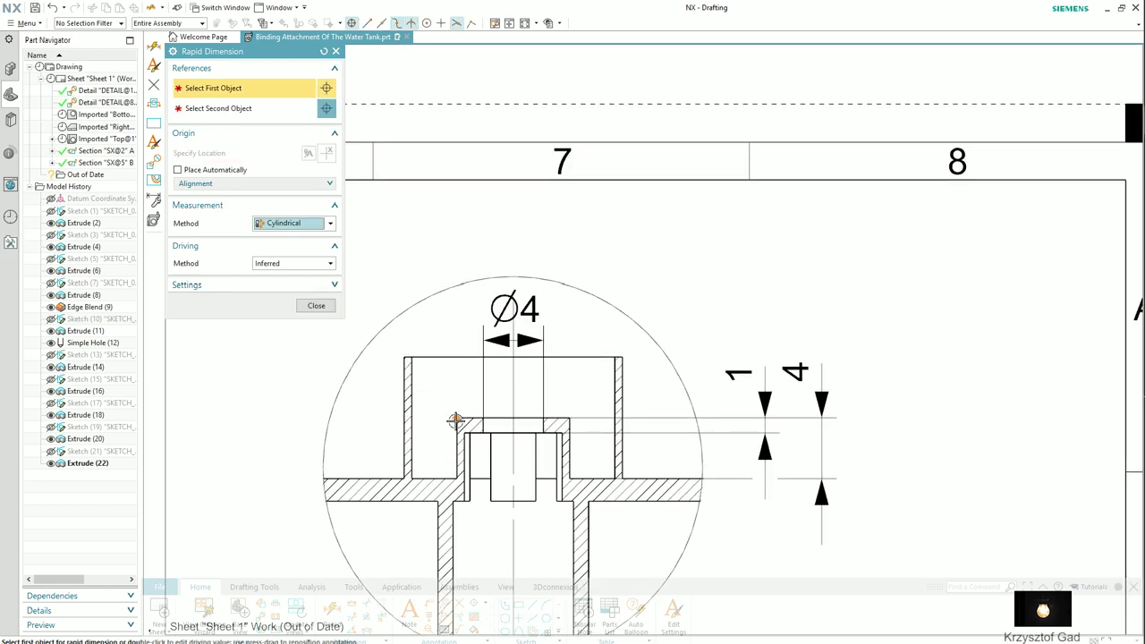
{"action": "left_click", "coordinate": [456, 418]}
{"action": "left_click", "coordinate": [568, 418]}
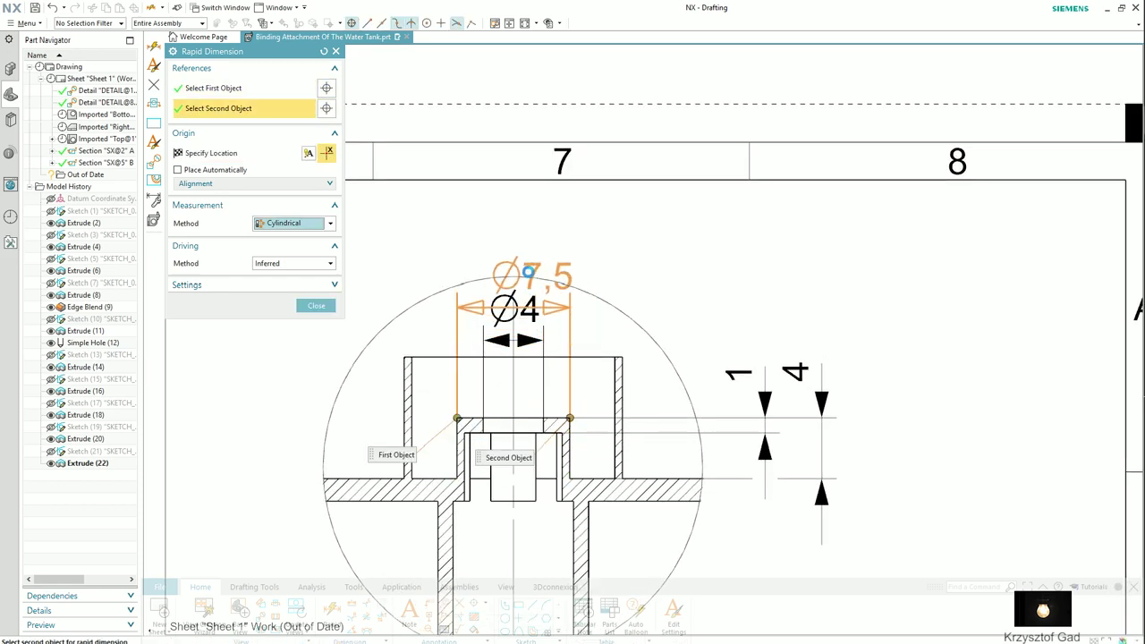
{"action": "left_click", "coordinate": [510, 237]}
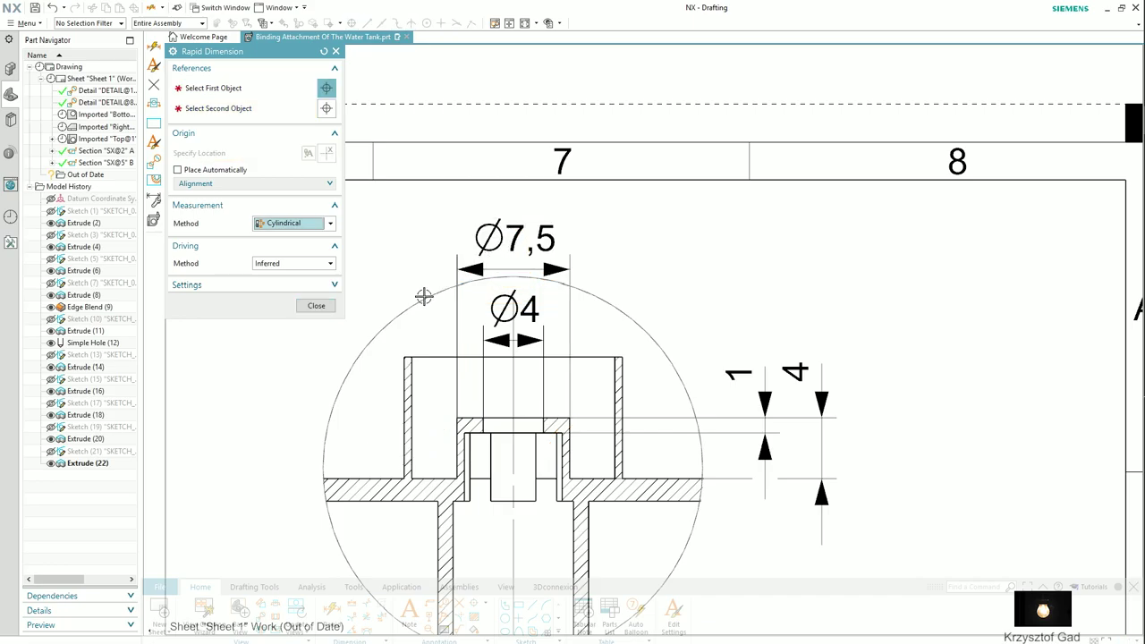
{"action": "left_click", "coordinate": [328, 309]}
{"action": "scroll", "coordinate": [327, 308], "scroll_direction": "down", "scroll_amount": 3}
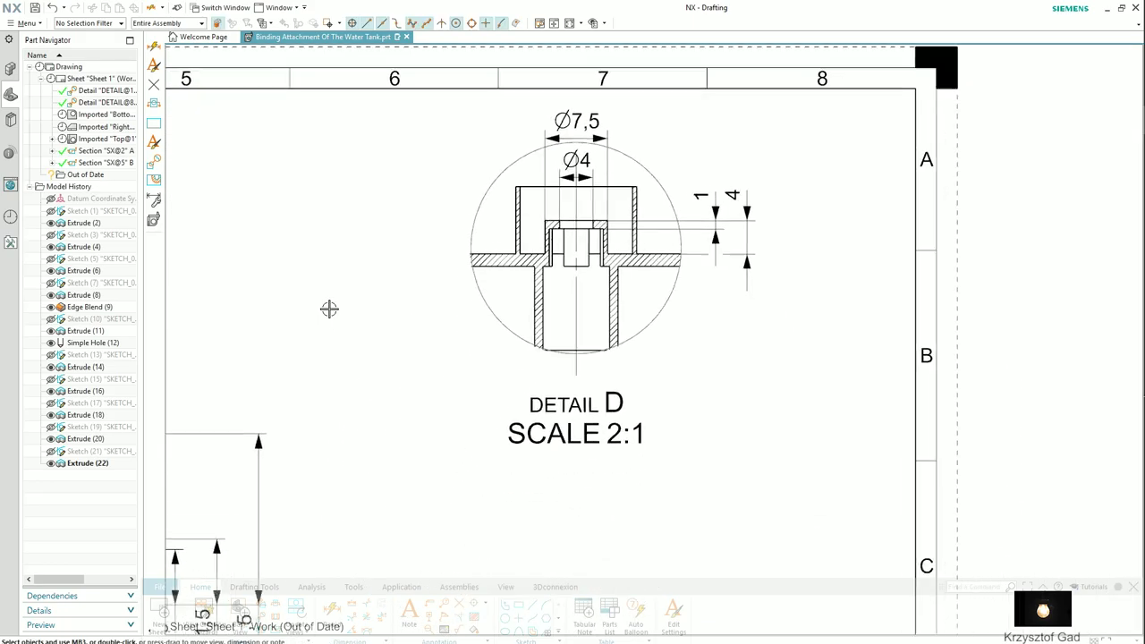
{"action": "scroll", "coordinate": [327, 309], "scroll_direction": "down", "scroll_amount": 2}
{"action": "scroll", "coordinate": [327, 308], "scroll_direction": "down", "scroll_amount": 2}
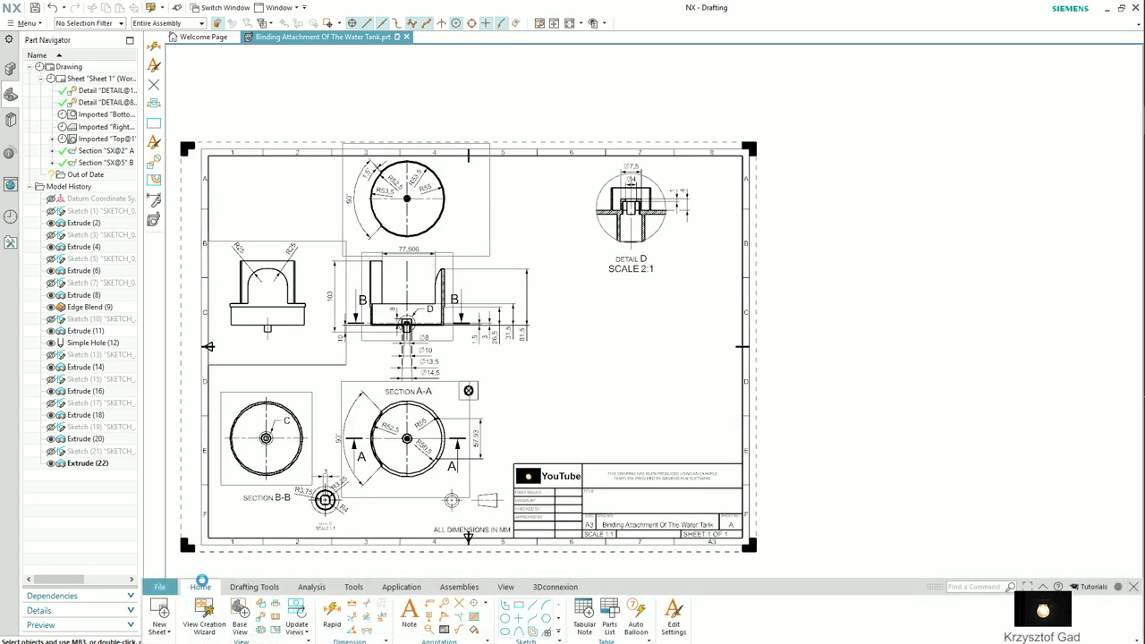
Place an isometric view of the attachment, rotated about its vertical axis, below Detail D
{"action": "left_click", "coordinate": [204, 610]}
{"action": "left_click", "coordinate": [199, 96]}
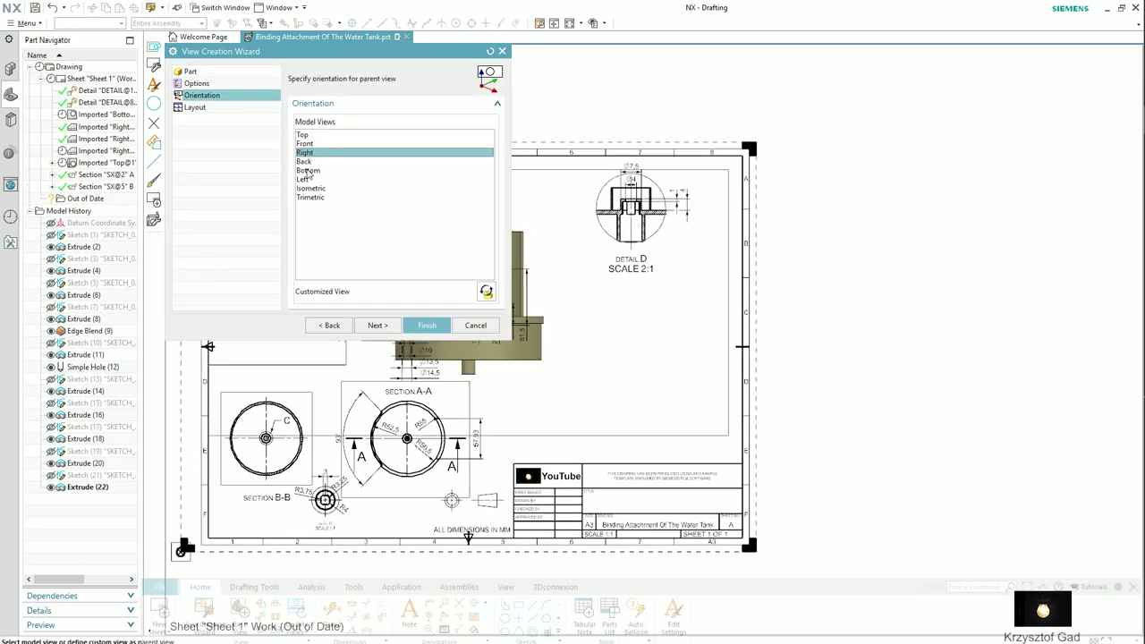
{"action": "left_click", "coordinate": [318, 198]}
{"action": "left_click", "coordinate": [312, 189]}
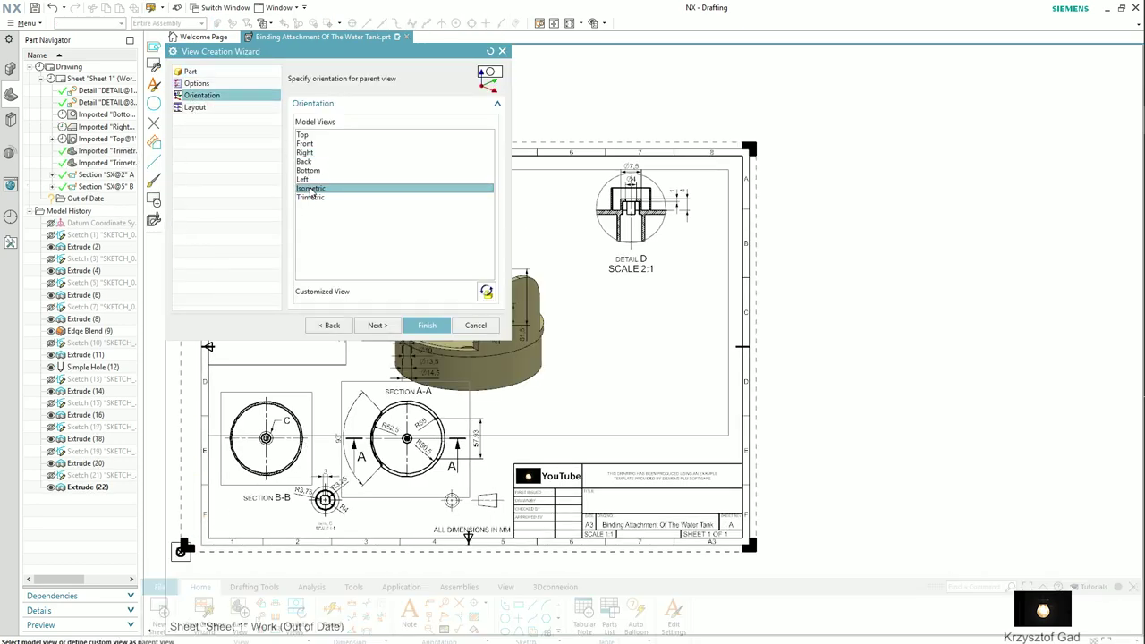
{"action": "left_click", "coordinate": [484, 295]}
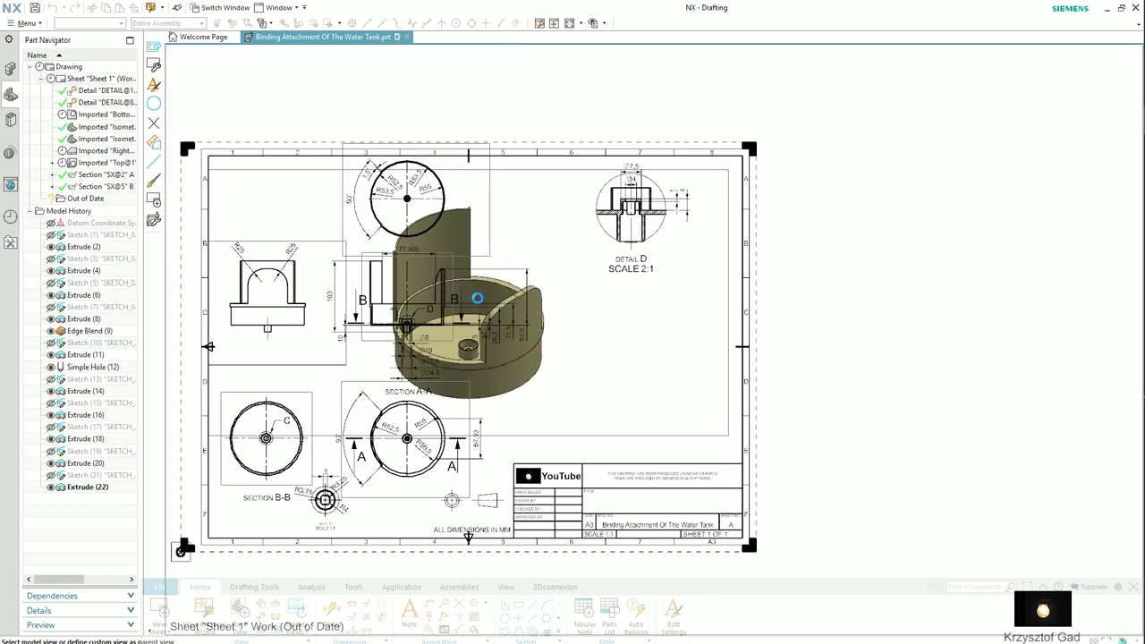
{"action": "middle_click_drag", "start_coordinate": [975, 536], "coordinate": [974, 536]}
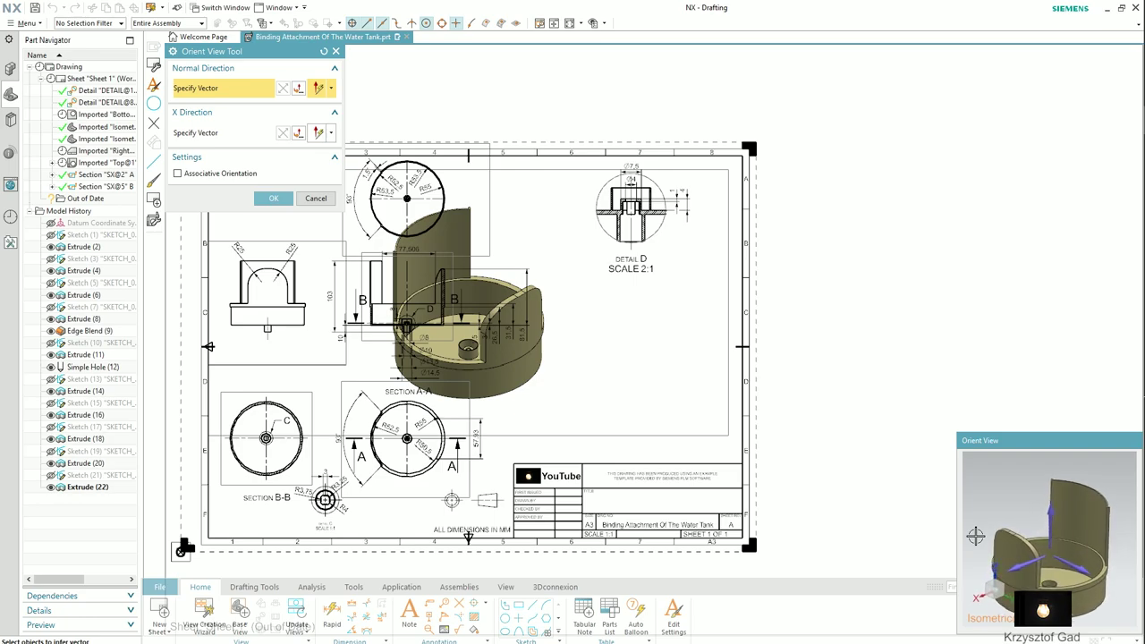
{"action": "left_click", "coordinate": [283, 200]}
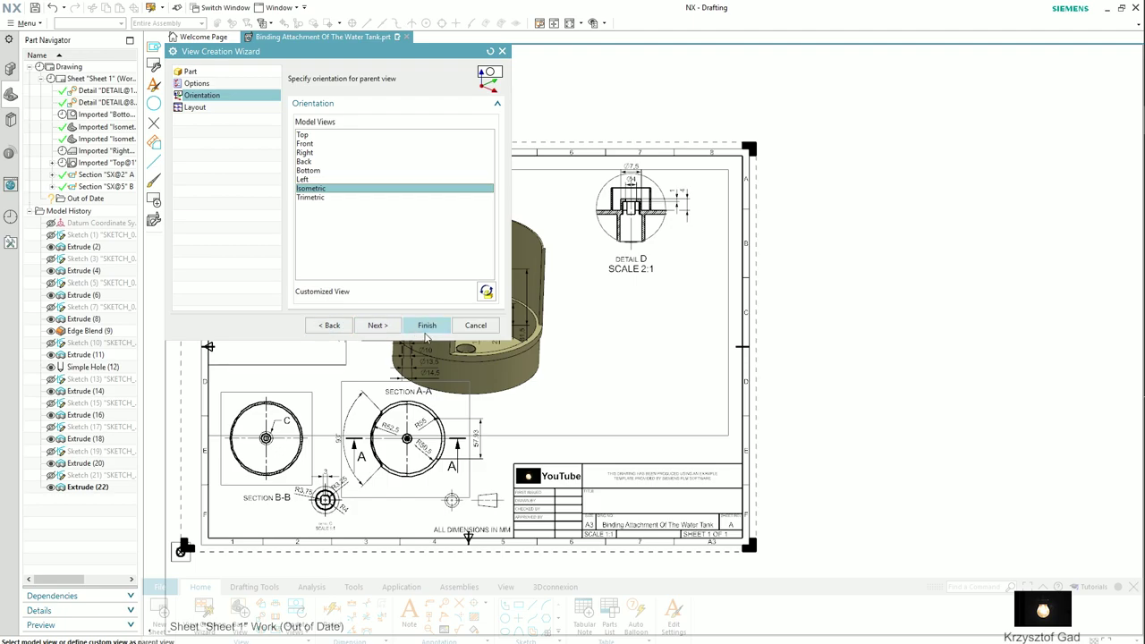
{"action": "left_click", "coordinate": [421, 326]}
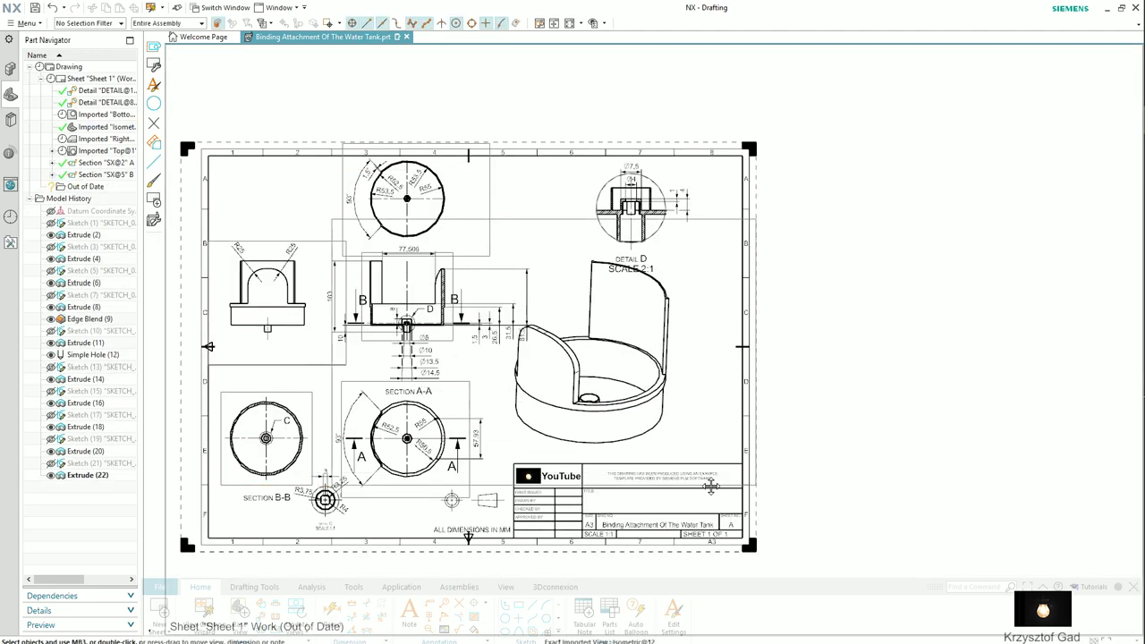
{"action": "scroll", "coordinate": [624, 344], "scroll_direction": "up", "scroll_amount": 1}
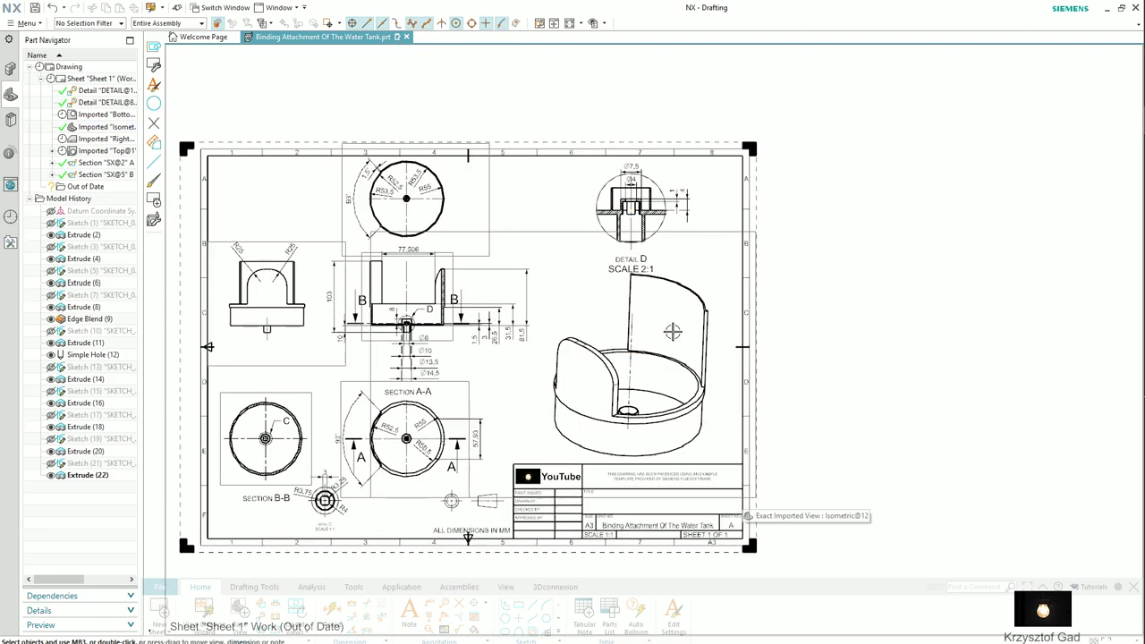
{"action": "scroll", "coordinate": [624, 344], "scroll_direction": "up", "scroll_amount": 2}
{"action": "scroll", "coordinate": [625, 344], "scroll_direction": "up", "scroll_amount": 1}
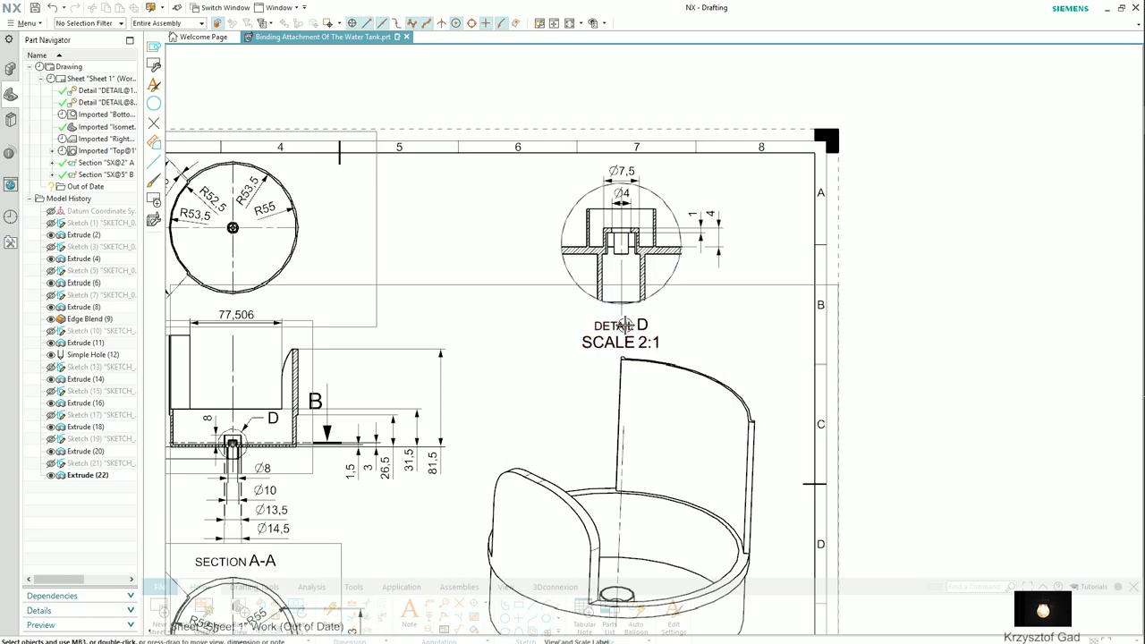
Reduce the DETAIL D label's lettering height to 2.5
{"action": "double_click", "coordinate": [624, 325]}
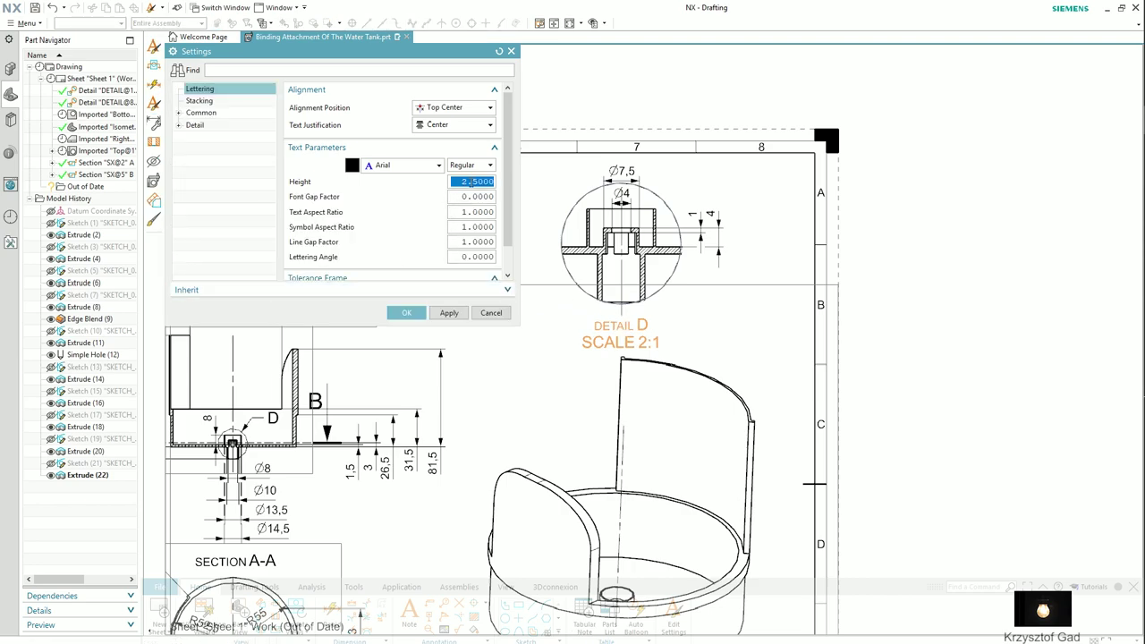
{"action": "left_click", "coordinate": [408, 312]}
{"action": "scroll", "coordinate": [483, 345], "scroll_direction": "down", "scroll_amount": 3}
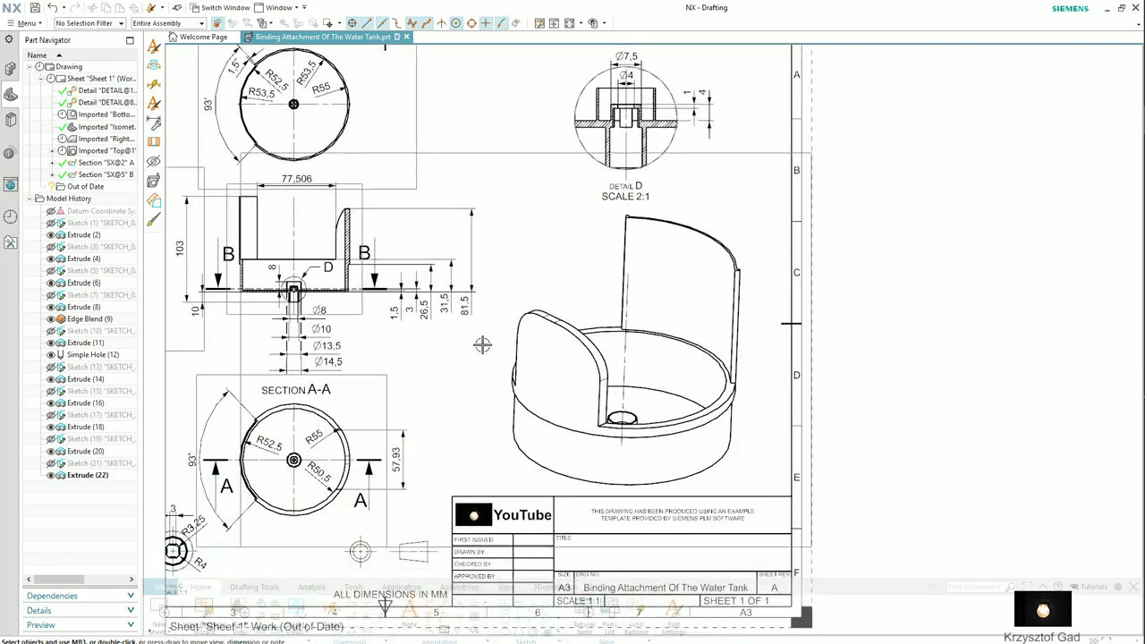
{"action": "scroll", "coordinate": [482, 346], "scroll_direction": "up", "scroll_amount": 1}
{"action": "scroll", "coordinate": [501, 346], "scroll_direction": "down", "scroll_amount": 2}
{"action": "scroll", "coordinate": [336, 282], "scroll_direction": "up", "scroll_amount": 2}
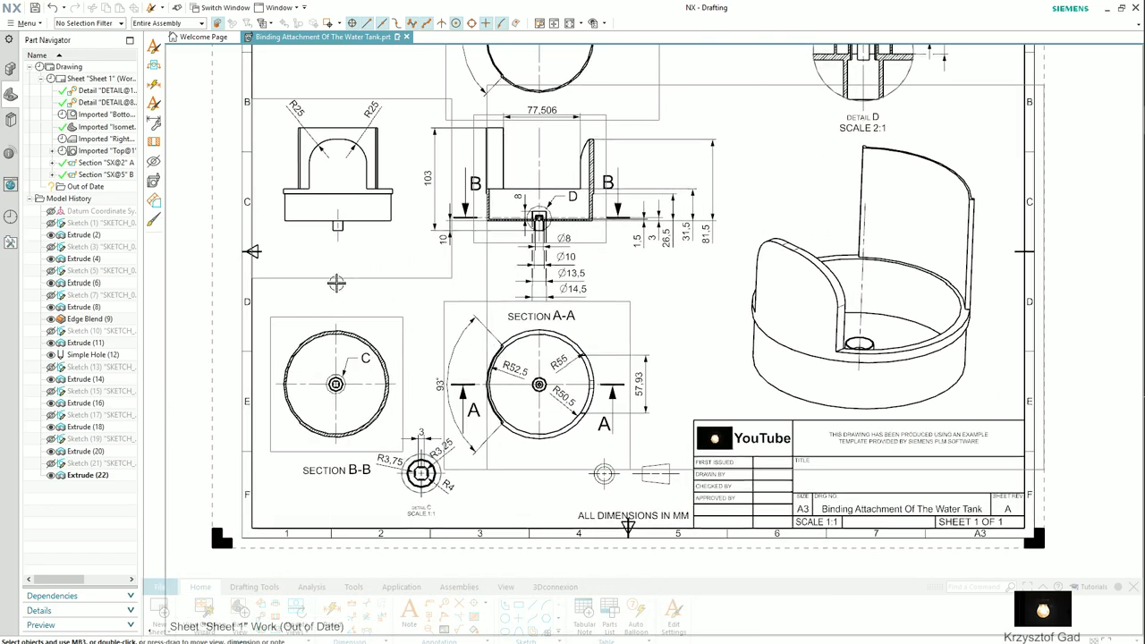
Turn off view Border Display in the Drafting preferences
{"action": "left_click", "coordinate": [14, 26]}
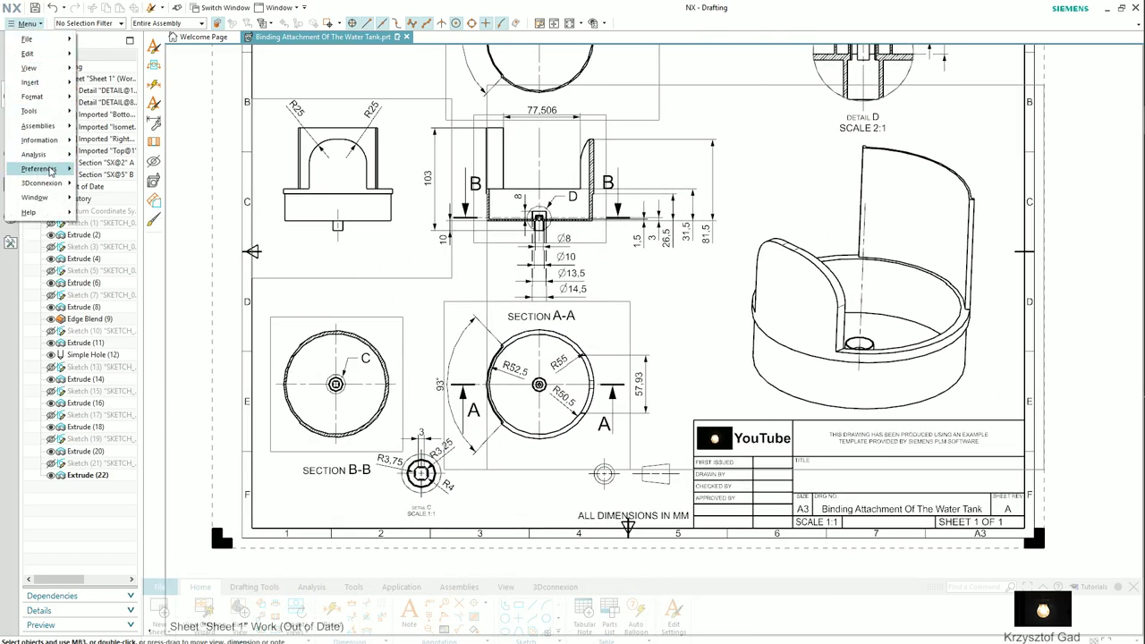
{"action": "mouse_move", "coordinate": [39, 168]}
{"action": "left_click", "coordinate": [115, 210]}
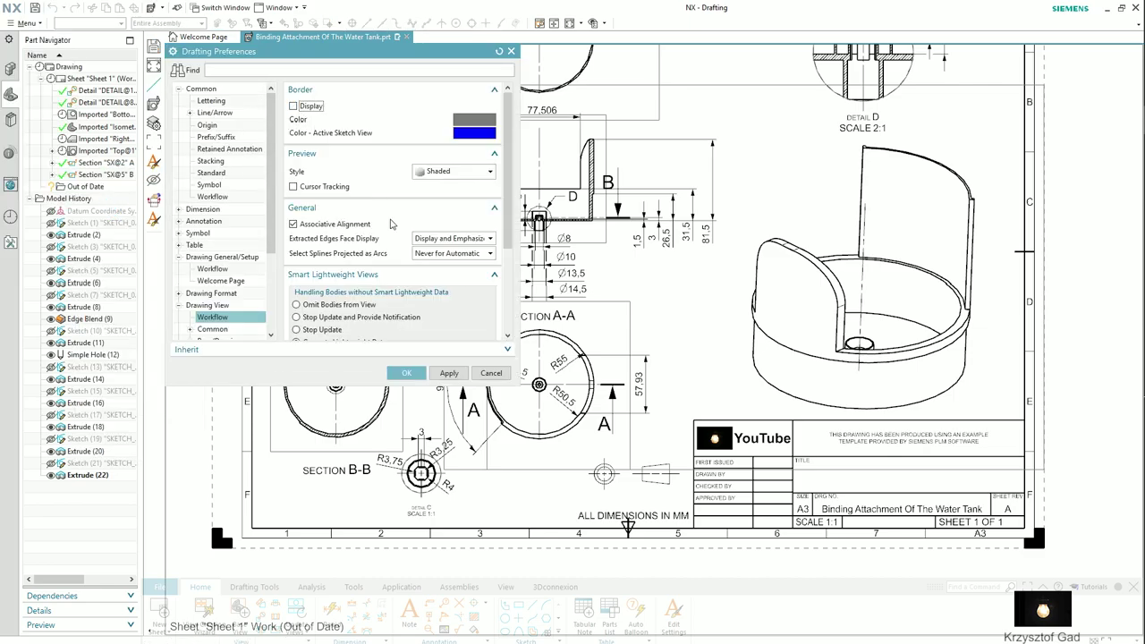
{"action": "left_click", "coordinate": [407, 376]}
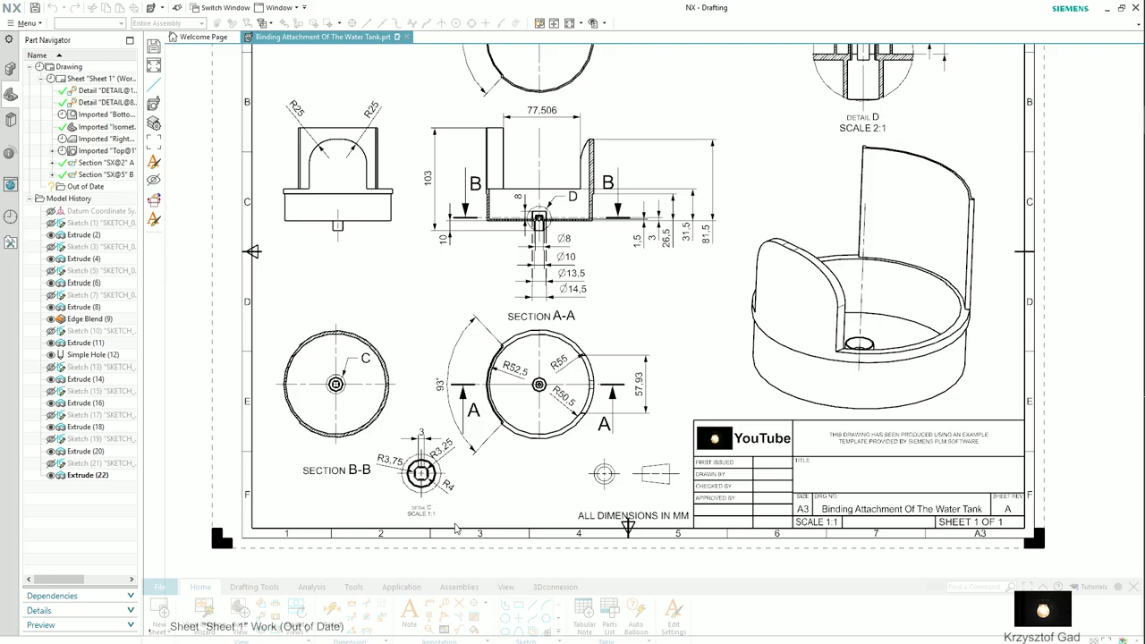
{"action": "scroll", "coordinate": [501, 509], "scroll_direction": "up", "scroll_amount": 1}
{"action": "scroll", "coordinate": [487, 518], "scroll_direction": "up", "scroll_amount": 1}
{"action": "scroll", "coordinate": [475, 529], "scroll_direction": "up", "scroll_amount": 3}
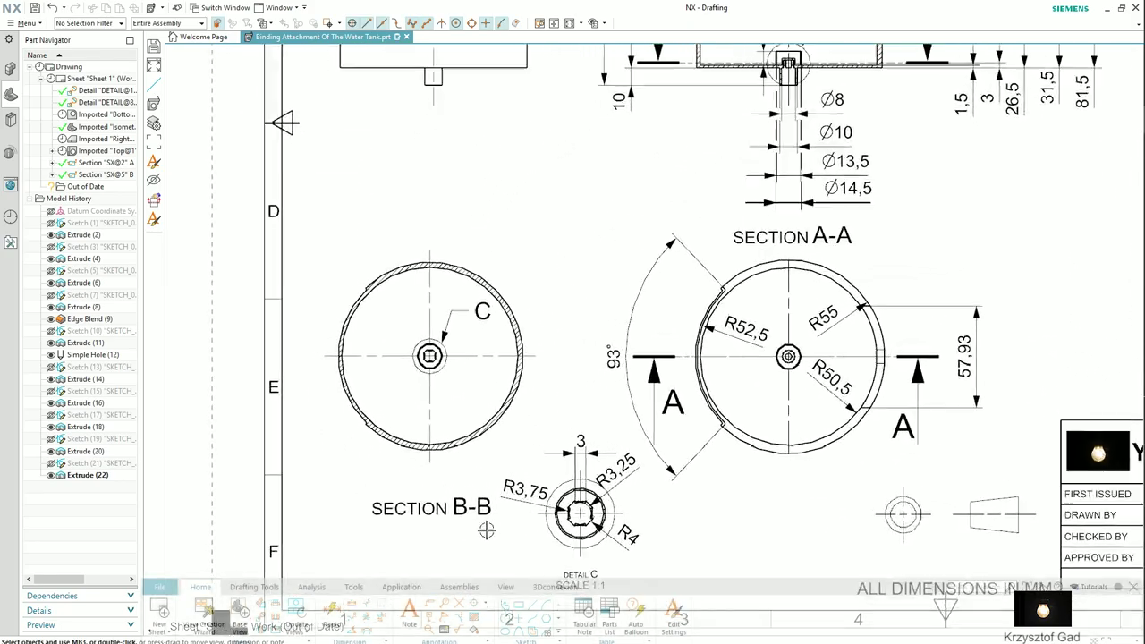
{"action": "scroll", "coordinate": [470, 583], "scroll_direction": "up", "scroll_amount": 1}
{"action": "scroll", "coordinate": [470, 583], "scroll_direction": "up", "scroll_amount": 1}
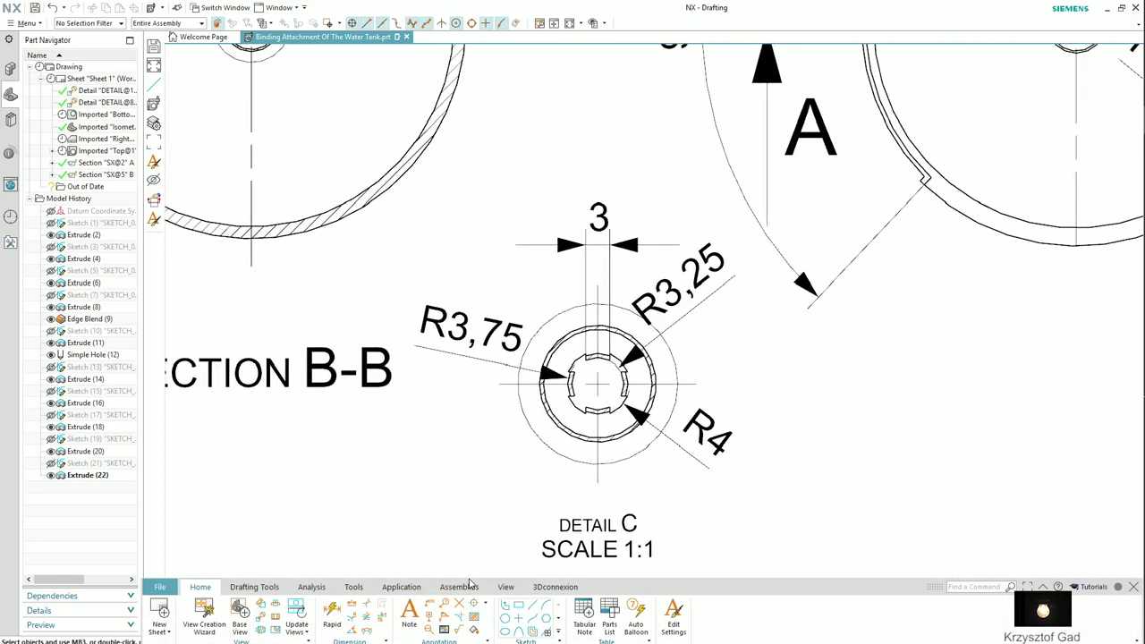
{"action": "scroll", "coordinate": [469, 583], "scroll_direction": "up", "scroll_amount": 1}
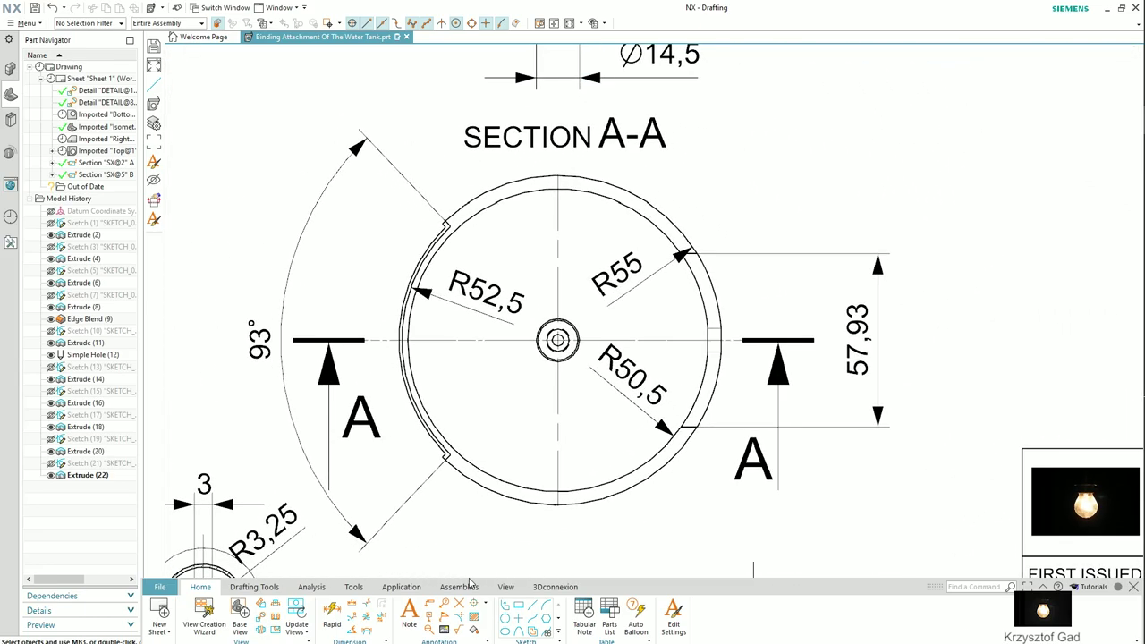